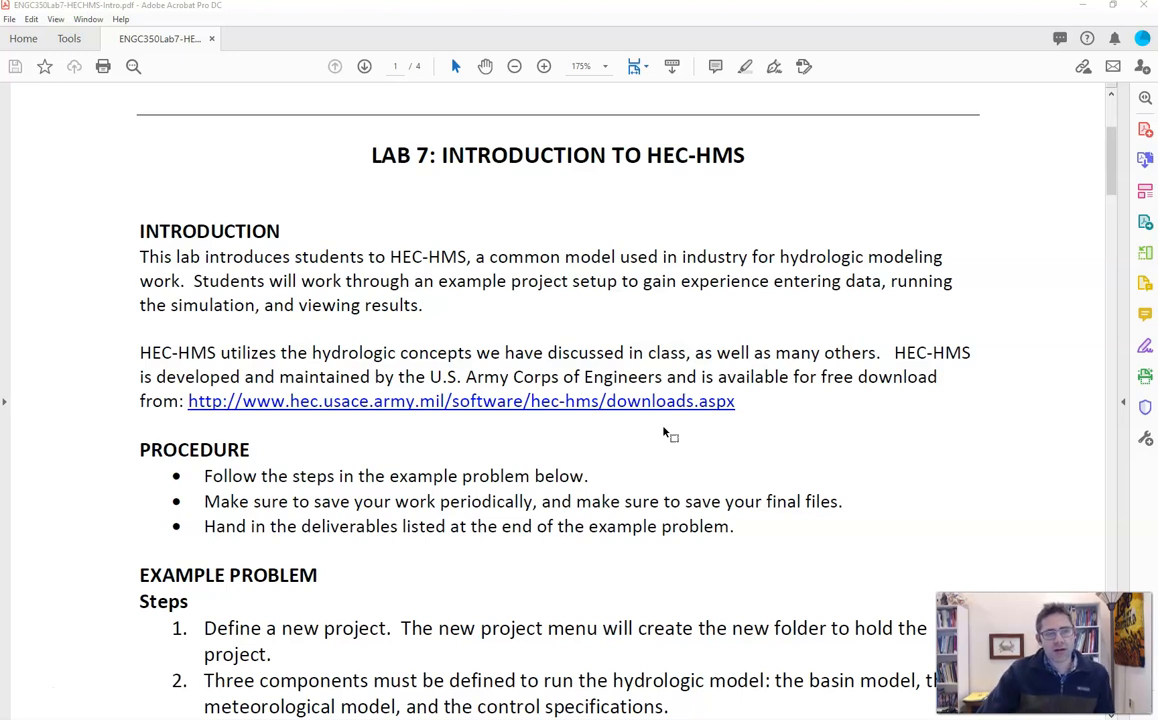
- Read the example problem's project setup steps in the lab handout
{"action": "scroll", "coordinate": [663, 432], "scroll_direction": "down", "scroll_amount": 3}
{"action": "scroll", "coordinate": [640, 410], "scroll_direction": "down", "scroll_amount": 7}
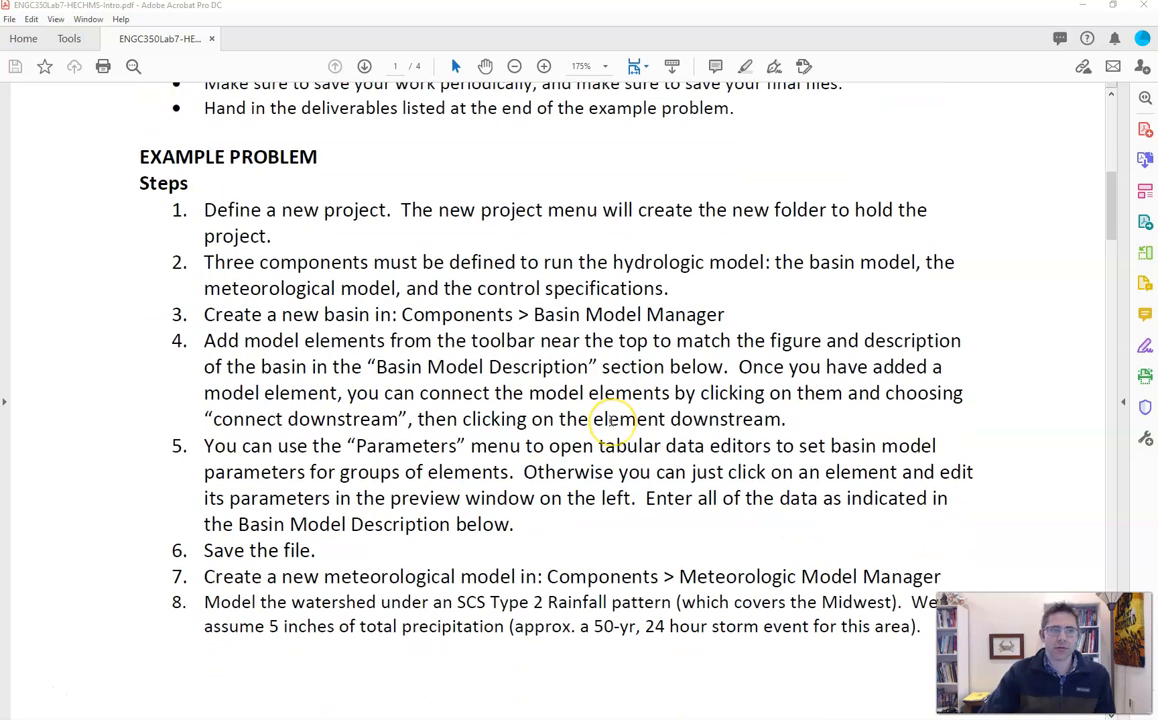
{"action": "scroll", "coordinate": [611, 420], "scroll_direction": "down", "scroll_amount": 1}
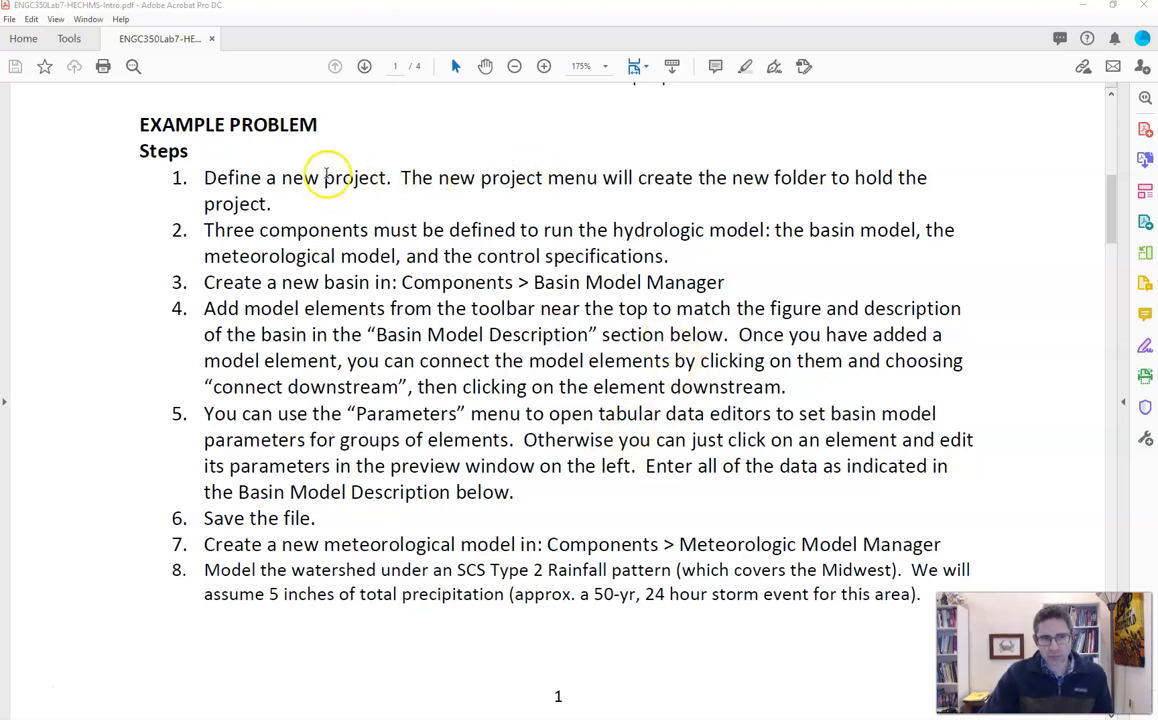
- Switch to HEC-HMS and create a project named Lab7 with the description Fox Creek Watershed and U.S. Customary units
{"action": "key", "text": "alt+Tab"}
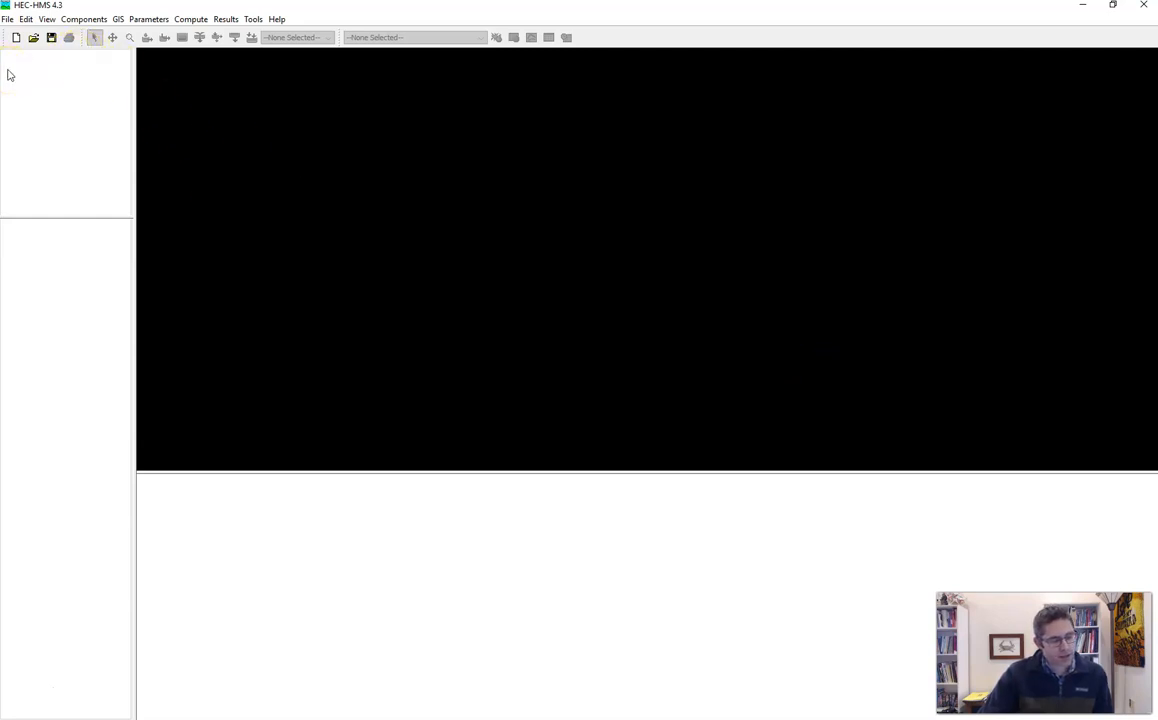
{"action": "left_click", "coordinate": [7, 19]}
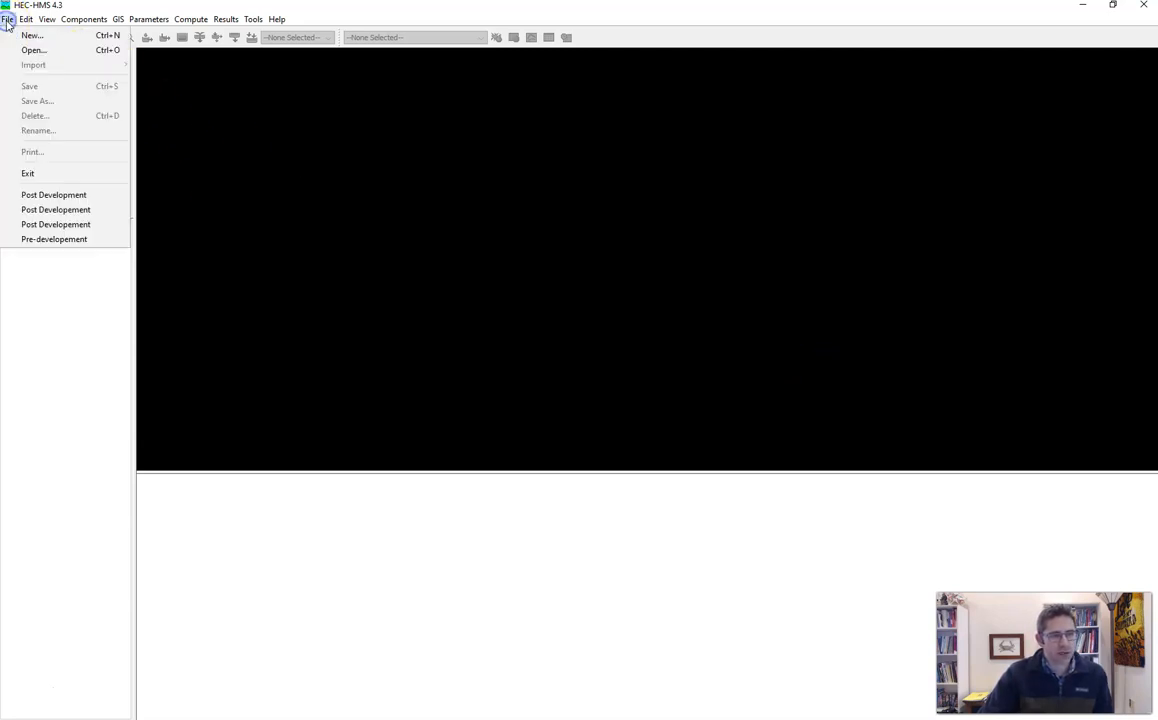
{"action": "left_click", "coordinate": [27, 36]}
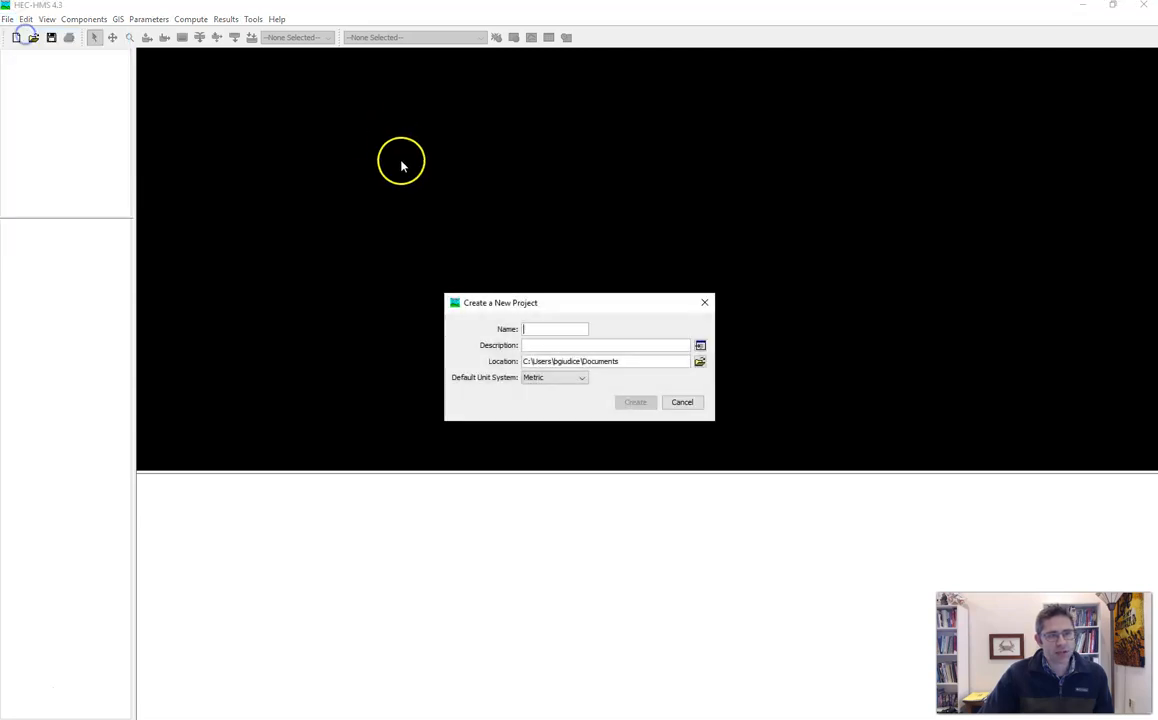
{"action": "type", "text": "Lab7"}
{"action": "left_click", "coordinate": [580, 341]}
{"action": "left_click", "coordinate": [632, 358]}
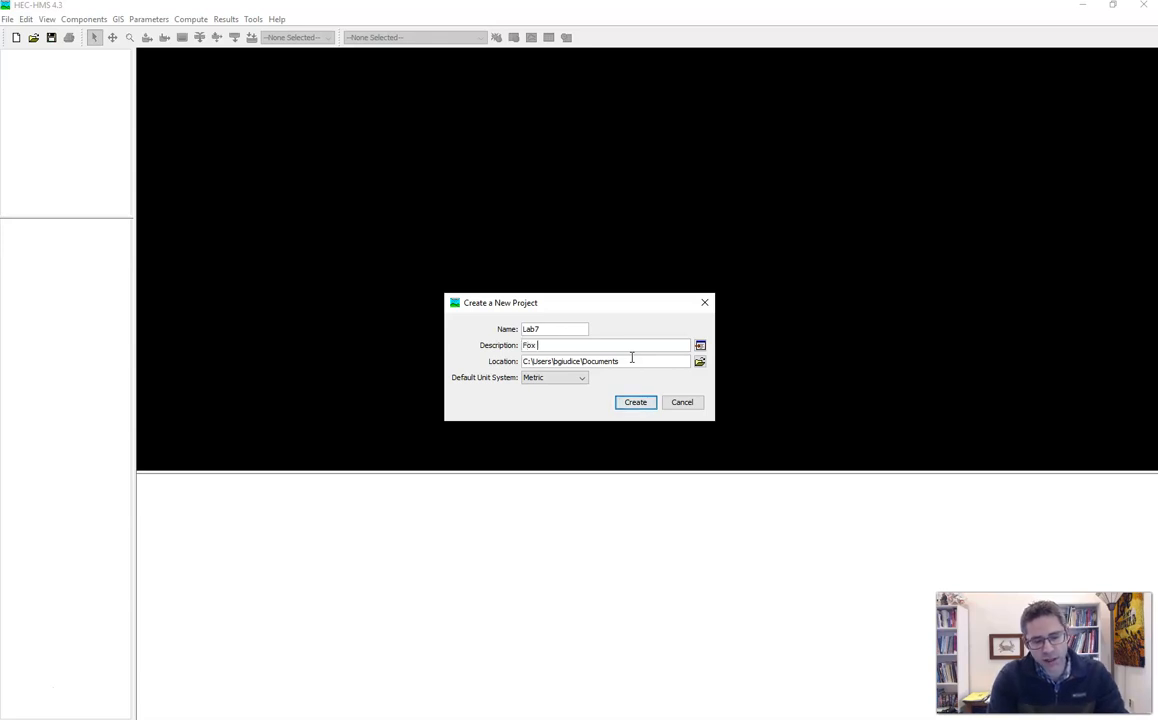
{"action": "type", "text": "Fox Creek Watershed"}
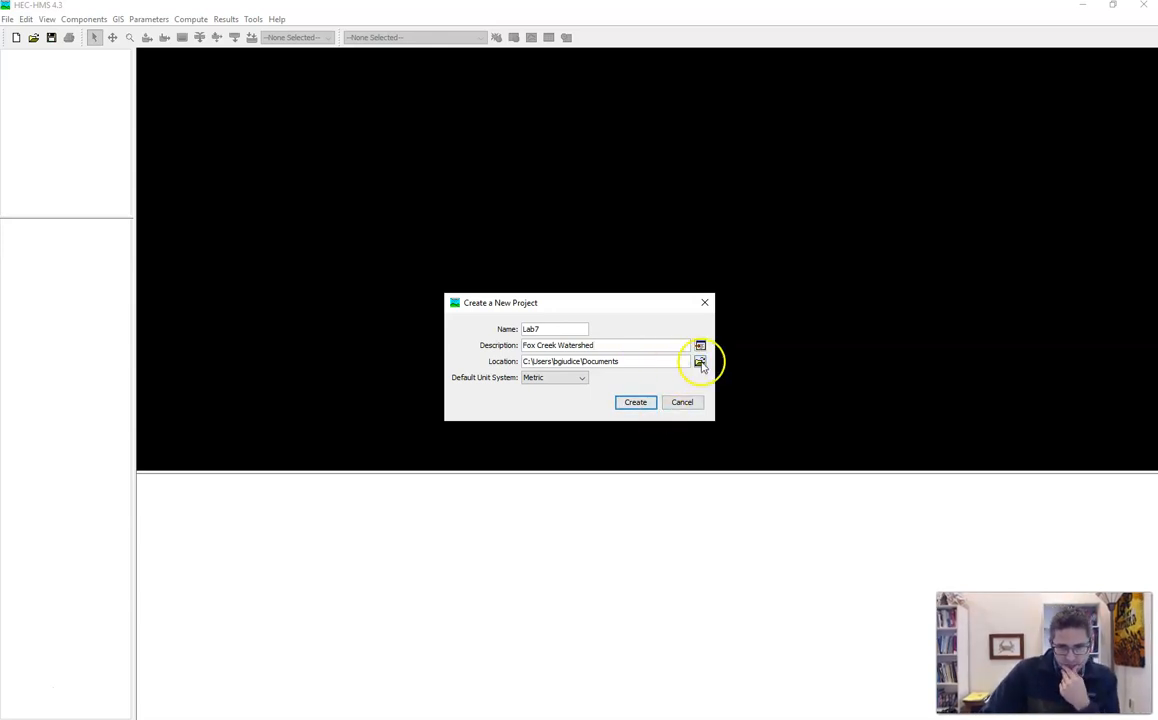
{"action": "left_click", "coordinate": [579, 378]}
{"action": "left_click", "coordinate": [571, 400]}
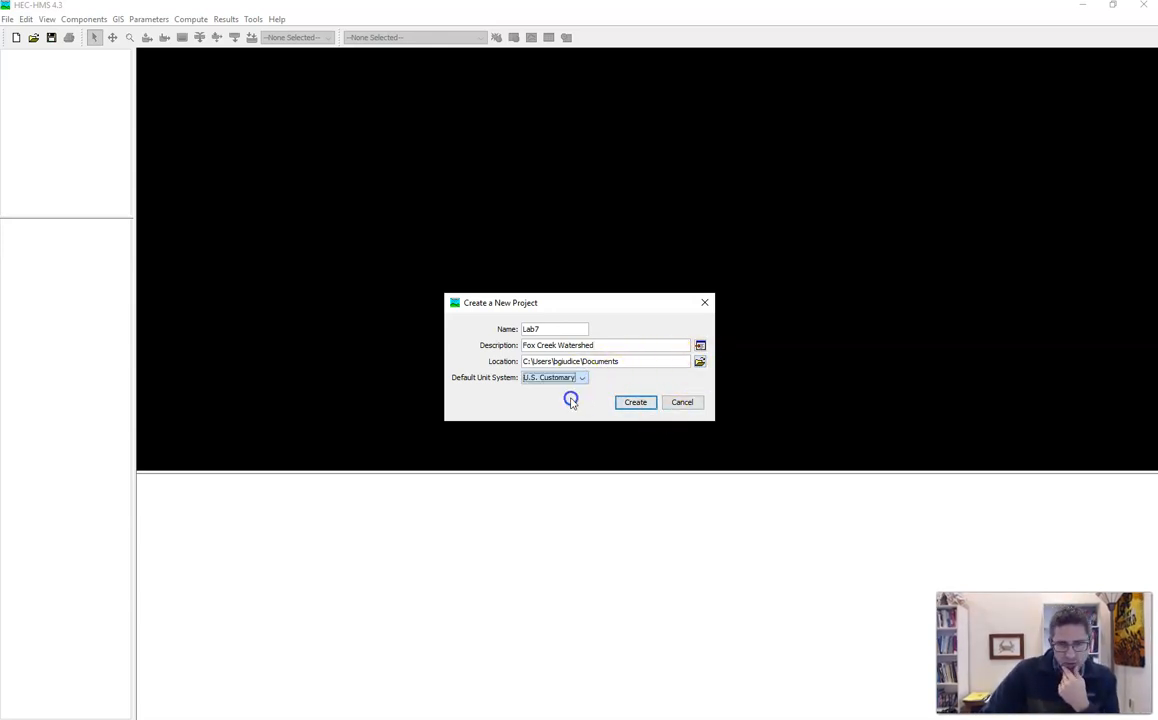
{"action": "left_click", "coordinate": [631, 404]}
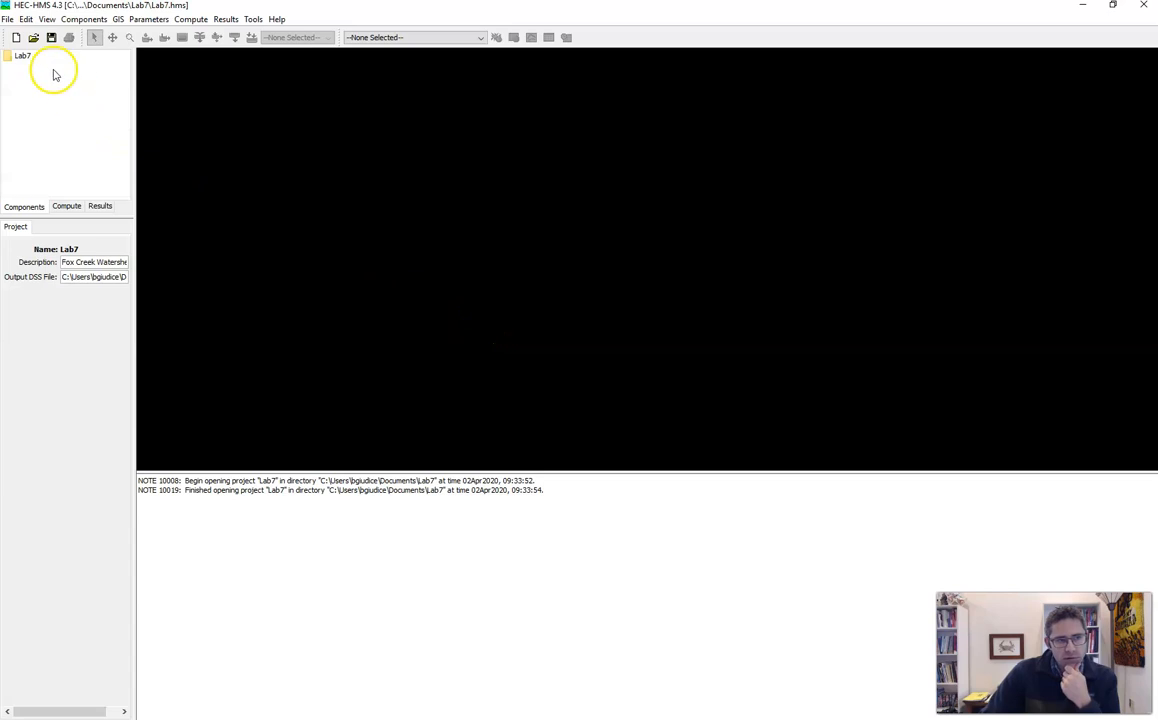
- Create a basin model in the Lab7 project with the default name Basin 1 and open its map
{"action": "left_click", "coordinate": [24, 57]}
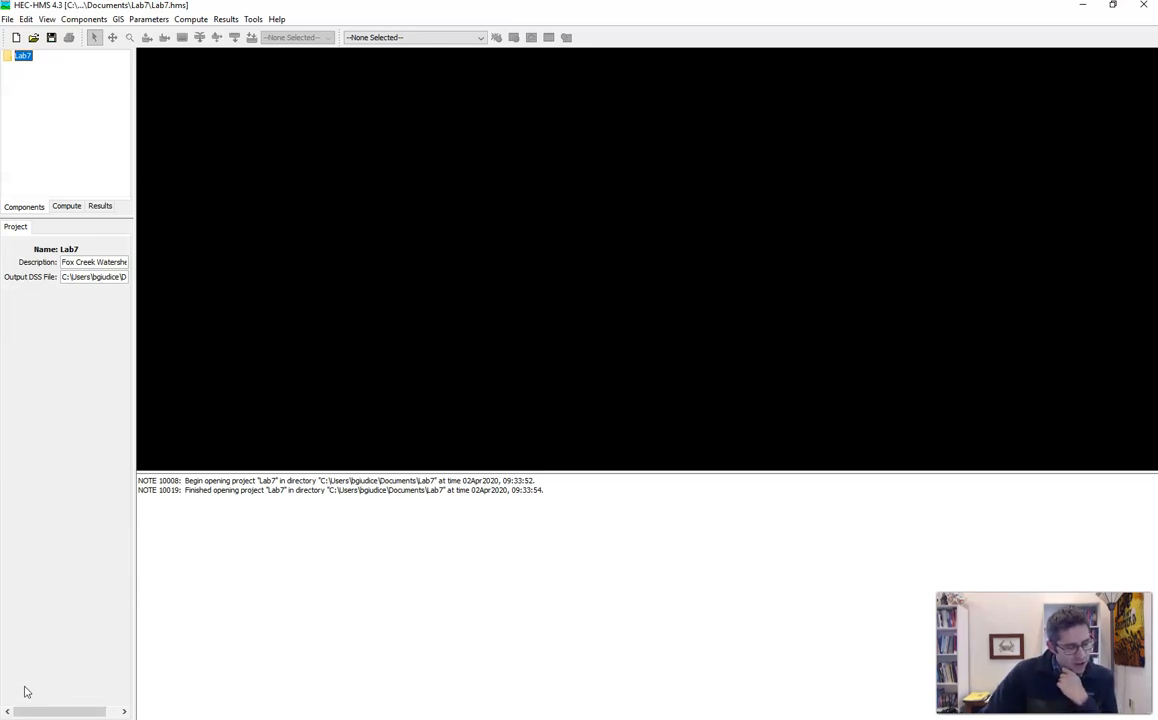
{"action": "left_click", "coordinate": [95, 20]}
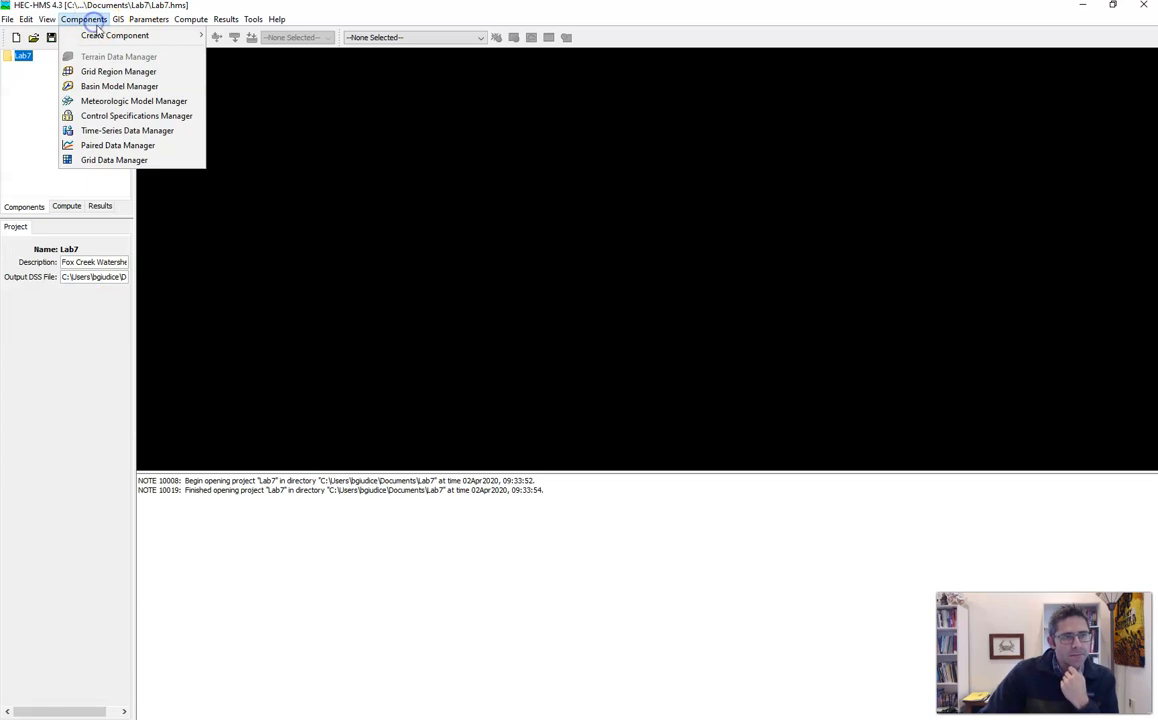
{"action": "left_click", "coordinate": [119, 87]}
{"action": "left_click", "coordinate": [302, 143]}
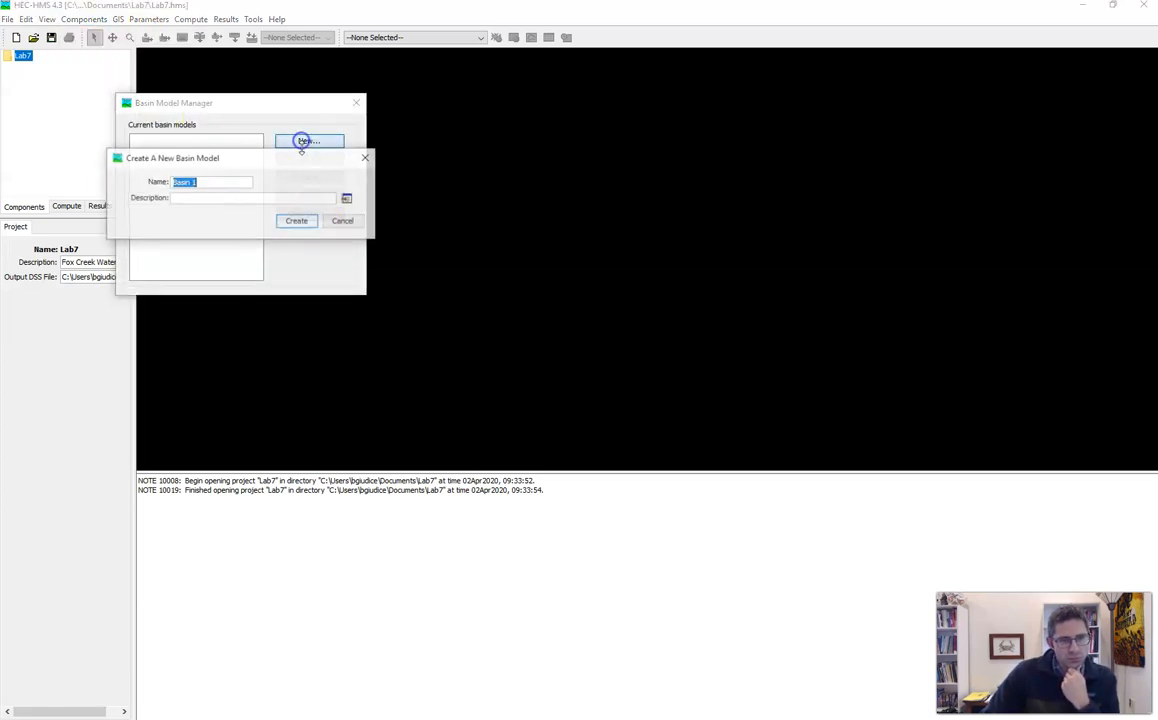
{"action": "left_click", "coordinate": [218, 197]}
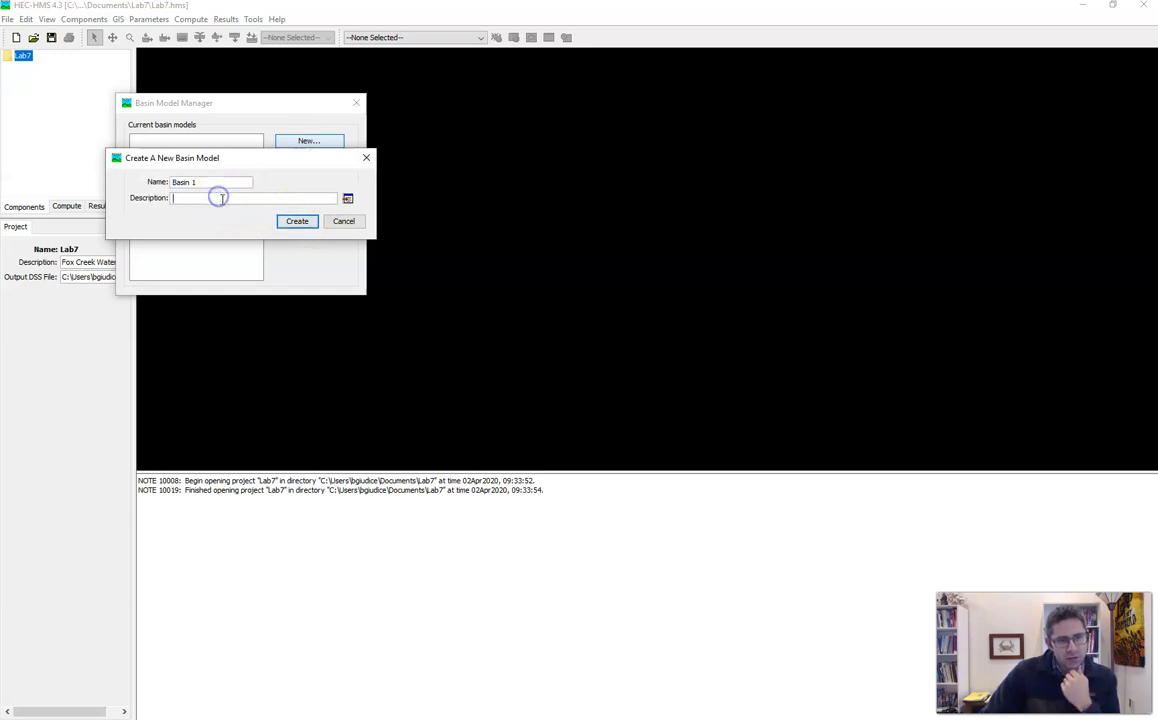
{"action": "left_click", "coordinate": [298, 221]}
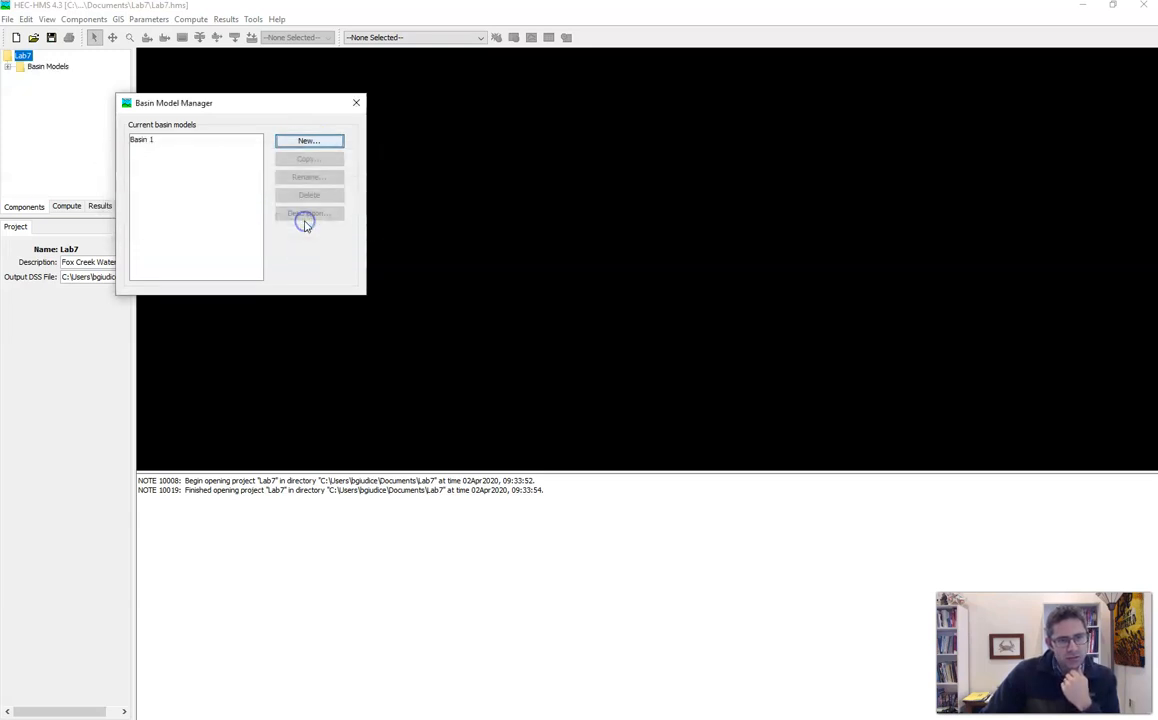
{"action": "left_click", "coordinate": [356, 103]}
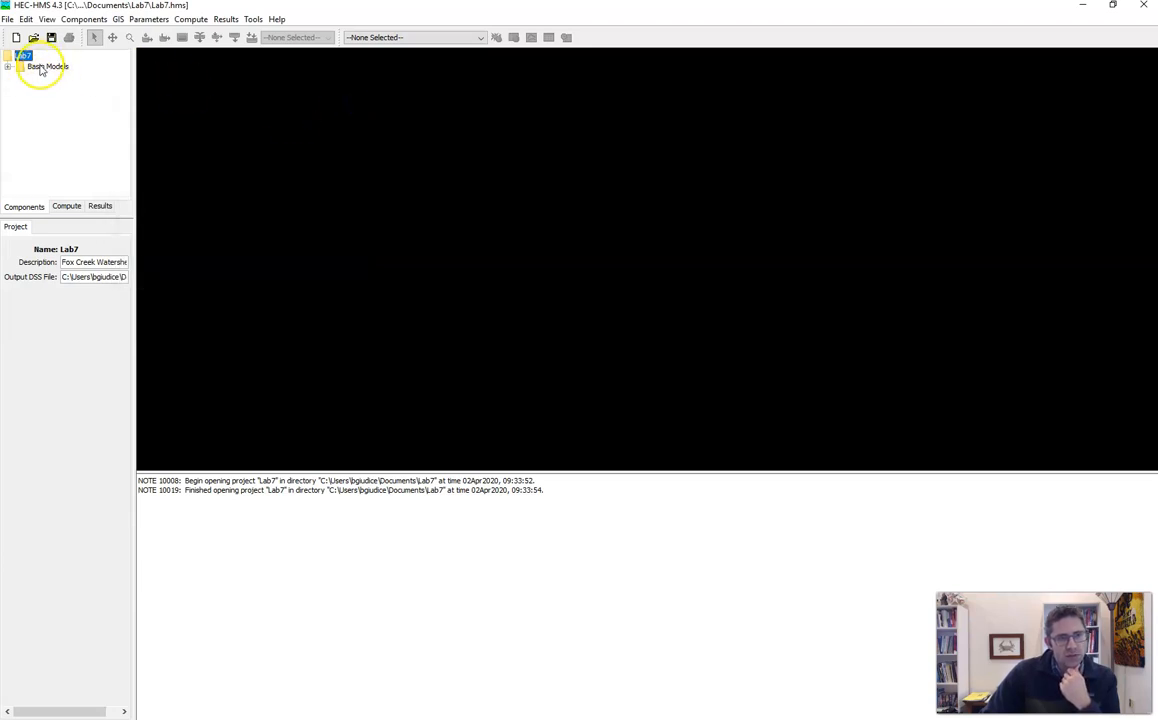
{"action": "left_click", "coordinate": [7, 66]}
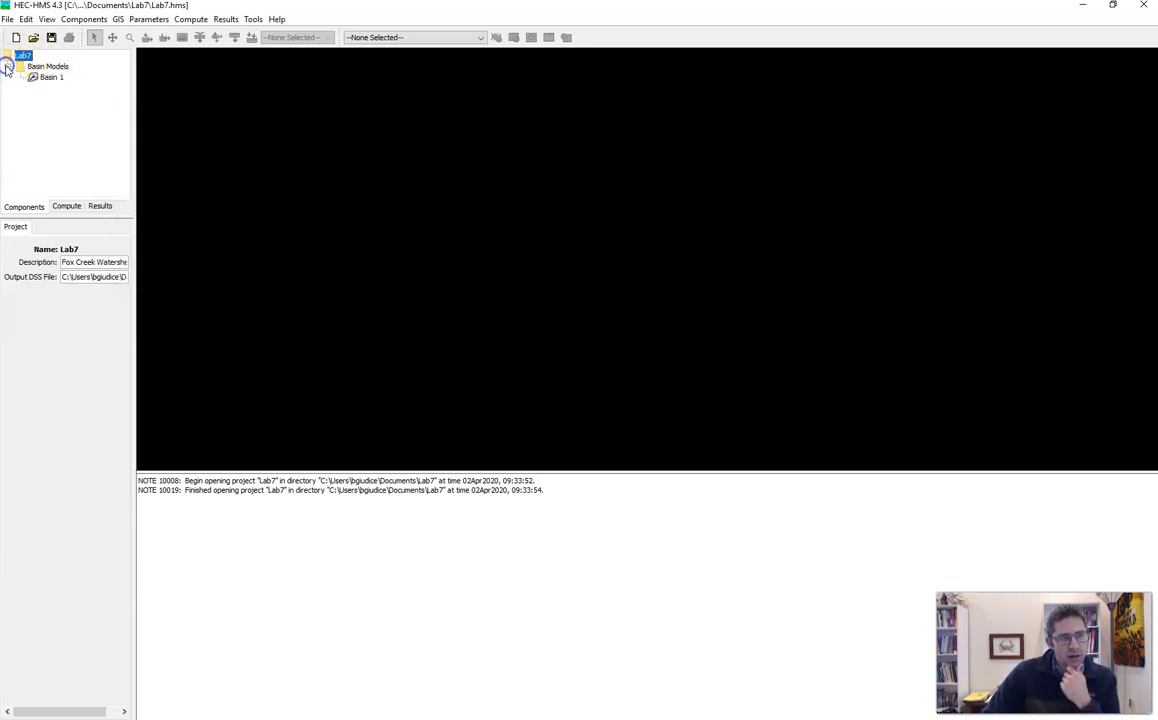
{"action": "double_click", "coordinate": [40, 78]}
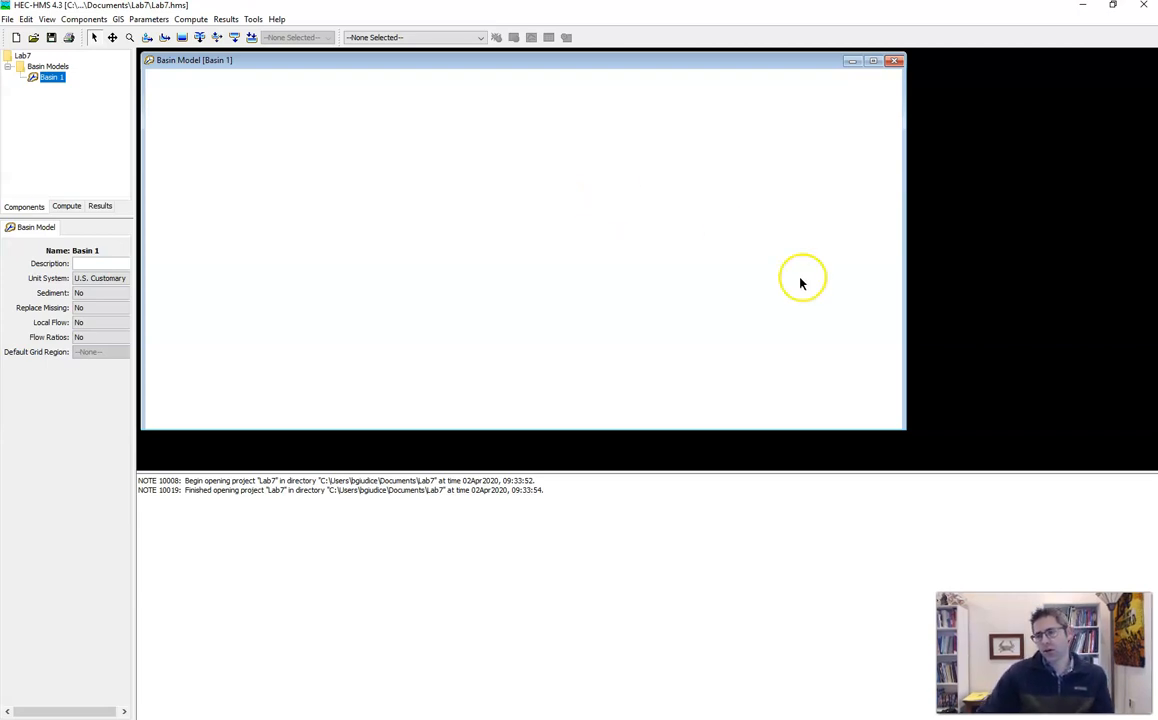
- Place four subbasins with default names in a diamond layout on the basin map: lowest first, then left, right and uppermost
{"action": "left_click", "coordinate": [1085, 716]}
{"action": "scroll", "coordinate": [876, 389], "scroll_direction": "down", "scroll_amount": 15}
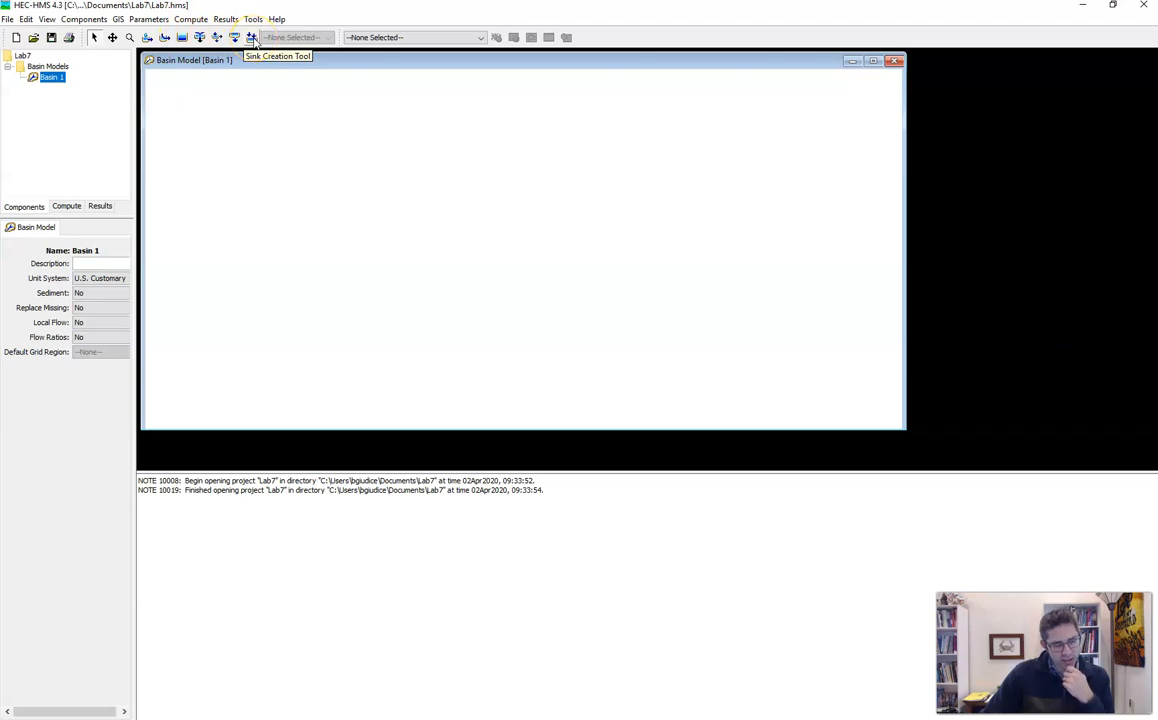
{"action": "left_click", "coordinate": [146, 40]}
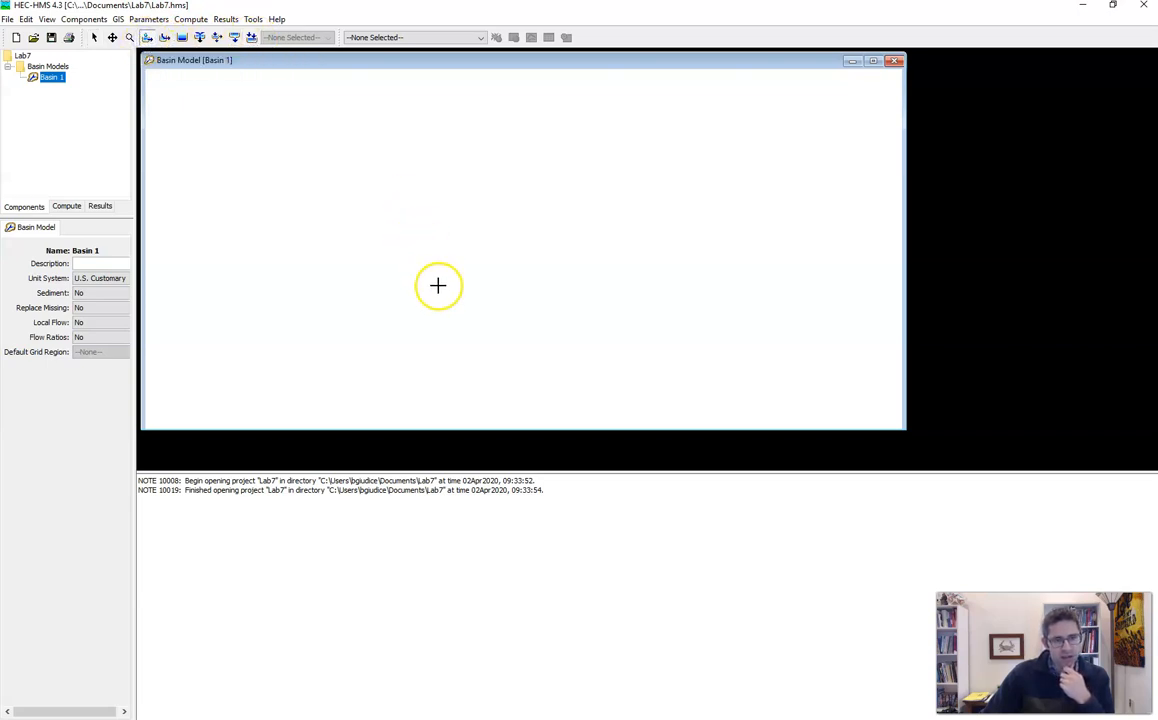
{"action": "left_click", "coordinate": [497, 334]}
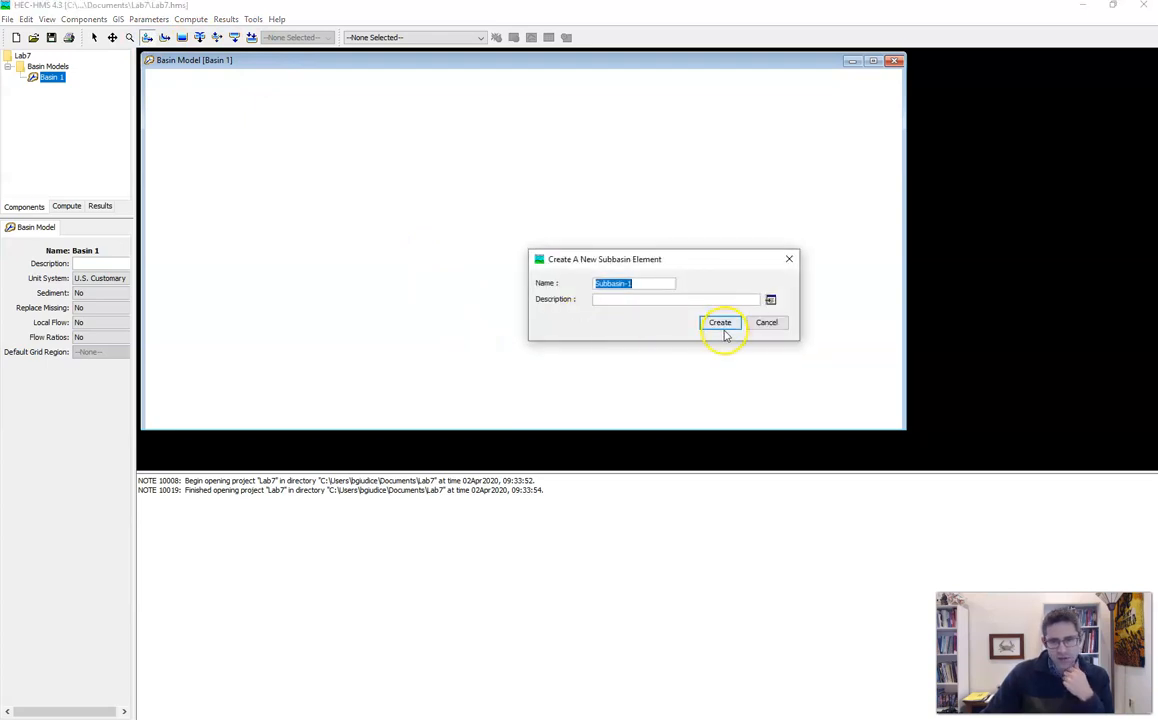
{"action": "left_click", "coordinate": [721, 324]}
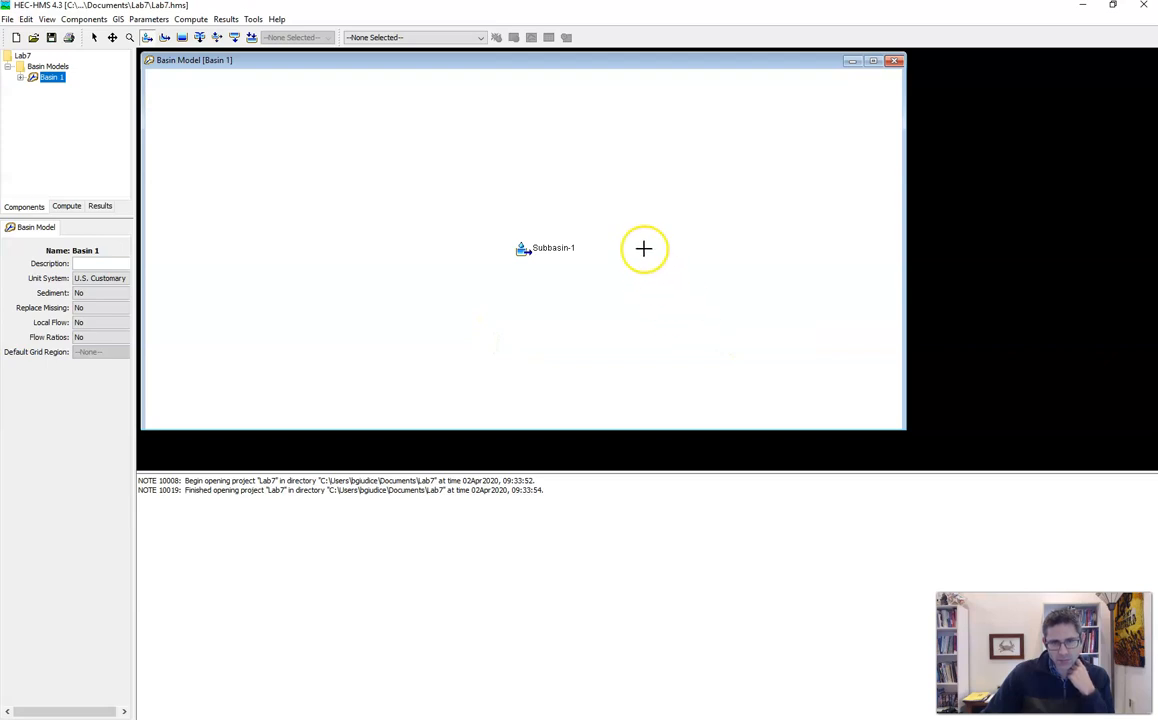
{"action": "left_click", "coordinate": [419, 184]}
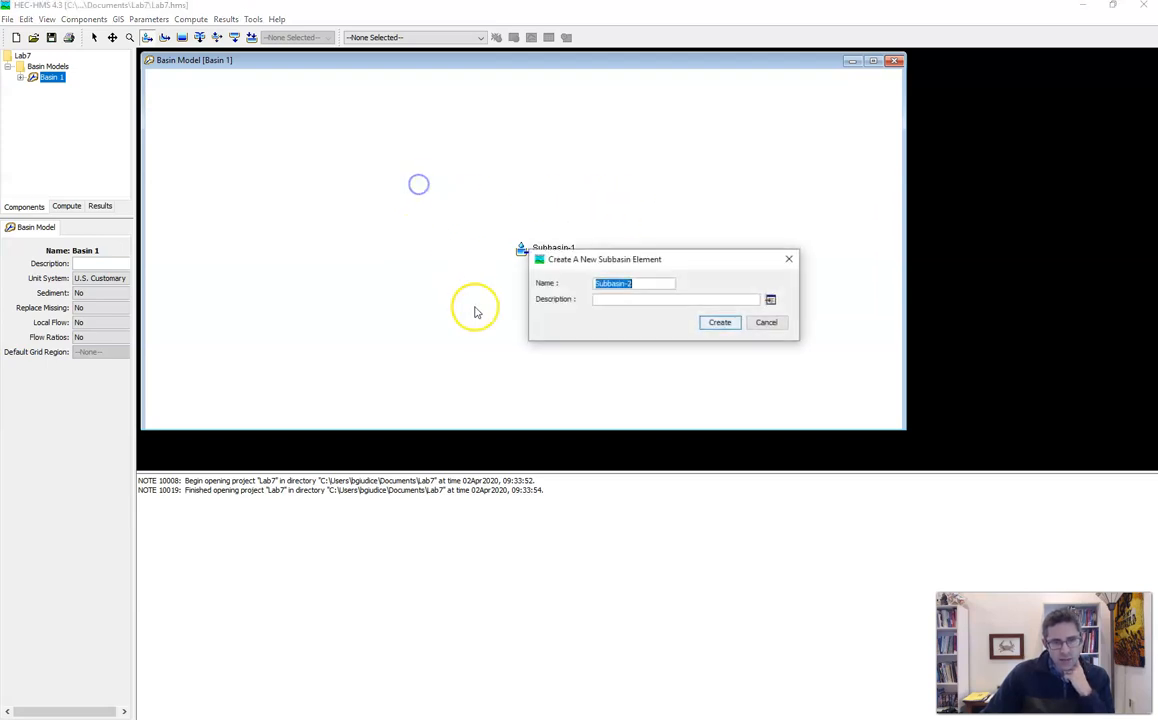
{"action": "left_click", "coordinate": [721, 323]}
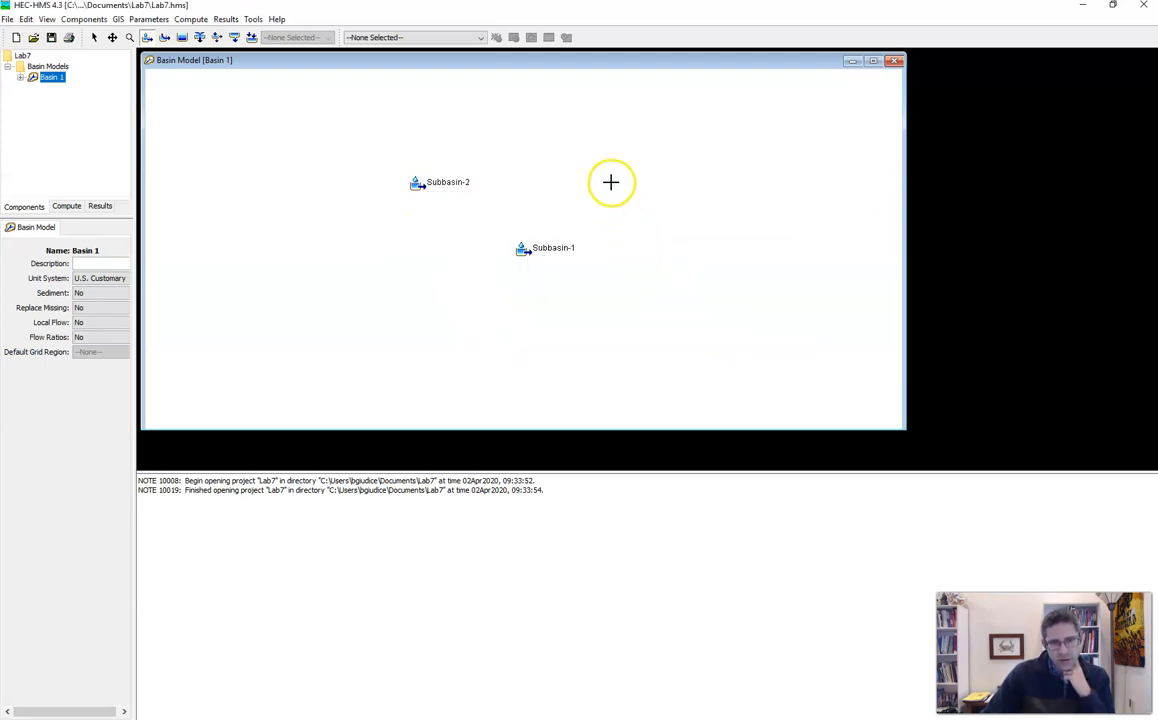
{"action": "left_click", "coordinate": [609, 181]}
{"action": "left_click", "coordinate": [721, 323]}
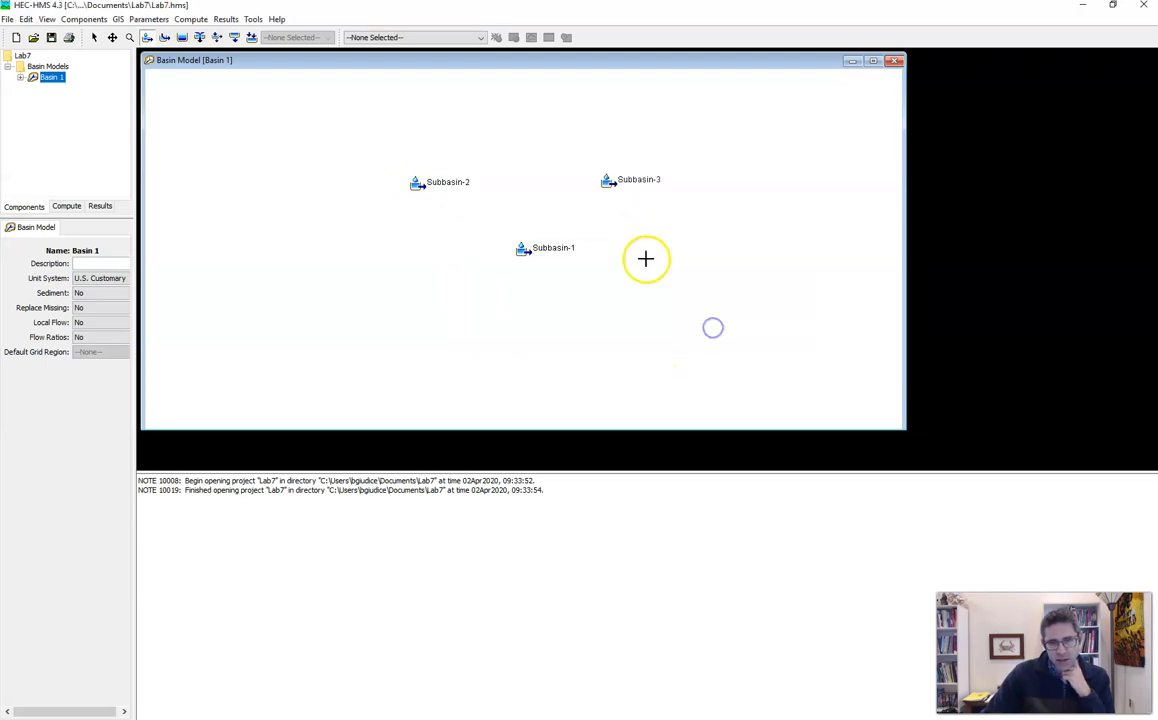
{"action": "left_click", "coordinate": [536, 106]}
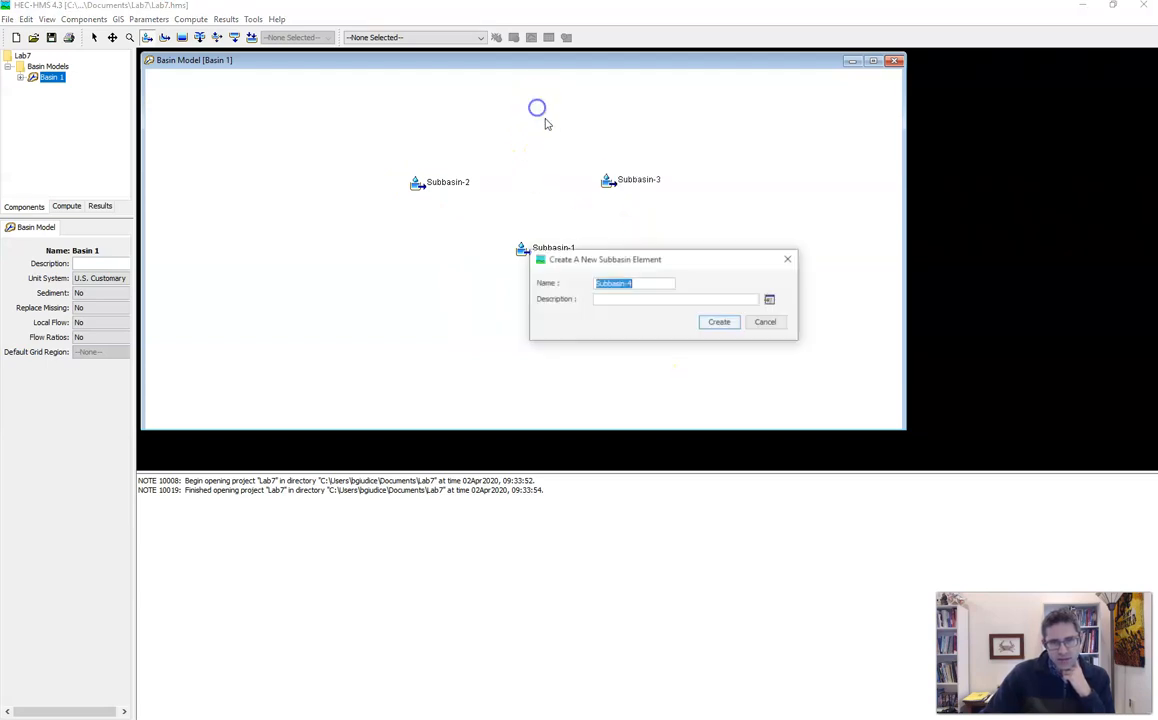
{"action": "left_click", "coordinate": [721, 323]}
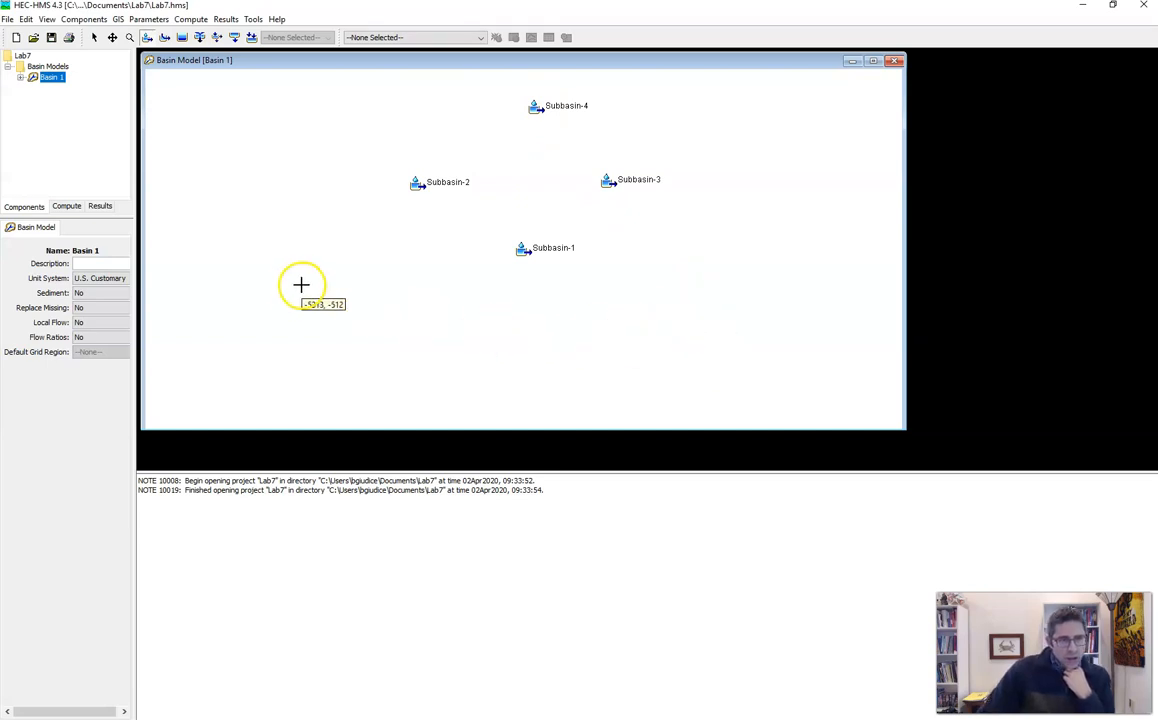
- Add a reservoir just below Subbasin-4 and a junction midway between Subbasin-2 and Subbasin-3, both with default names
{"action": "left_click", "coordinate": [182, 37]}
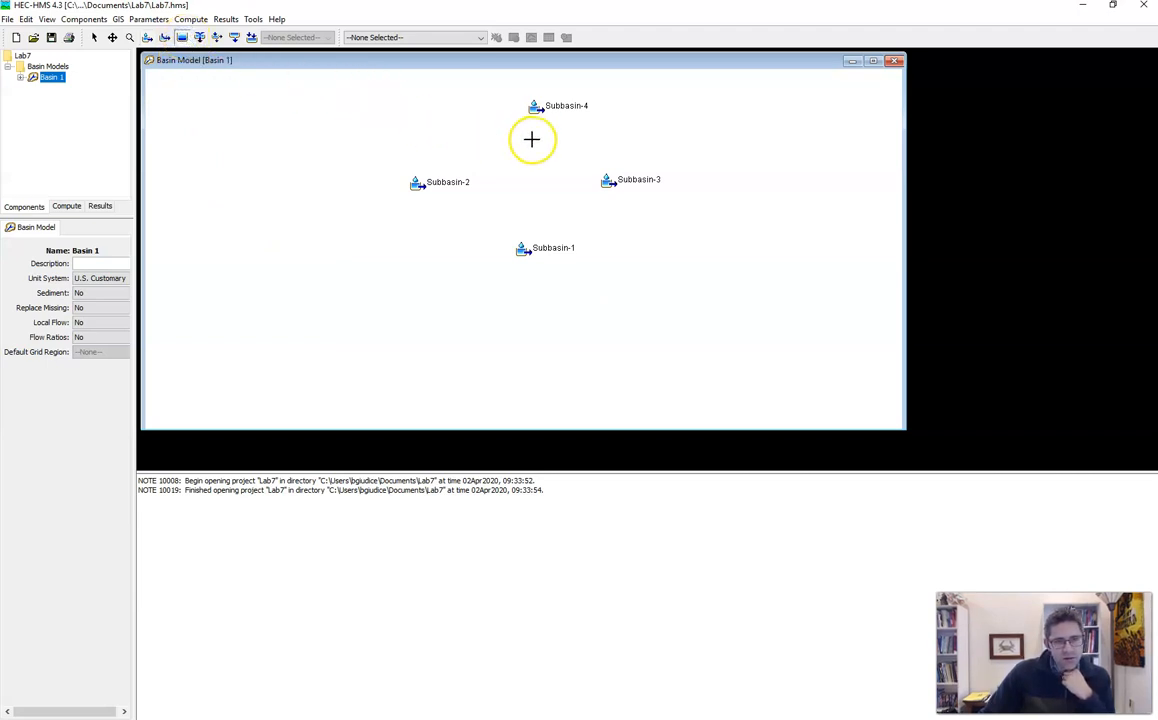
{"action": "left_click", "coordinate": [532, 141]}
{"action": "left_click", "coordinate": [718, 321]}
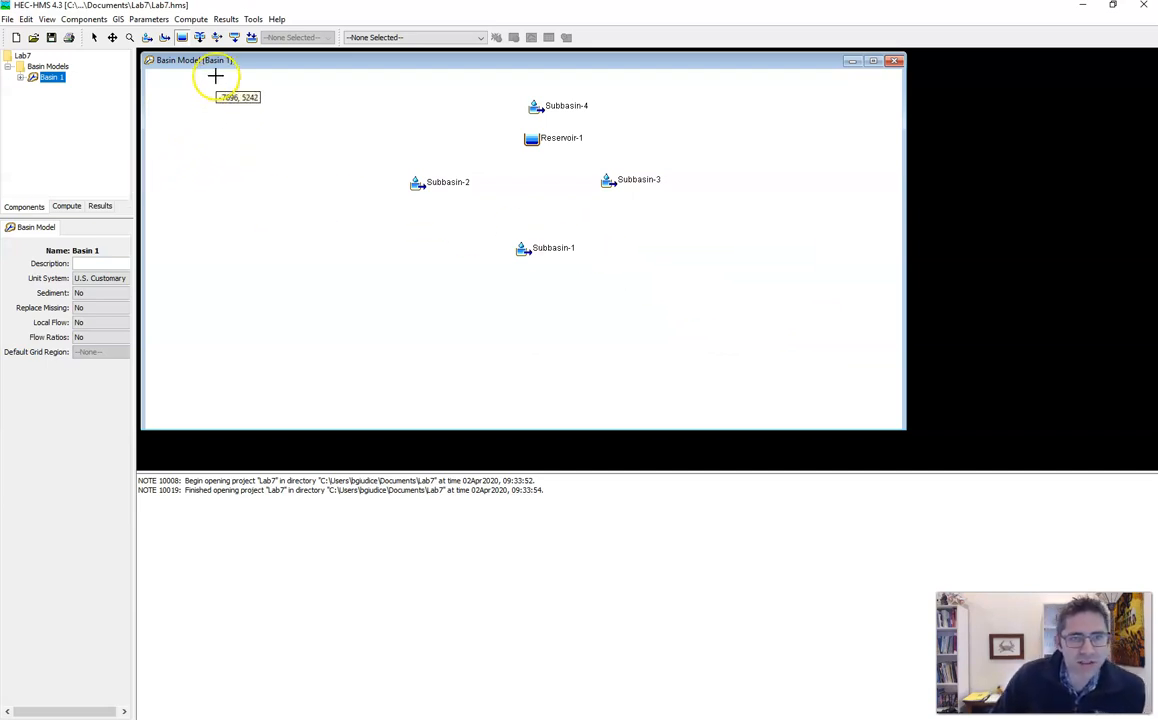
{"action": "left_click", "coordinate": [165, 38]}
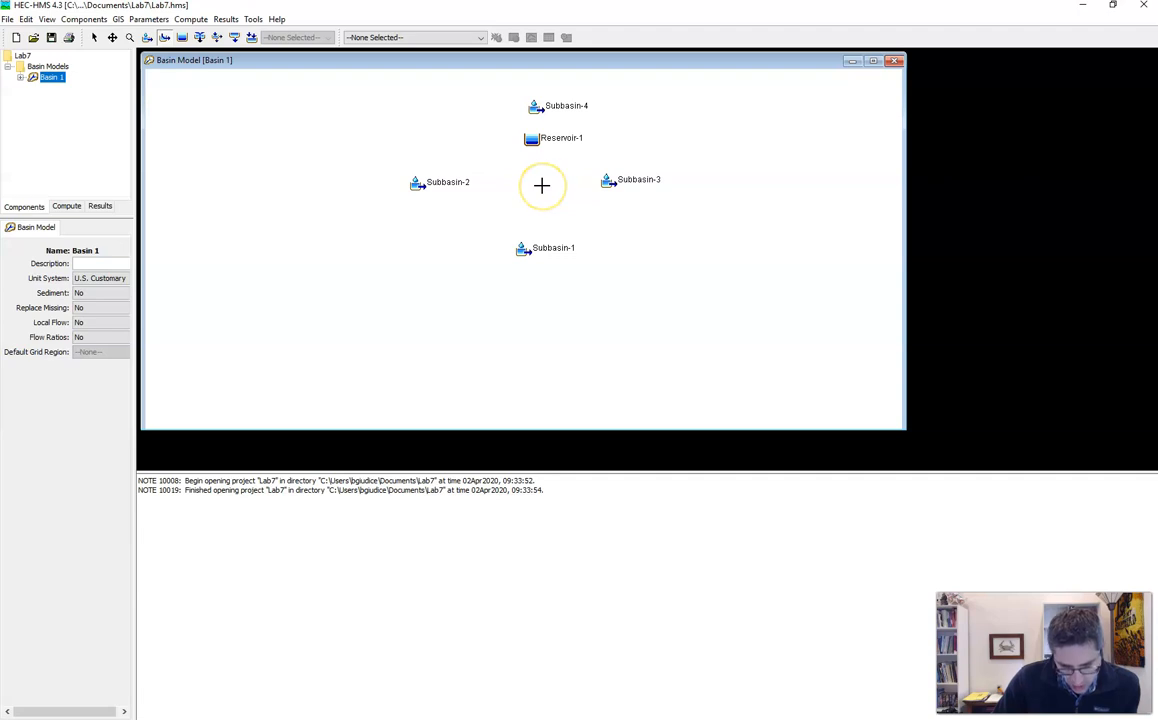
{"action": "left_click", "coordinate": [199, 37]}
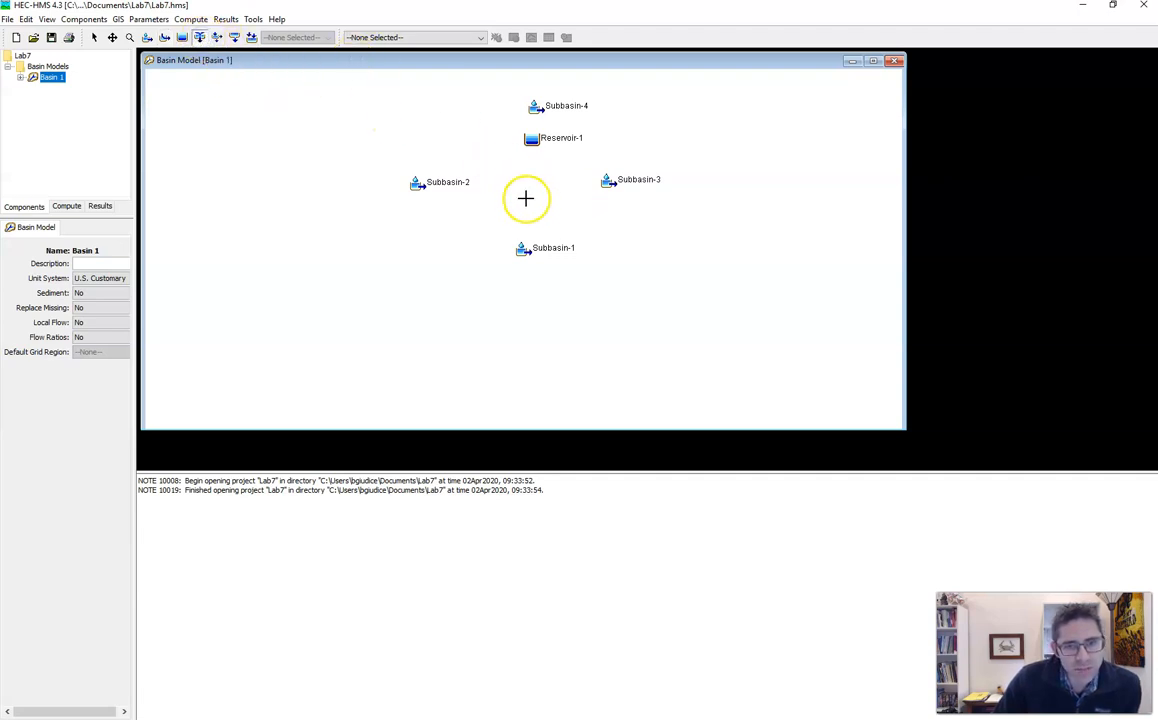
{"action": "left_click", "coordinate": [528, 201]}
{"action": "left_click", "coordinate": [723, 324]}
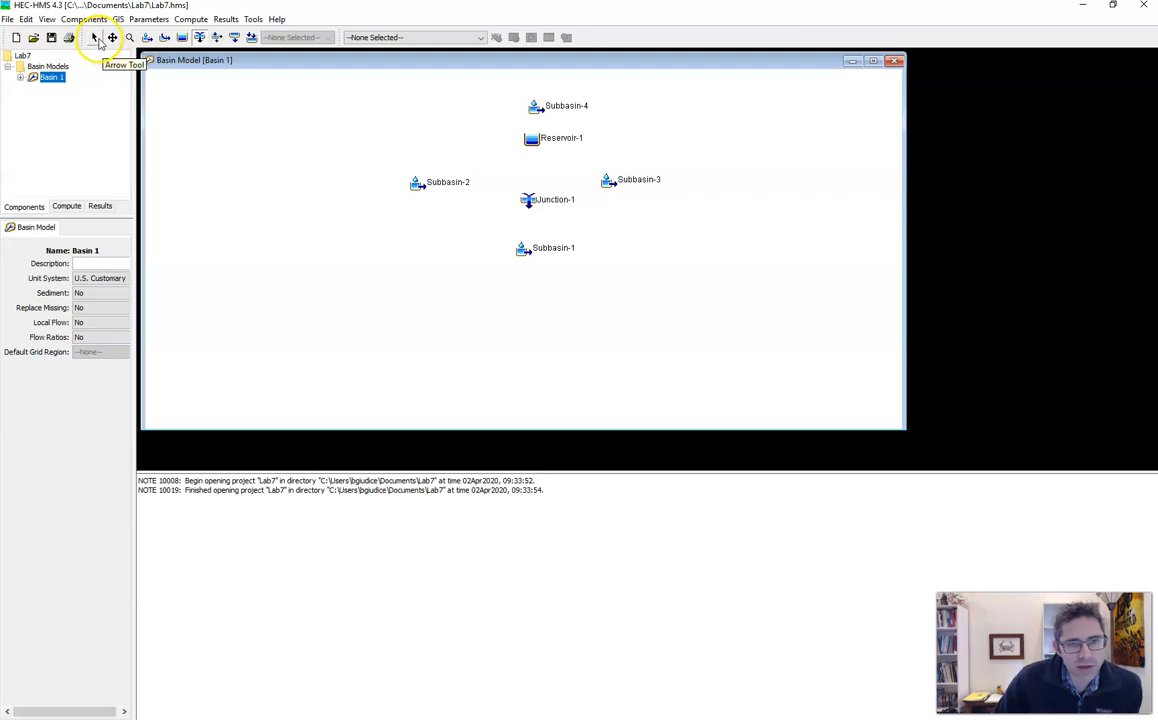
- Connect Subbasin-2 downstream to Junction-1 on the basin map
{"action": "left_click", "coordinate": [96, 40]}
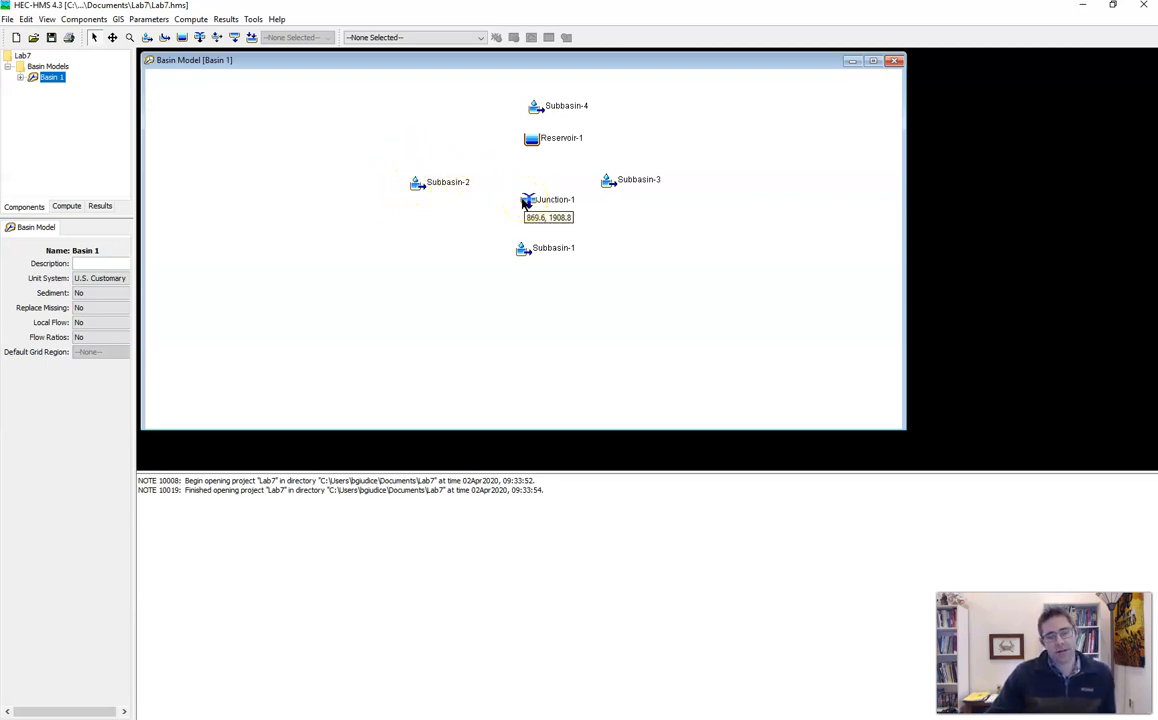
{"action": "left_click", "coordinate": [418, 187]}
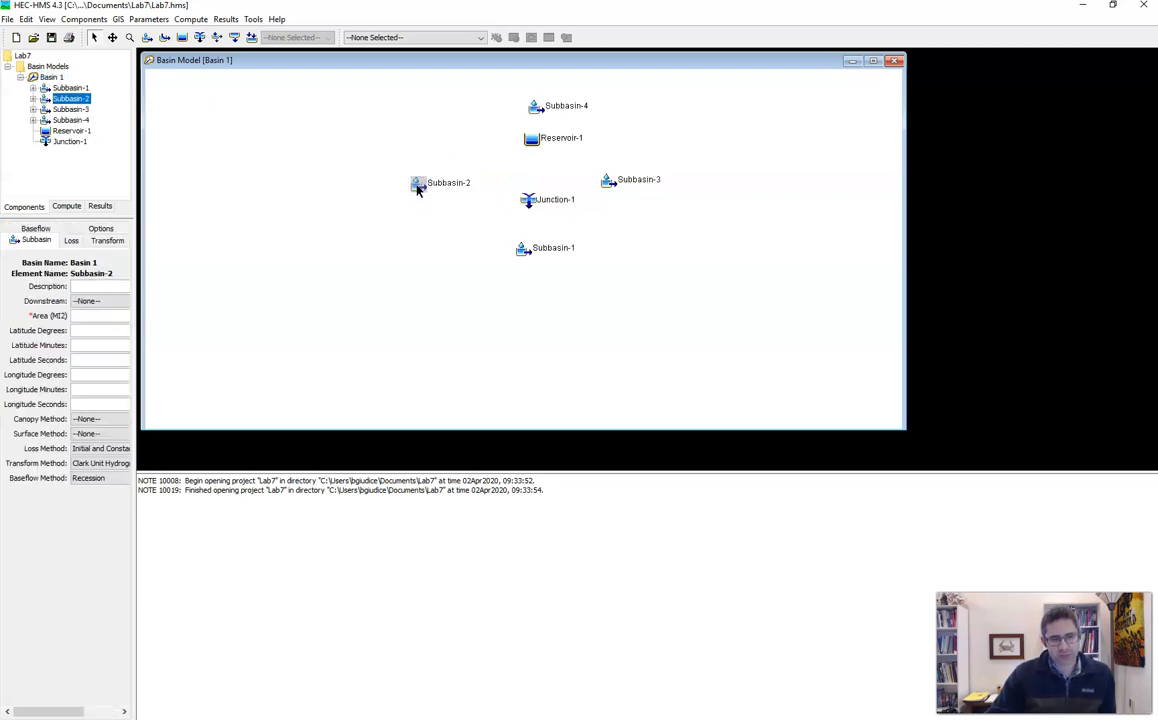
{"action": "right_click", "coordinate": [418, 189]}
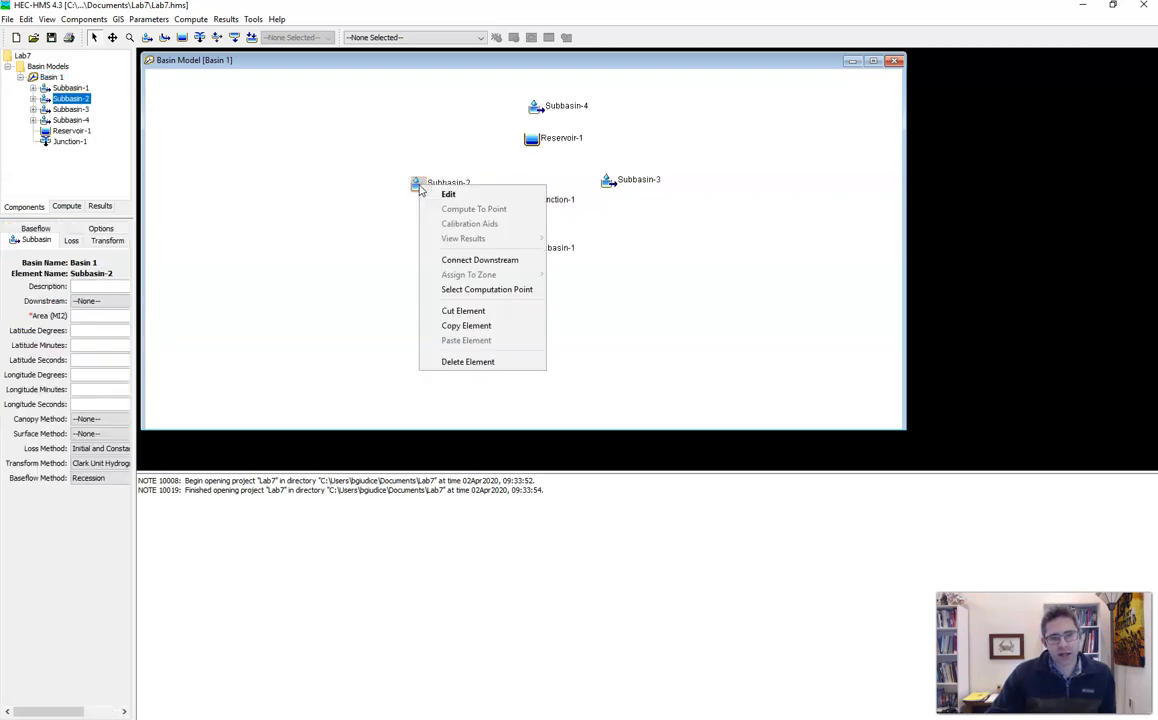
{"action": "left_click", "coordinate": [489, 261]}
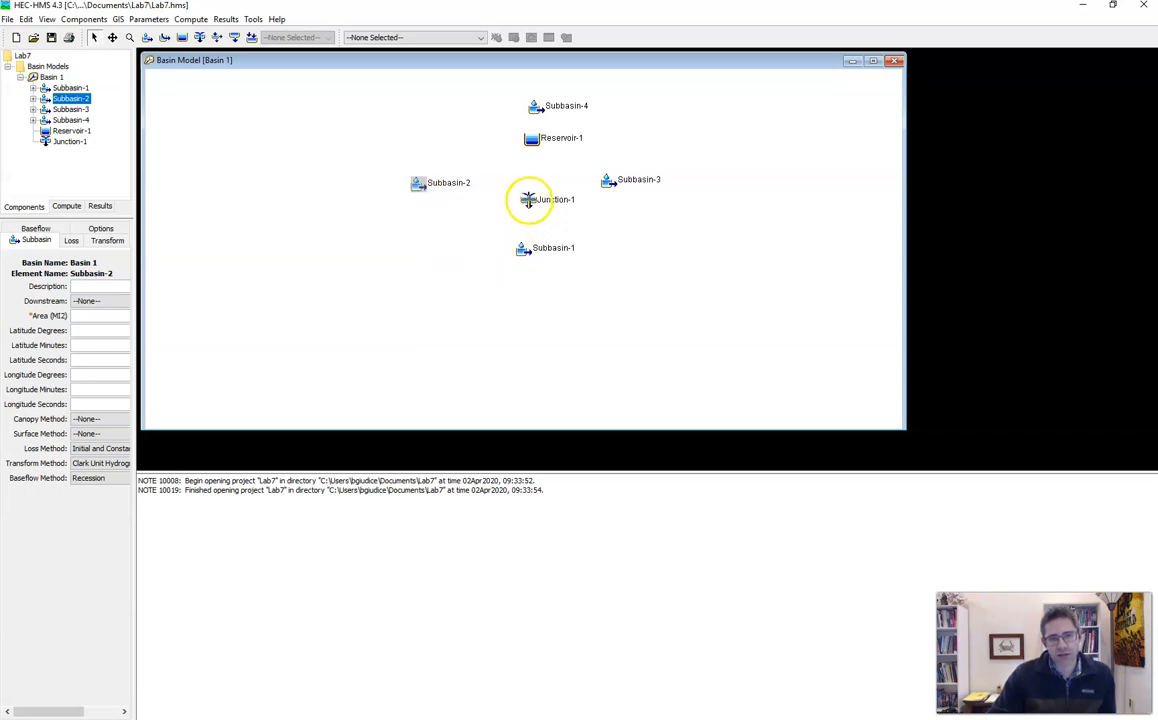
{"action": "left_click", "coordinate": [528, 199]}
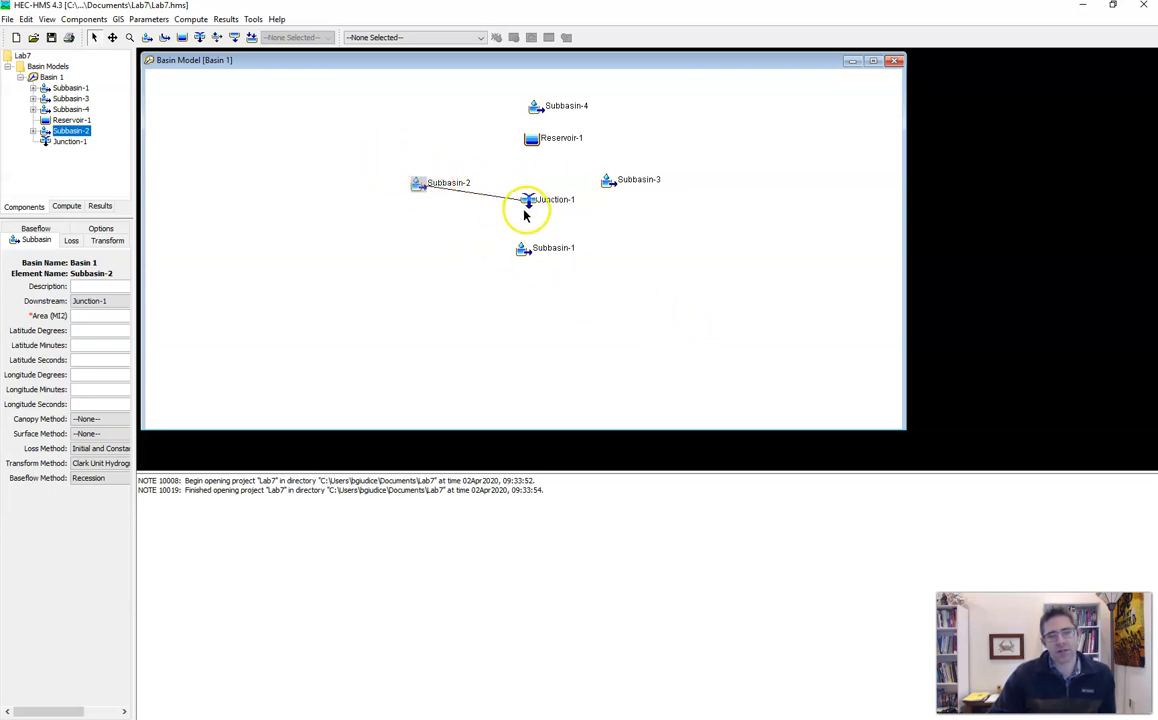
- Set Junction-1 as the downstream element of Subbasin-3 in its element properties
{"action": "left_click", "coordinate": [608, 183]}
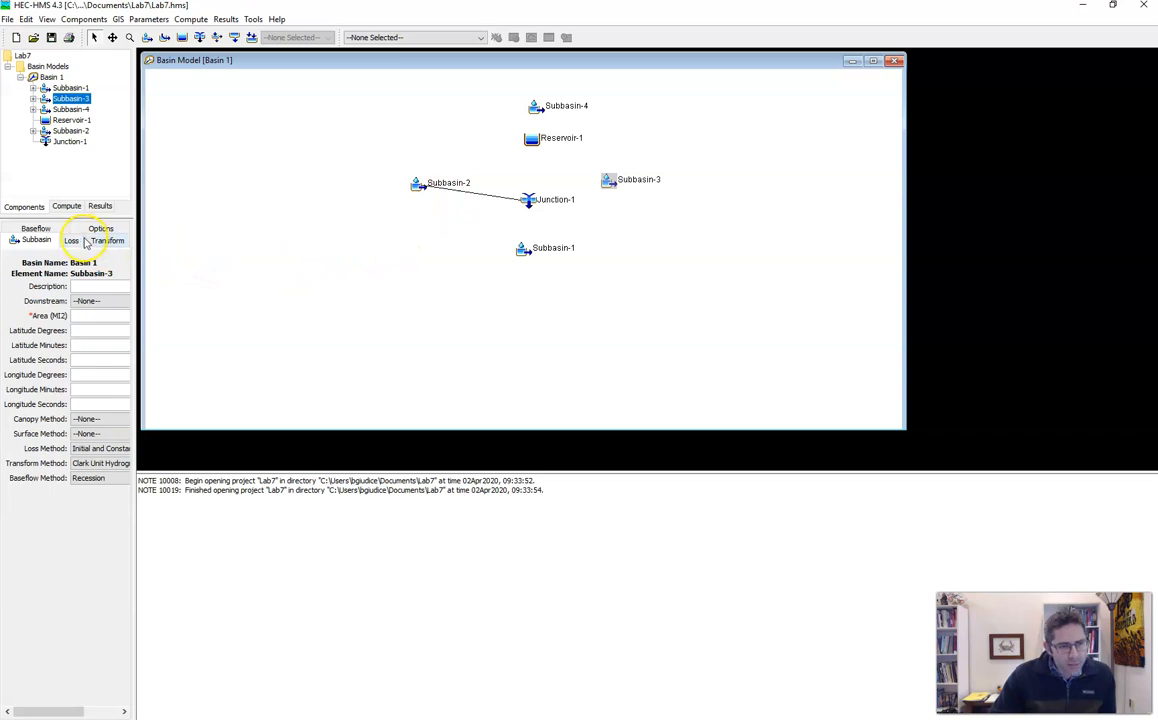
{"action": "left_click", "coordinate": [92, 229]}
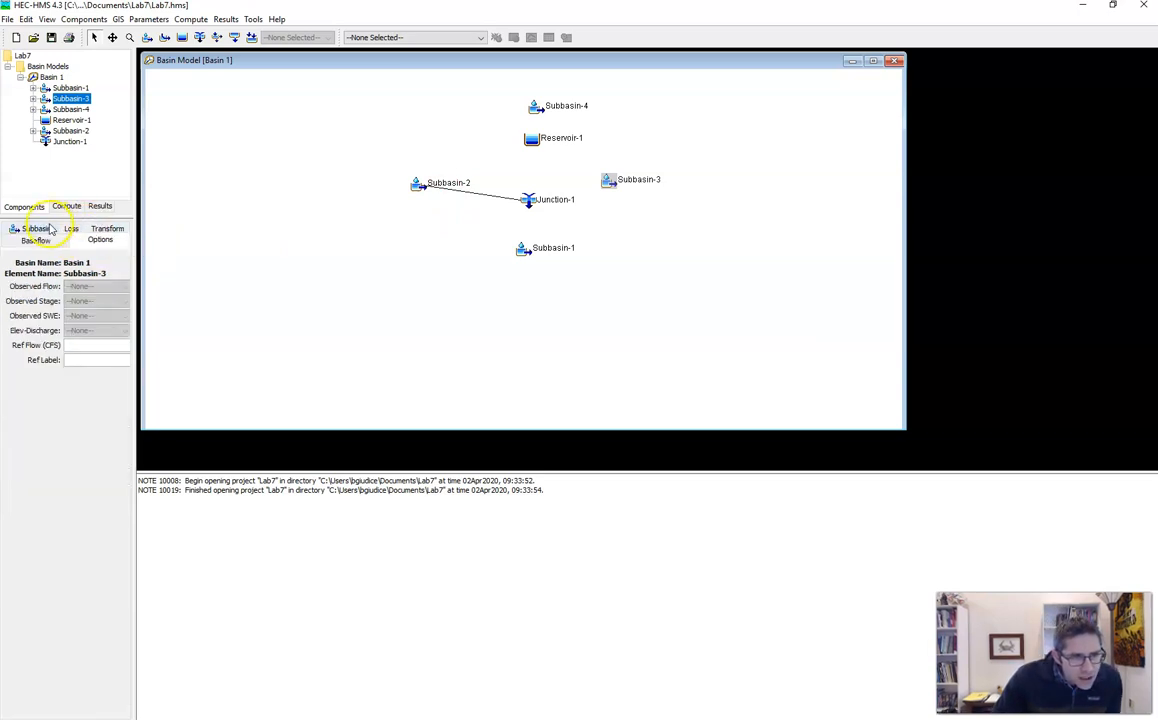
{"action": "left_click", "coordinate": [49, 229]}
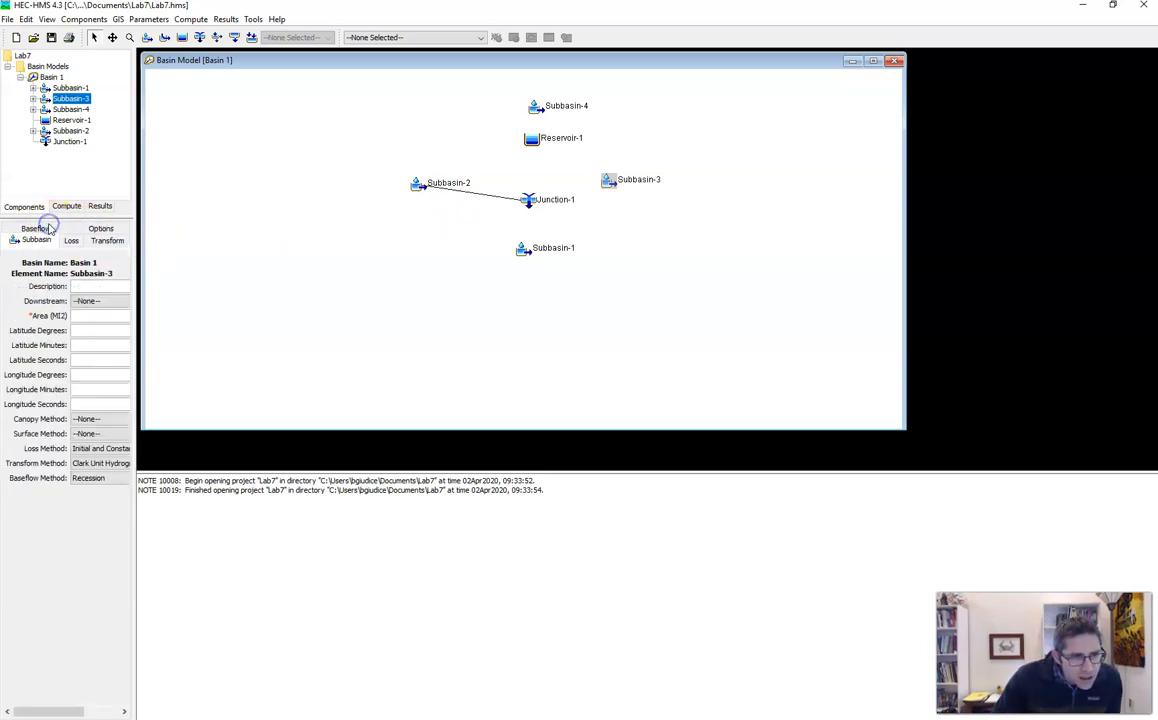
{"action": "left_click", "coordinate": [86, 300]}
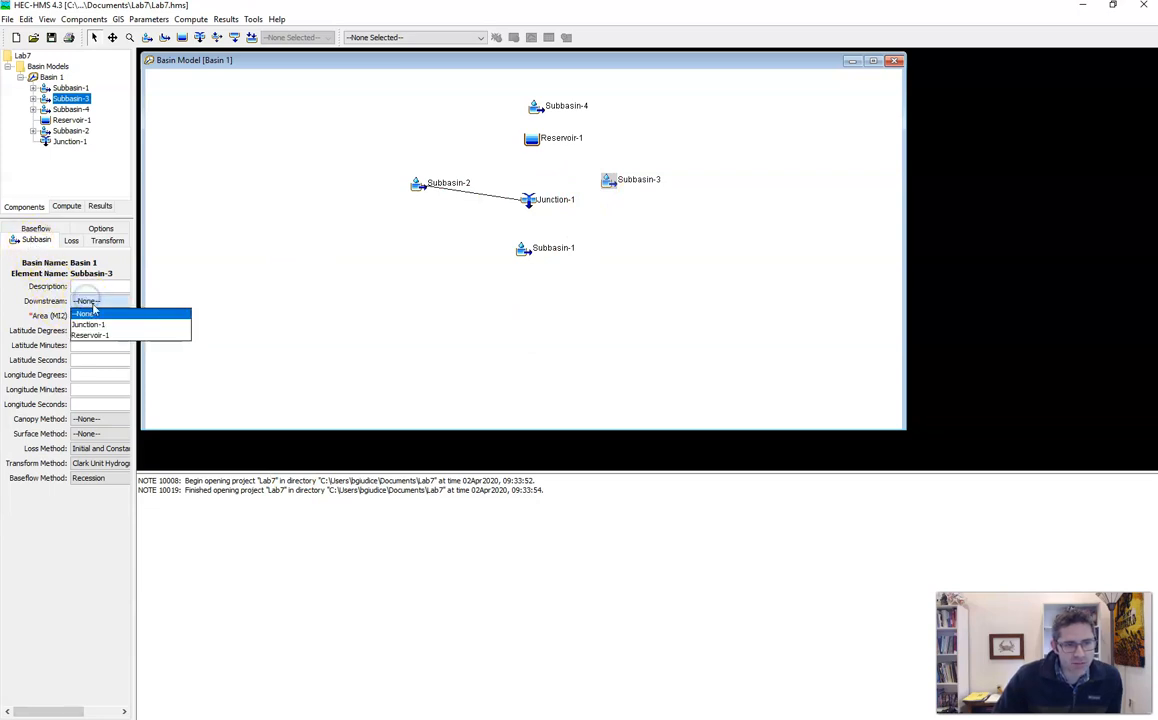
{"action": "left_click", "coordinate": [105, 326]}
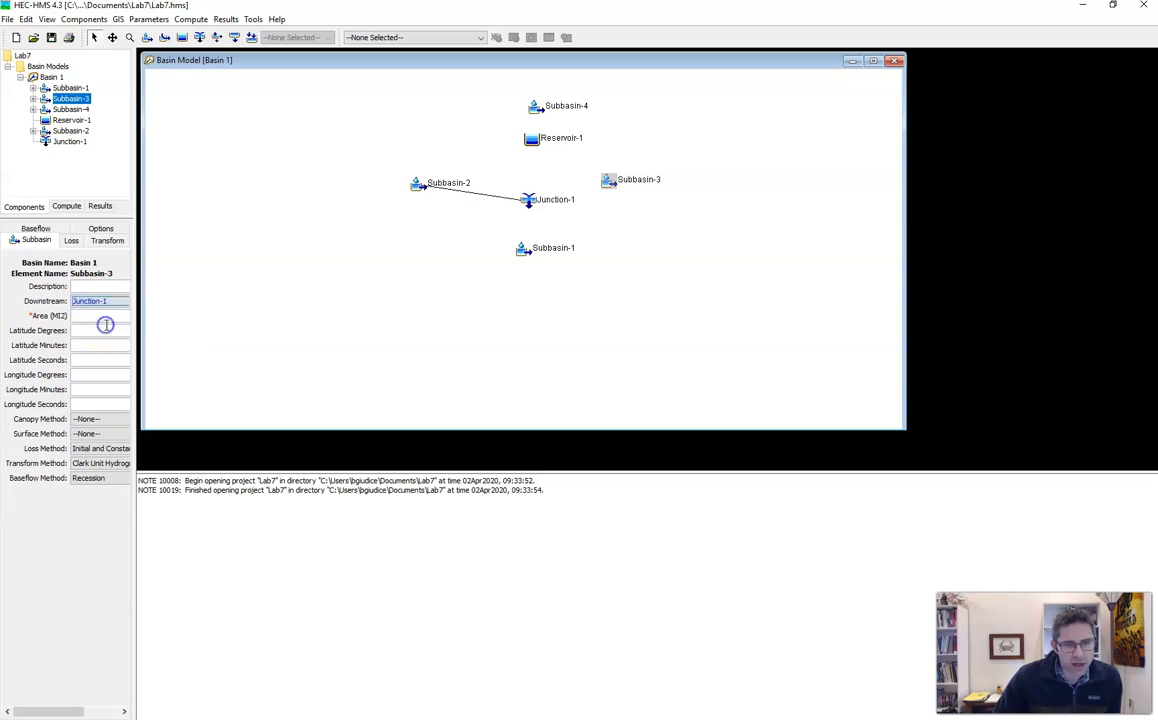
{"action": "left_click", "coordinate": [645, 285]}
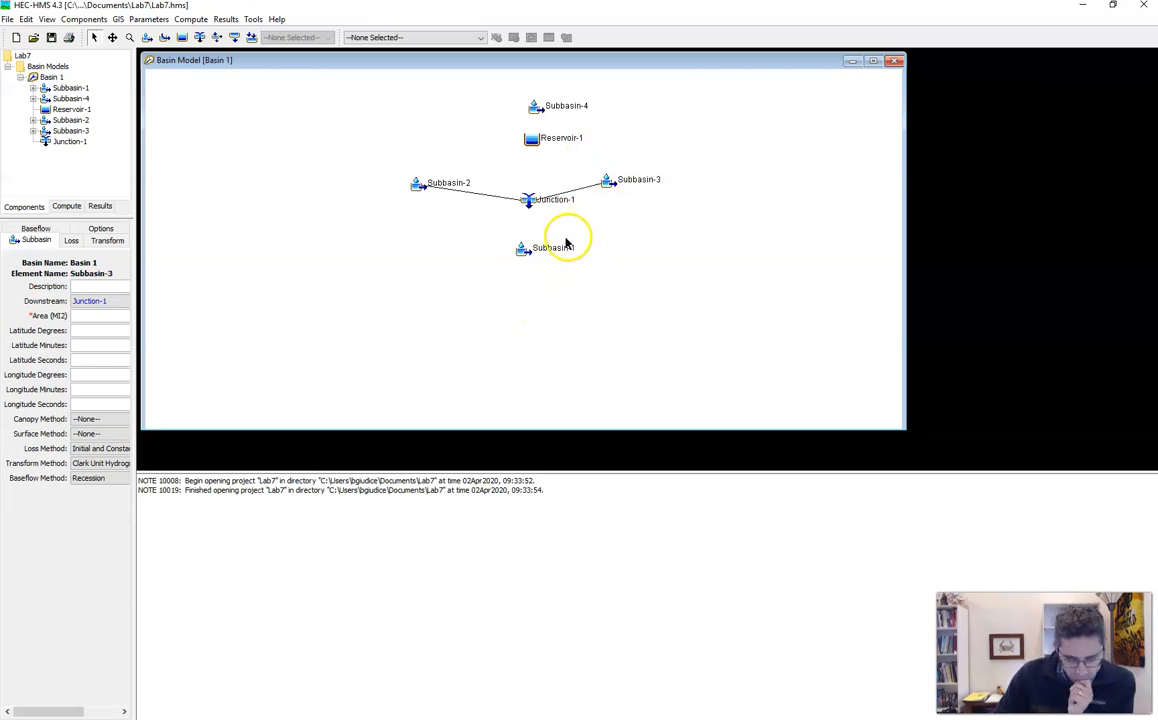
- Connect the uppermost subbasin, Subbasin-4, downstream to Reservoir-1
{"action": "left_click", "coordinate": [537, 109]}
{"action": "right_click", "coordinate": [537, 107]}
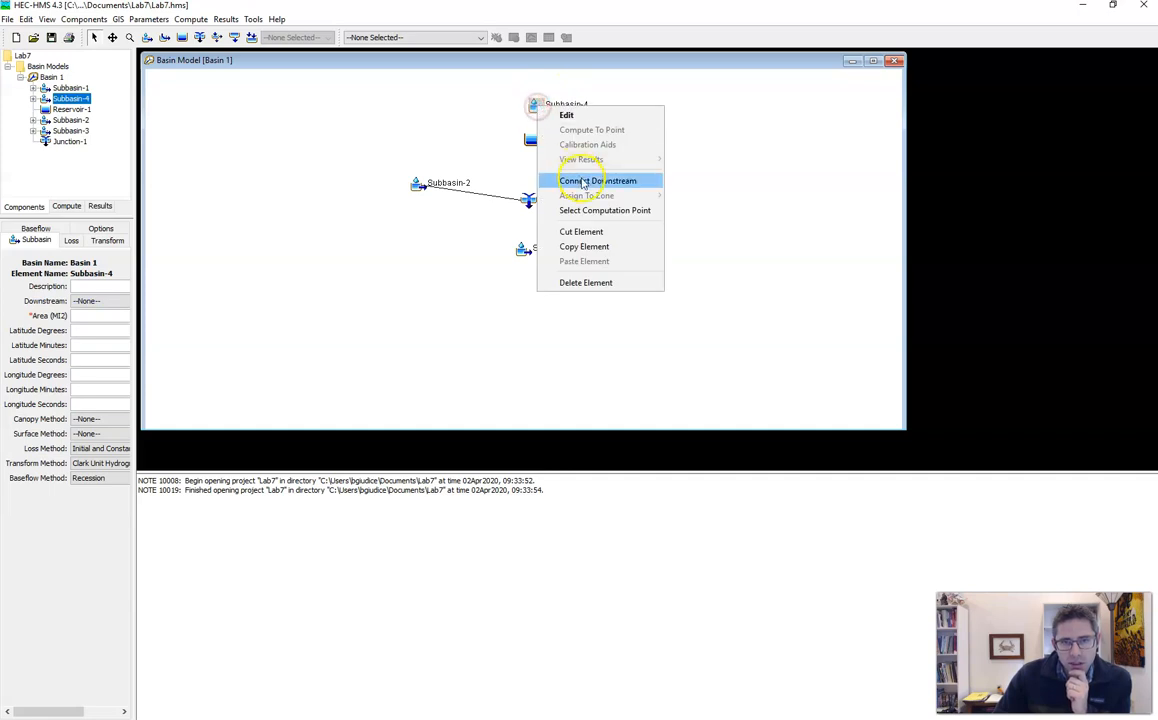
{"action": "left_click", "coordinate": [581, 179]}
{"action": "left_click", "coordinate": [543, 141]}
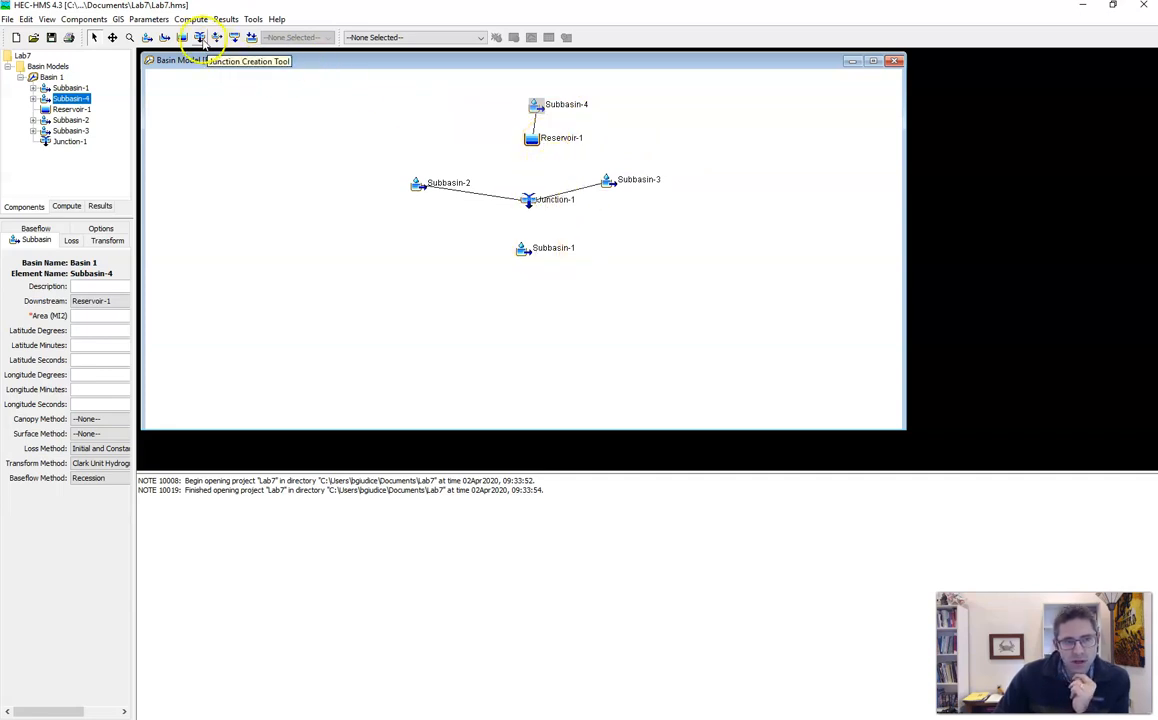
- Draw a reach with the default name from Junction-1 to Subbasin-1
{"action": "left_click", "coordinate": [163, 37]}
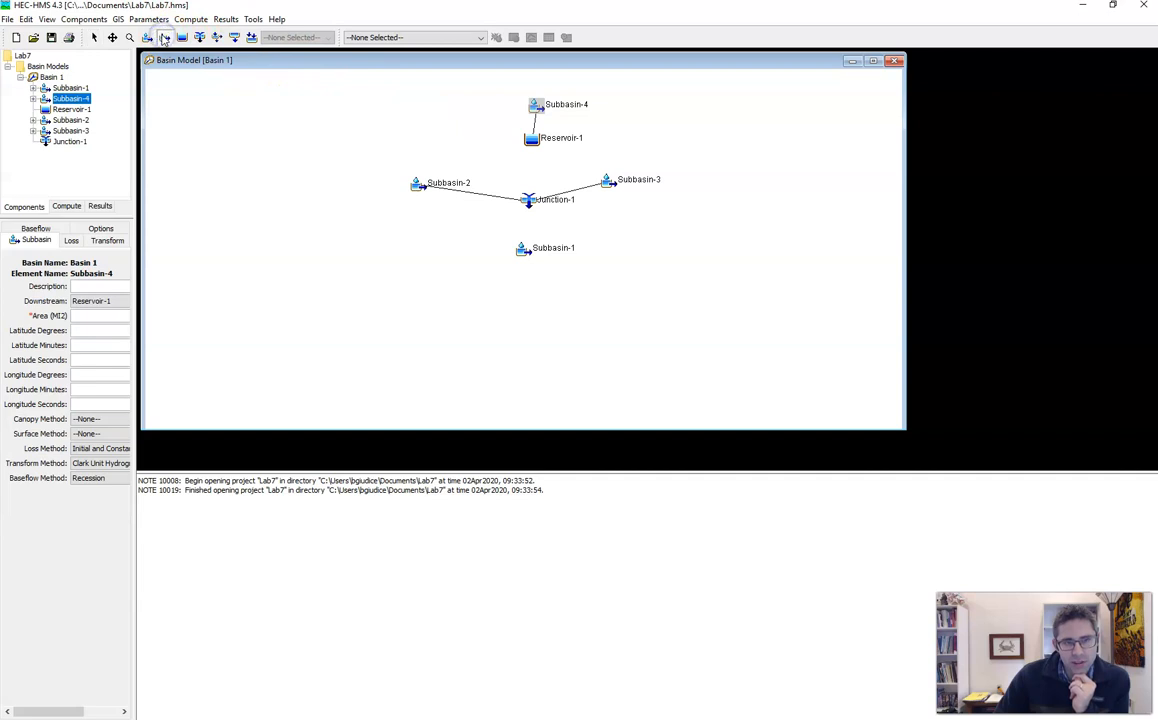
{"action": "left_click", "coordinate": [528, 200]}
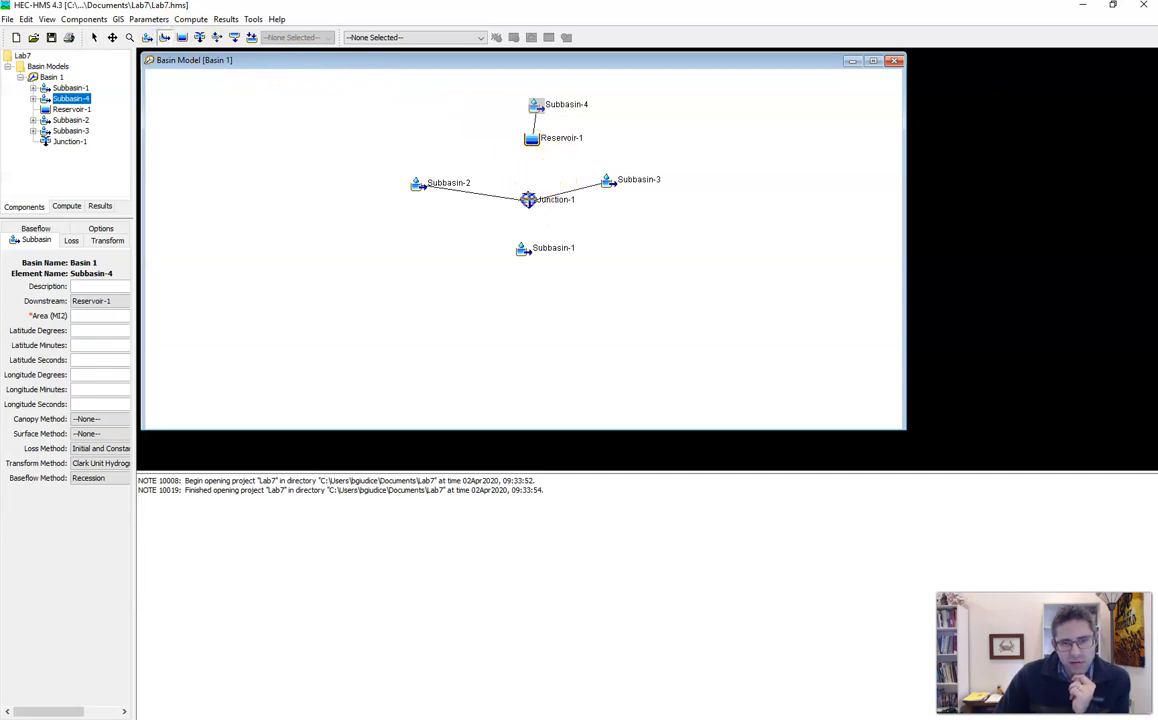
{"action": "left_click", "coordinate": [521, 250]}
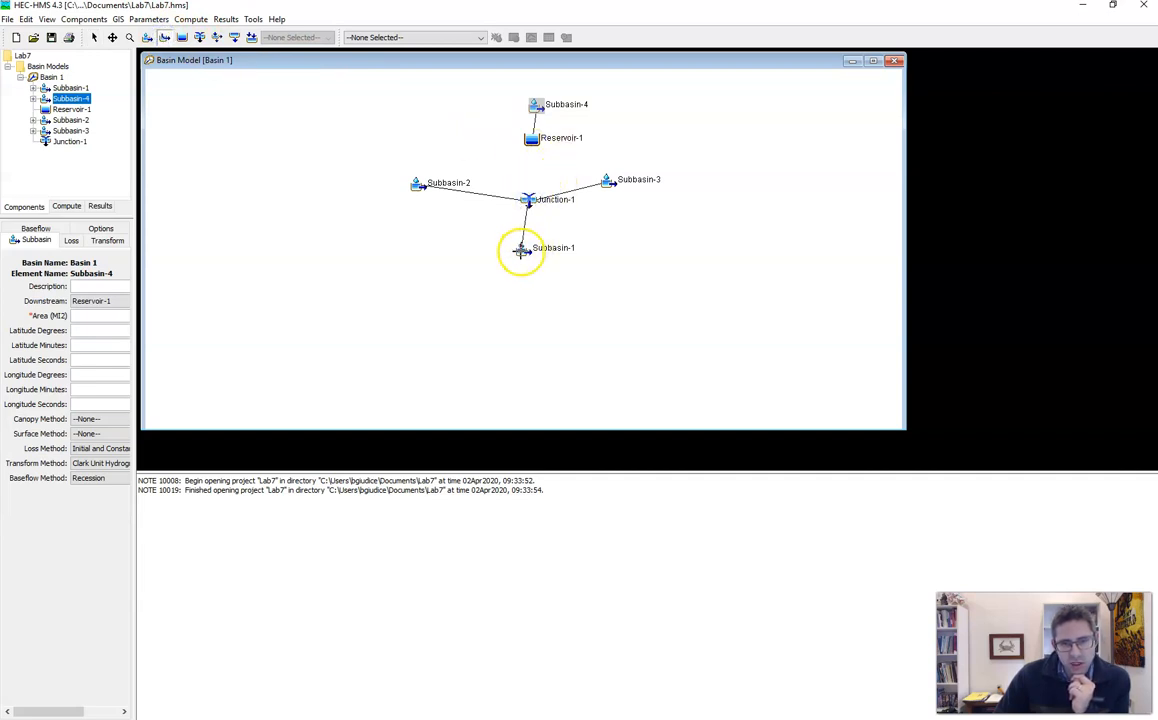
{"action": "left_click", "coordinate": [715, 322]}
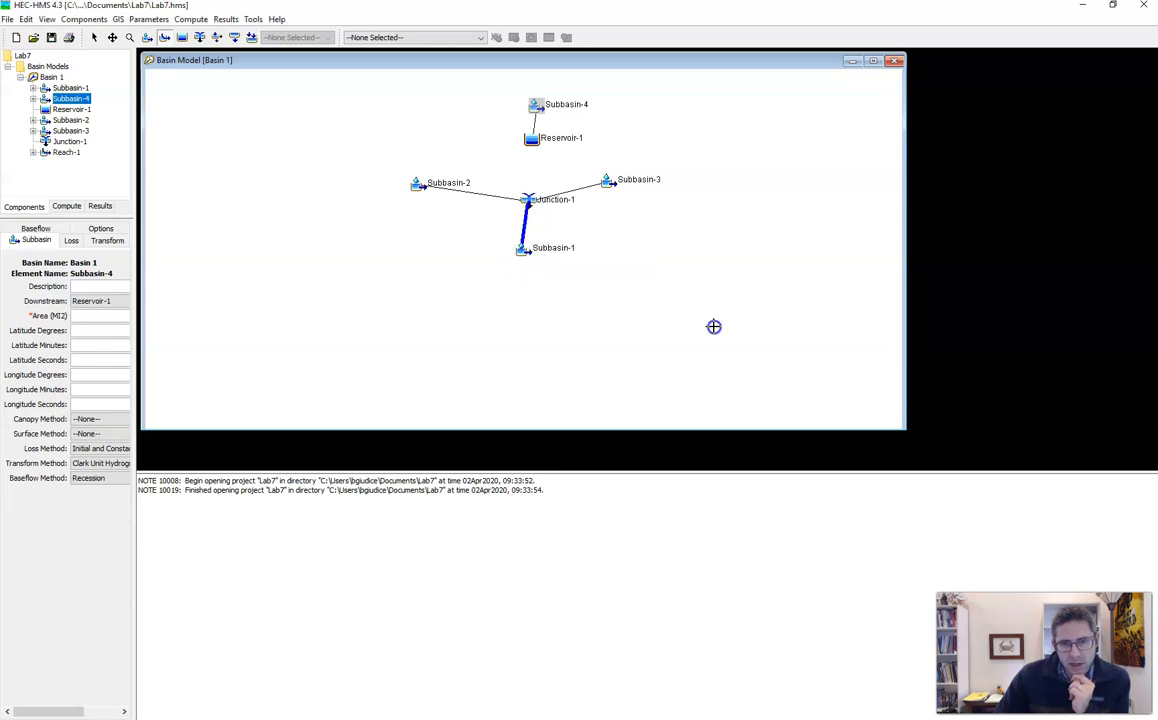
- Try to connect the reach below Junction-1 downstream to Subbasin-1
{"action": "left_click", "coordinate": [95, 38]}
{"action": "left_click", "coordinate": [525, 218]}
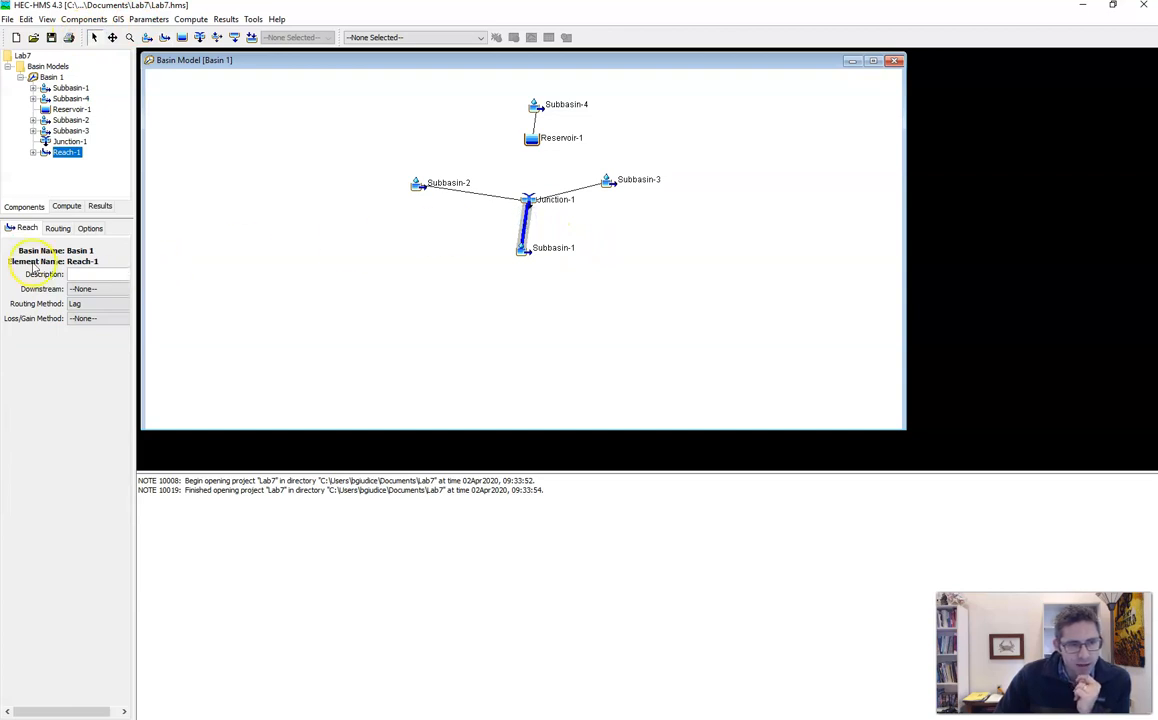
{"action": "left_click", "coordinate": [106, 292]}
{"action": "left_click", "coordinate": [107, 296]}
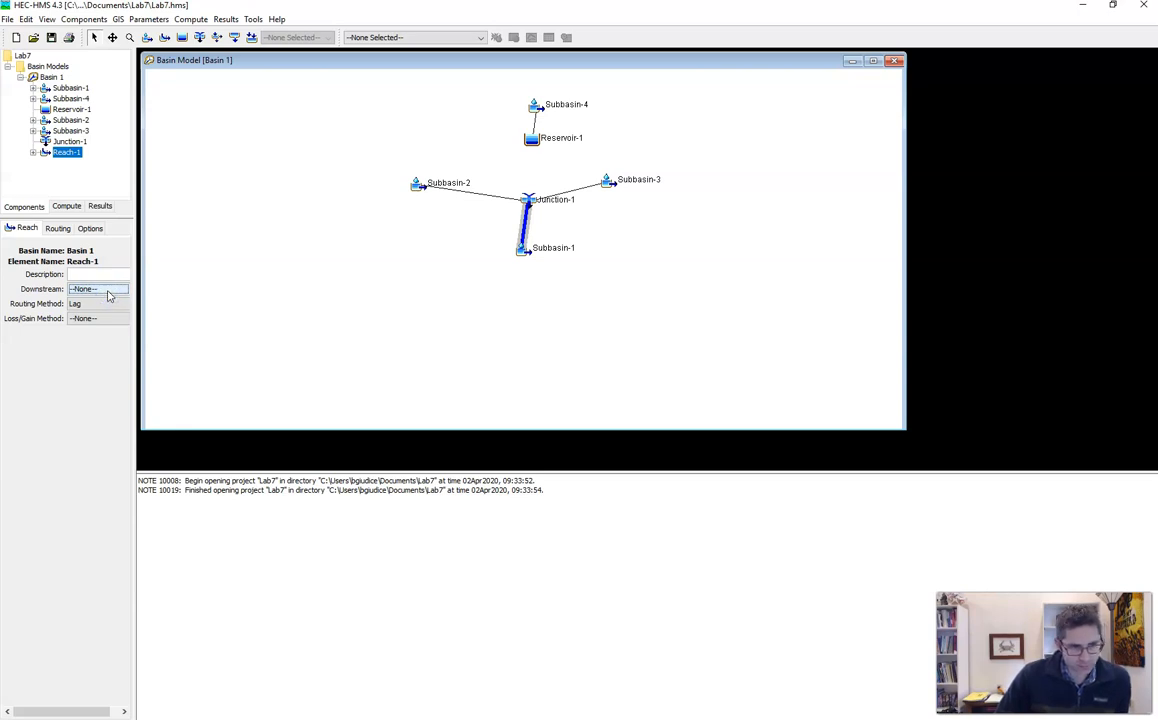
{"action": "right_click", "coordinate": [527, 230]}
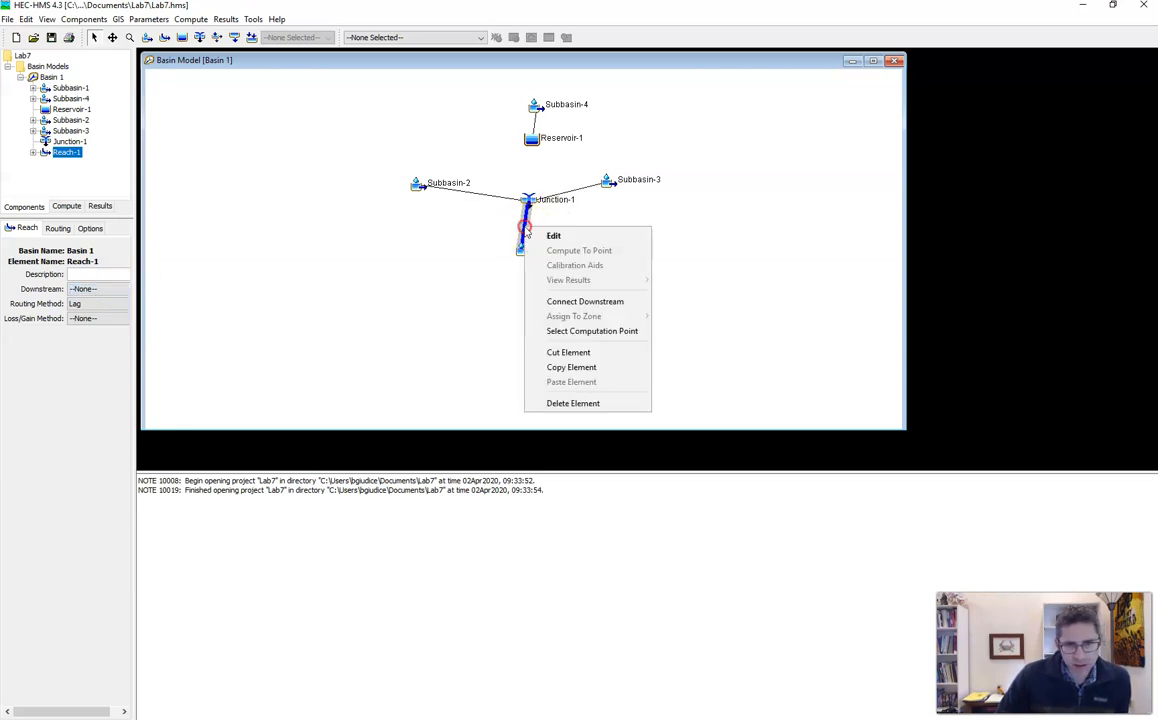
{"action": "left_click", "coordinate": [572, 301]}
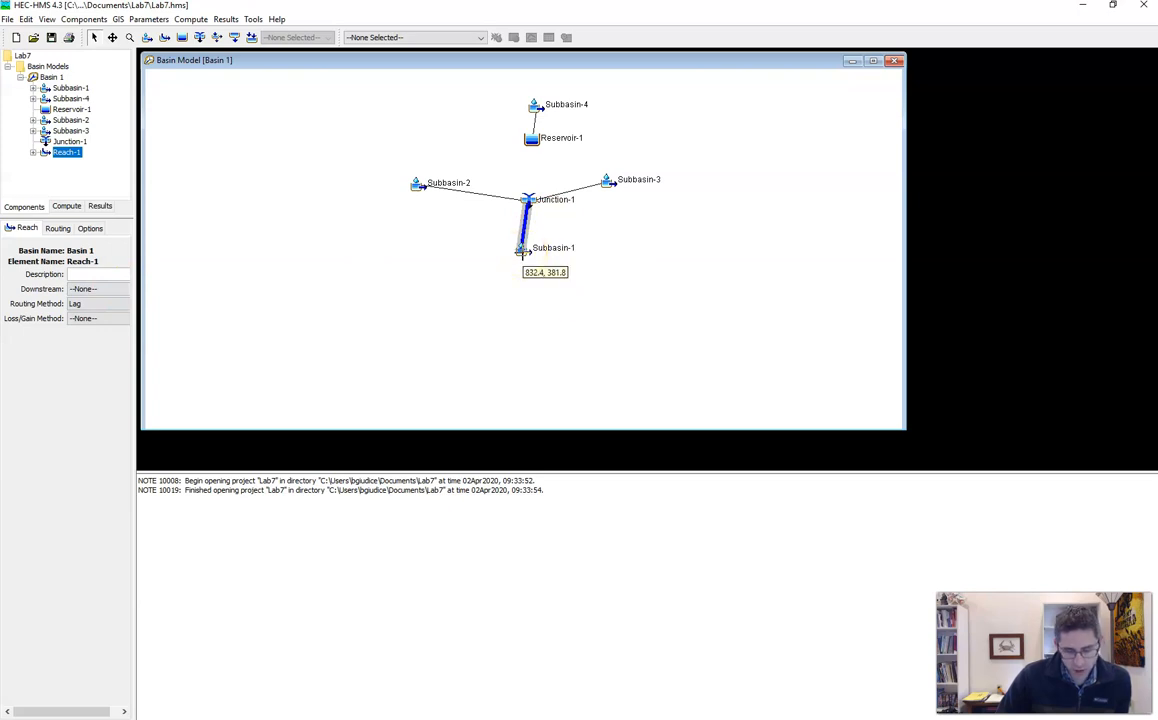
{"action": "left_click", "coordinate": [385, 209]}
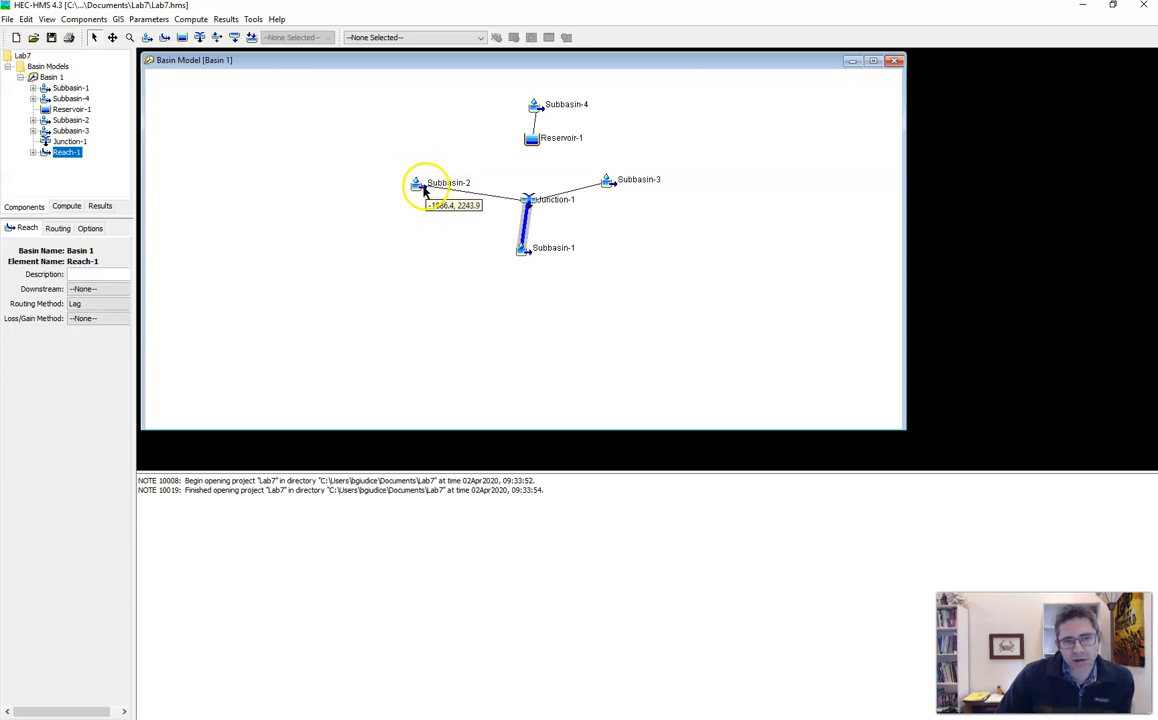
- Add a sink with the default name just below and to the left of Subbasin-1 on the basin map
{"action": "left_click", "coordinate": [252, 37]}
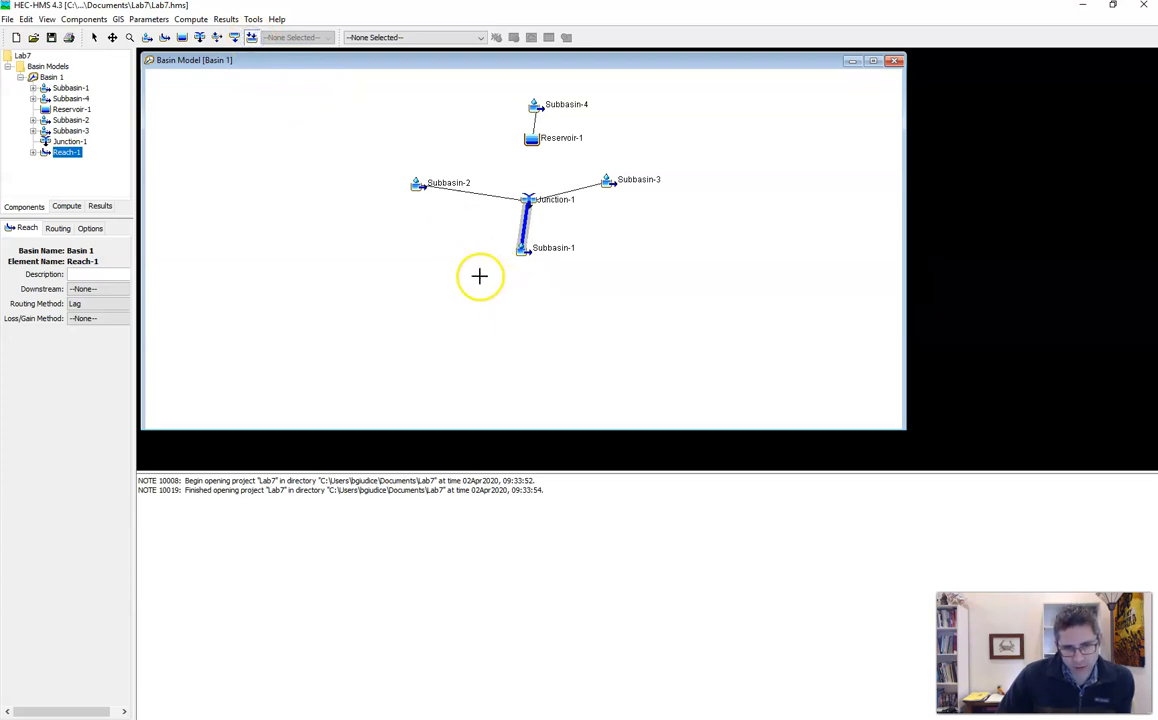
{"action": "left_click", "coordinate": [482, 268]}
{"action": "left_click", "coordinate": [718, 324]}
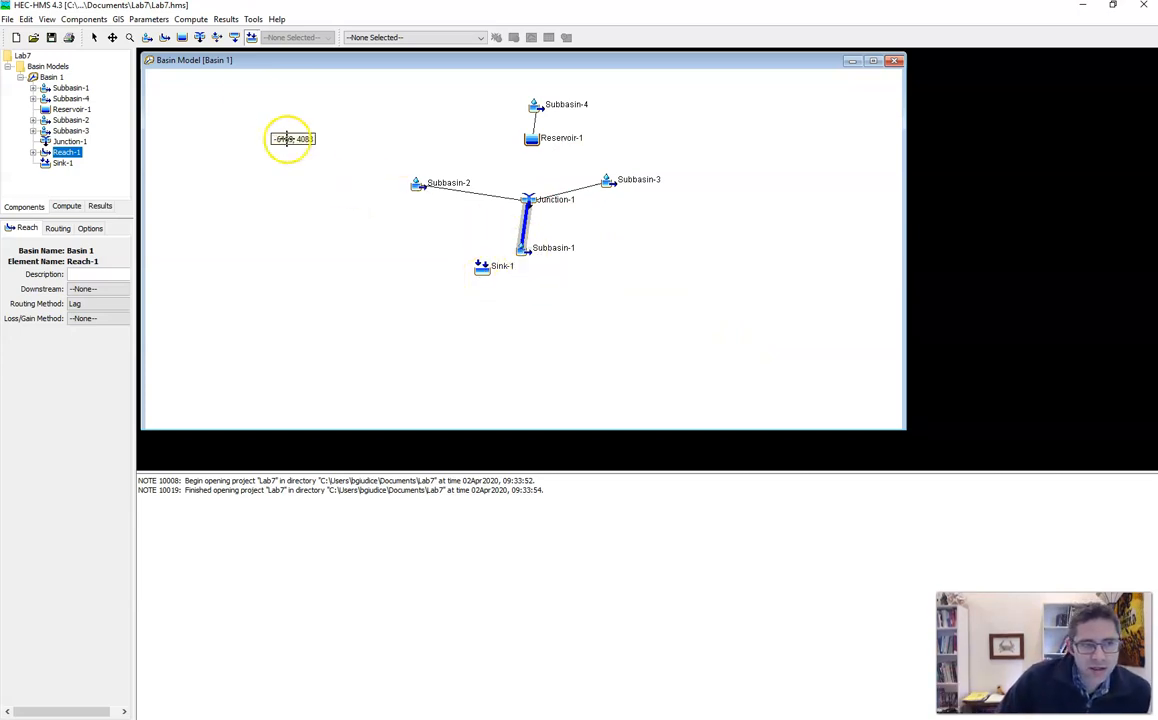
- Set Sink-1 as the downstream element of Reach-1
{"action": "left_click", "coordinate": [89, 38]}
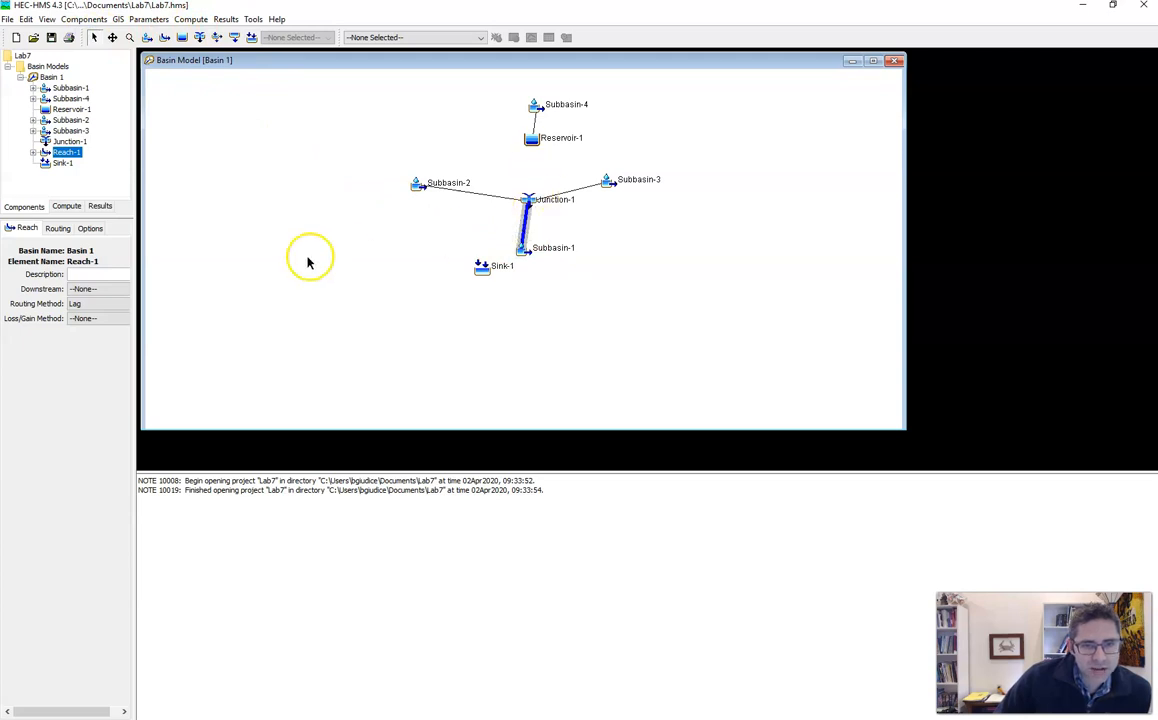
{"action": "left_click", "coordinate": [88, 289]}
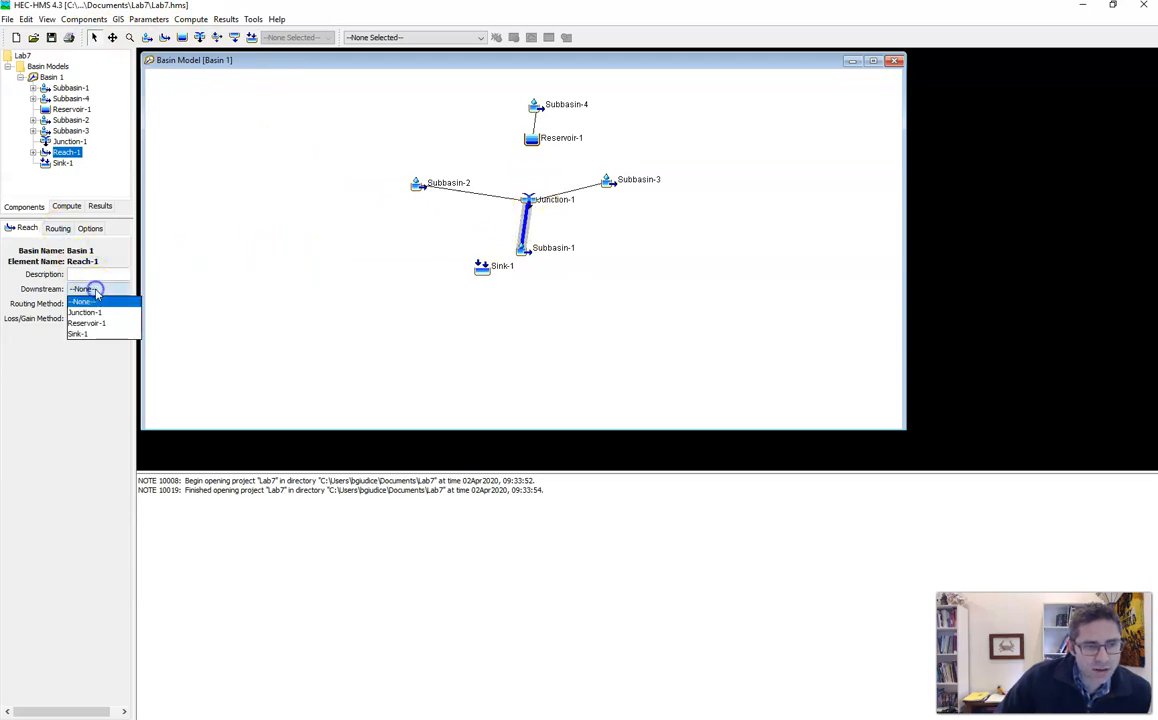
{"action": "left_click", "coordinate": [93, 334]}
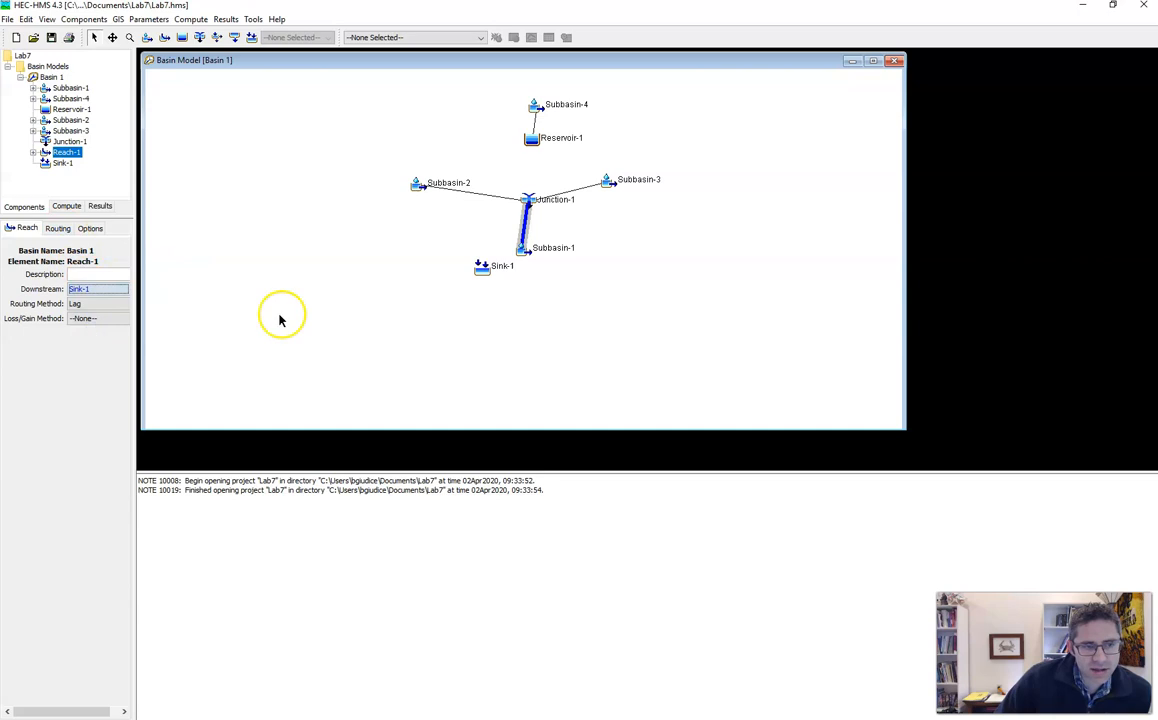
- Connect Subbasin-1 downstream to Sink-1 on the basin map
{"action": "left_click", "coordinate": [525, 252]}
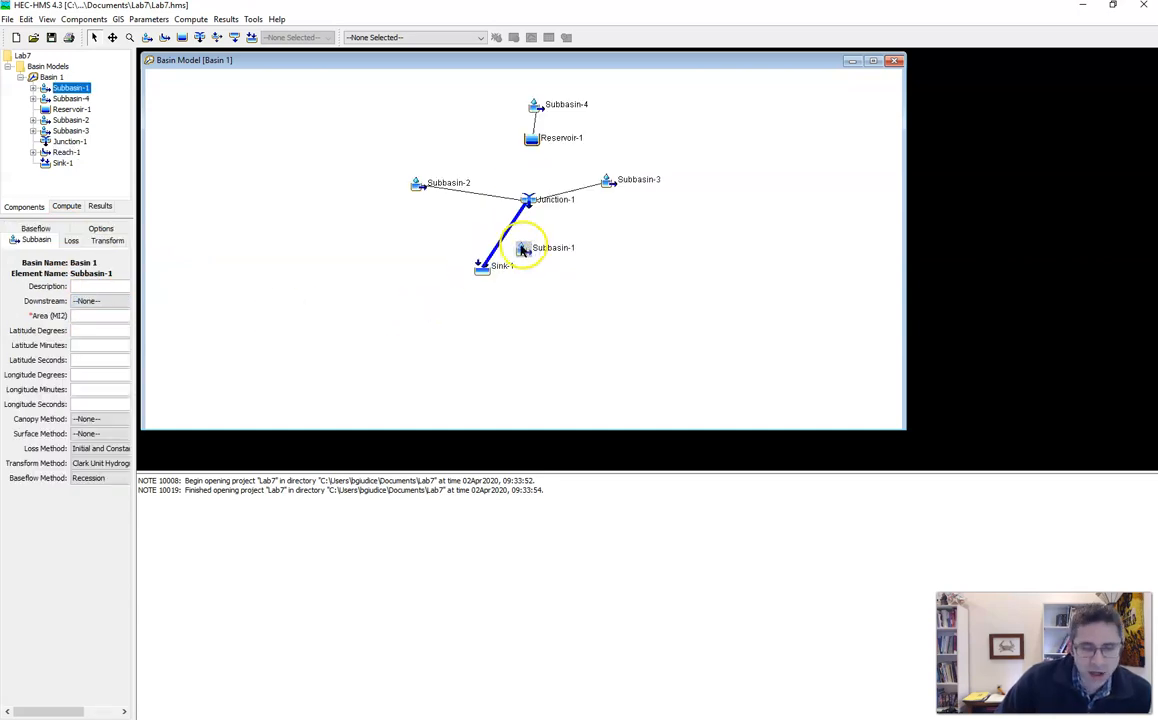
{"action": "right_click", "coordinate": [526, 250]}
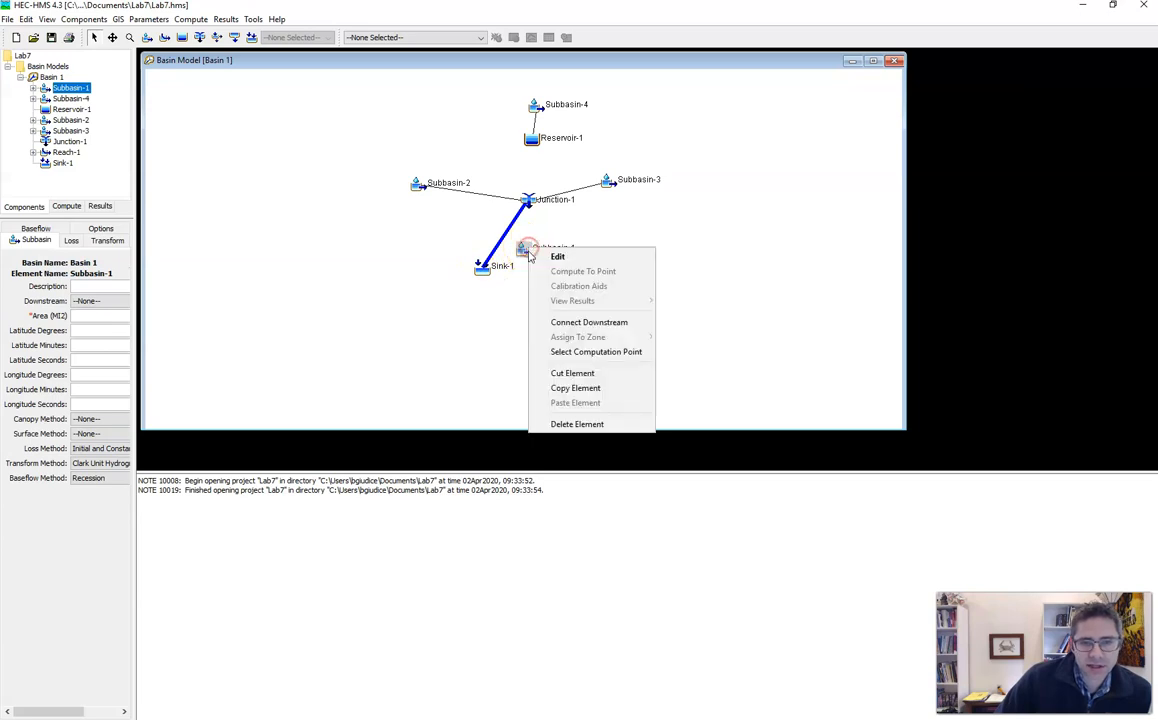
{"action": "left_click", "coordinate": [589, 322]}
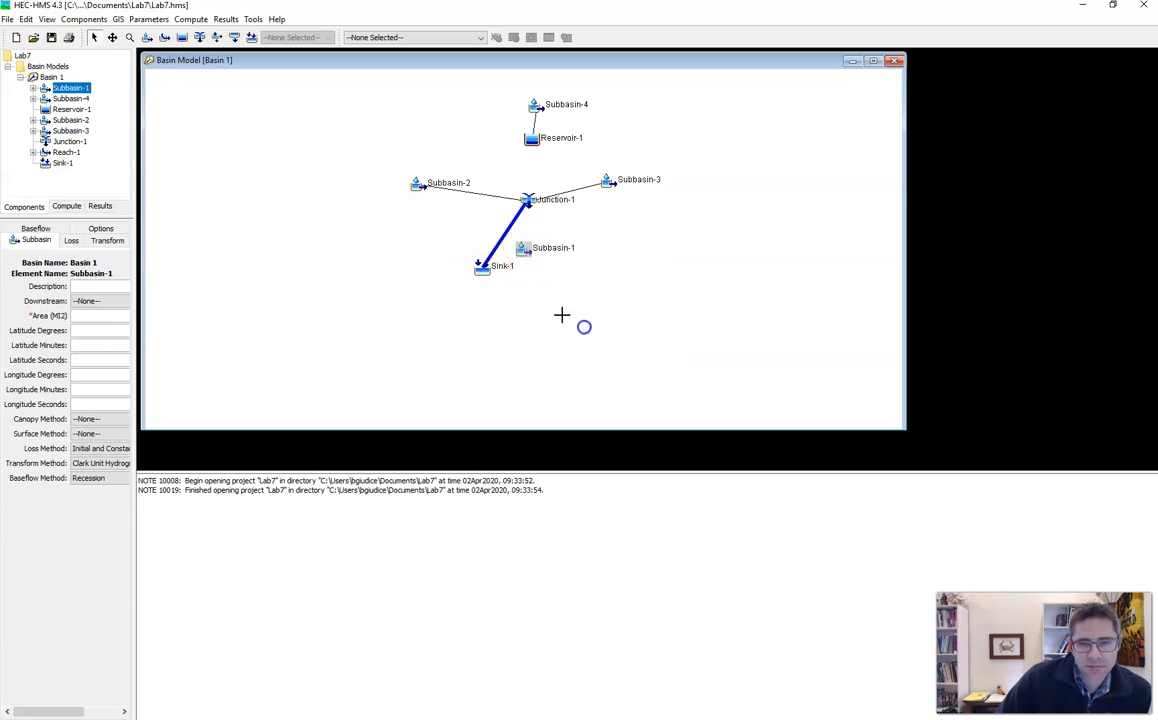
{"action": "left_click", "coordinate": [482, 268]}
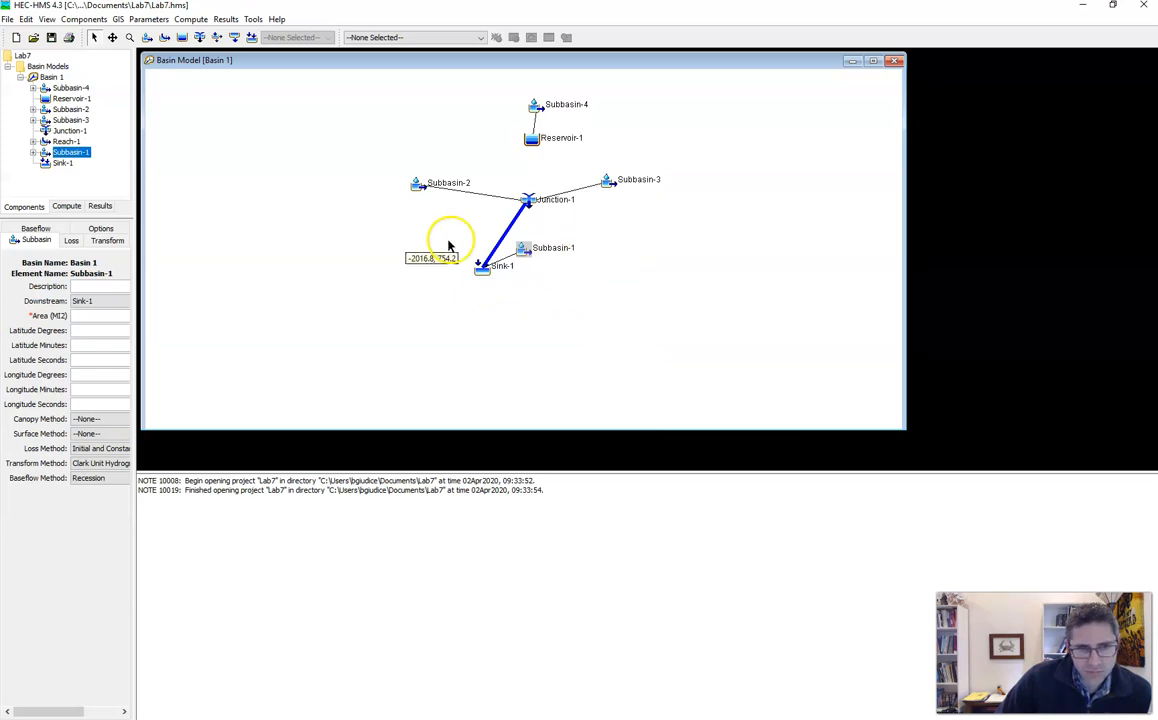
- Draw a second reach with the default name between Reservoir-1 and Junction-1, and select it on the map
{"action": "left_click", "coordinate": [165, 37]}
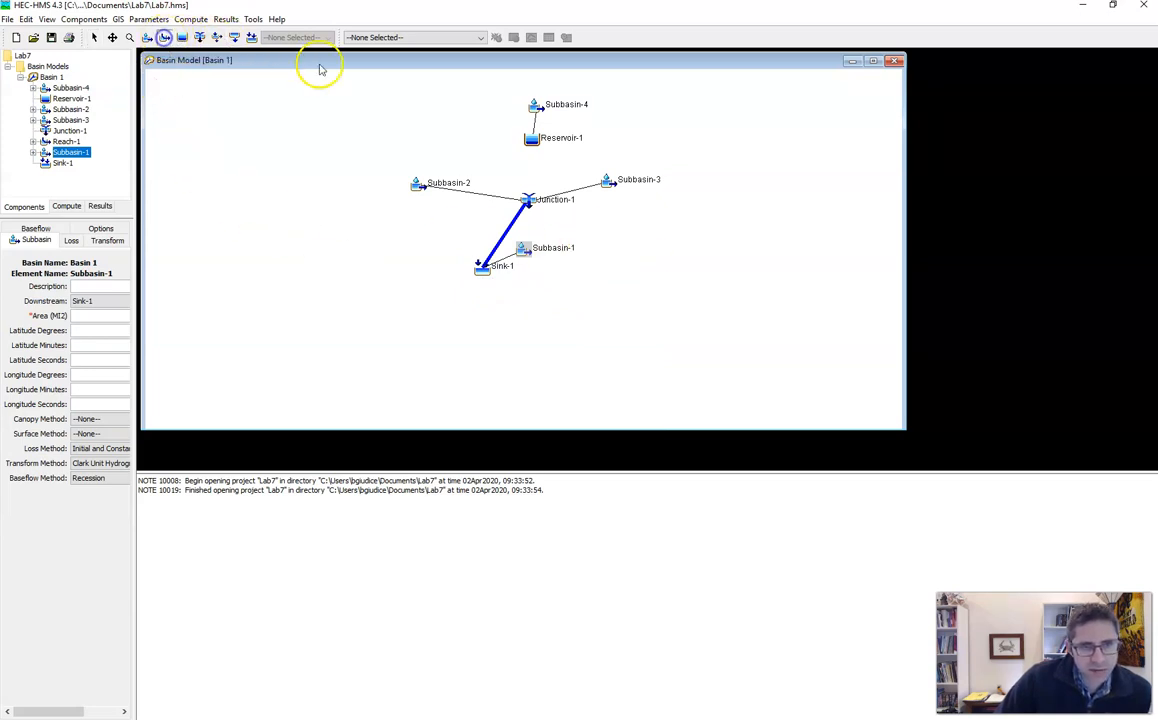
{"action": "left_click", "coordinate": [528, 198]}
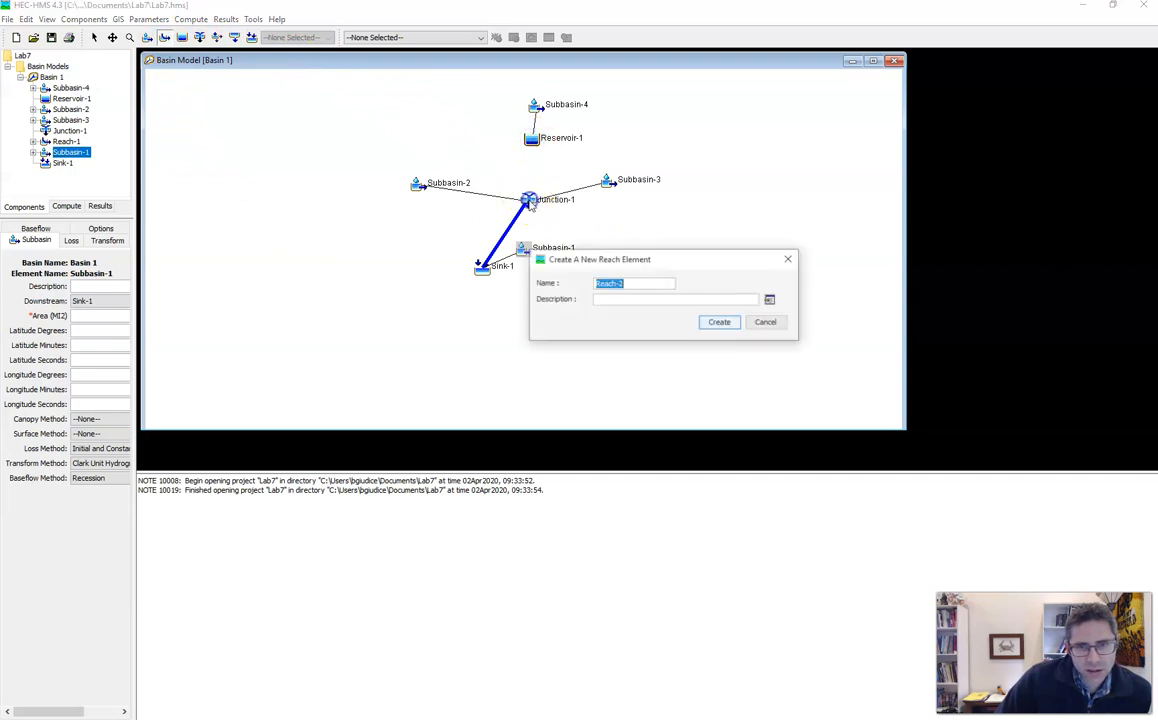
{"action": "left_click", "coordinate": [719, 323]}
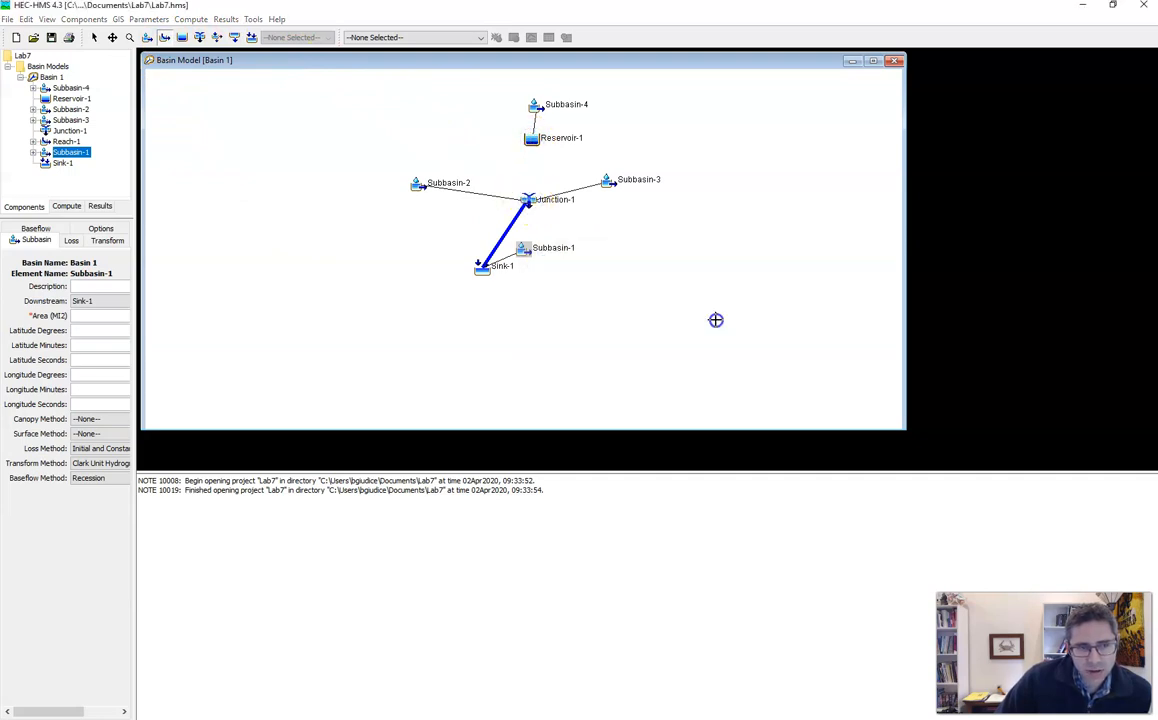
{"action": "left_click", "coordinate": [95, 38]}
{"action": "left_click", "coordinate": [531, 168]}
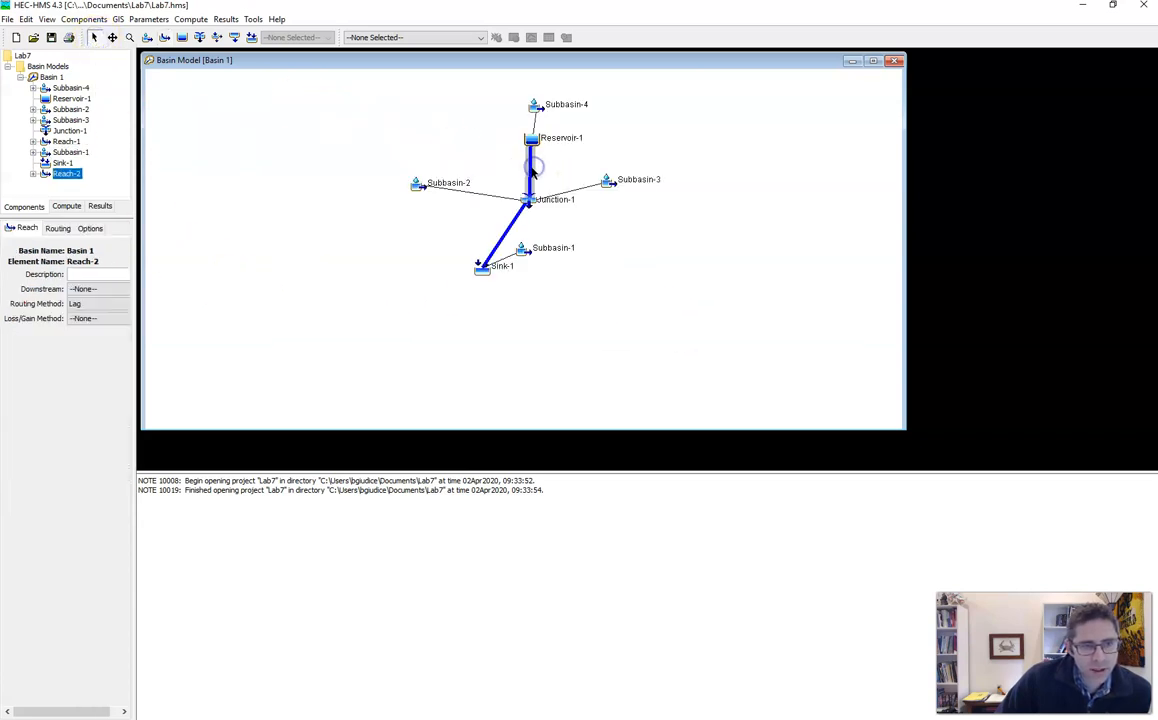
- Set Junction-1 as the downstream element of Reach-2
{"action": "left_click", "coordinate": [106, 289]}
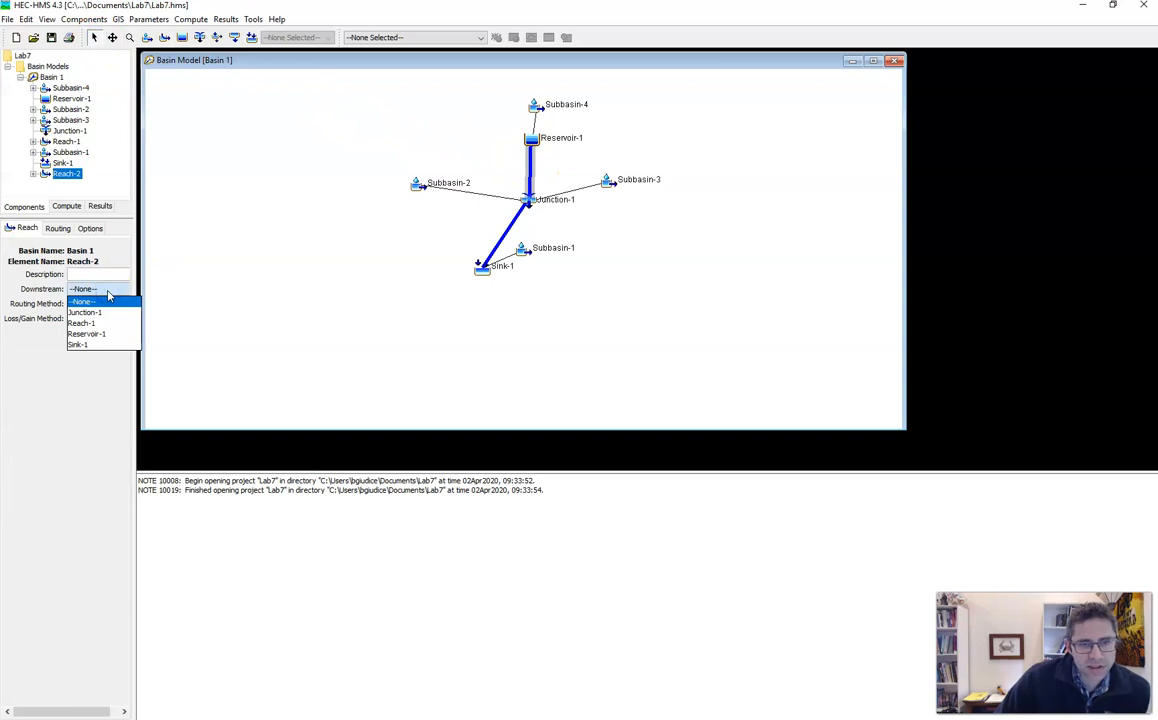
{"action": "left_click", "coordinate": [108, 313]}
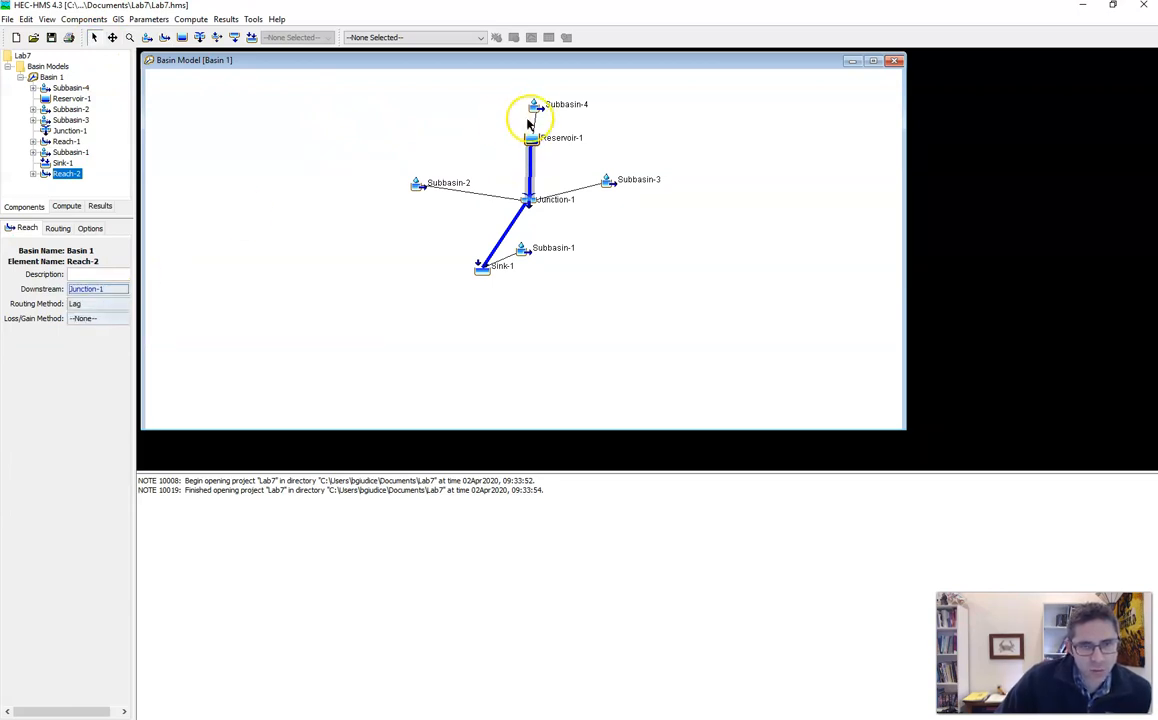
{"action": "left_click", "coordinate": [583, 151]}
- Move Reservoir-1 slightly right and Junction-1 slightly up on the basin map, and select Reach-1
{"action": "mouse_move", "coordinate": [535, 140]}
{"action": "left_mouse_down"}
{"action": "mouse_move", "coordinate": [519, 139]}
{"action": "mouse_move", "coordinate": [551, 138]}
{"action": "left_mouse_up"}
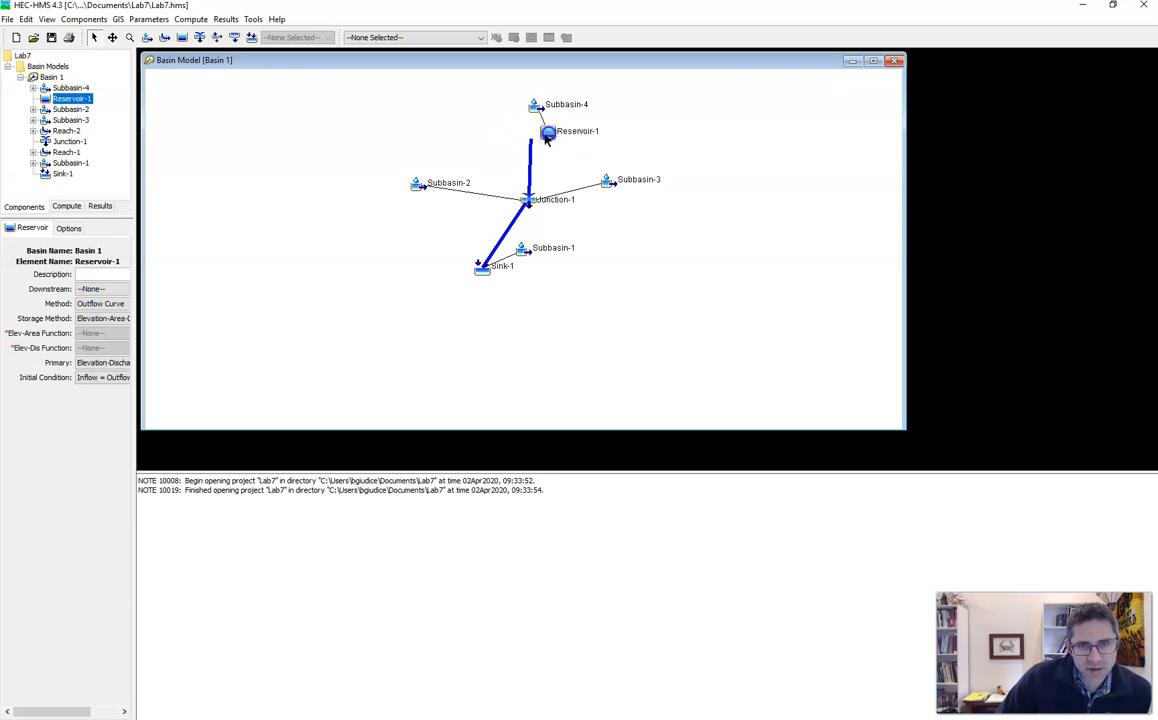
{"action": "left_click_drag", "start_coordinate": [528, 200], "coordinate": [535, 183]}
{"action": "left_click", "coordinate": [526, 206]}
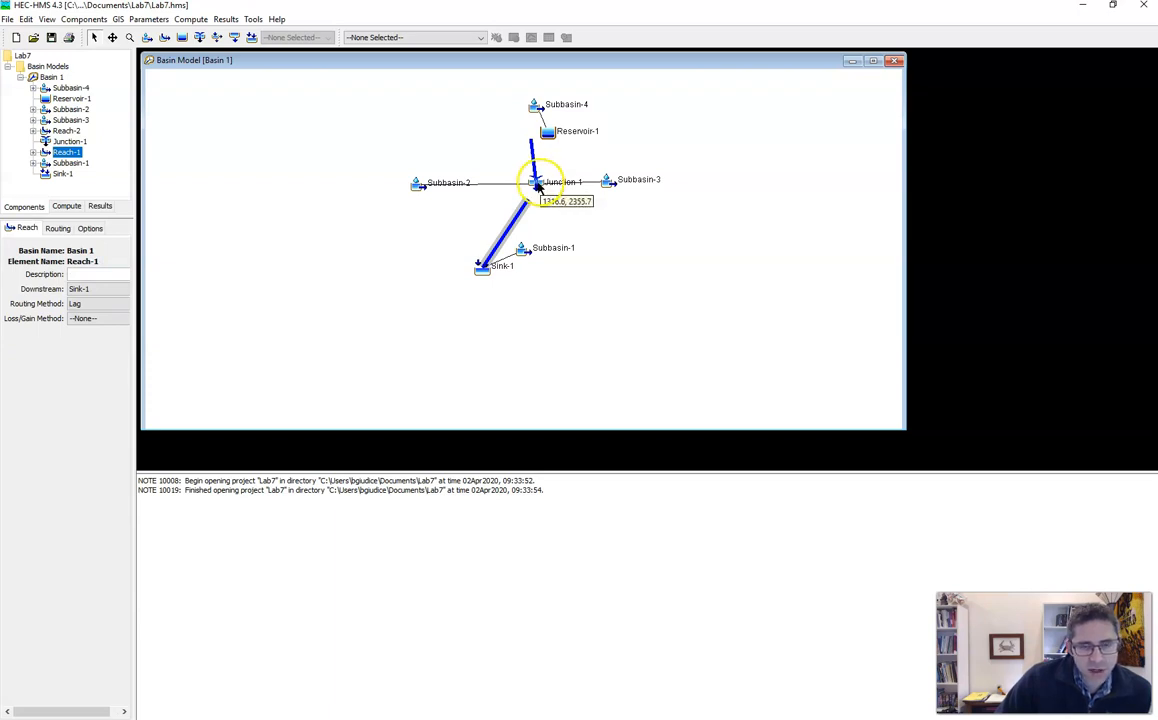
- Set Reach-2 as the downstream element of Reservoir-1
{"action": "left_click", "coordinate": [548, 140]}
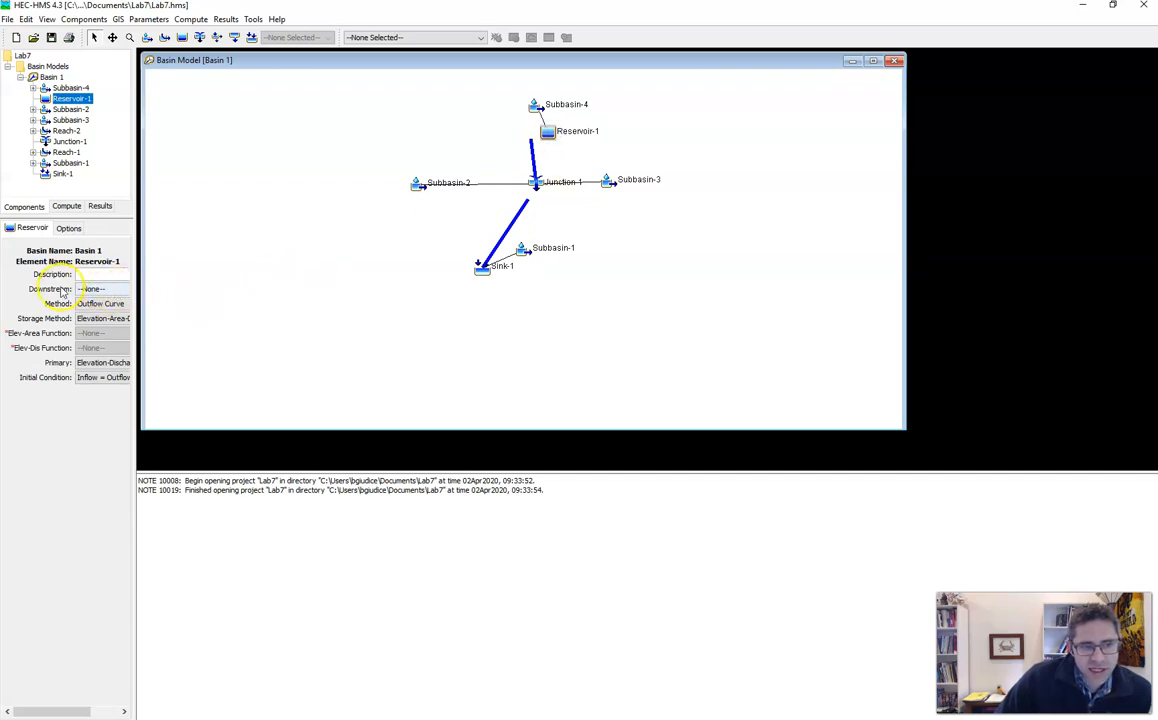
{"action": "left_click", "coordinate": [100, 290]}
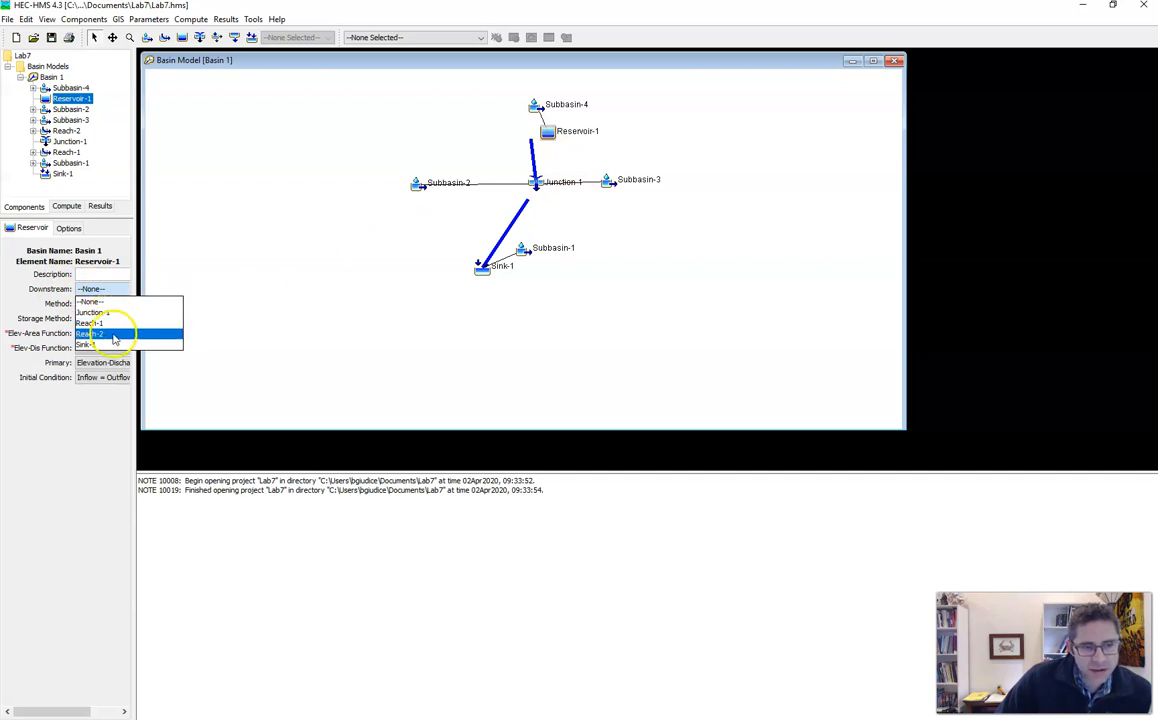
{"action": "left_click", "coordinate": [110, 333]}
{"action": "left_click", "coordinate": [403, 311]}
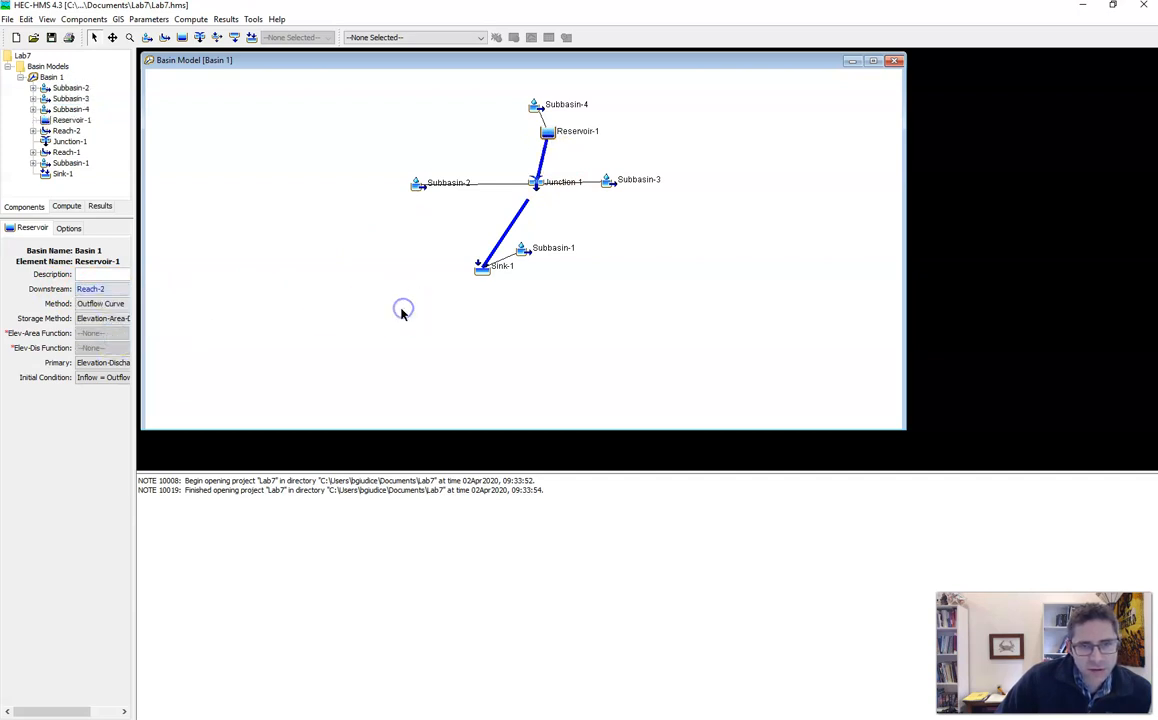
- Set Reach-1 as the downstream element of Junction-1 and move the junction down towards Subbasin-1 on the basin map
{"action": "left_click", "coordinate": [536, 190]}
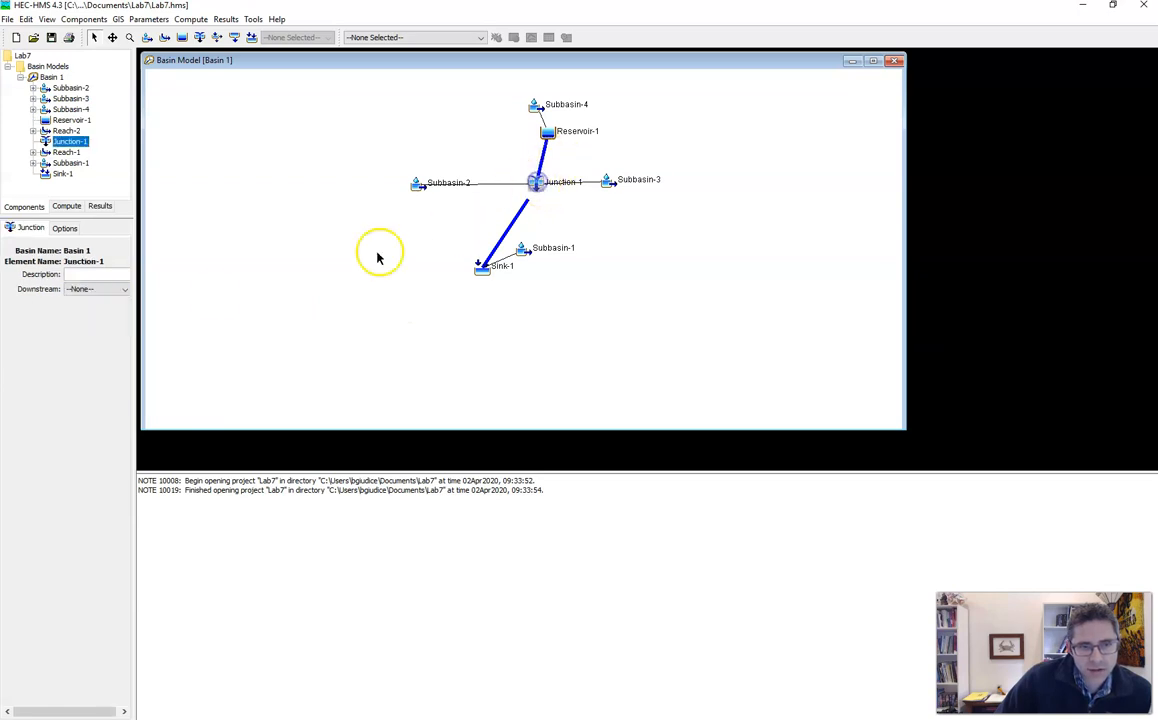
{"action": "left_click", "coordinate": [108, 290]}
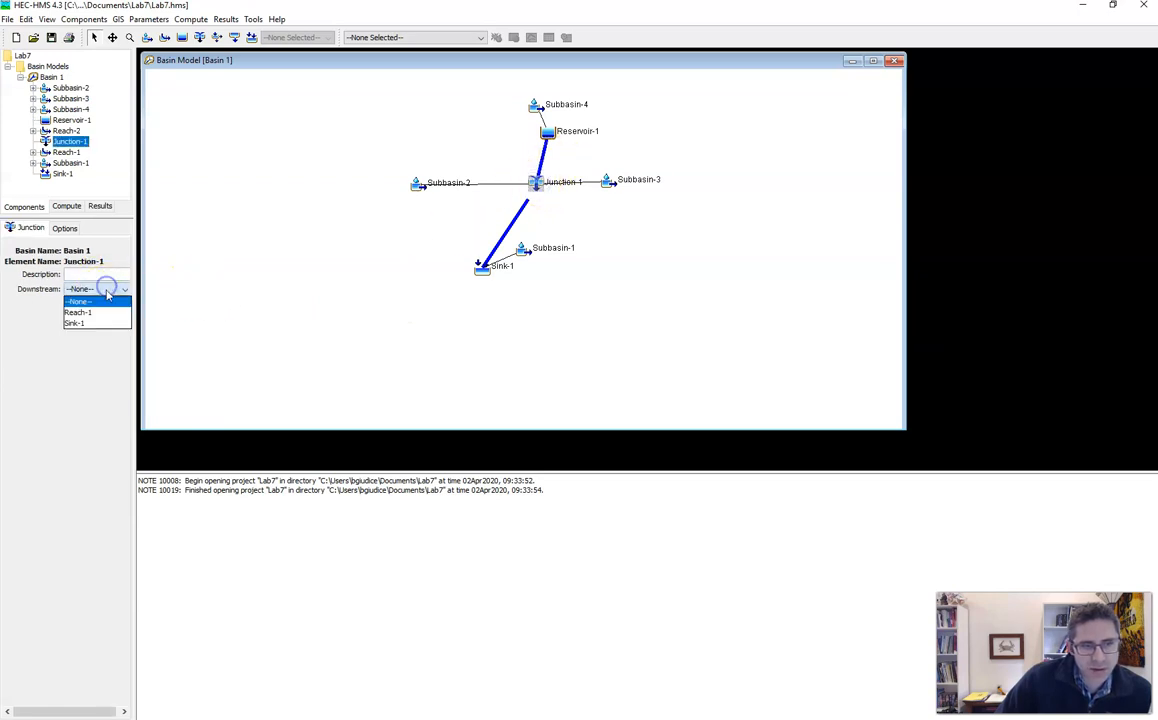
{"action": "left_click", "coordinate": [102, 311]}
{"action": "left_click", "coordinate": [651, 328]}
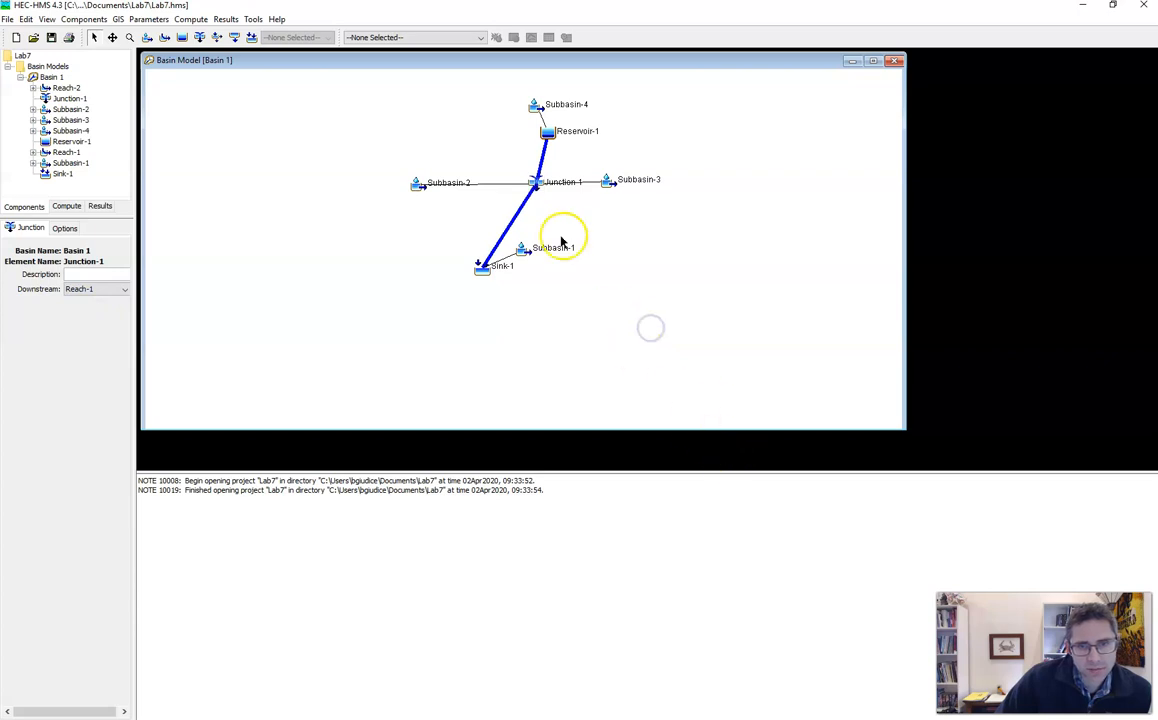
{"action": "left_click_drag", "start_coordinate": [537, 184], "coordinate": [519, 212]}
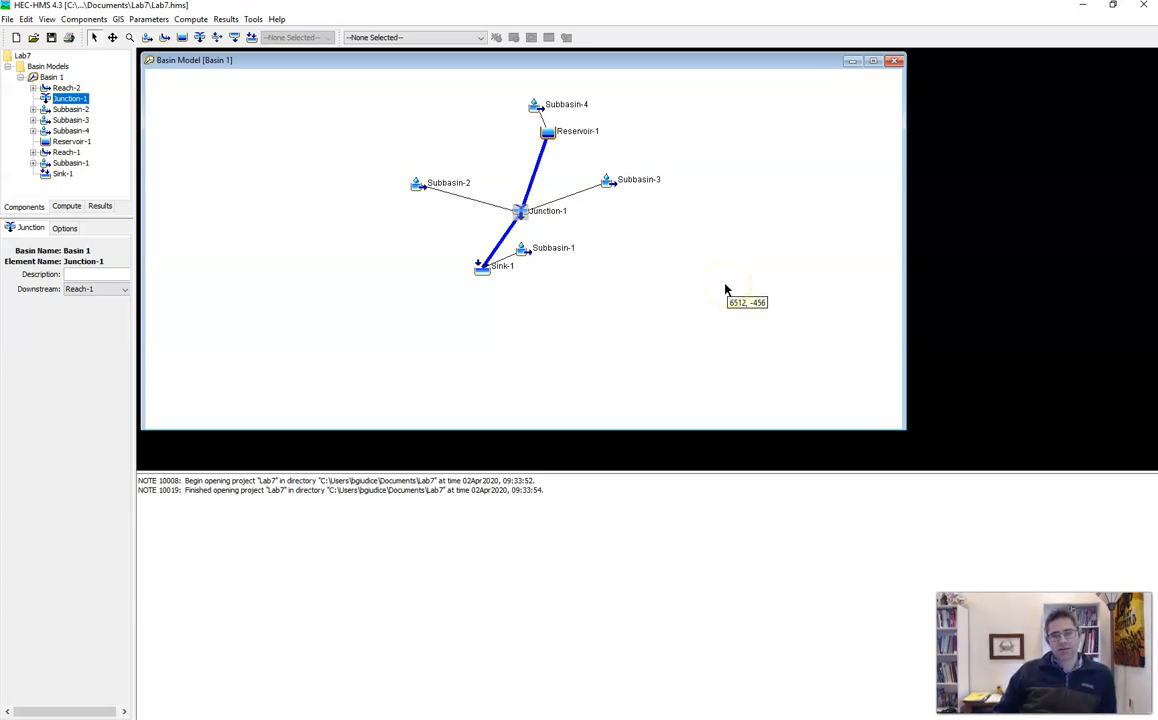
- Switch to the lab PDF in Adobe Acrobat and review the Fox Creek watershed figure and the subbasin characteristics in Table 1
{"action": "key", "text": "alt+Tab"}
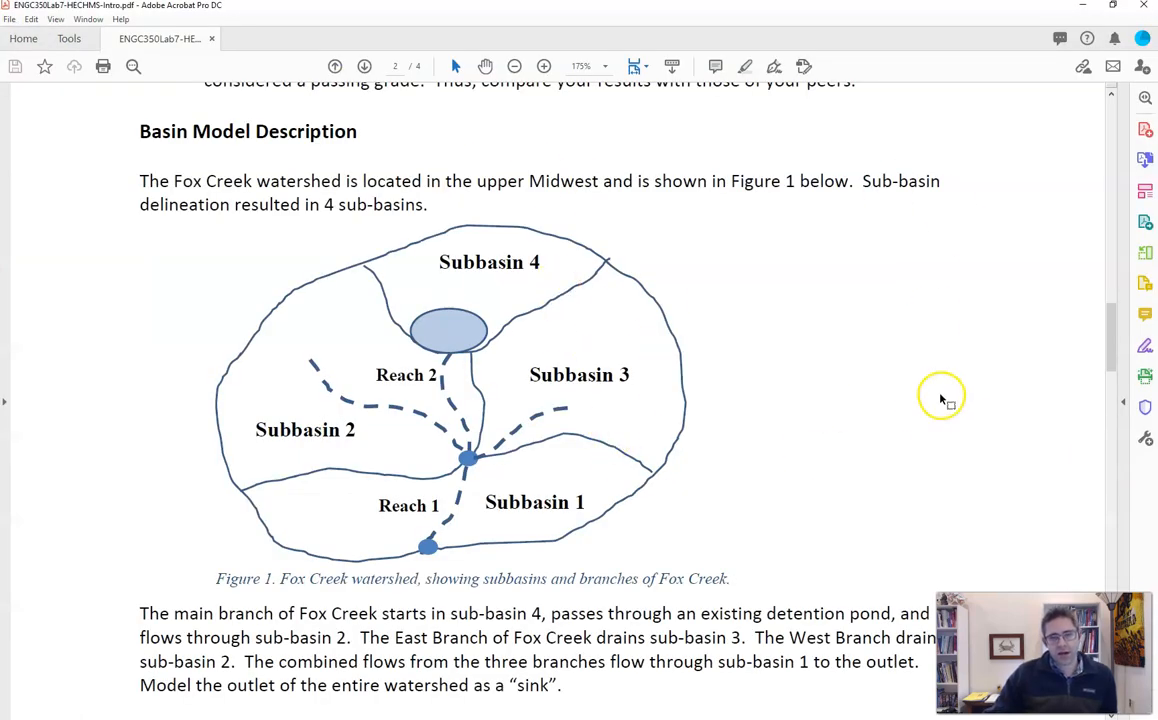
{"action": "key", "text": "alt+Tab"}
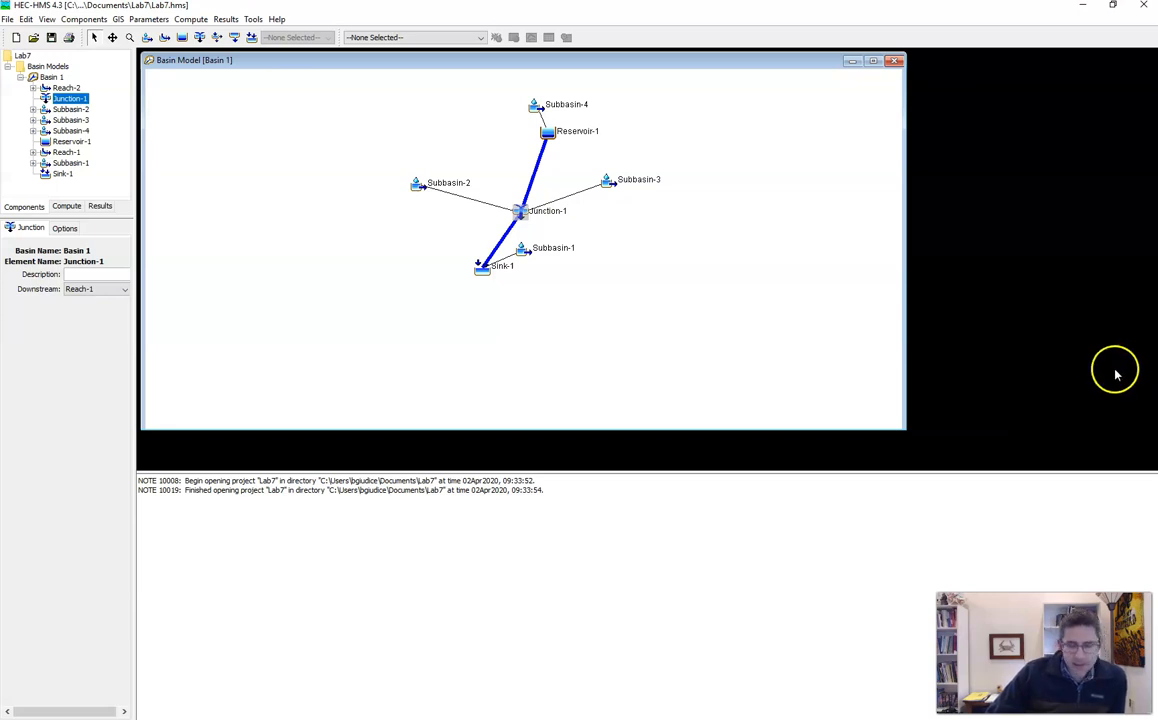
{"action": "key", "text": "alt+Tab"}
{"action": "scroll", "coordinate": [636, 442], "scroll_direction": "down", "scroll_amount": 3}
{"action": "scroll", "coordinate": [634, 441], "scroll_direction": "down", "scroll_amount": 6}
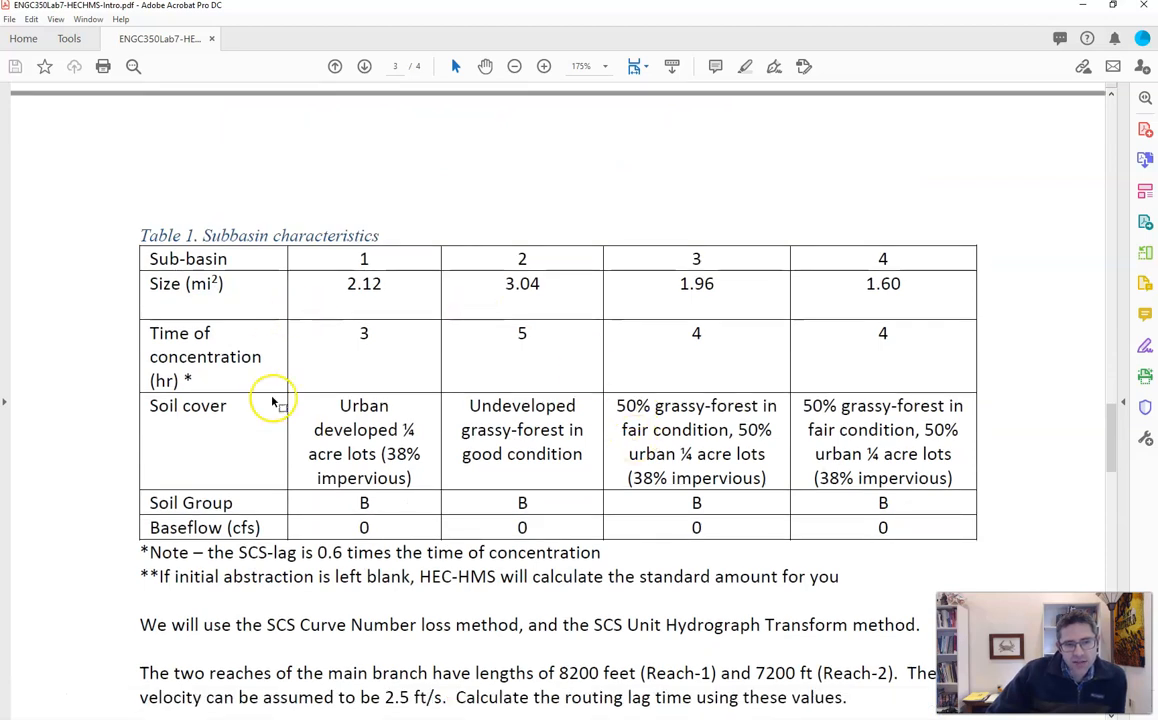
{"action": "scroll", "coordinate": [718, 463], "scroll_direction": "down", "scroll_amount": 1}
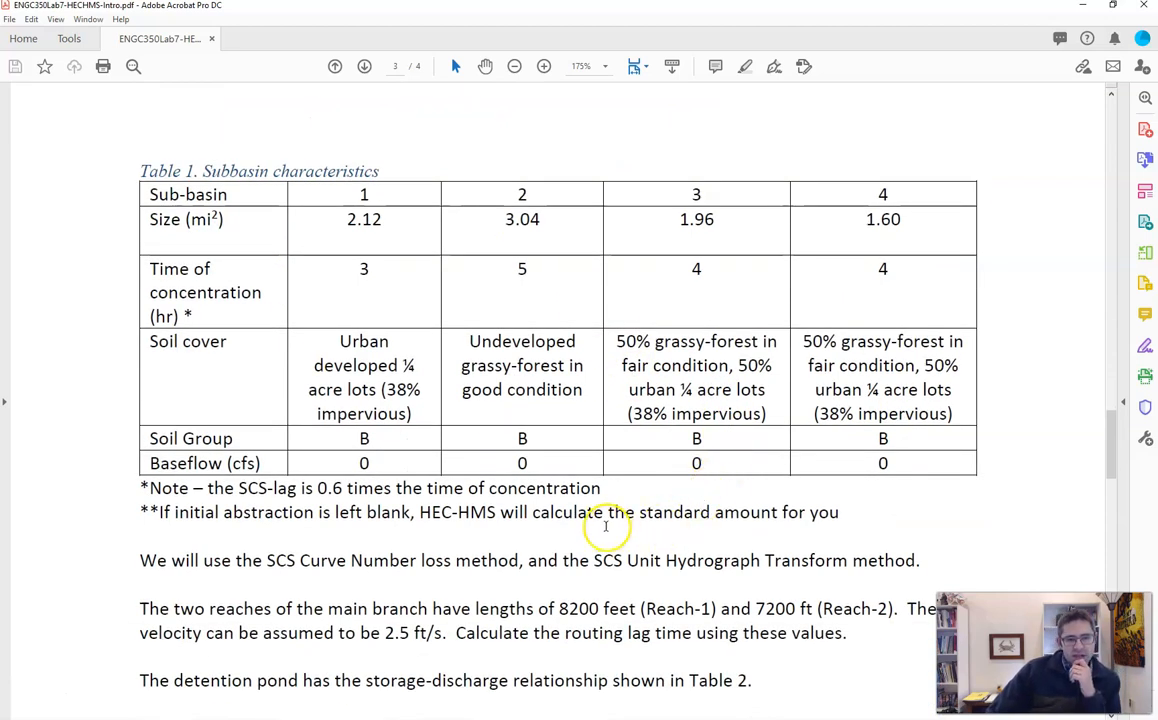
{"action": "scroll", "coordinate": [540, 540], "scroll_direction": "down", "scroll_amount": 1}
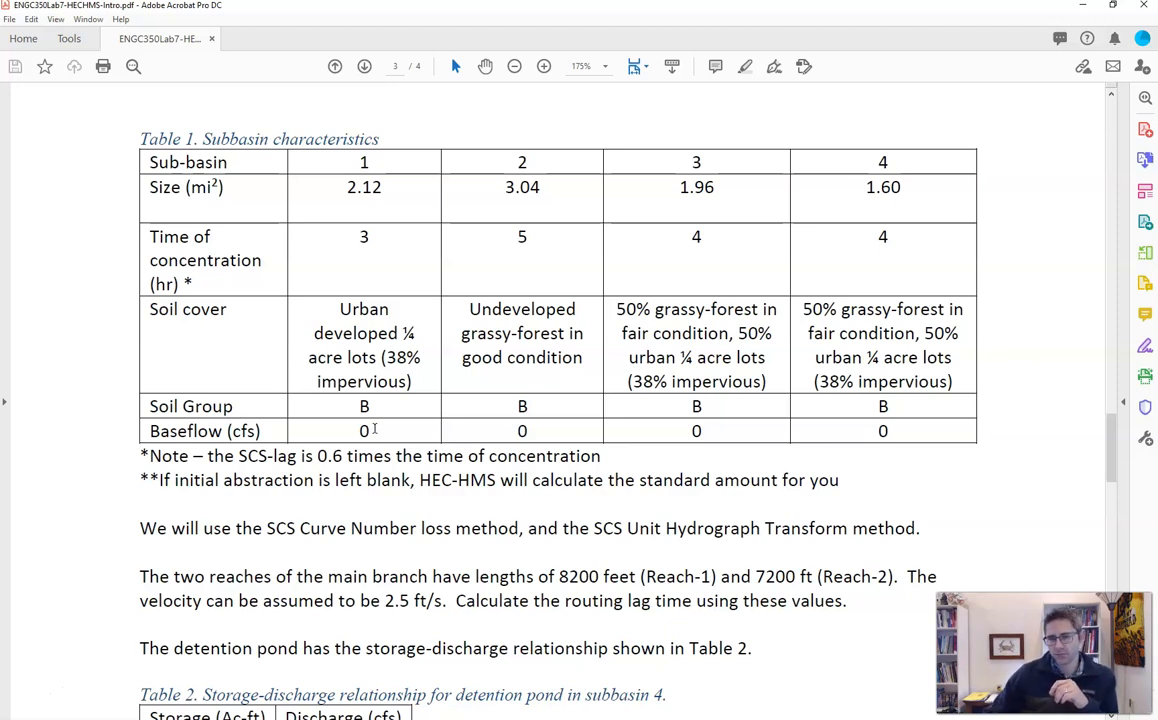
- Return to HEC-HMS, set the area of Subbasin-1 to 2.12 square miles and widen the component editor
{"action": "key", "text": "alt+Tab"}
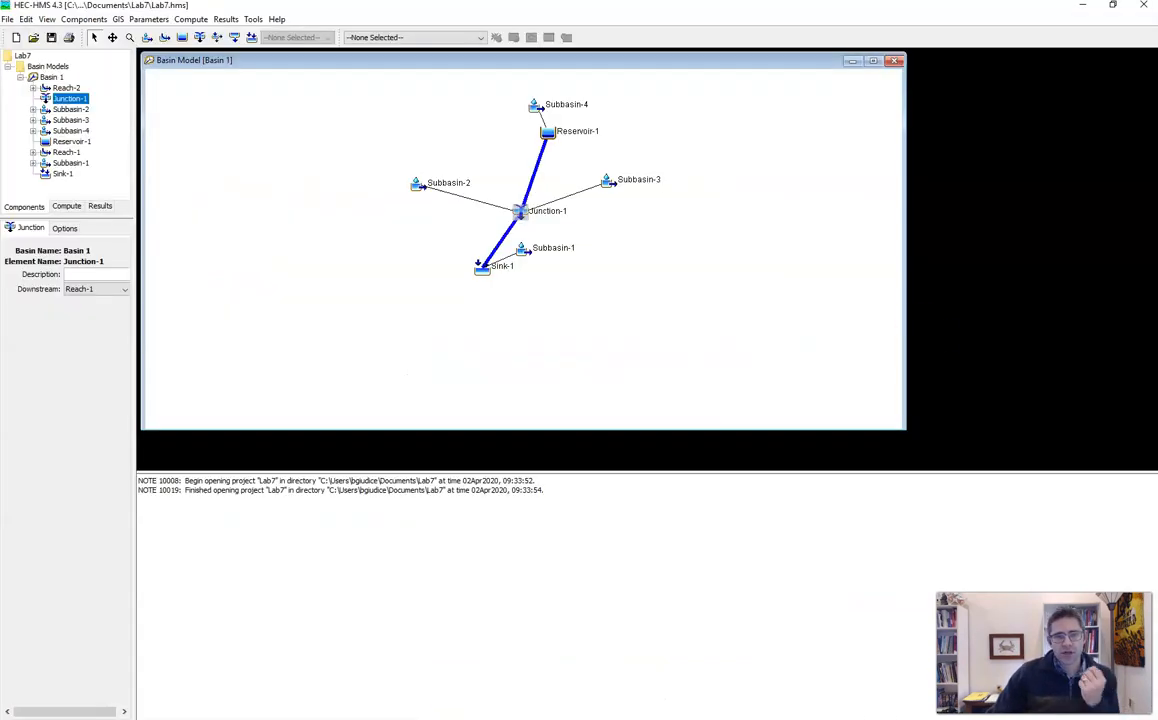
{"action": "left_click", "coordinate": [523, 249]}
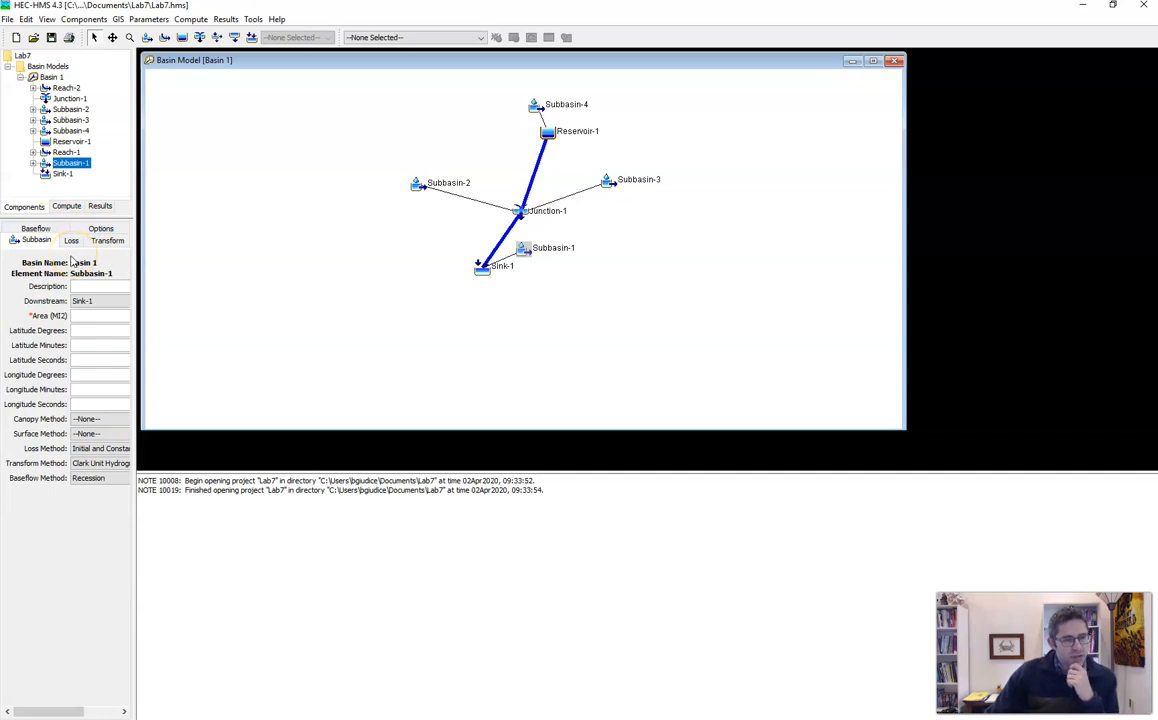
{"action": "left_click", "coordinate": [93, 315]}
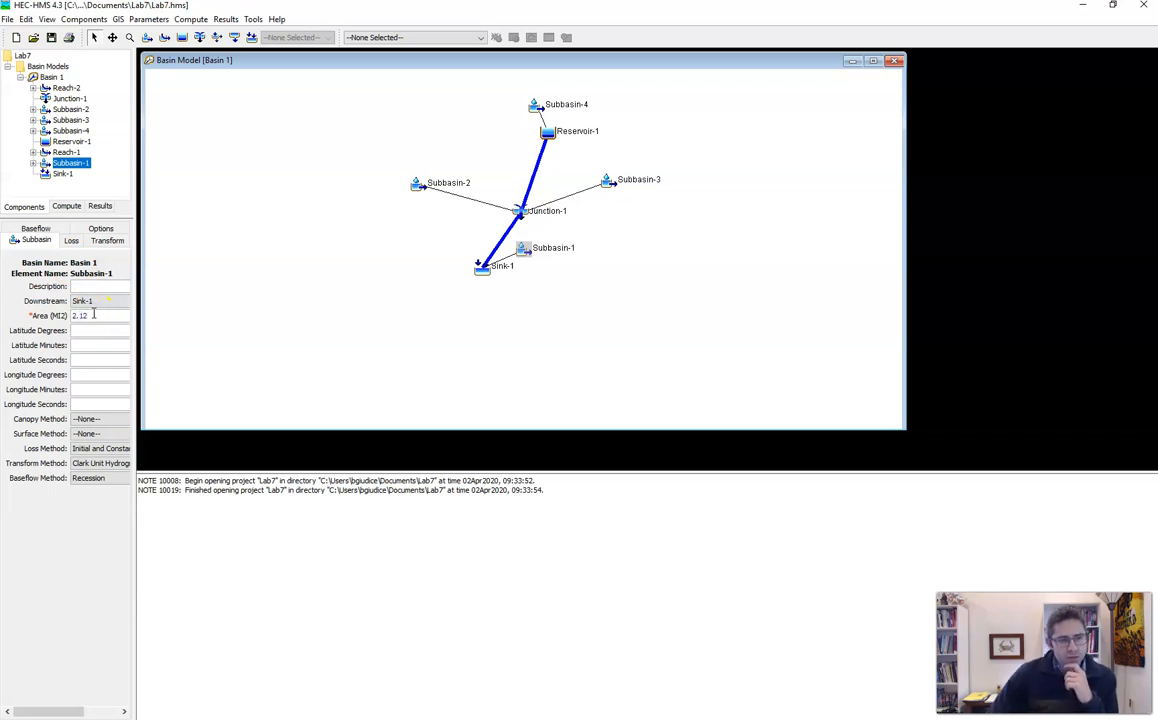
{"action": "left_click", "coordinate": [35, 312]}
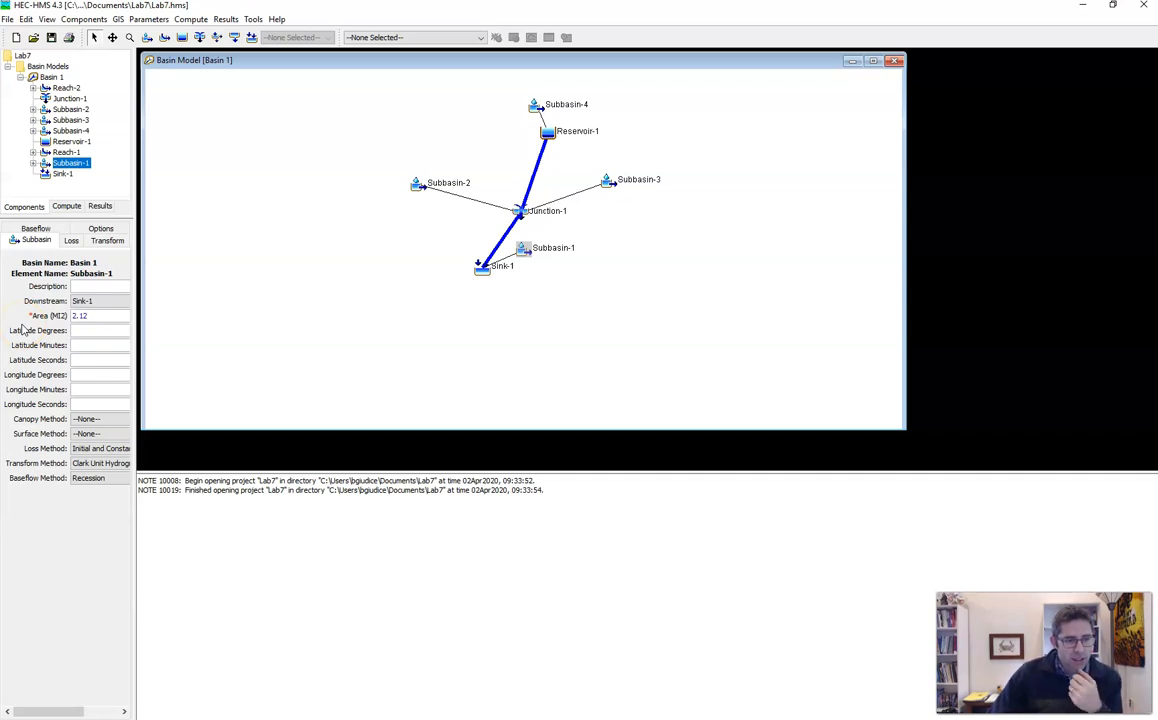
{"action": "left_click_drag", "start_coordinate": [137, 517], "coordinate": [163, 519]}
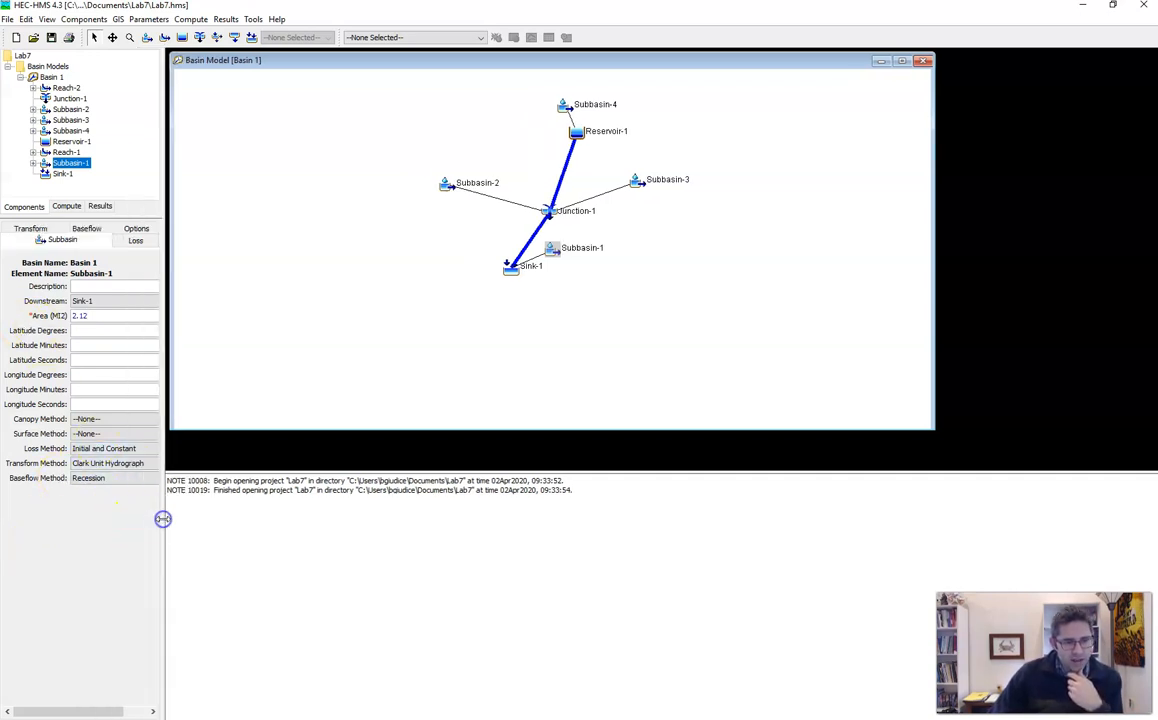
- Look through the loss methods available for Subbasin-1 without changing the current one
{"action": "left_click", "coordinate": [105, 449]}
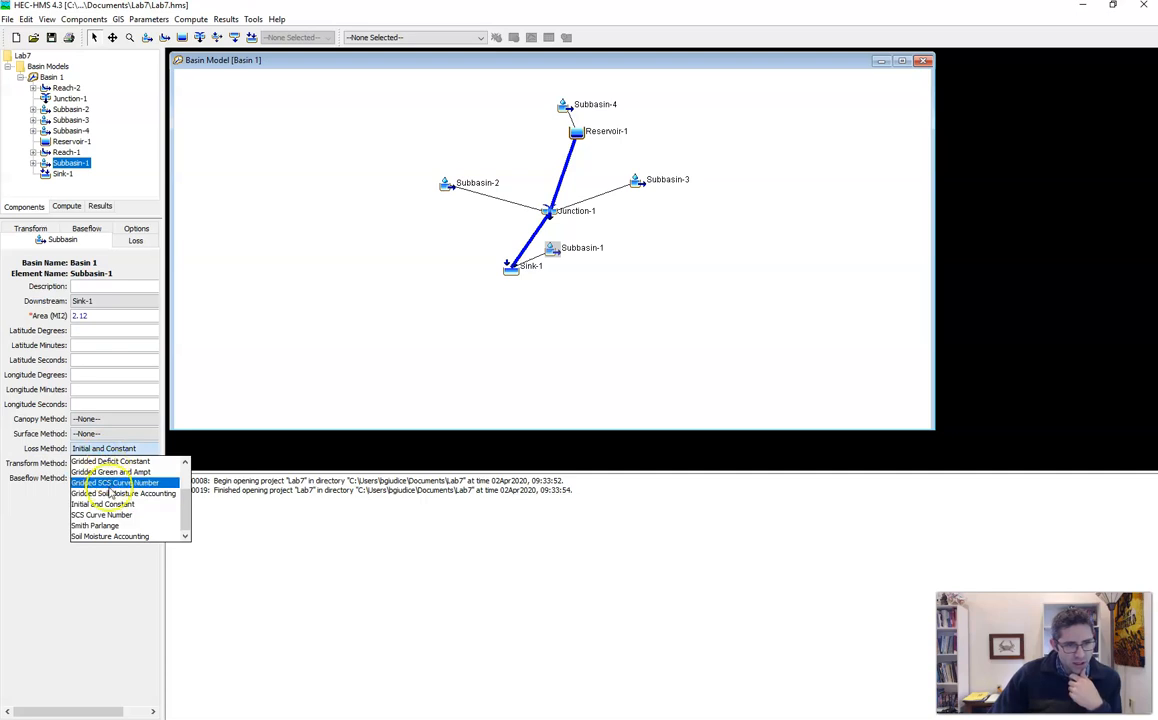
{"action": "scroll", "coordinate": [110, 490], "scroll_direction": "up", "scroll_amount": 3}
{"action": "scroll", "coordinate": [110, 491], "scroll_direction": "up", "scroll_amount": 1}
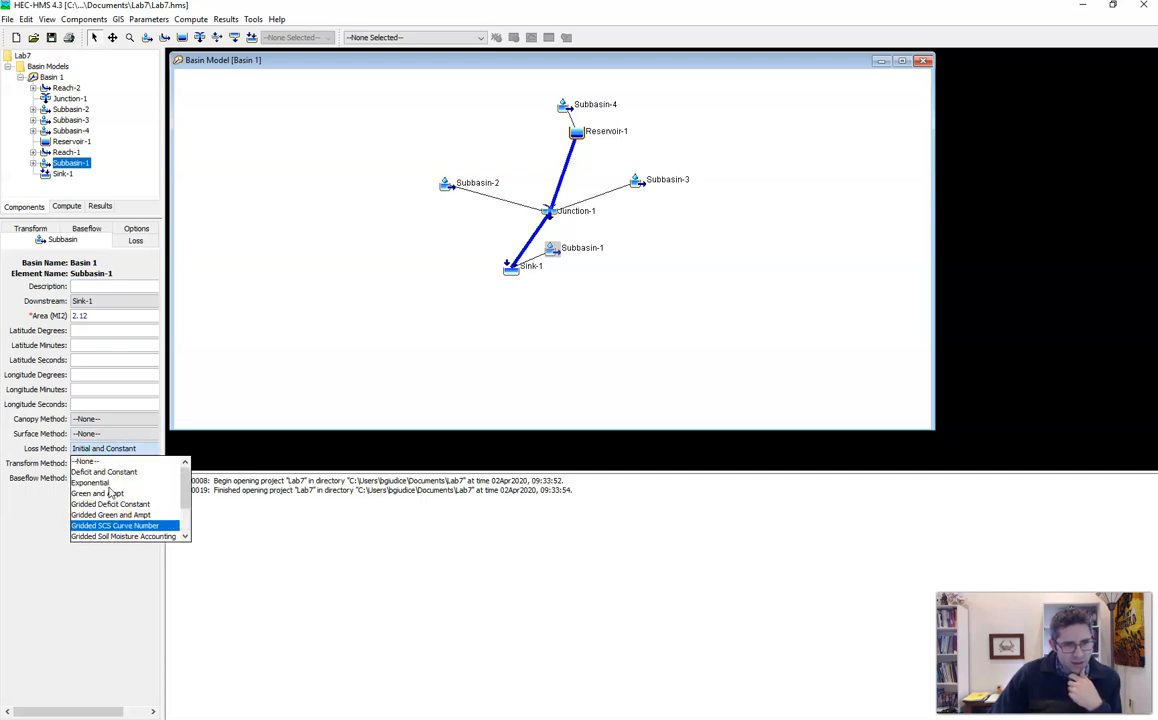
{"action": "left_click", "coordinate": [146, 486]}
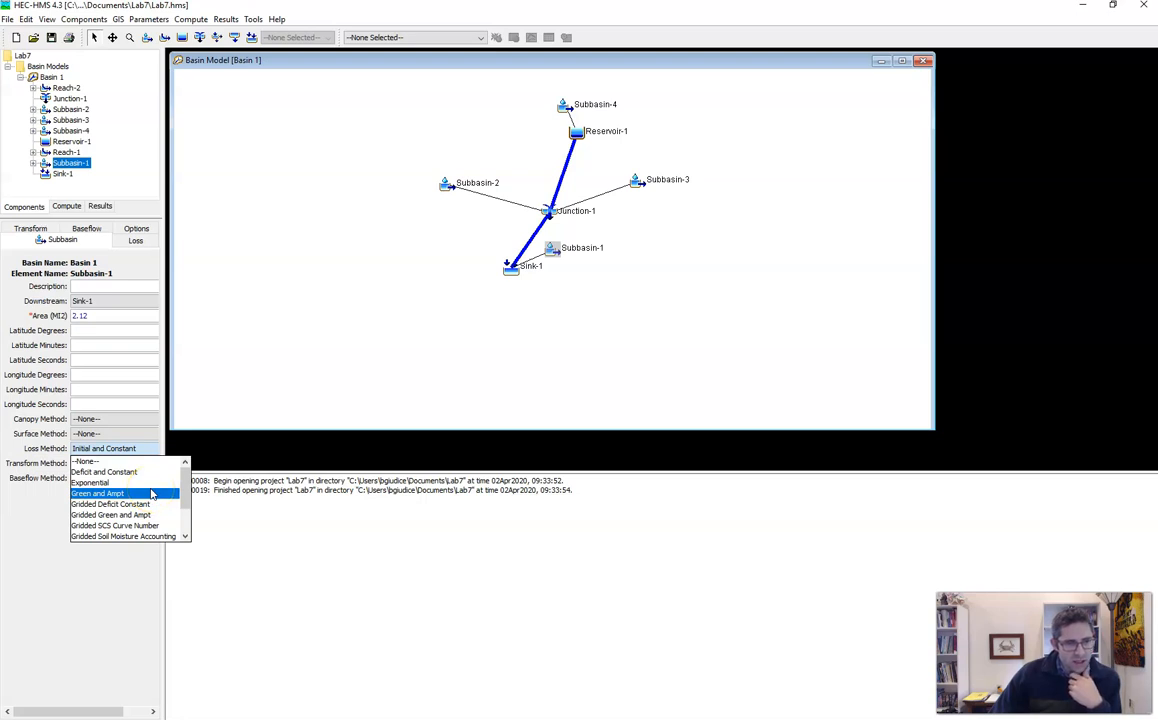
{"action": "scroll", "coordinate": [152, 494], "scroll_direction": "down", "scroll_amount": 1}
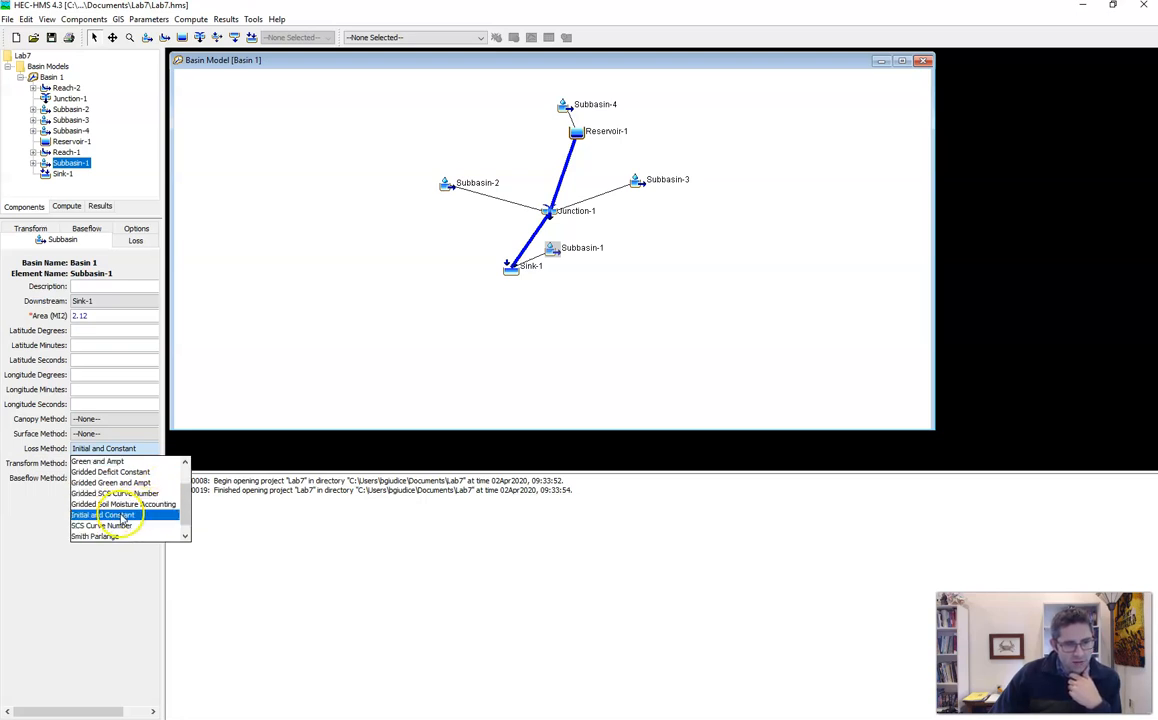
{"action": "scroll", "coordinate": [142, 519], "scroll_direction": "down", "scroll_amount": 1}
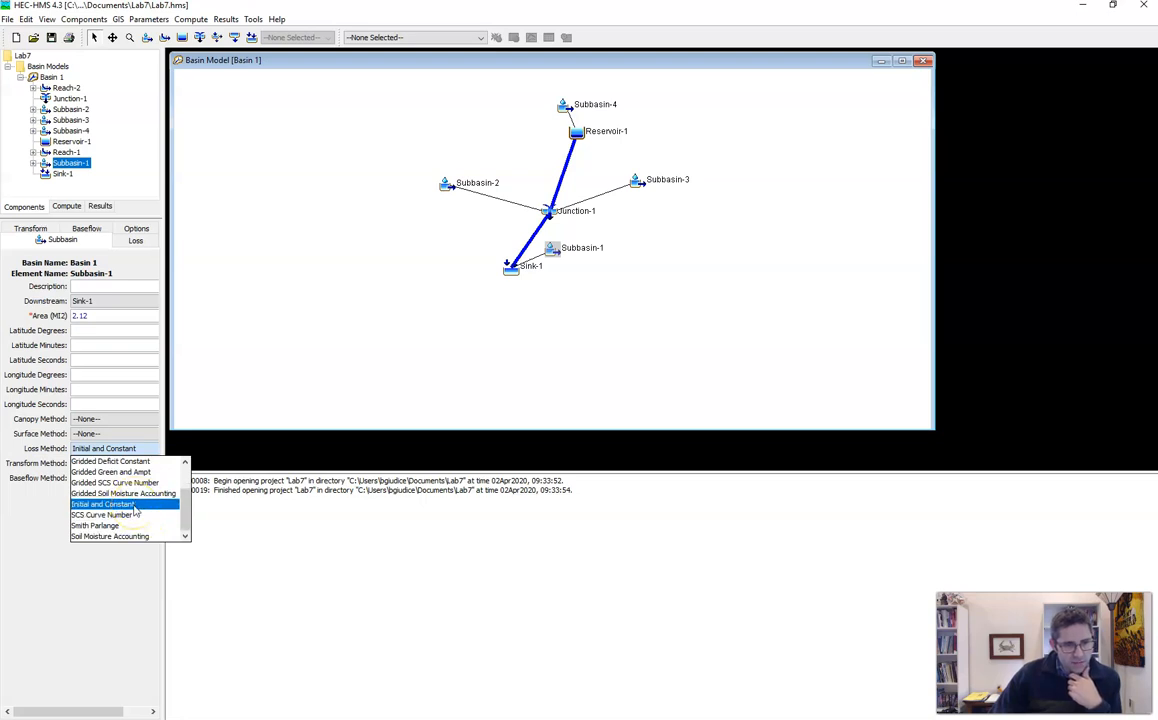
{"action": "mouse_move", "coordinate": [181, 507]}
{"action": "left_mouse_down"}
{"action": "mouse_move", "coordinate": [176, 475]}
{"action": "mouse_move", "coordinate": [181, 508]}
{"action": "left_mouse_up"}
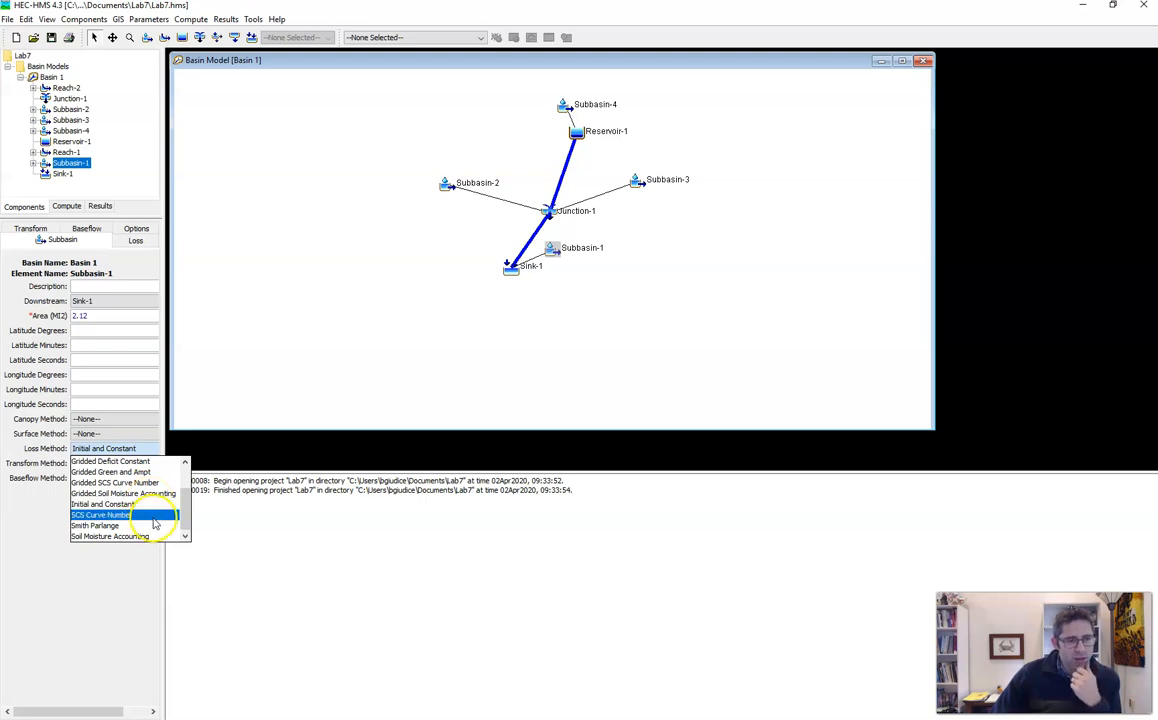
{"action": "left_click", "coordinate": [47, 507]}
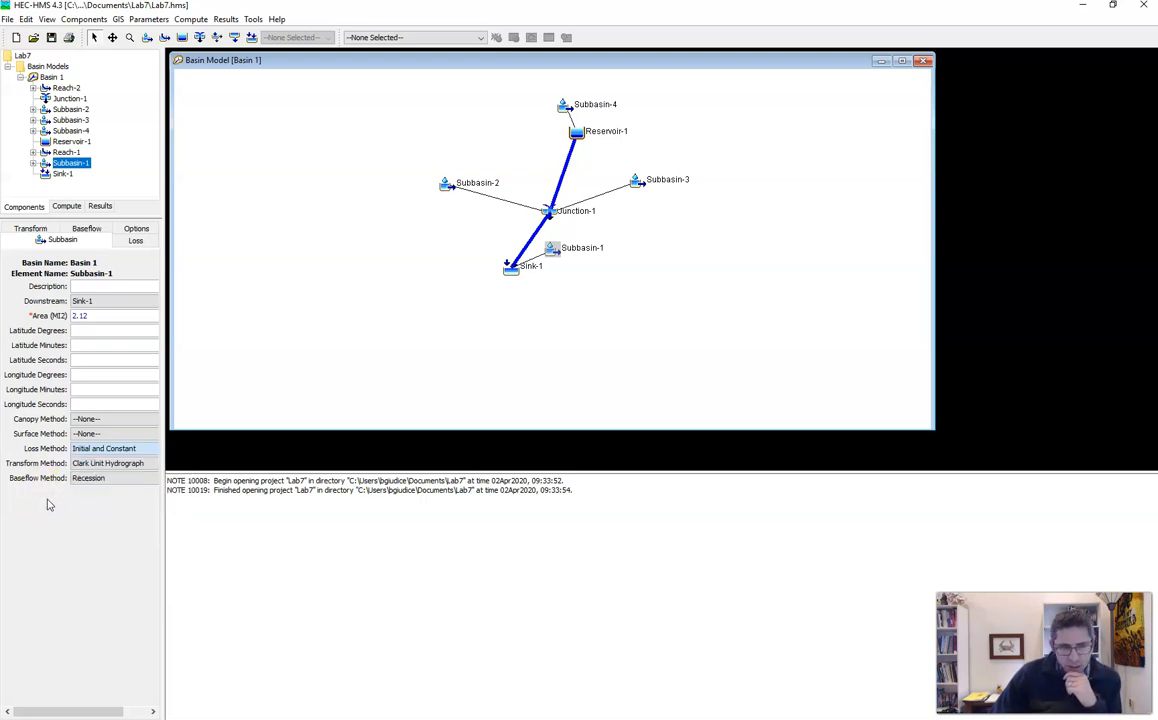
- Change the loss method of Subbasin-1 to SCS Curve Number and accept losing its current loss data
{"action": "left_click", "coordinate": [112, 448]}
{"action": "scroll", "coordinate": [125, 505], "scroll_direction": "down", "scroll_amount": 2}
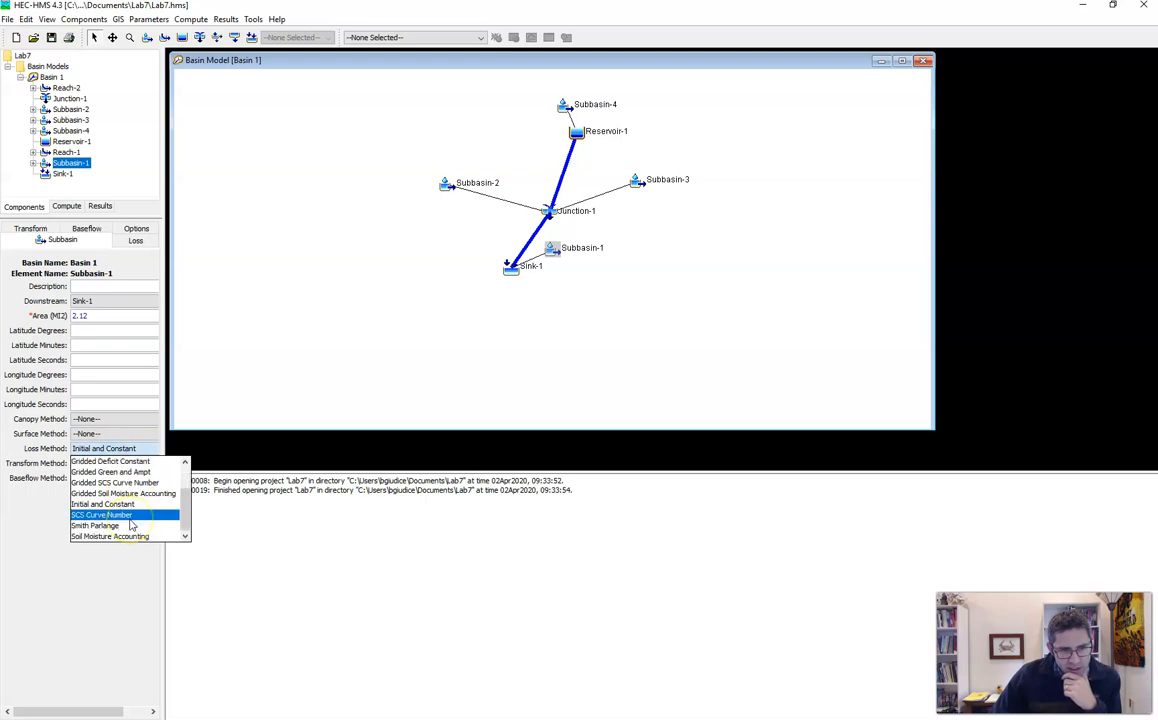
{"action": "left_click", "coordinate": [124, 514]}
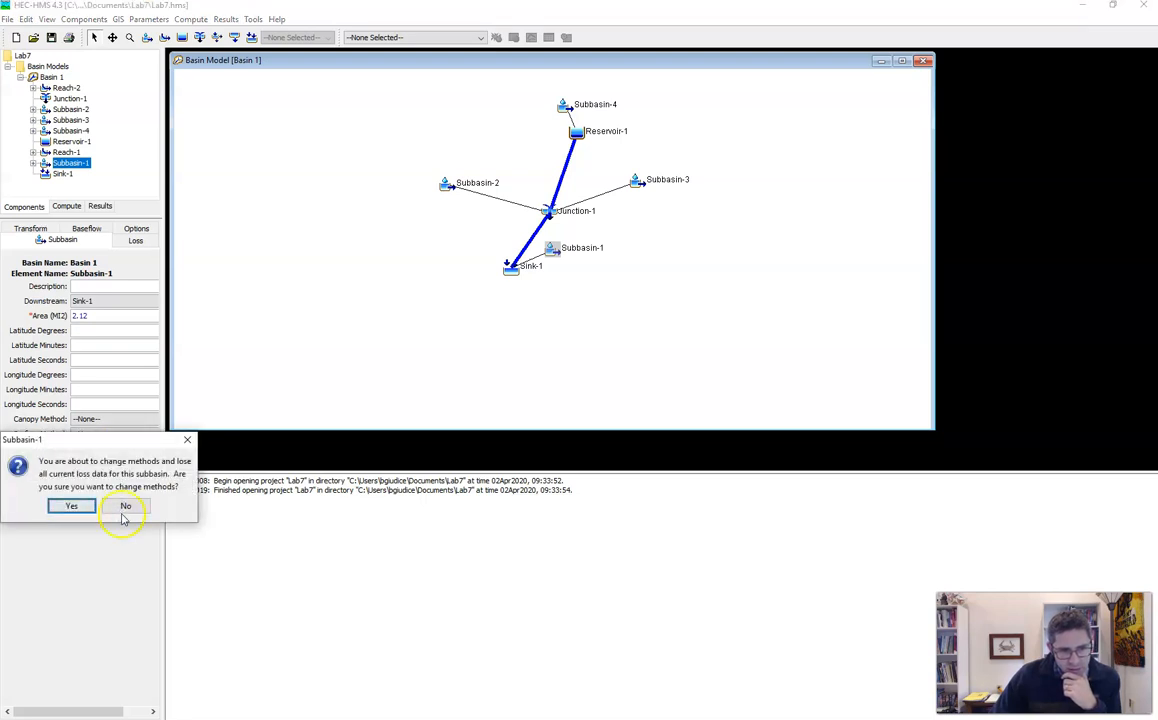
{"action": "left_click", "coordinate": [71, 506]}
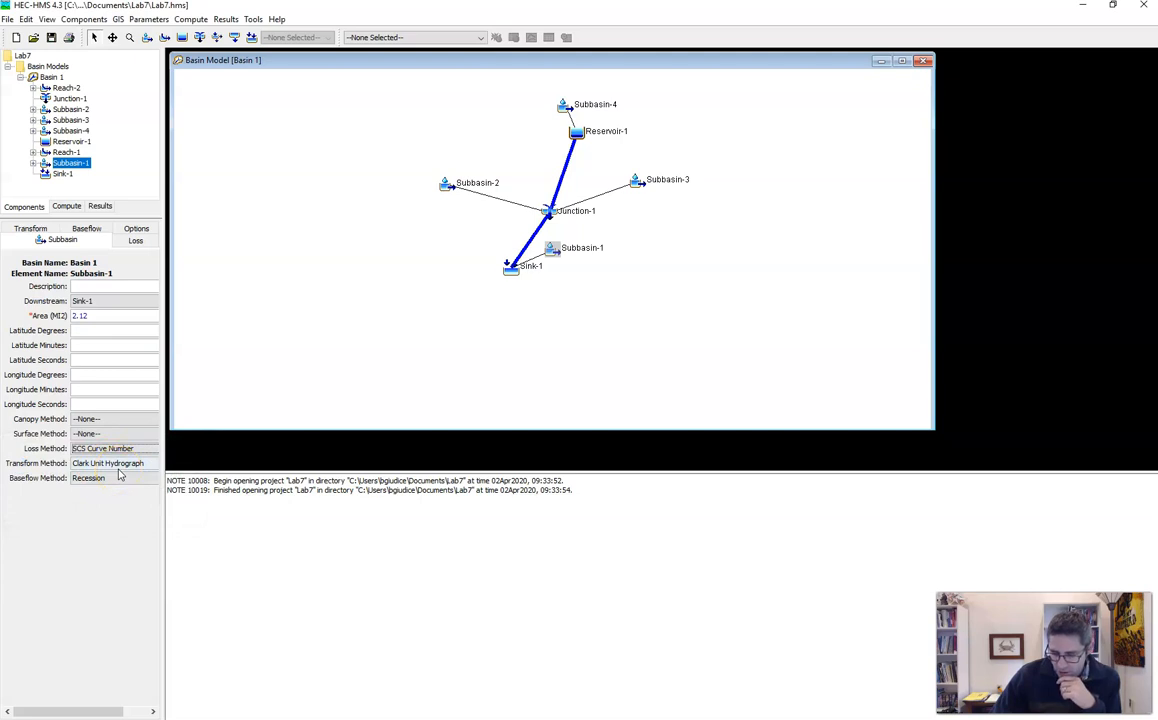
- Change the transform method of Subbasin-1 to SCS Unit Hydrograph and accept losing its current transform data
{"action": "left_click", "coordinate": [112, 464]}
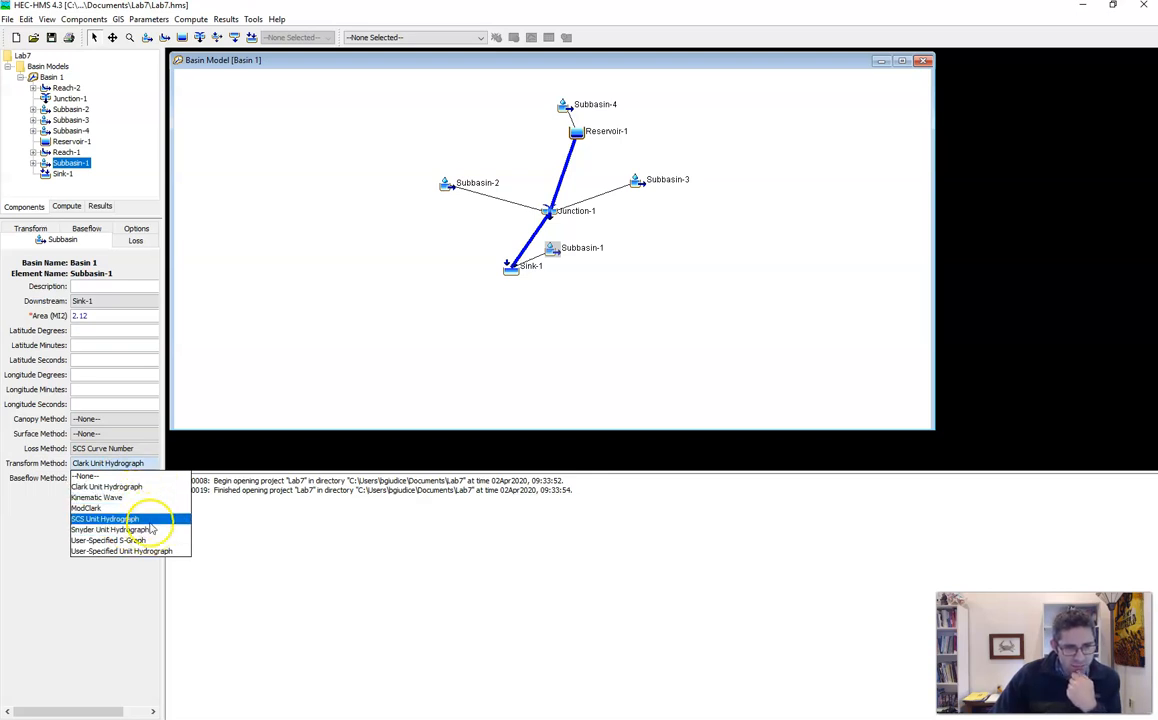
{"action": "left_click", "coordinate": [150, 521]}
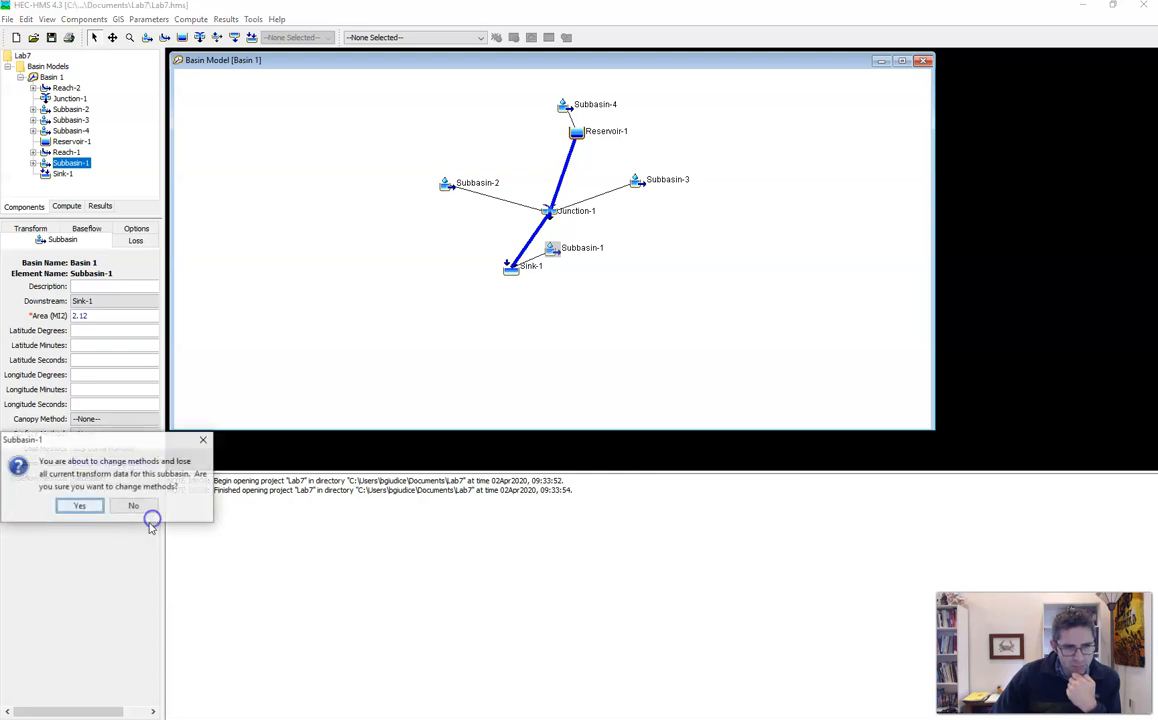
{"action": "left_click", "coordinate": [82, 506]}
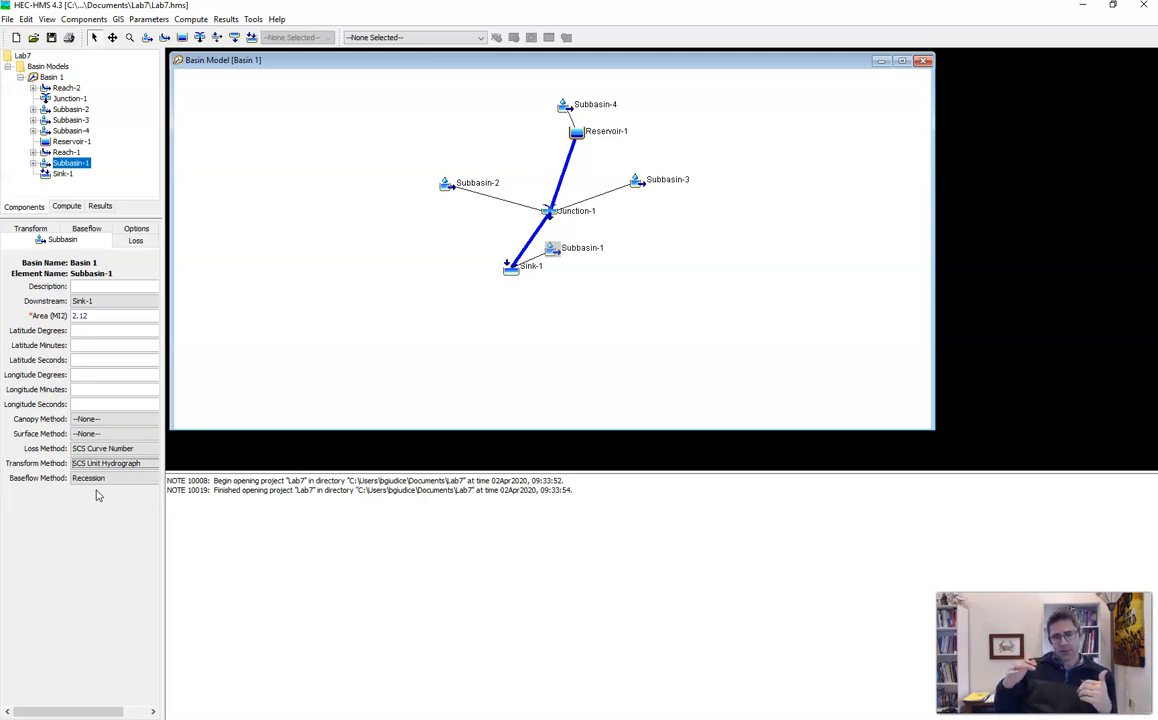
- Change the baseflow method of Subbasin-1 to None and accept losing its current baseflow data
{"action": "left_click", "coordinate": [103, 478]}
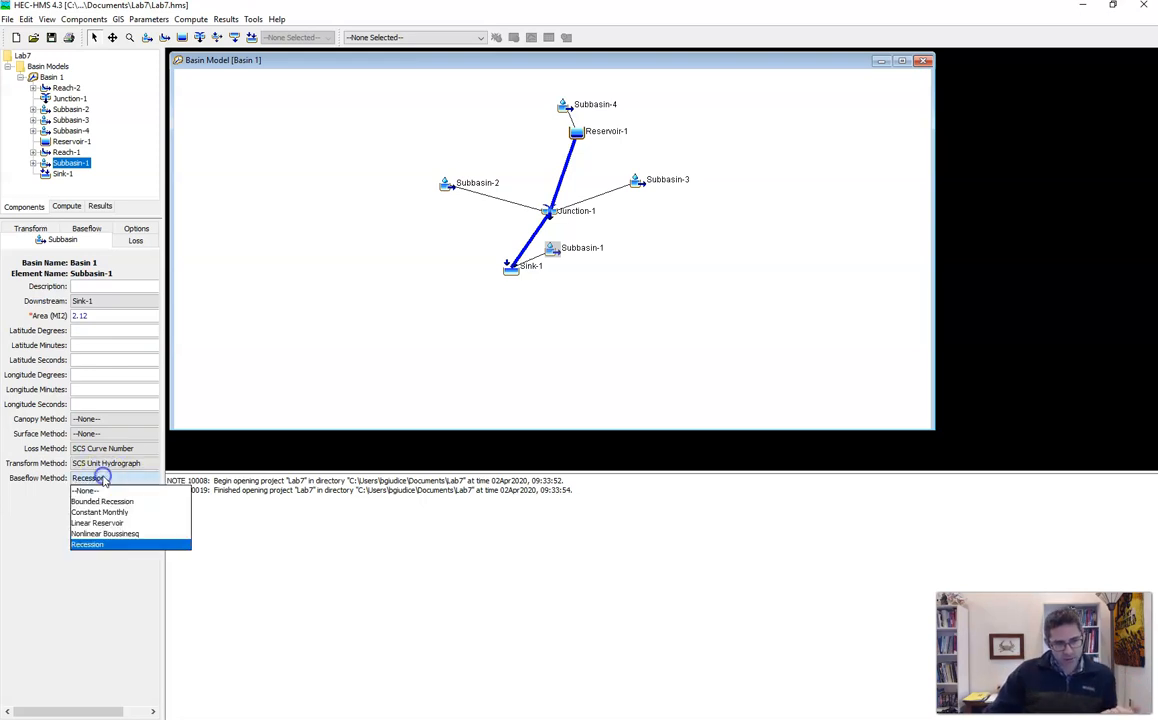
{"action": "left_click", "coordinate": [100, 492]}
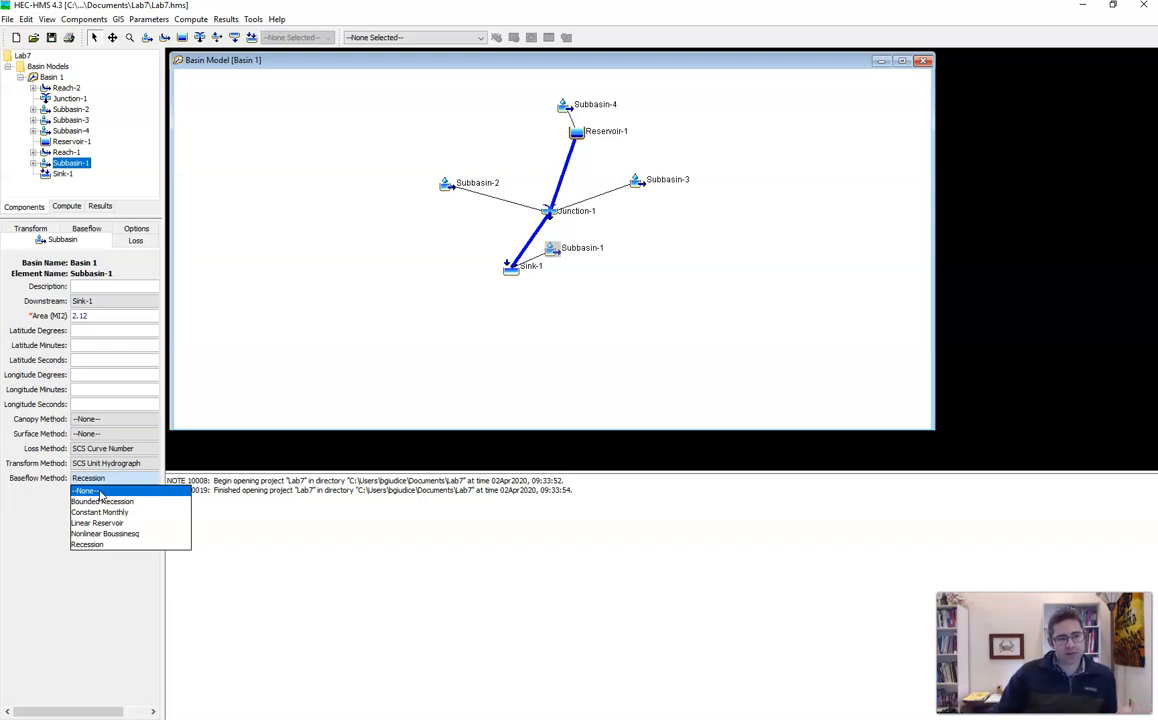
{"action": "left_click", "coordinate": [100, 492]}
{"action": "left_click", "coordinate": [79, 503]}
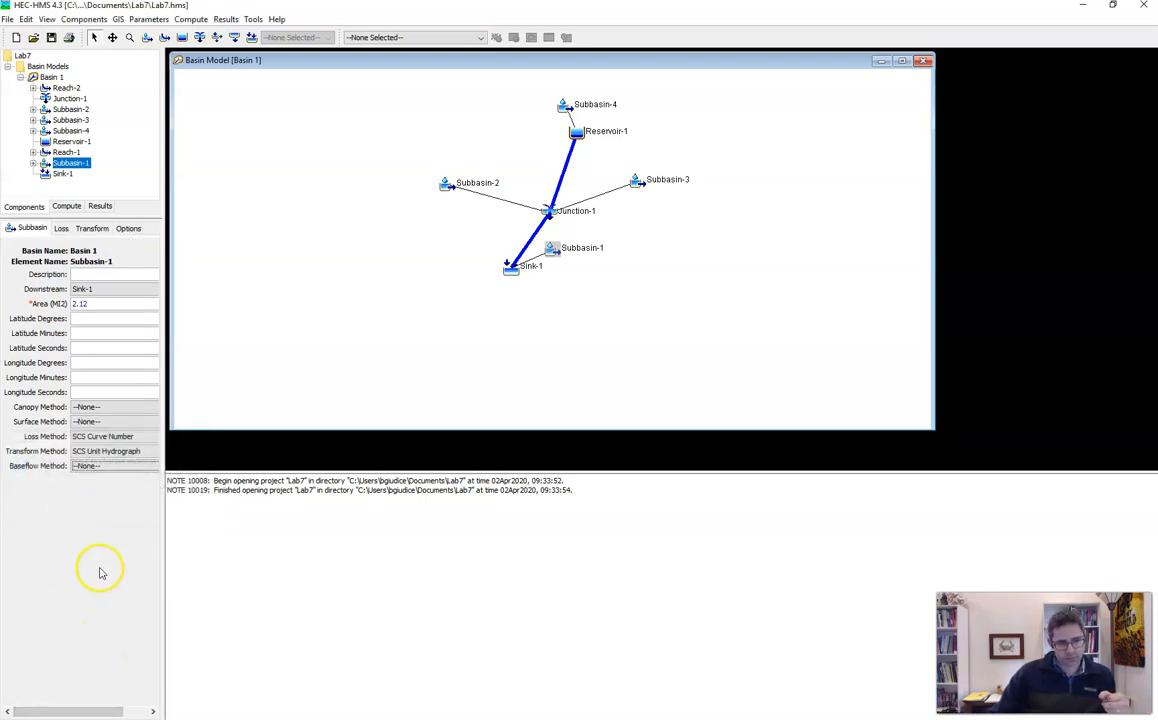
- Check Subbasin-1's soil cover in the Acrobat lab handout, then set its curve number to 75 and impervious area to 38% in HEC-HMS
{"action": "left_click", "coordinate": [60, 229]}
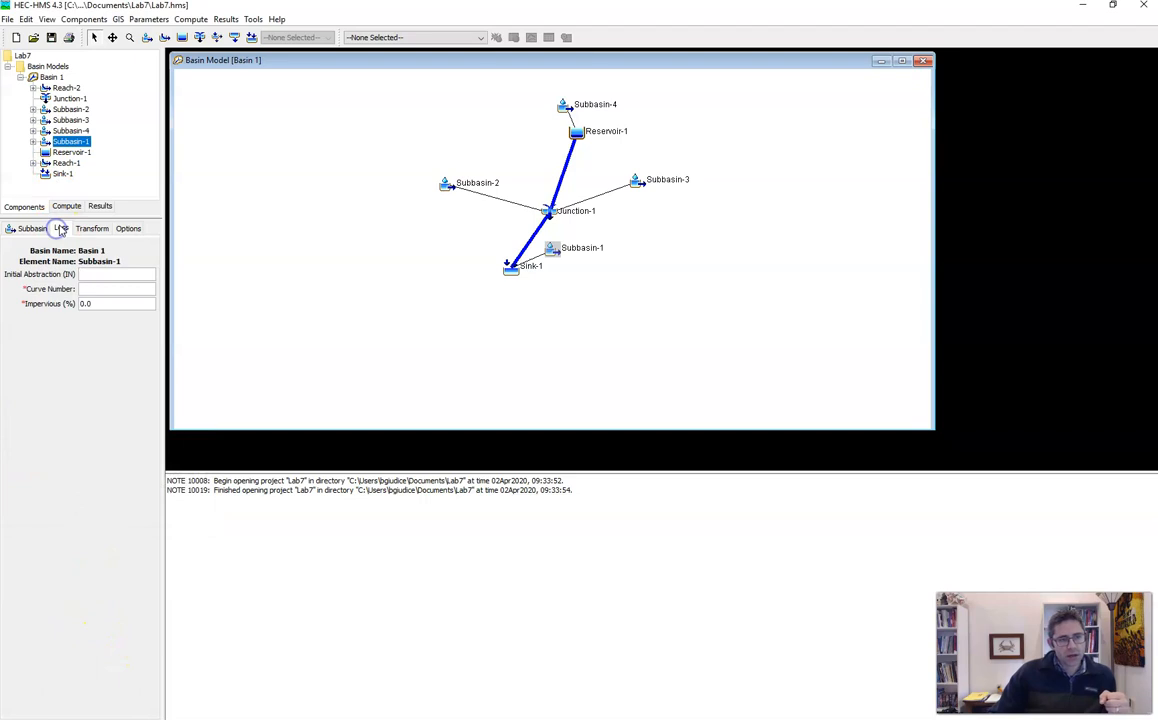
{"action": "left_click", "coordinate": [32, 228]}
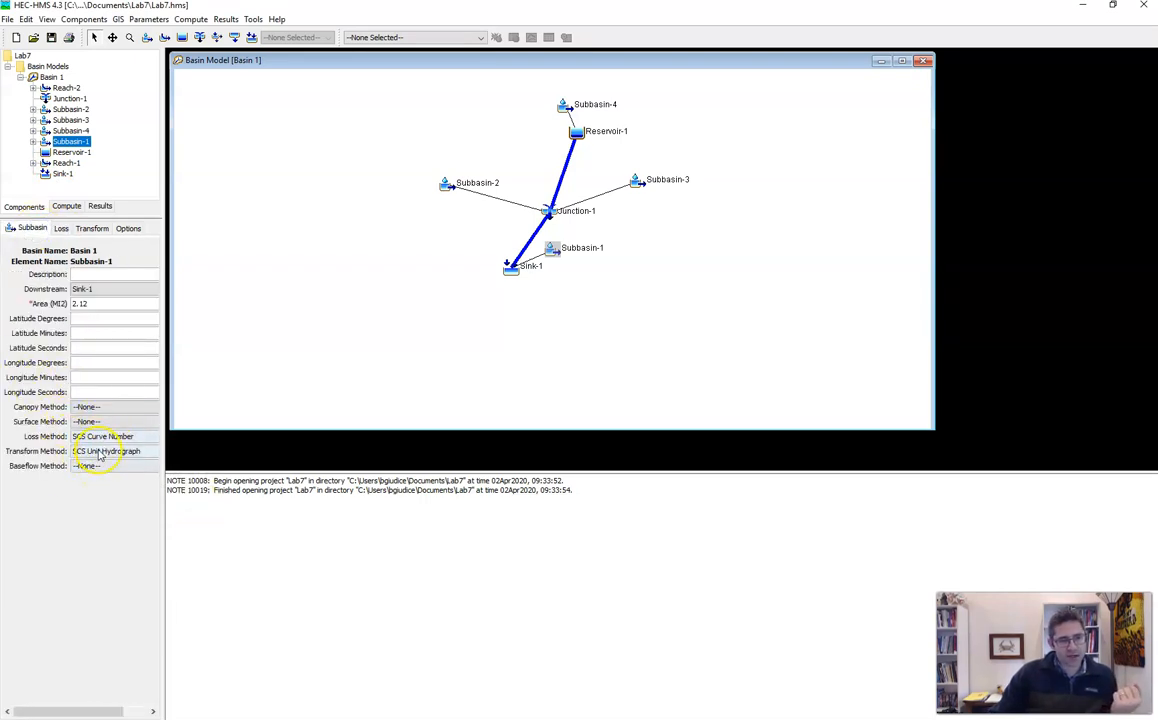
{"action": "left_click", "coordinate": [61, 228]}
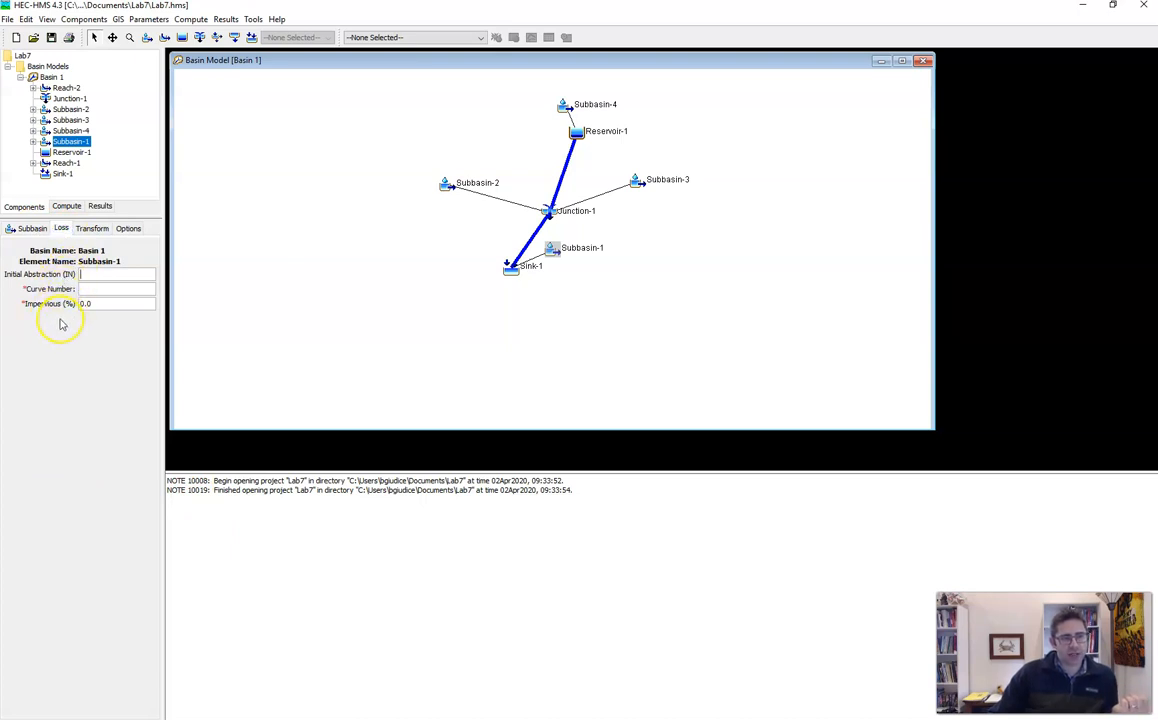
{"action": "left_click", "coordinate": [94, 290]}
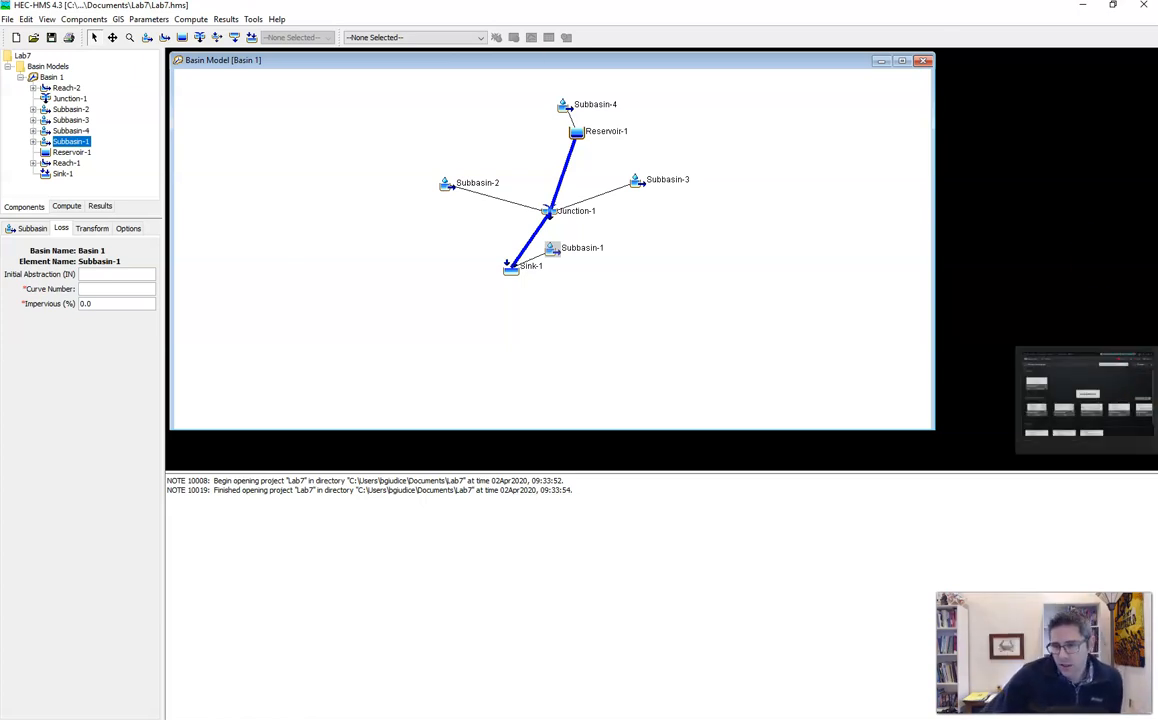
{"action": "left_click", "coordinate": [1117, 375]}
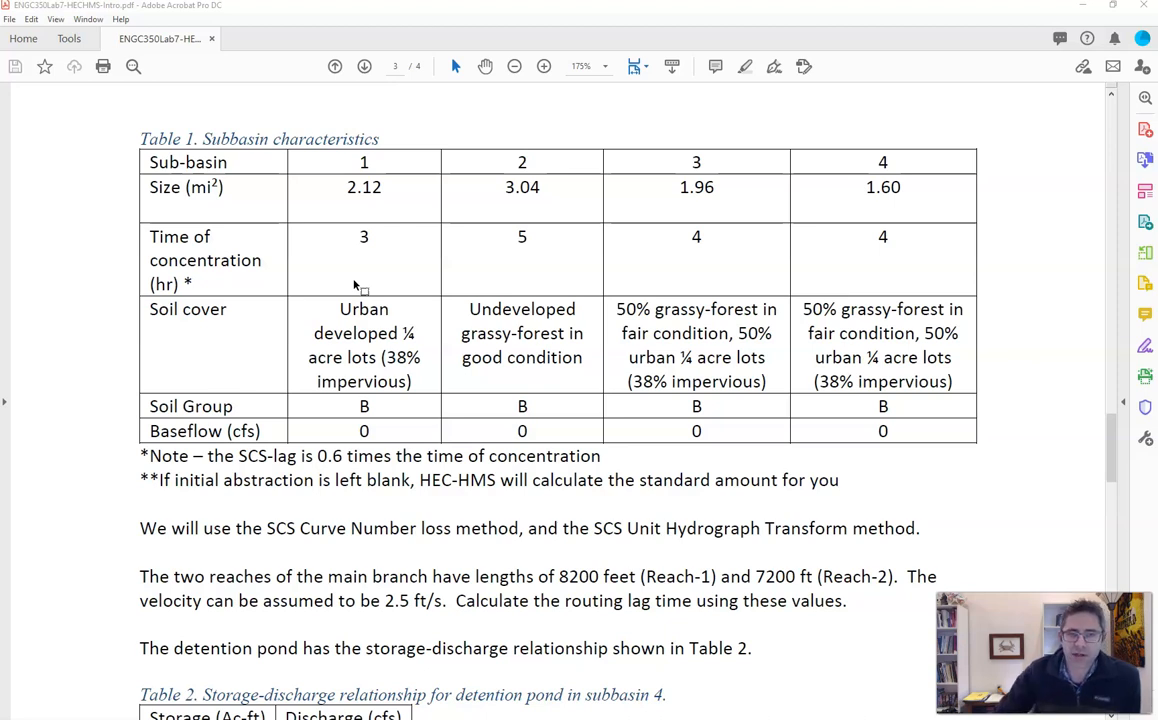
{"action": "key", "text": "alt+Tab"}
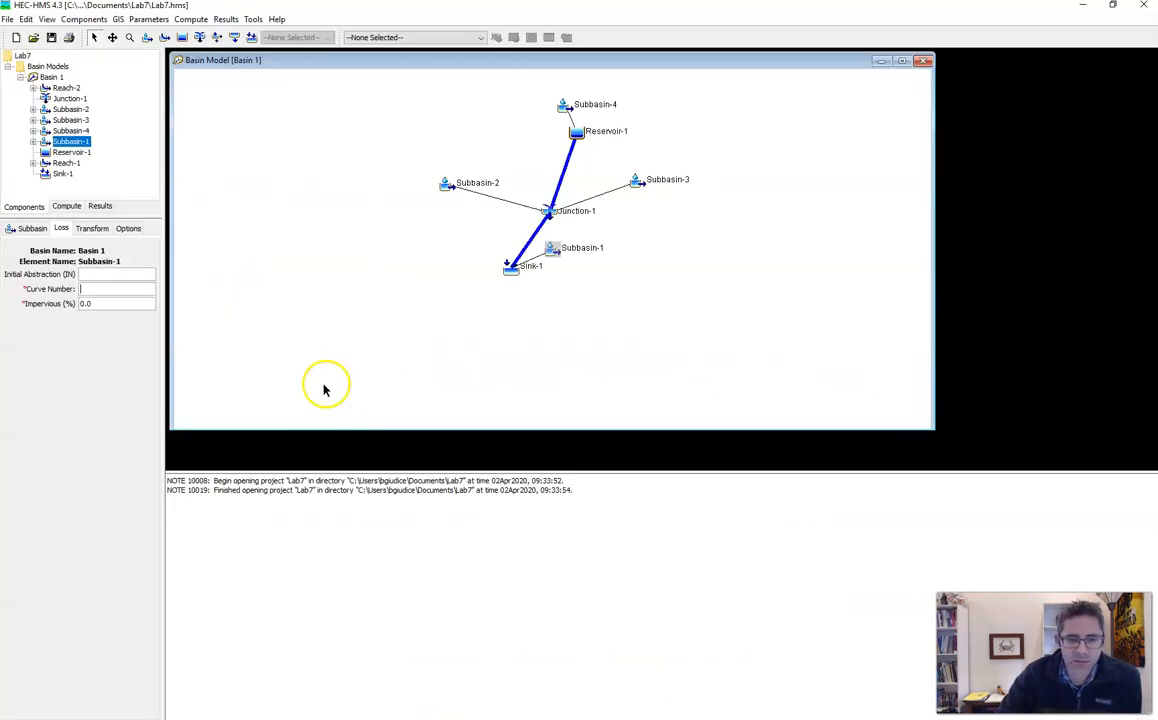
{"action": "left_click", "coordinate": [120, 288]}
{"action": "type", "text": "75"}
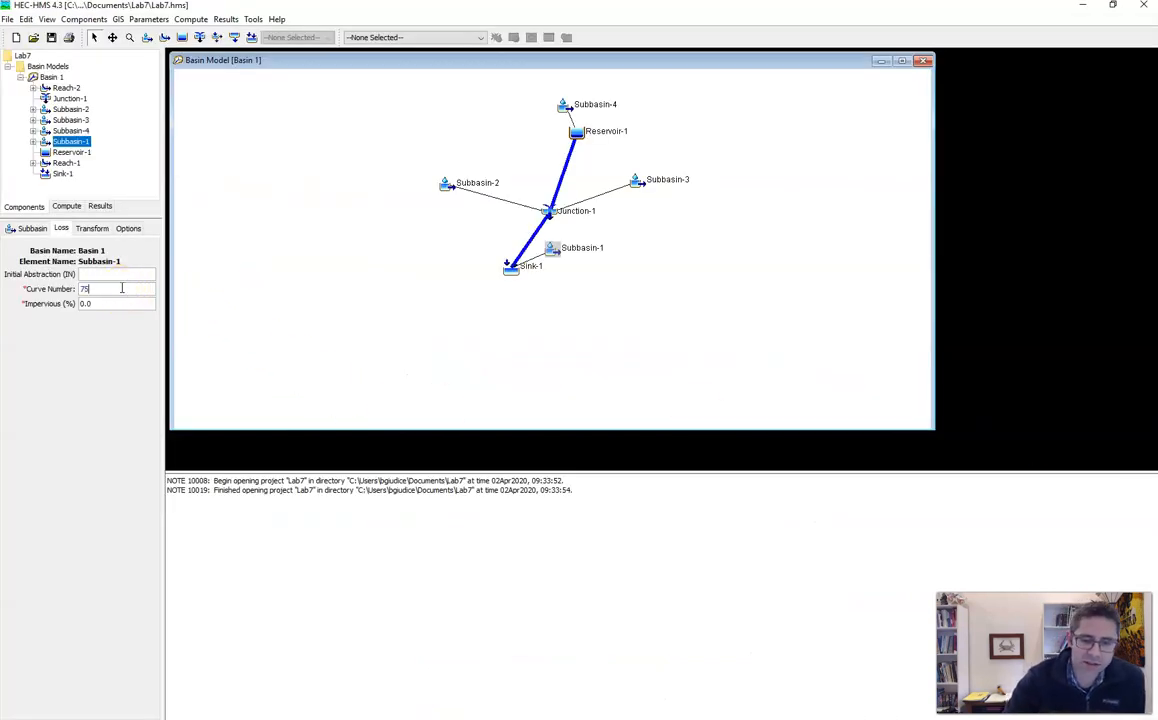
{"action": "left_click", "coordinate": [130, 302]}
{"action": "type", "text": "38"}
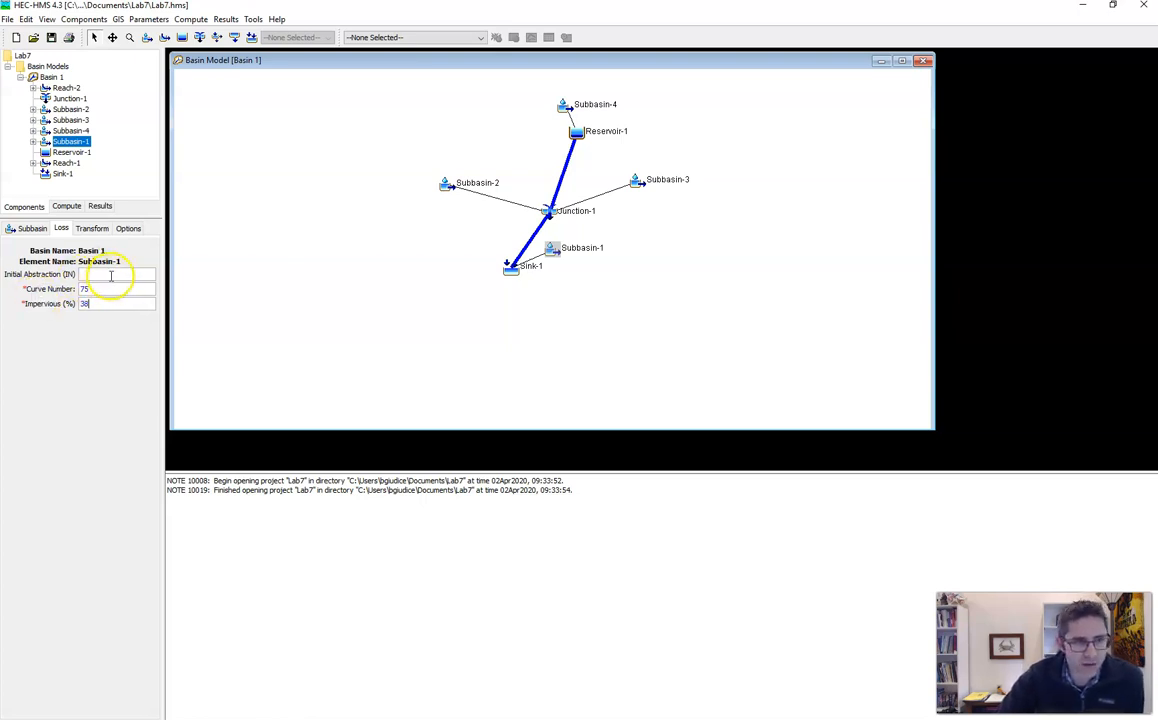
- Keep Subbasin-1's Standard (PRF 484) graph type, check its time of concentration in the lab handout and set its lag time to 108 minutes
{"action": "left_click", "coordinate": [91, 229]}
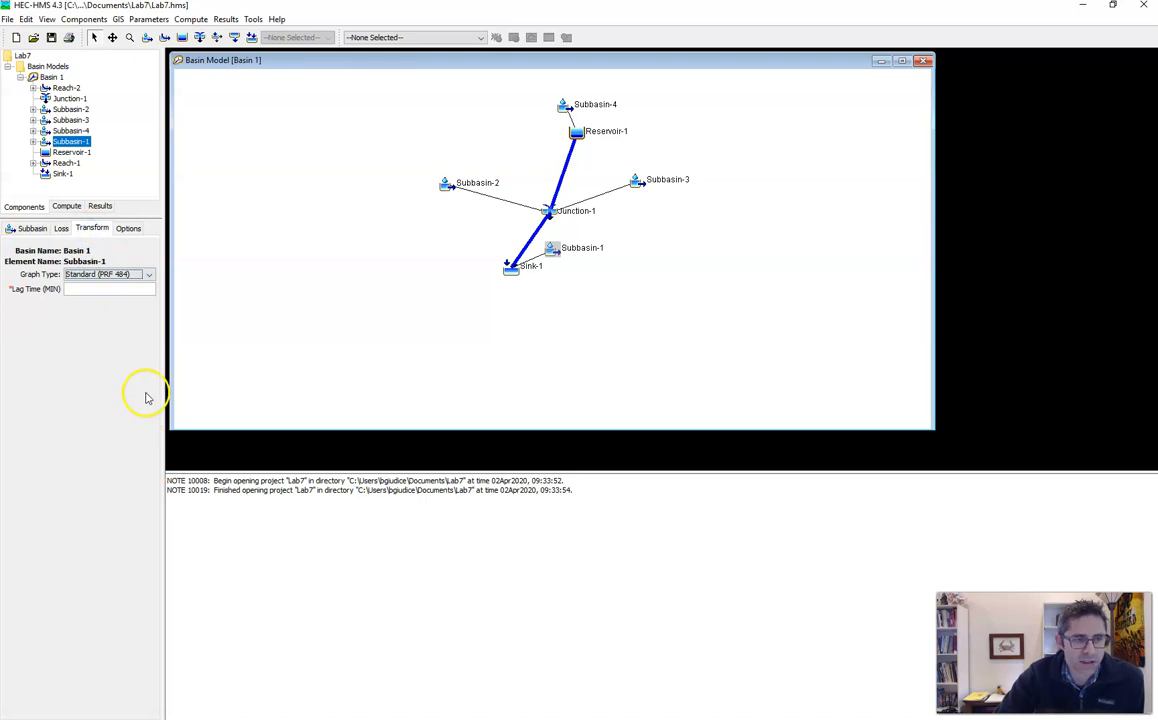
{"action": "left_click", "coordinate": [127, 276]}
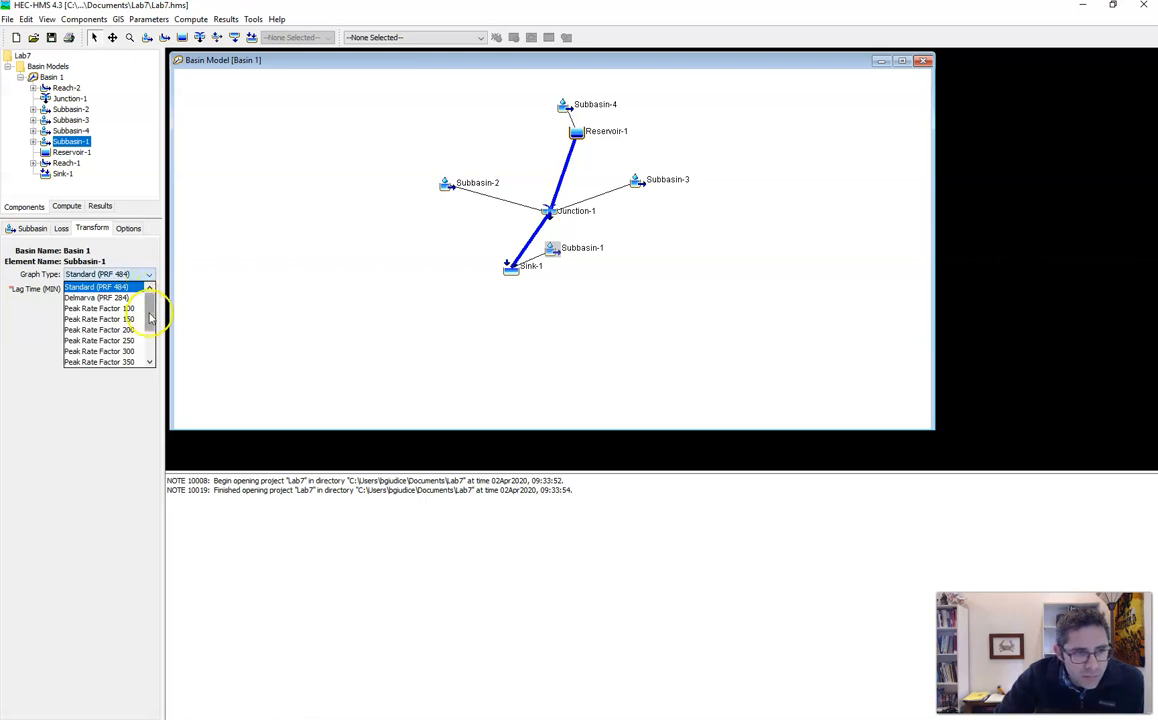
{"action": "left_click", "coordinate": [150, 249]}
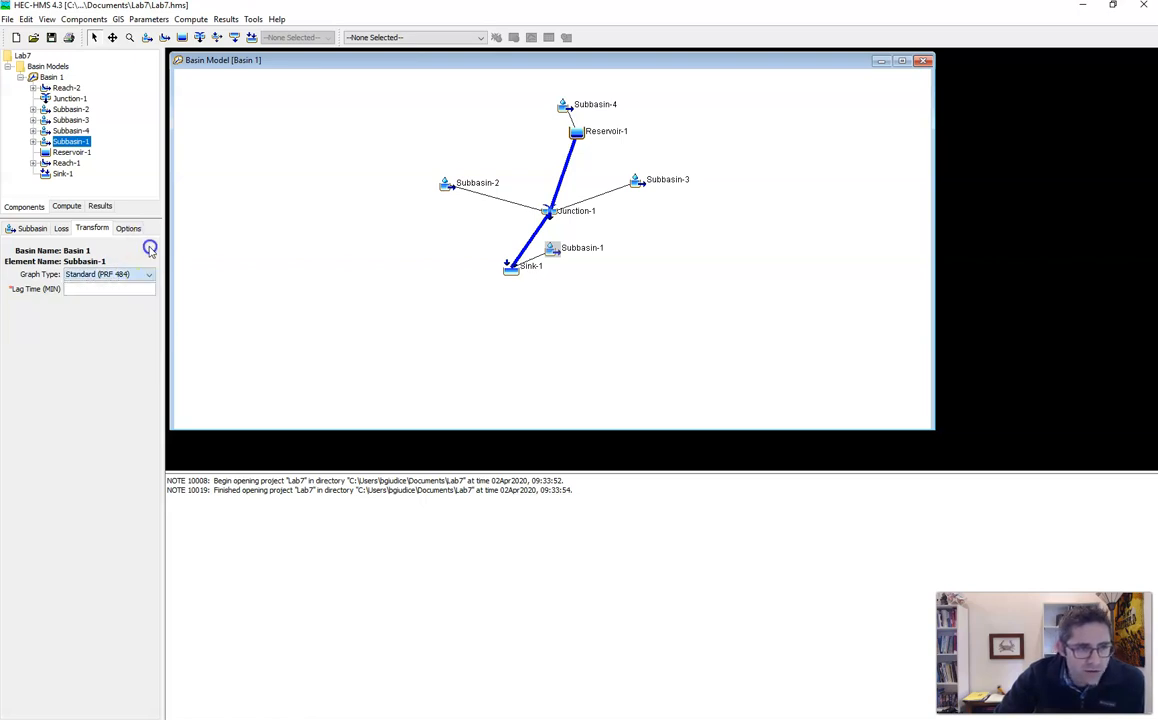
{"action": "left_click", "coordinate": [91, 289]}
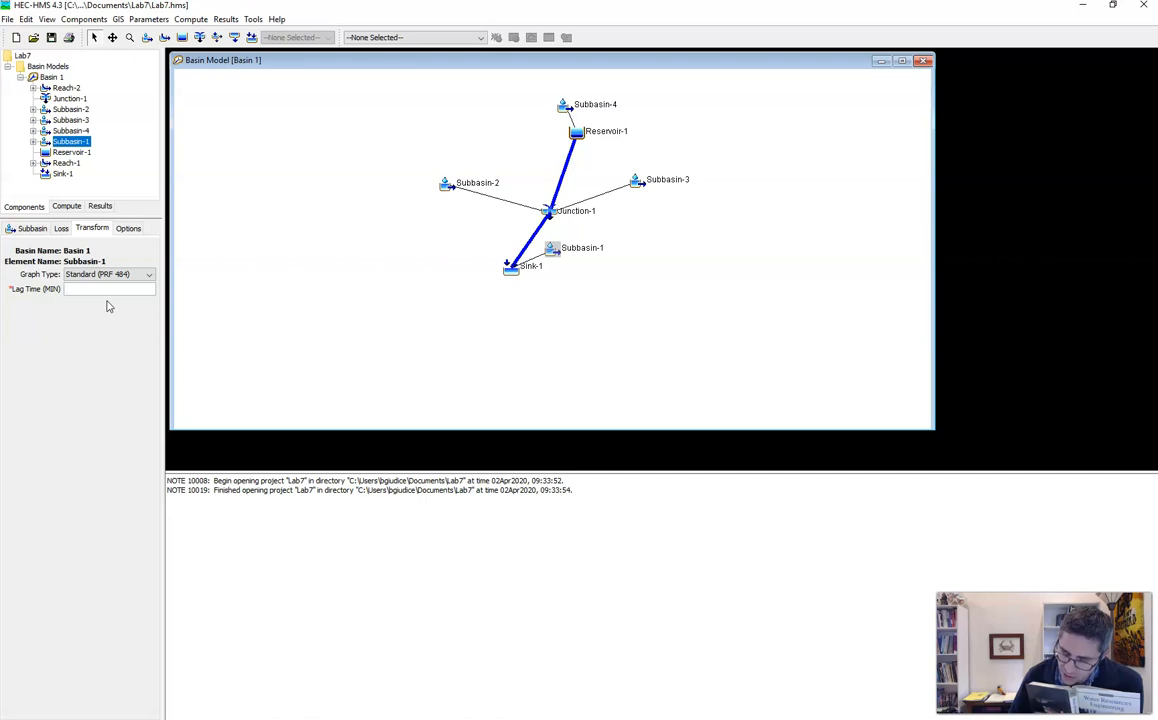
{"action": "key", "text": "alt+Tab"}
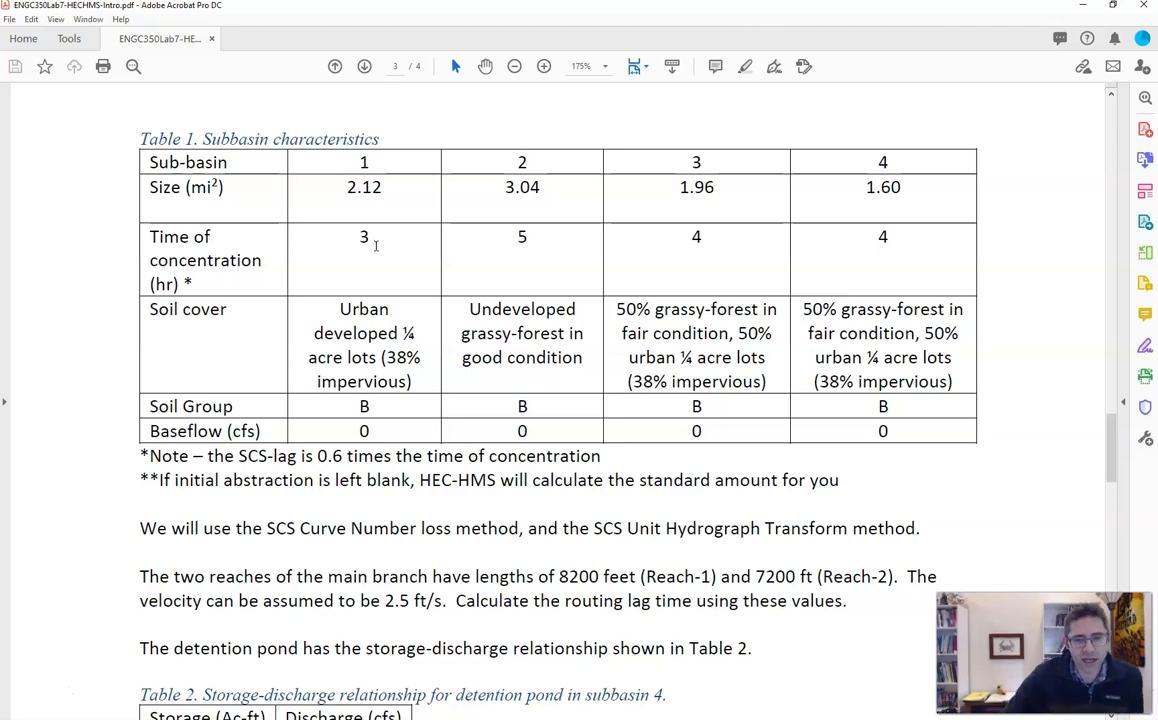
{"action": "key", "text": "alt+Tab"}
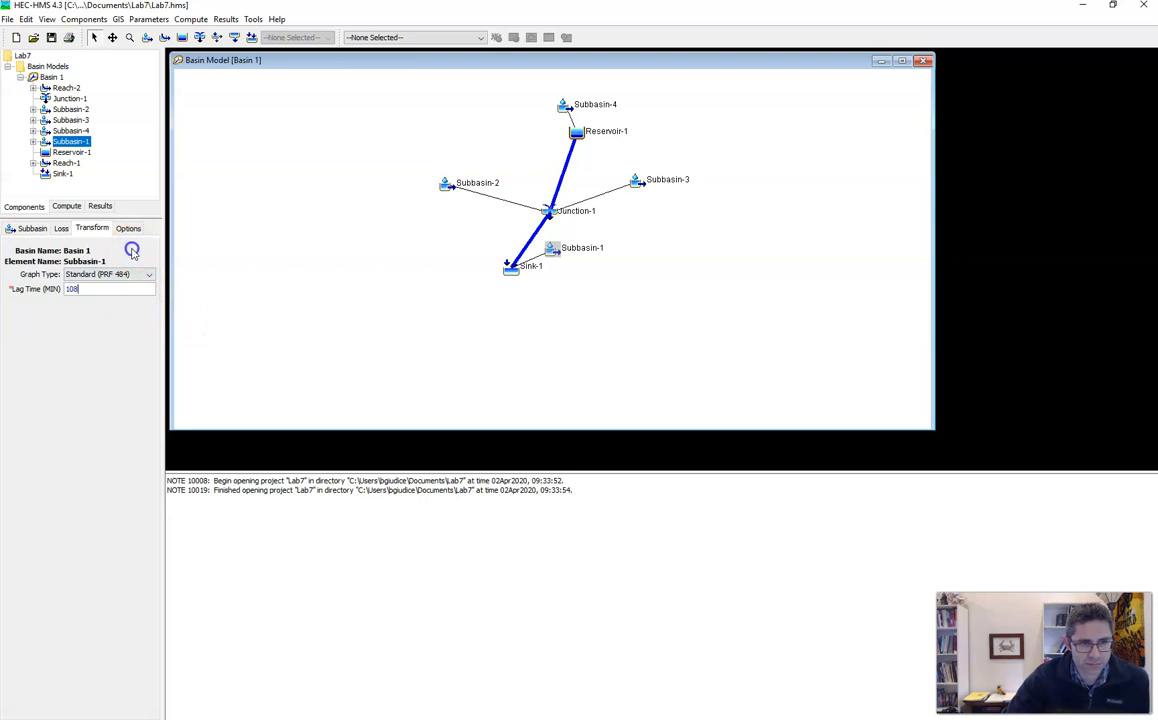
- Review Subbasin-1's general, loss, transform and optional settings without changing anything
{"action": "left_click", "coordinate": [129, 231]}
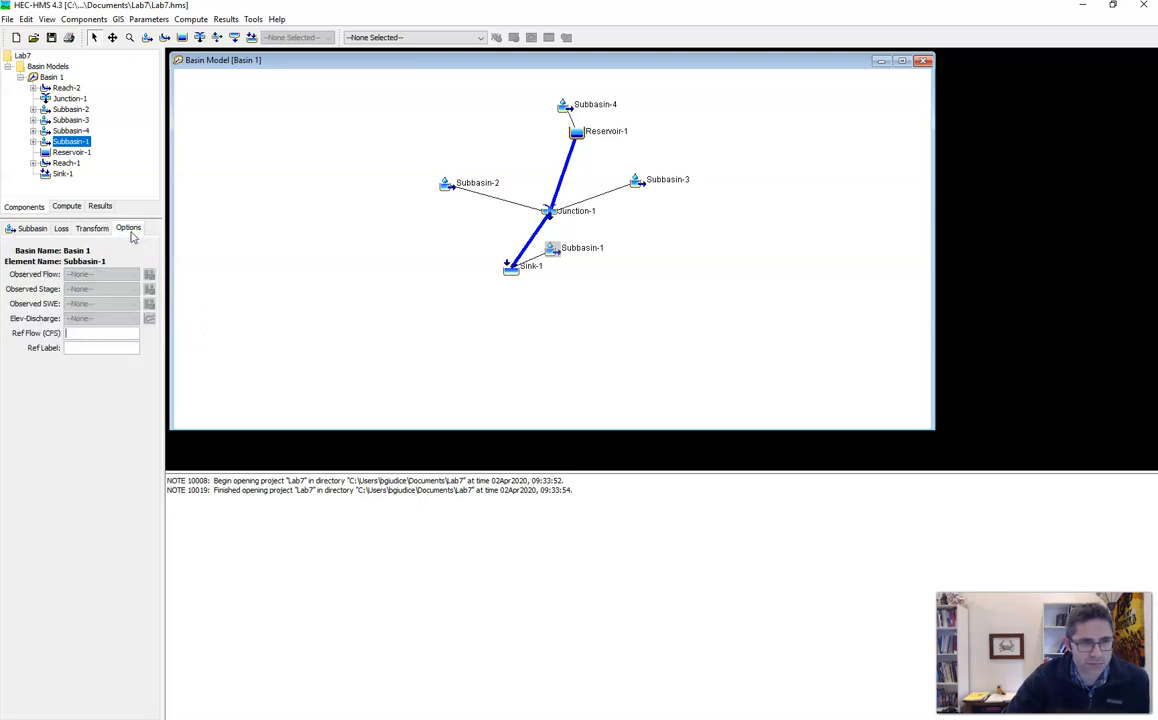
{"action": "left_click", "coordinate": [32, 228]}
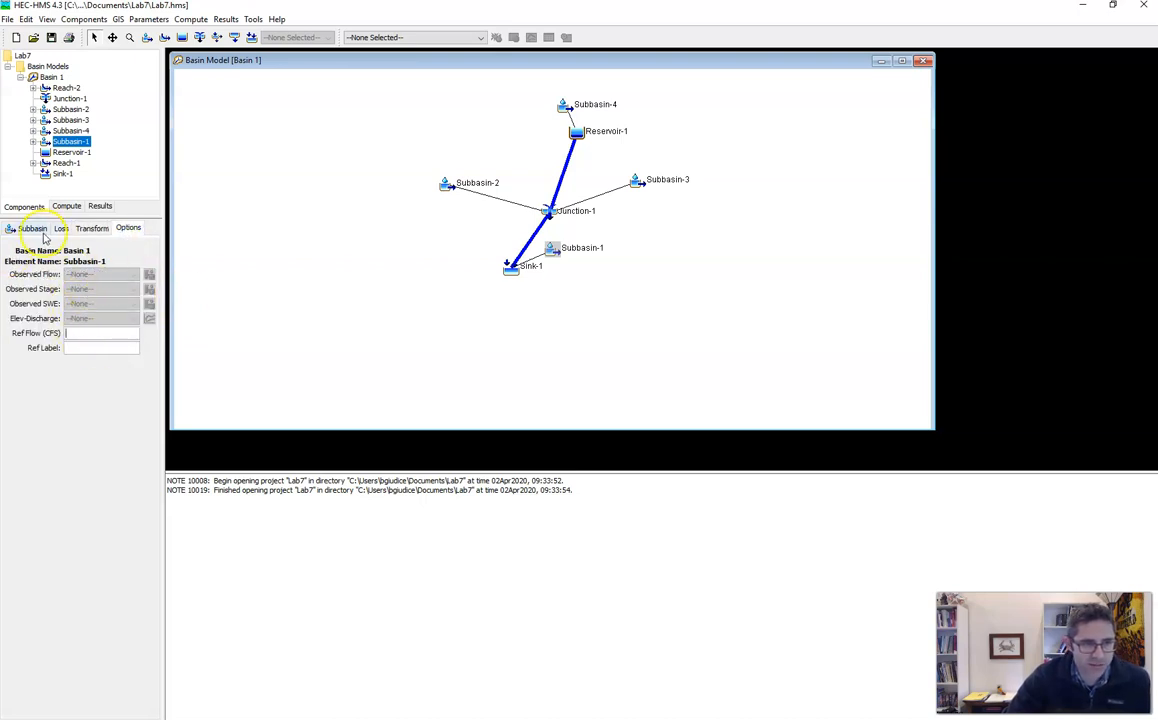
{"action": "left_click", "coordinate": [40, 229]}
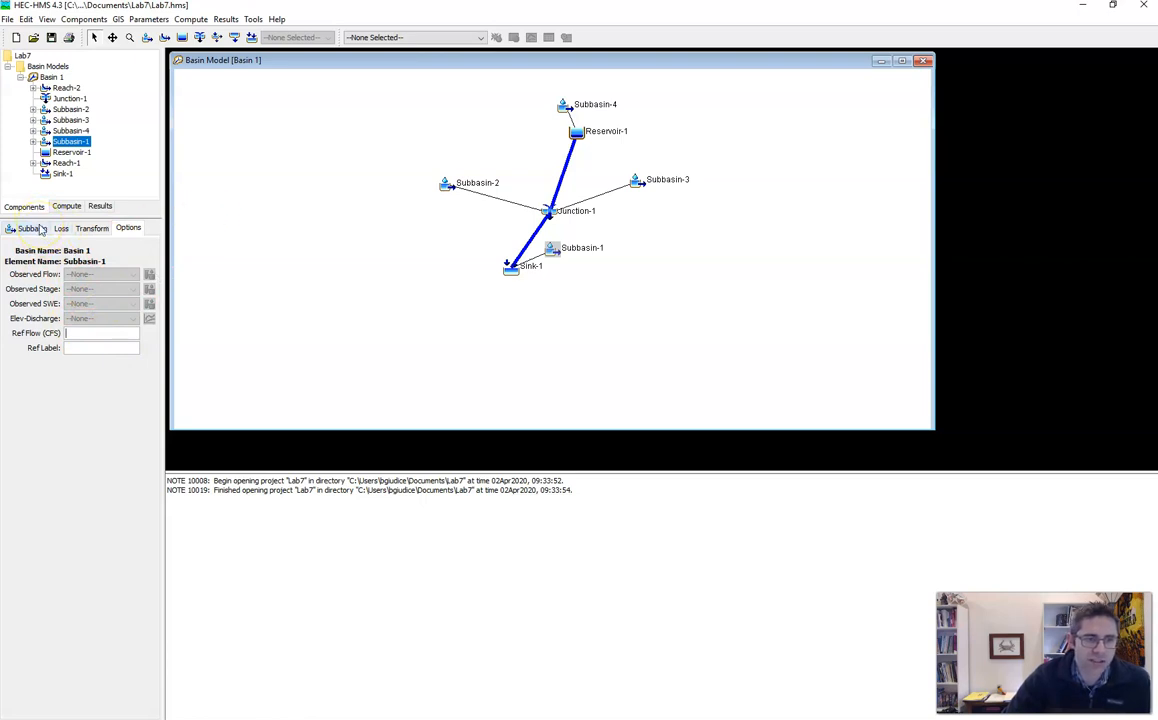
{"action": "left_click", "coordinate": [40, 229]}
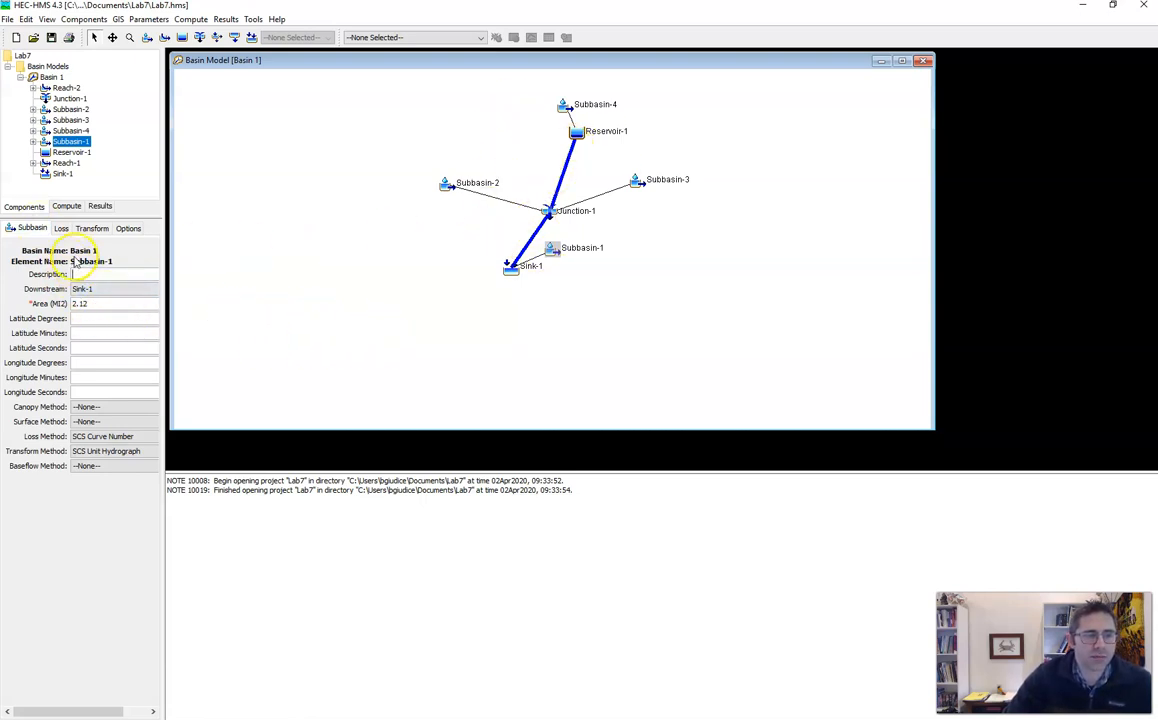
{"action": "left_click", "coordinate": [61, 228]}
{"action": "left_click", "coordinate": [90, 228]}
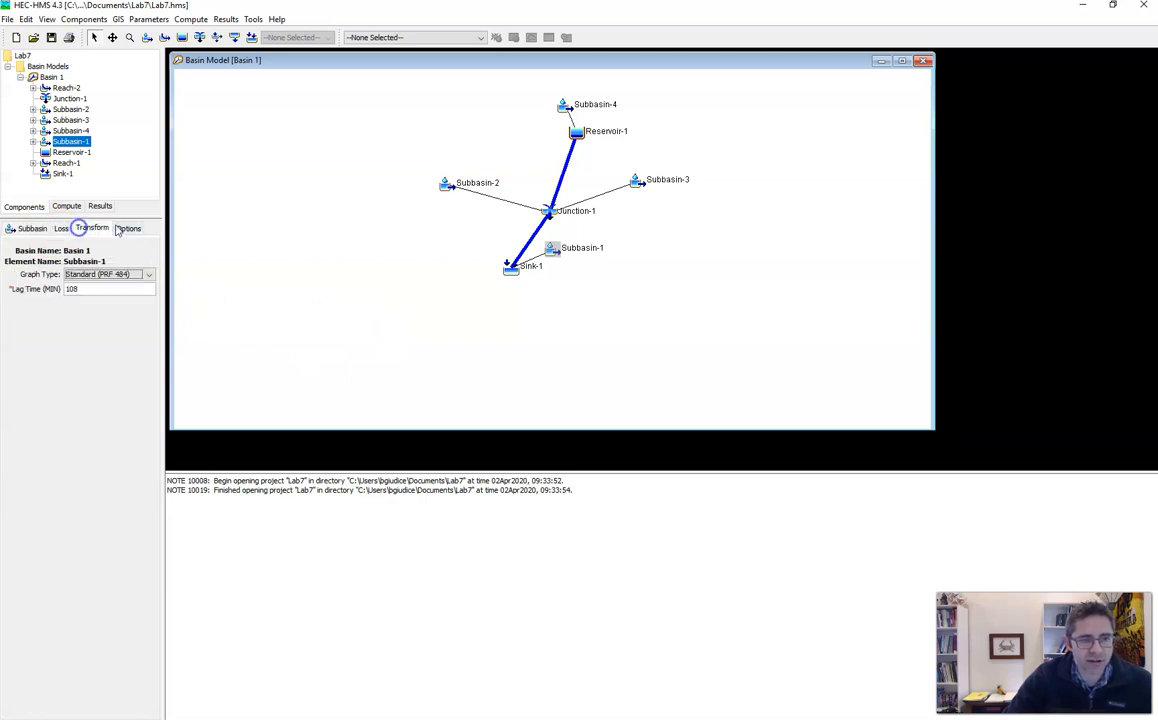
{"action": "left_click", "coordinate": [122, 229]}
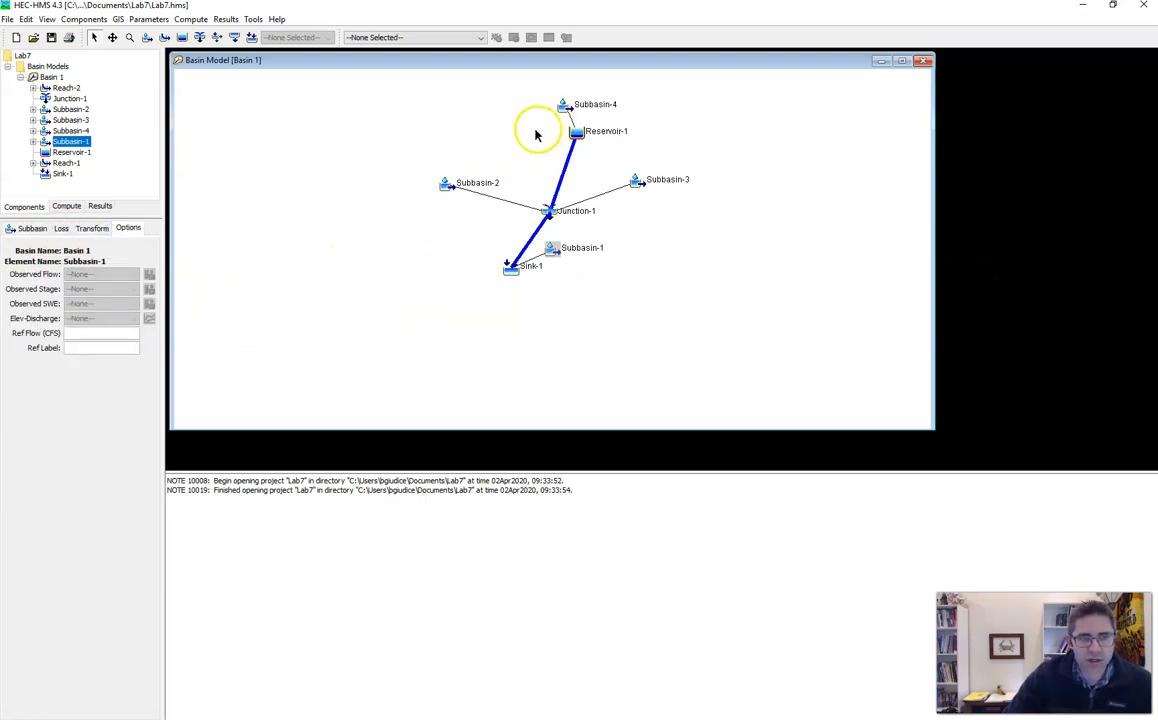
- Open the Subbasin Area table for Basin 1, show all elements and move it clear of the component editor
{"action": "left_click", "coordinate": [150, 19]}
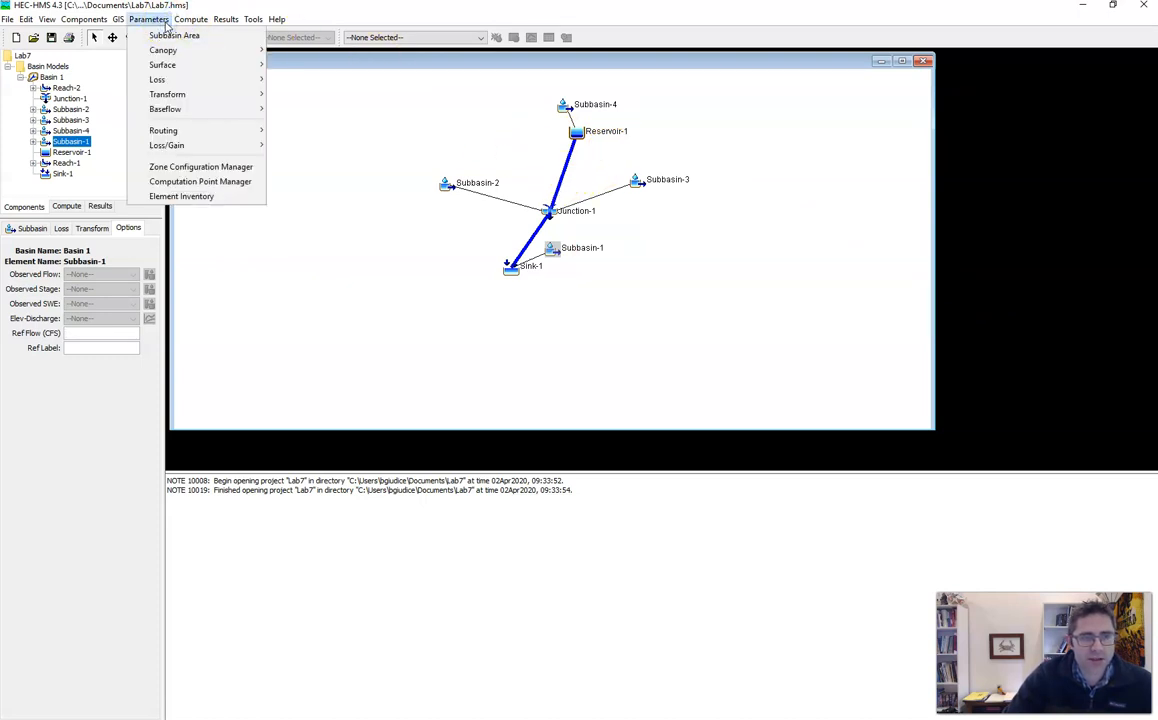
{"action": "left_click", "coordinate": [171, 37]}
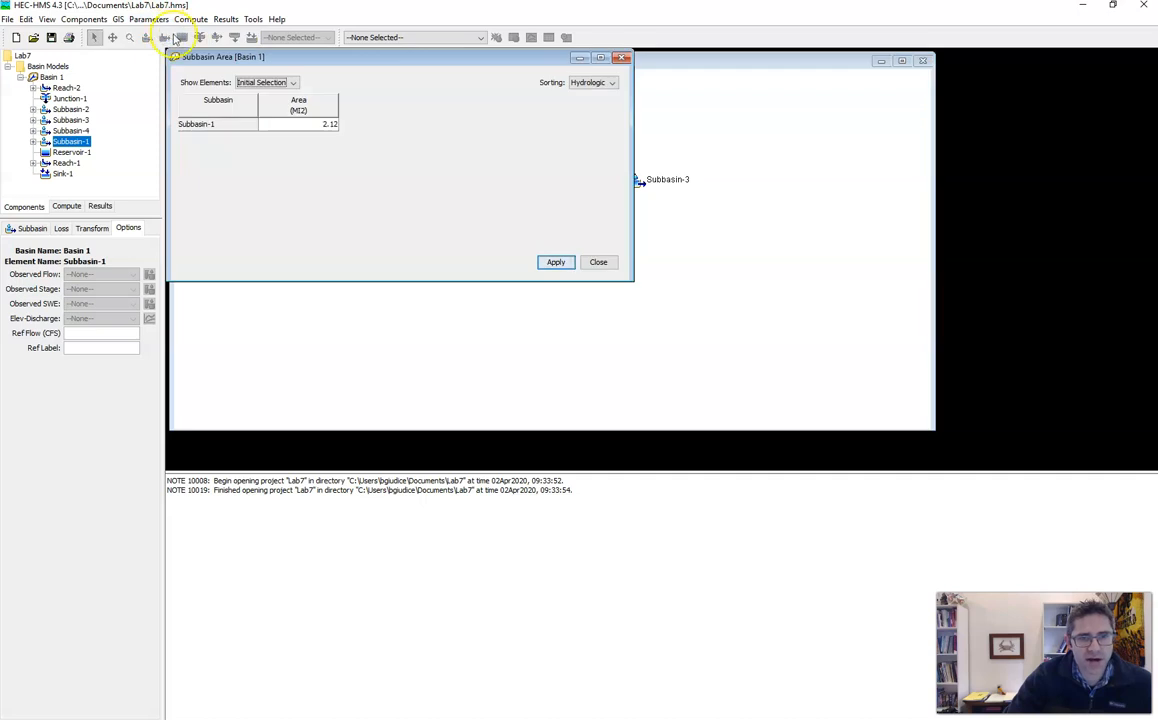
{"action": "left_click", "coordinate": [287, 83]}
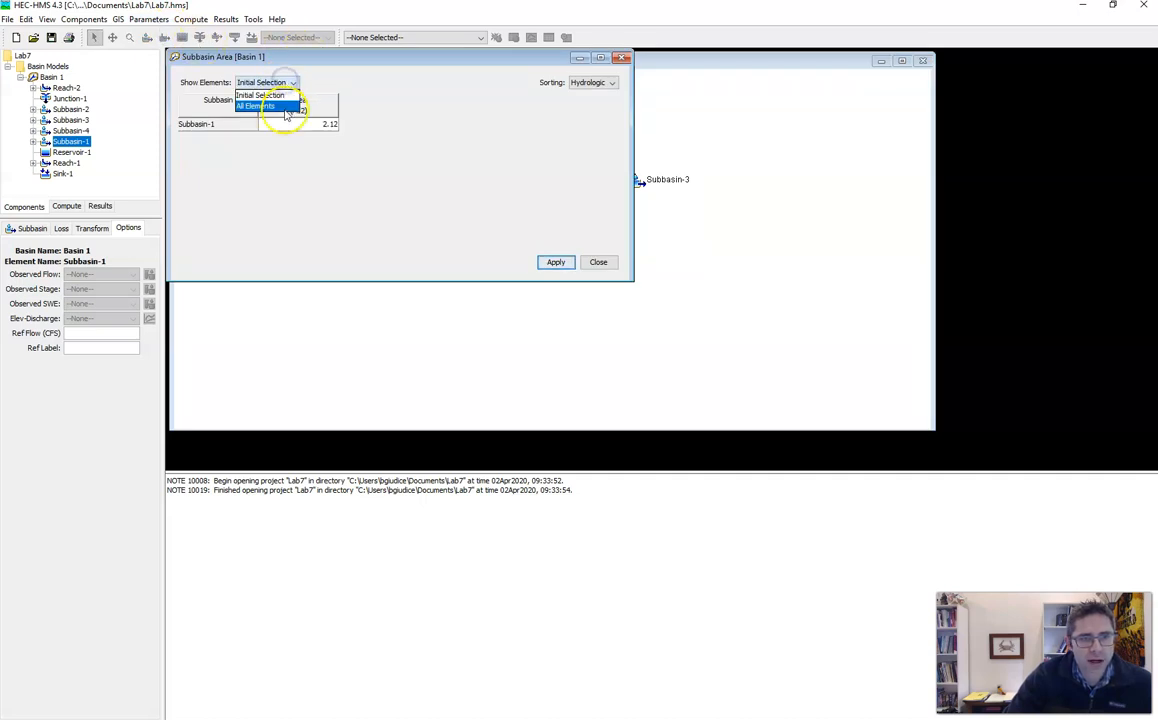
{"action": "left_click", "coordinate": [276, 101]}
{"action": "left_click_drag", "start_coordinate": [336, 57], "coordinate": [421, 140]}
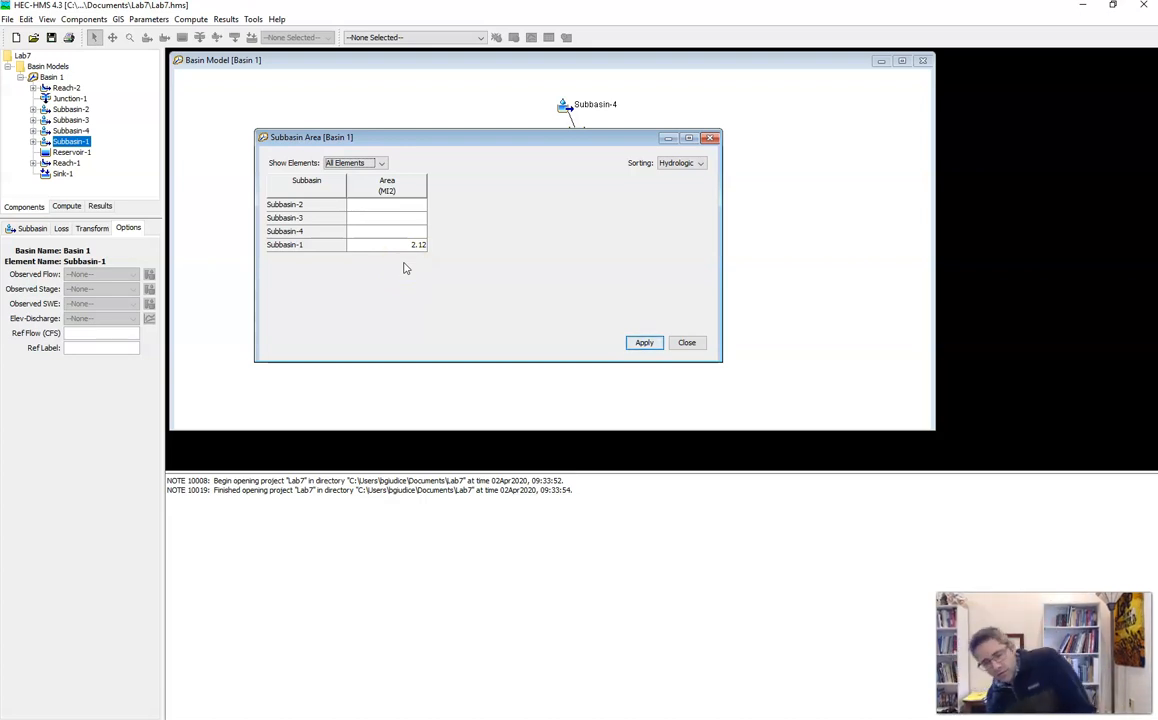
- Set the areas of Subbasin-2, Subbasin-3 and Subbasin-4 to 3.04, 1.96 and 1.60 square miles, then apply and close the table
{"action": "left_click", "coordinate": [396, 206]}
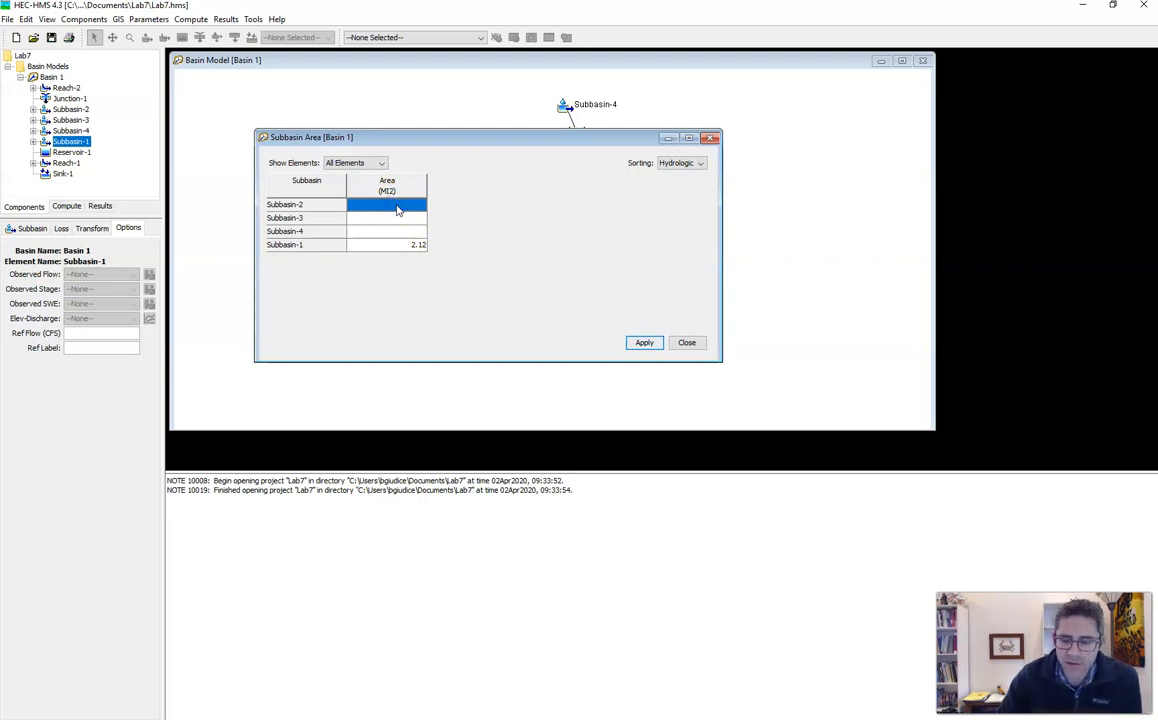
{"action": "type", "text": "3.04"}
{"action": "key", "text": "Return"}
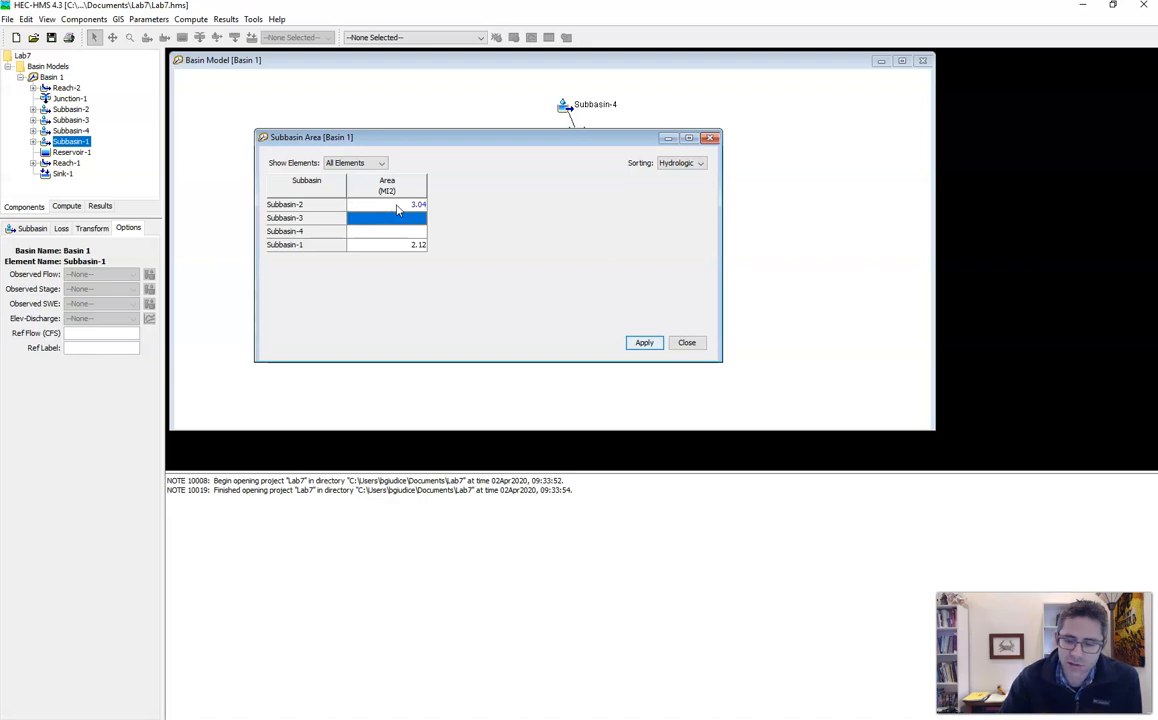
{"action": "type", "text": "1.96"}
{"action": "key", "text": "Return"}
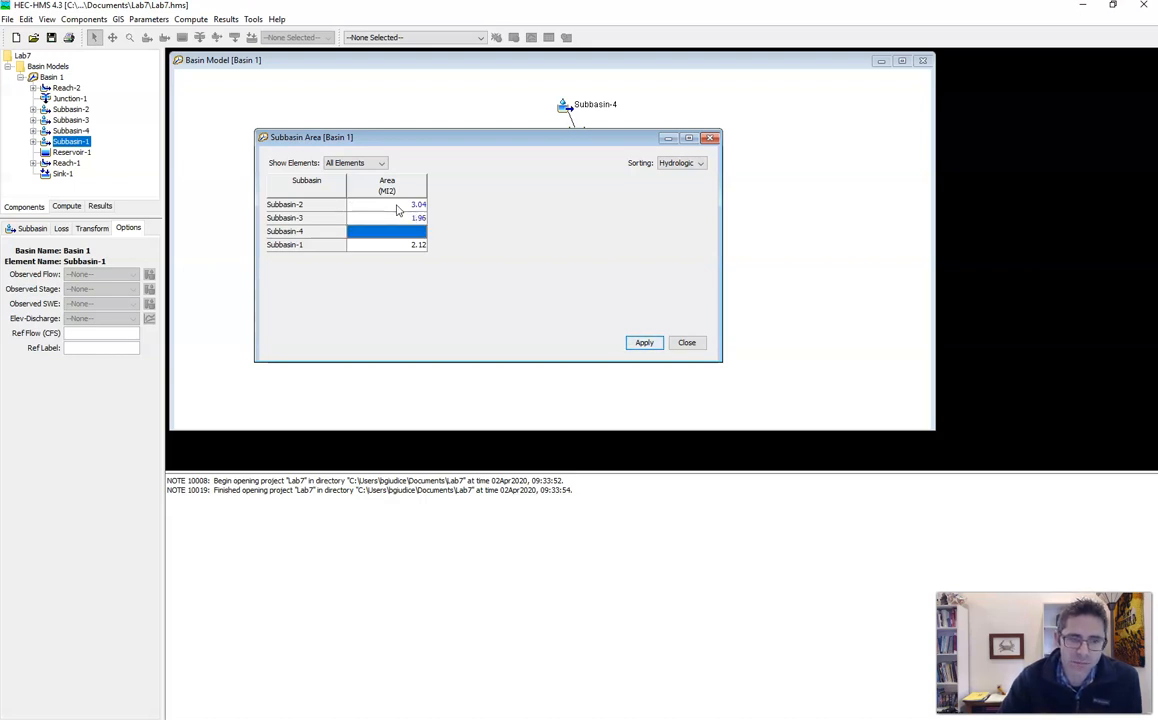
{"action": "type", "text": "1.60"}
{"action": "left_click", "coordinate": [644, 343]}
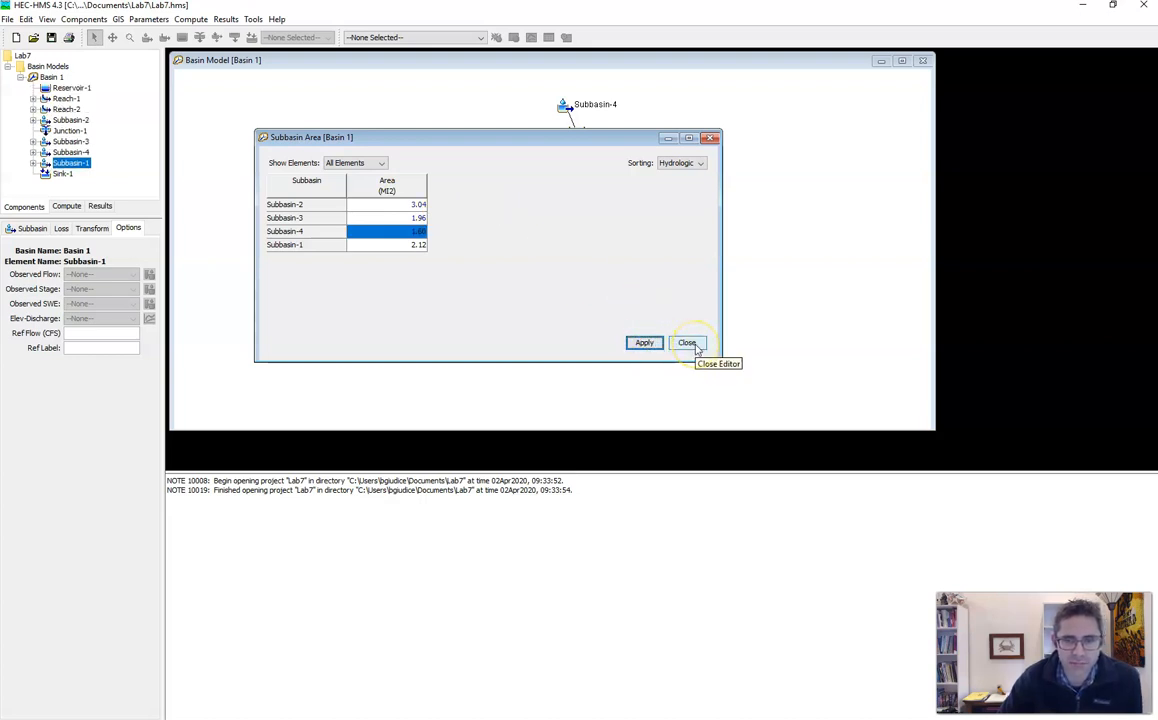
{"action": "left_click", "coordinate": [687, 343]}
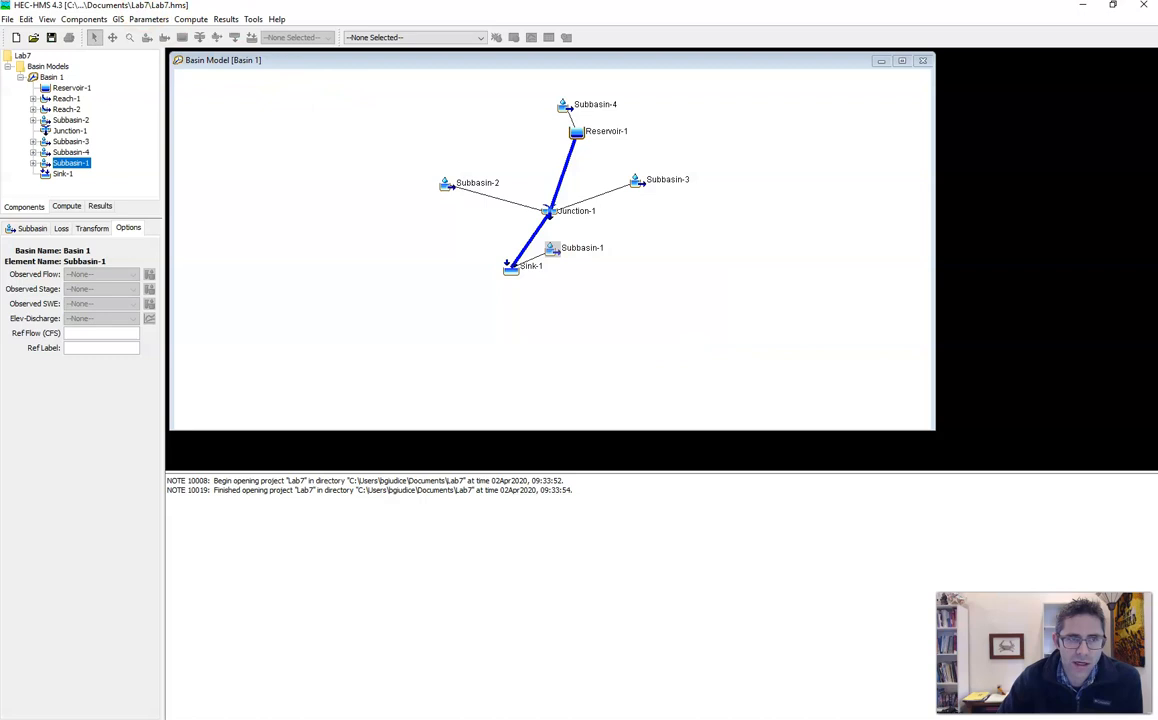
{"action": "left_click", "coordinate": [148, 19]}
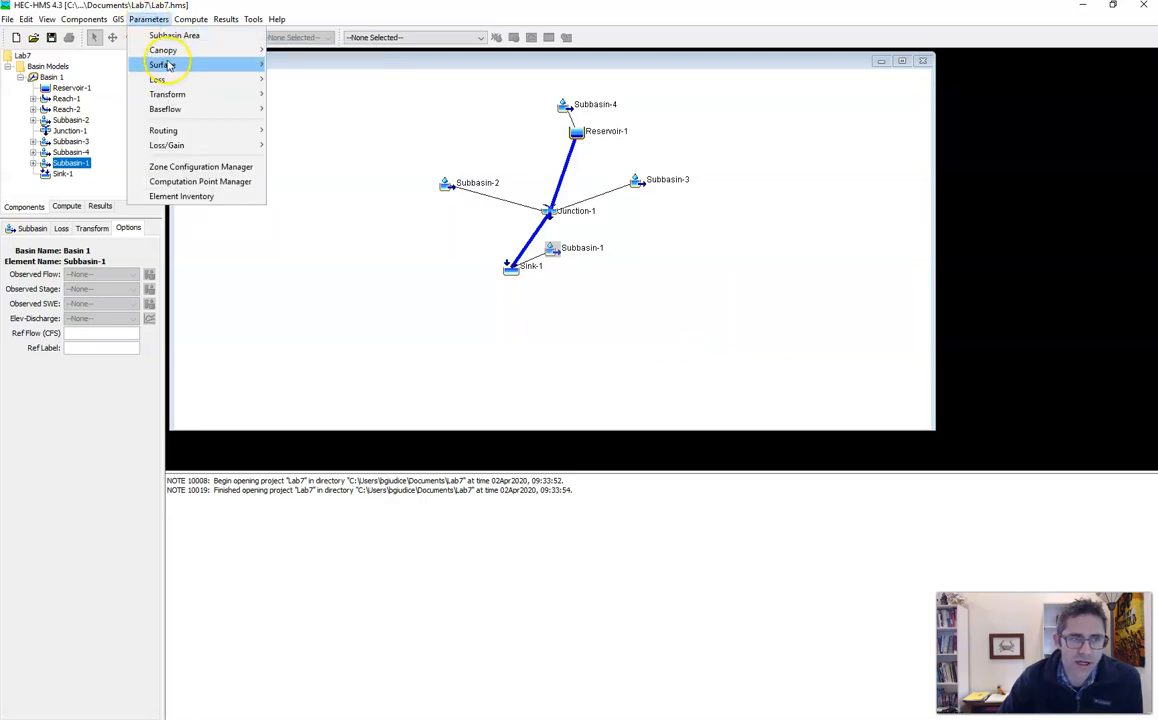
{"action": "mouse_move", "coordinate": [167, 67]}
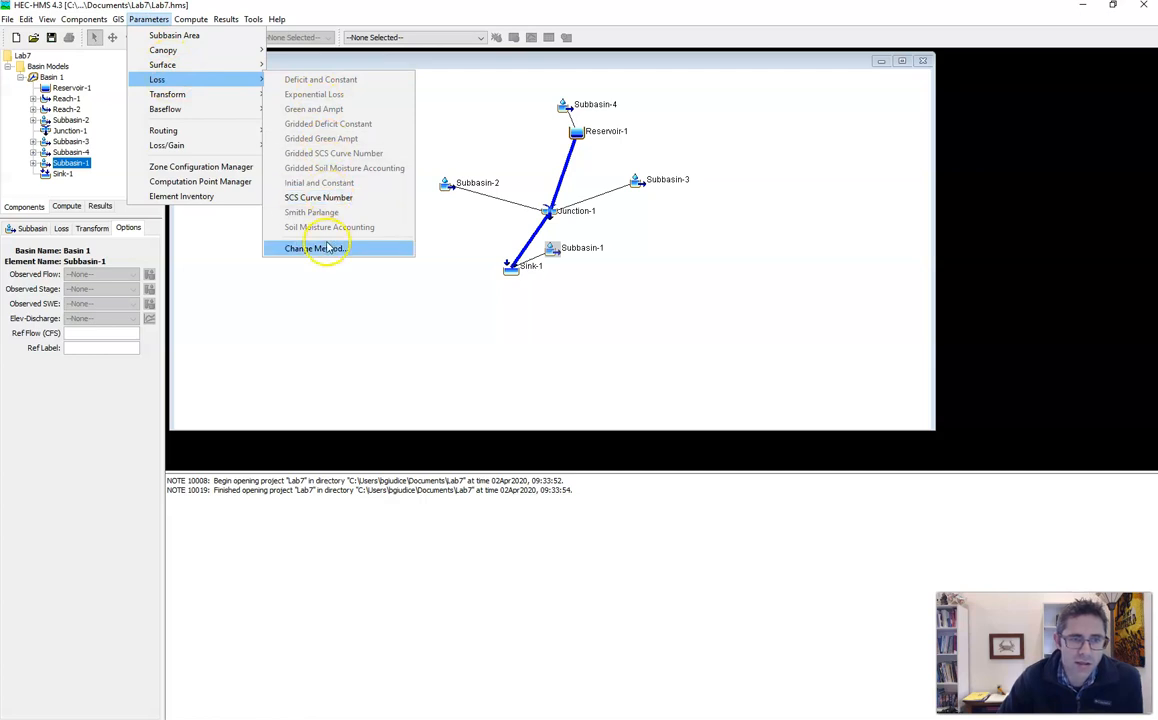
{"action": "left_click", "coordinate": [328, 333]}
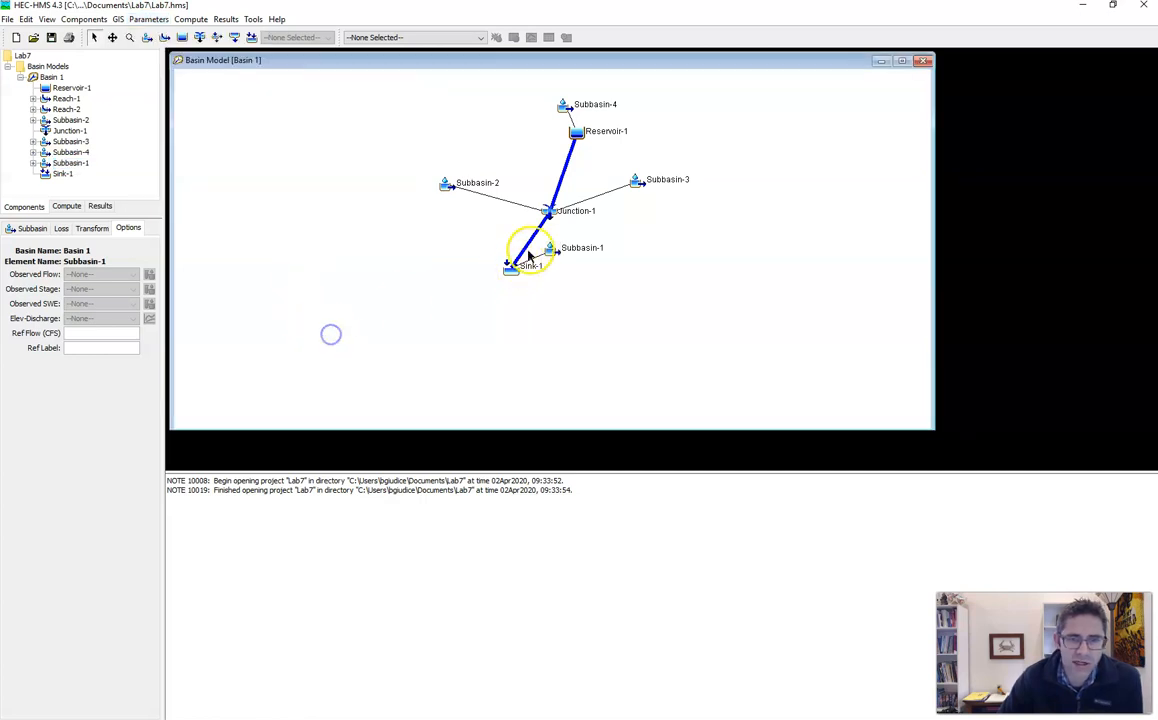
{"action": "left_click", "coordinate": [447, 186]}
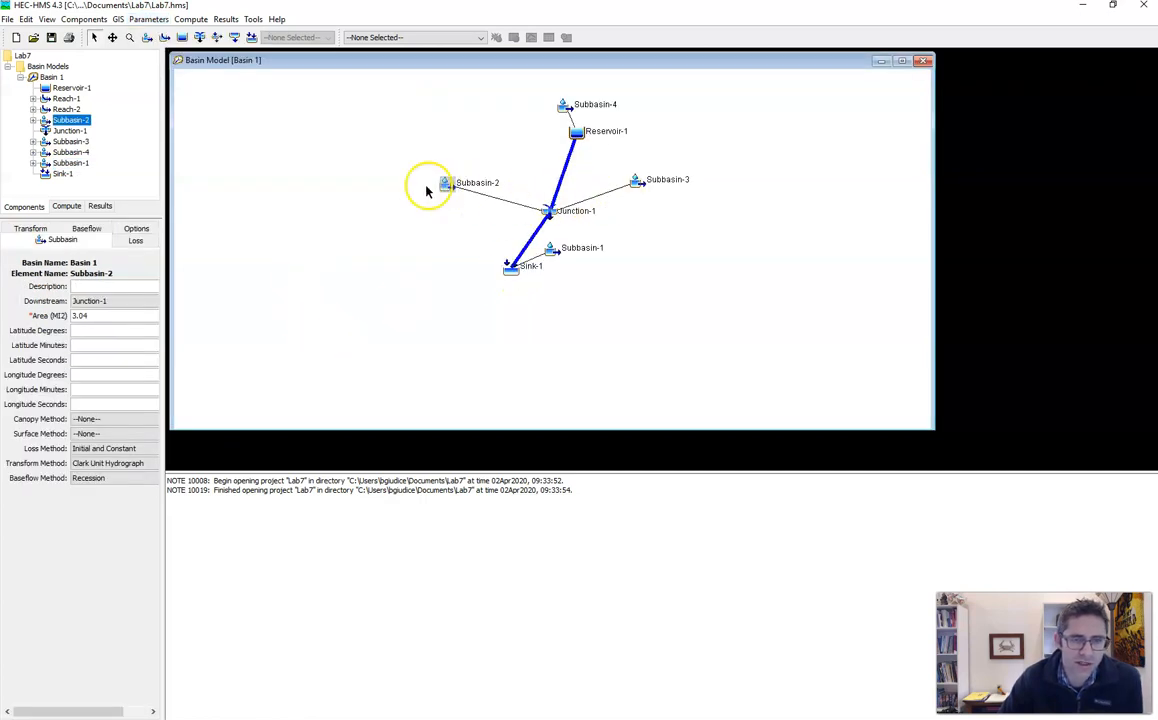
{"action": "left_click", "coordinate": [95, 21]}
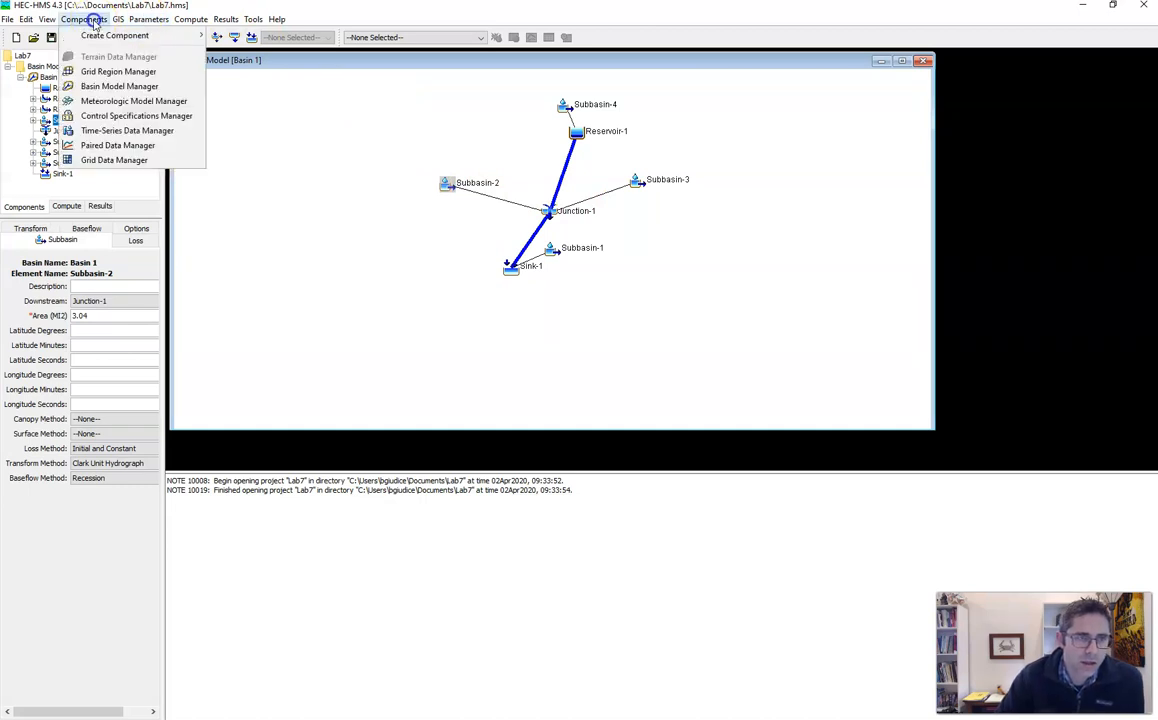
{"action": "left_click", "coordinate": [142, 9]}
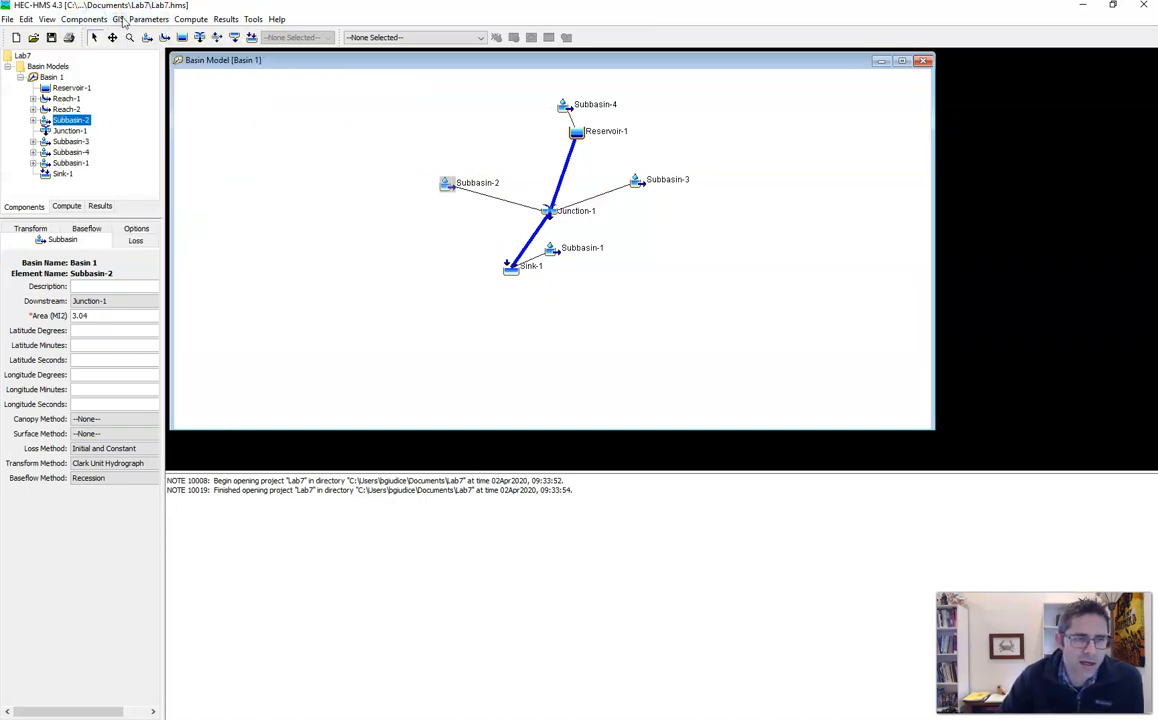
{"action": "left_click", "coordinate": [139, 20]}
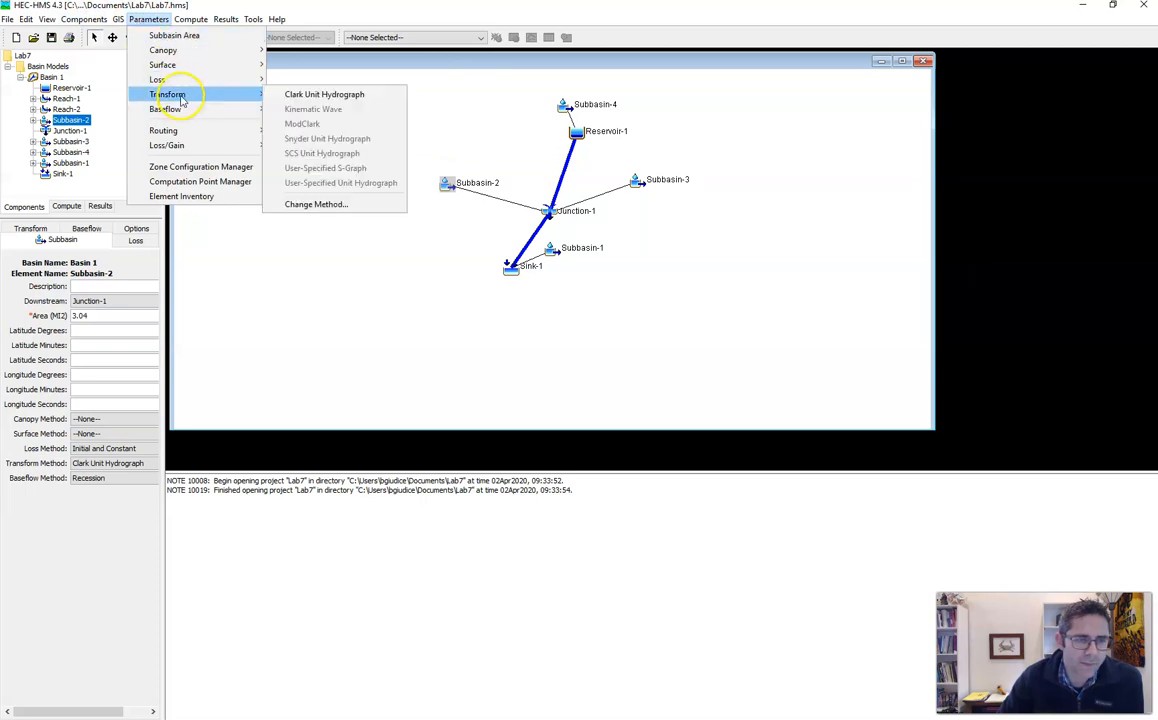
{"action": "mouse_move", "coordinate": [186, 84]}
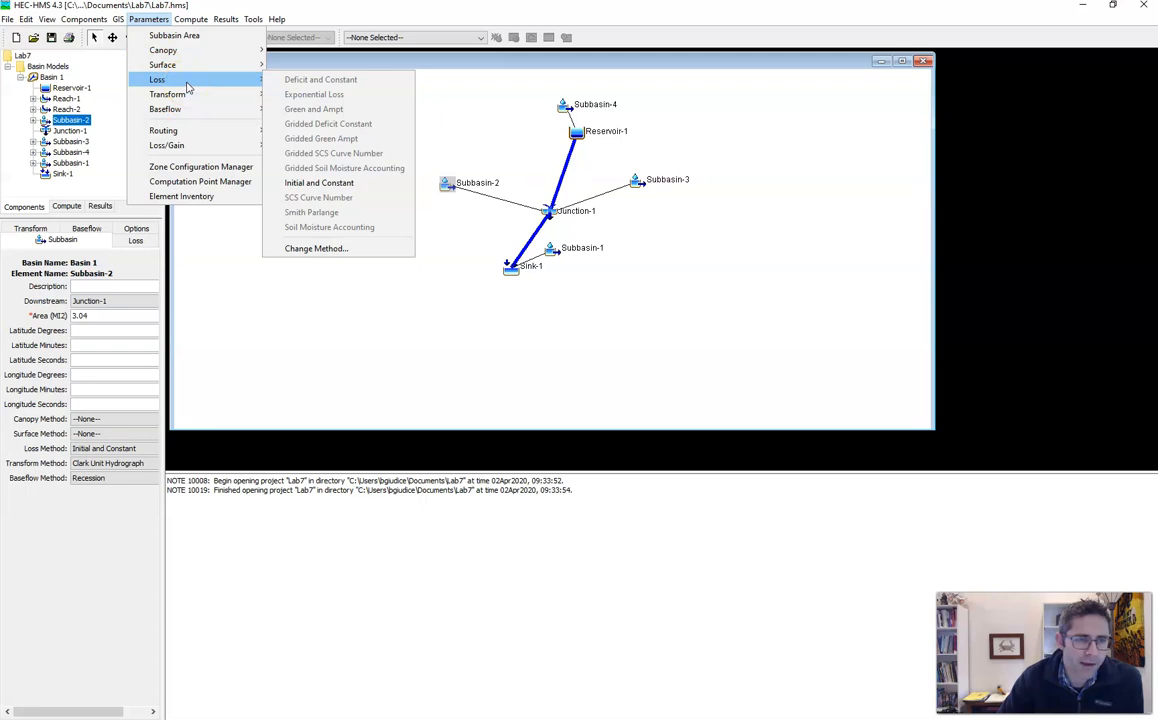
{"action": "left_click", "coordinate": [240, 292]}
- Change Subbasin-2's loss method to SCS Curve Number and its transform method to SCS Unit Hydrograph, accepting the loss of existing data
{"action": "left_click", "coordinate": [447, 189]}
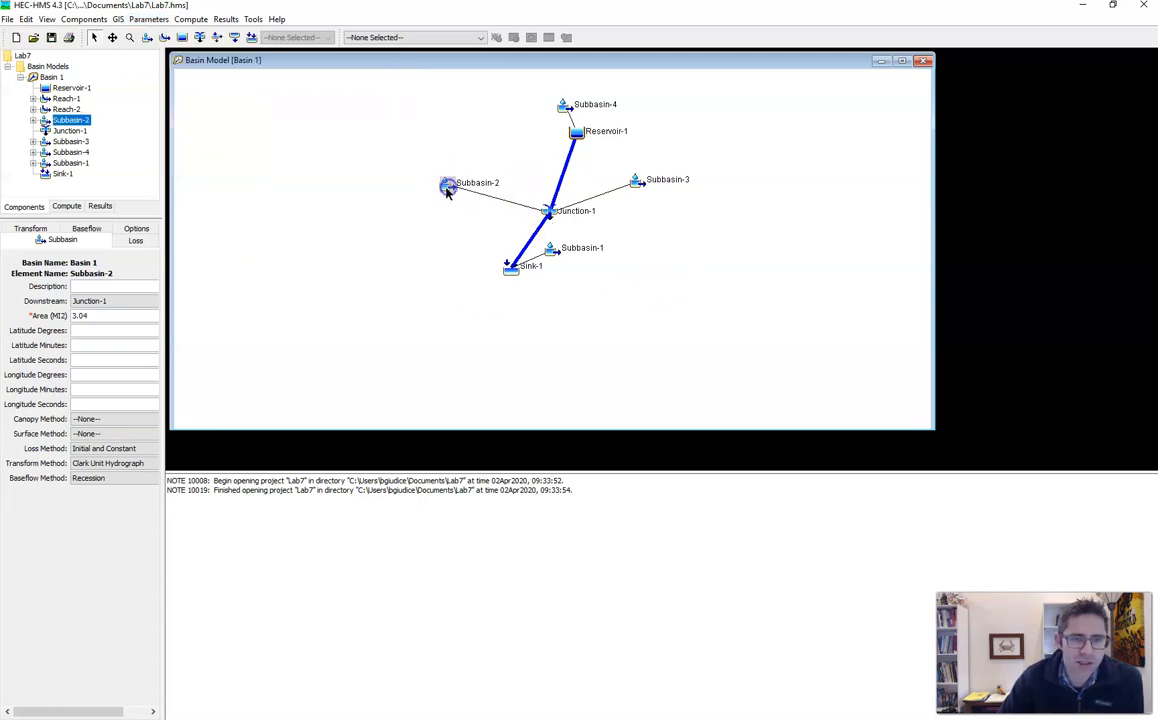
{"action": "left_click", "coordinate": [125, 448]}
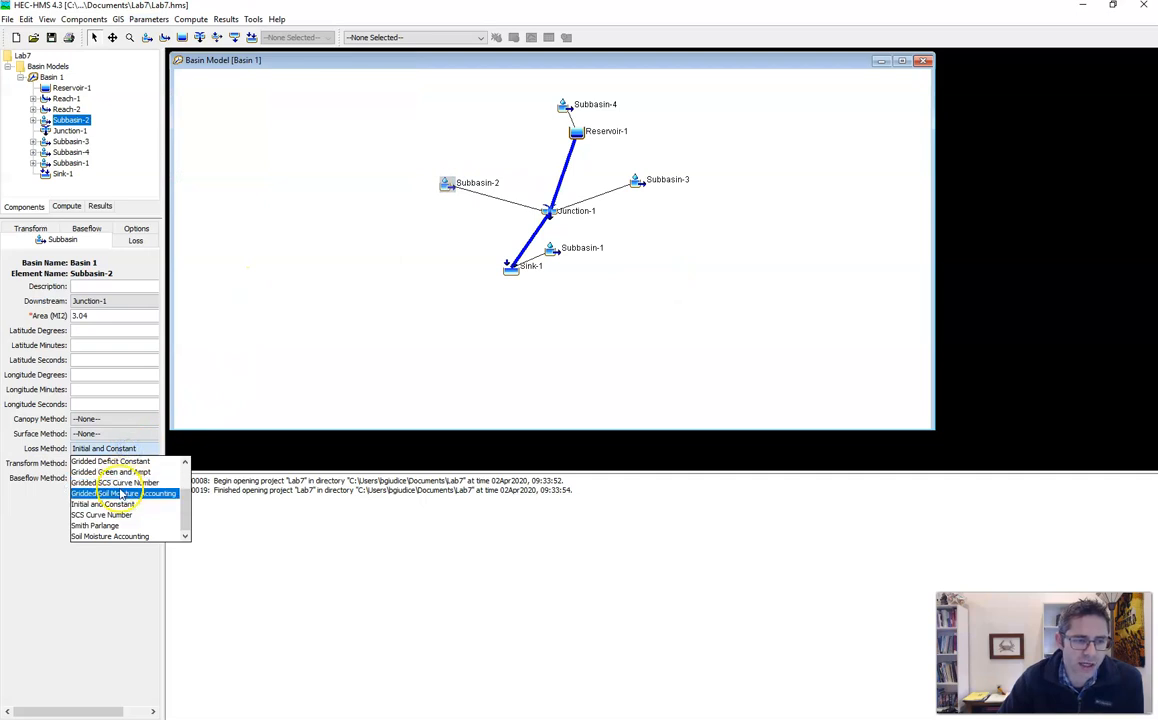
{"action": "left_click", "coordinate": [100, 514]}
{"action": "left_click", "coordinate": [78, 505]}
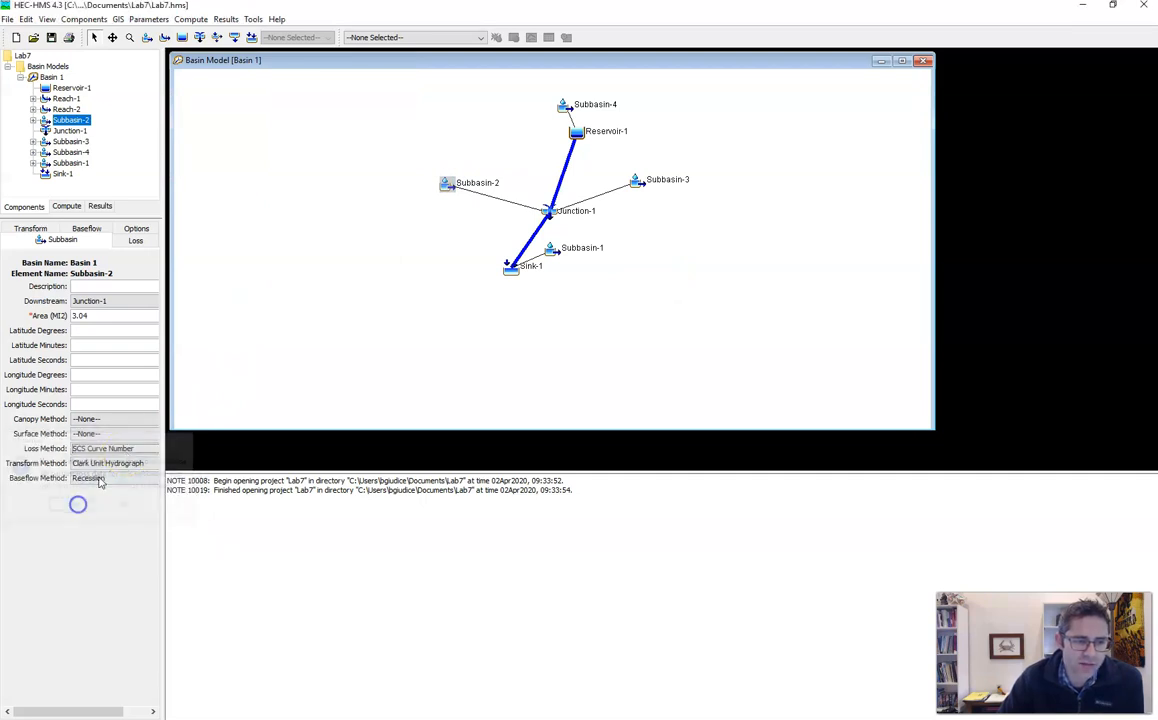
{"action": "left_click", "coordinate": [124, 463]}
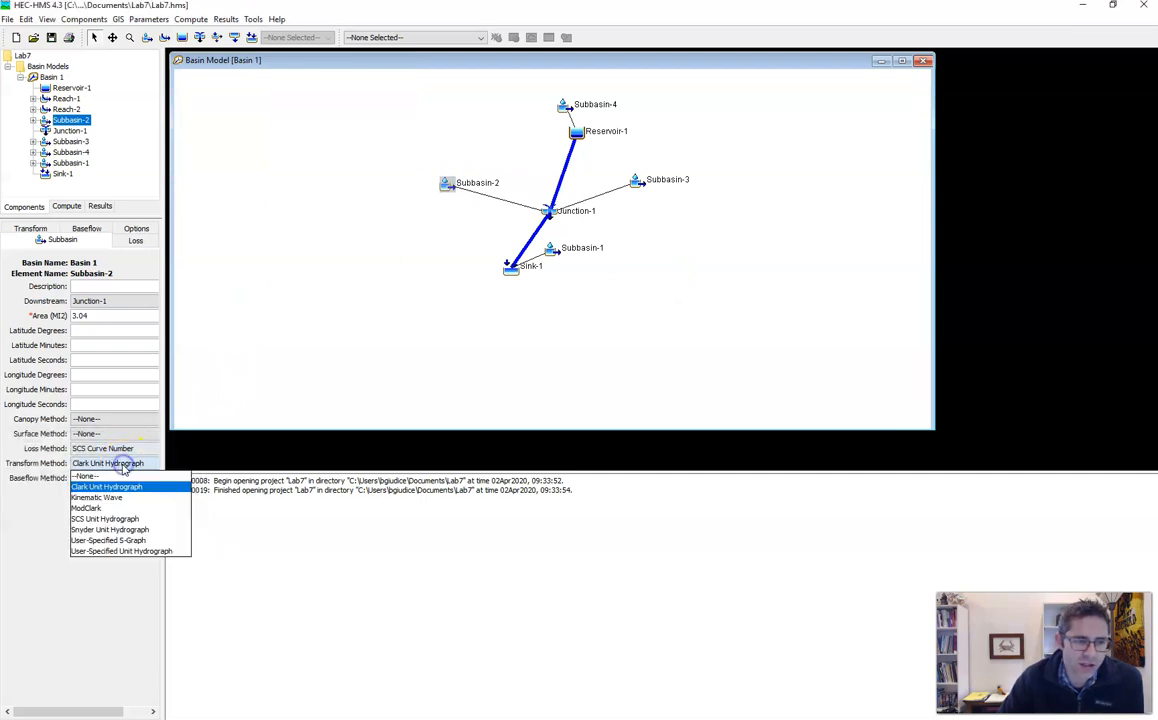
{"action": "left_click", "coordinate": [126, 520]}
{"action": "left_click", "coordinate": [80, 505]}
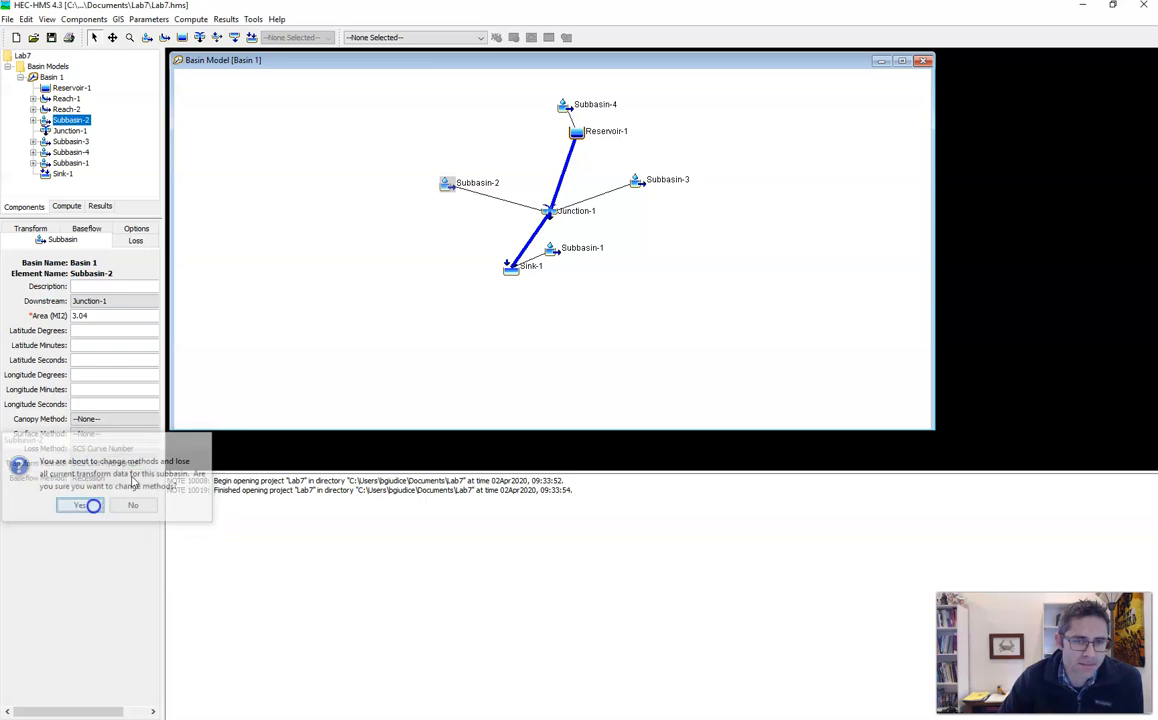
- Switch Subbasin-3 to the SCS Curve Number loss method and the SCS Unit Hydrograph transform method
{"action": "left_click", "coordinate": [636, 186]}
{"action": "left_click", "coordinate": [100, 449]}
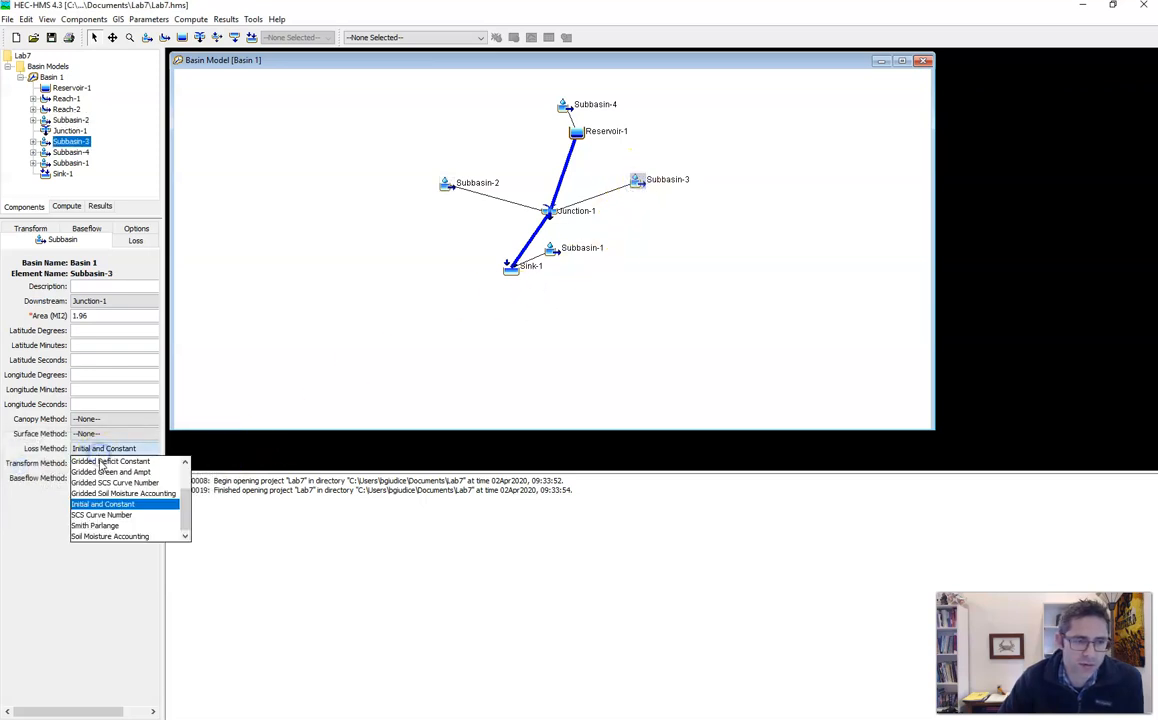
{"action": "left_click", "coordinate": [100, 514]}
{"action": "left_click", "coordinate": [82, 506]}
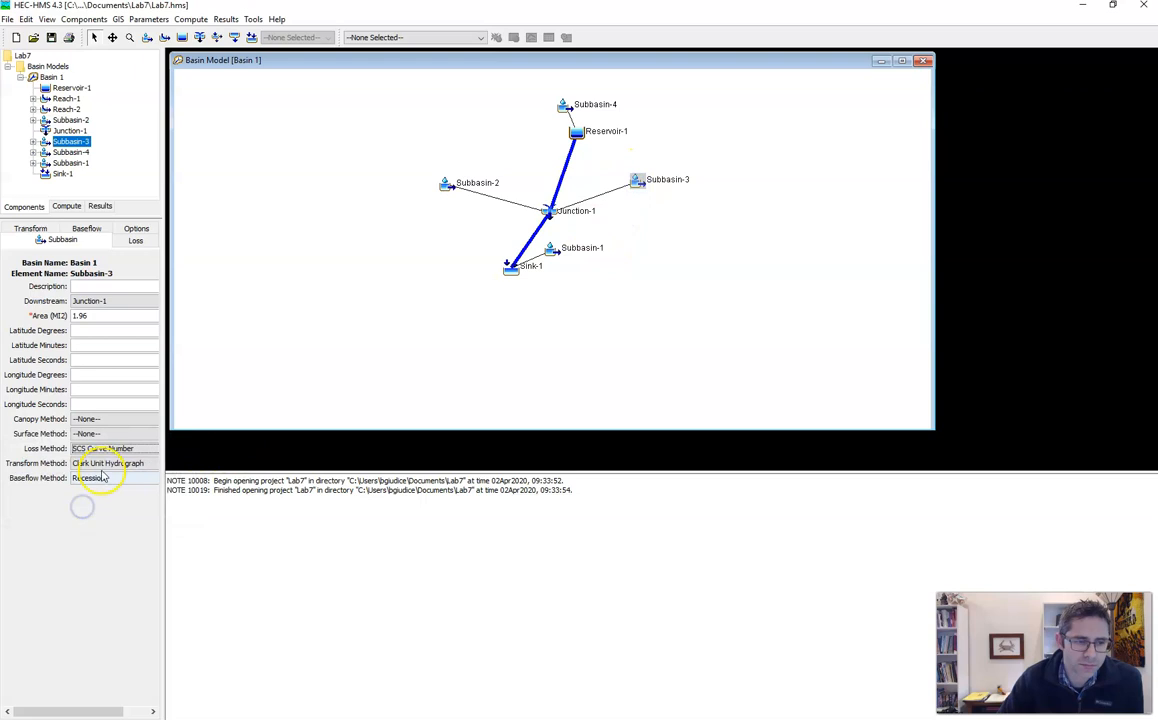
{"action": "left_click", "coordinate": [101, 470]}
{"action": "left_click", "coordinate": [111, 515]}
{"action": "left_click", "coordinate": [80, 506]}
- Give Subbasin-4 the SCS Curve Number loss method and the SCS Unit Hydrograph transform method
{"action": "left_click", "coordinate": [565, 105]}
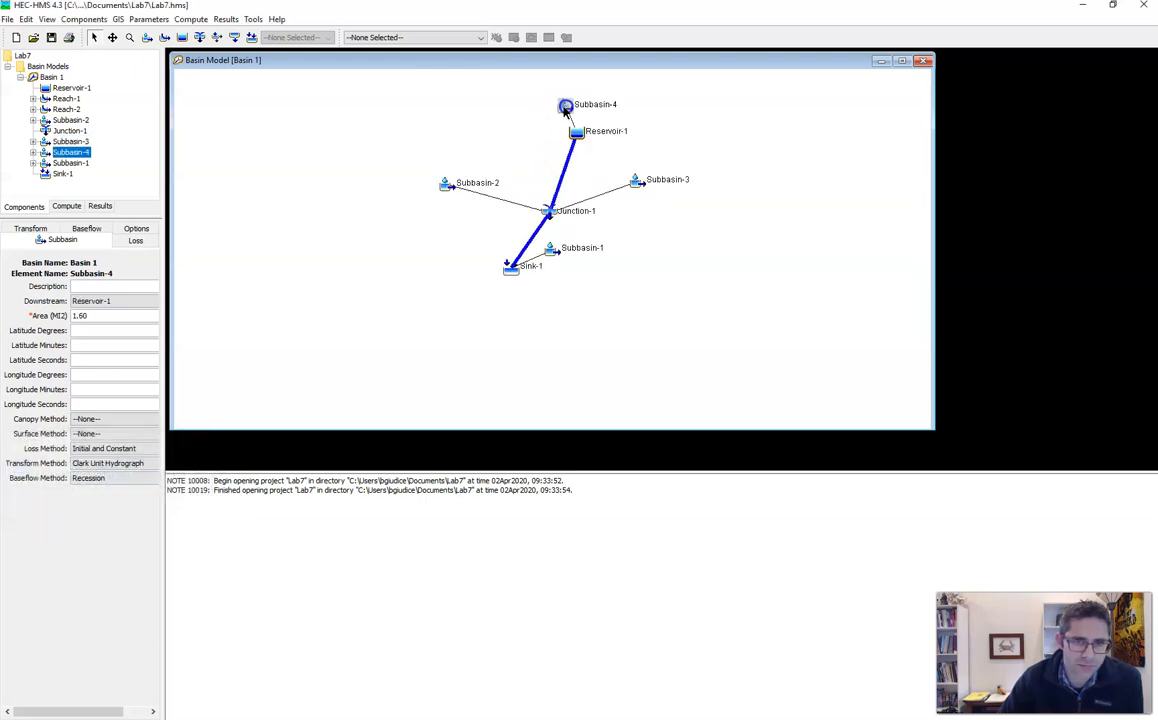
{"action": "left_click", "coordinate": [114, 448]}
{"action": "left_click", "coordinate": [108, 514]}
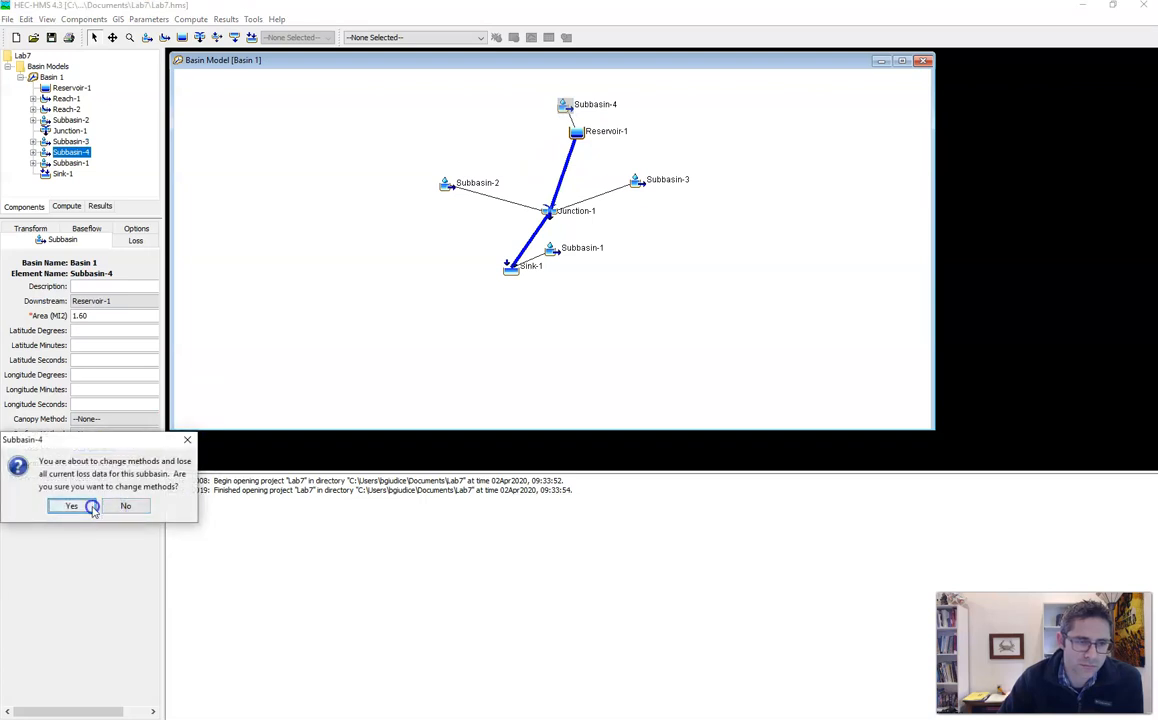
{"action": "left_click", "coordinate": [90, 506]}
{"action": "left_click", "coordinate": [109, 466]}
{"action": "left_click", "coordinate": [111, 516]}
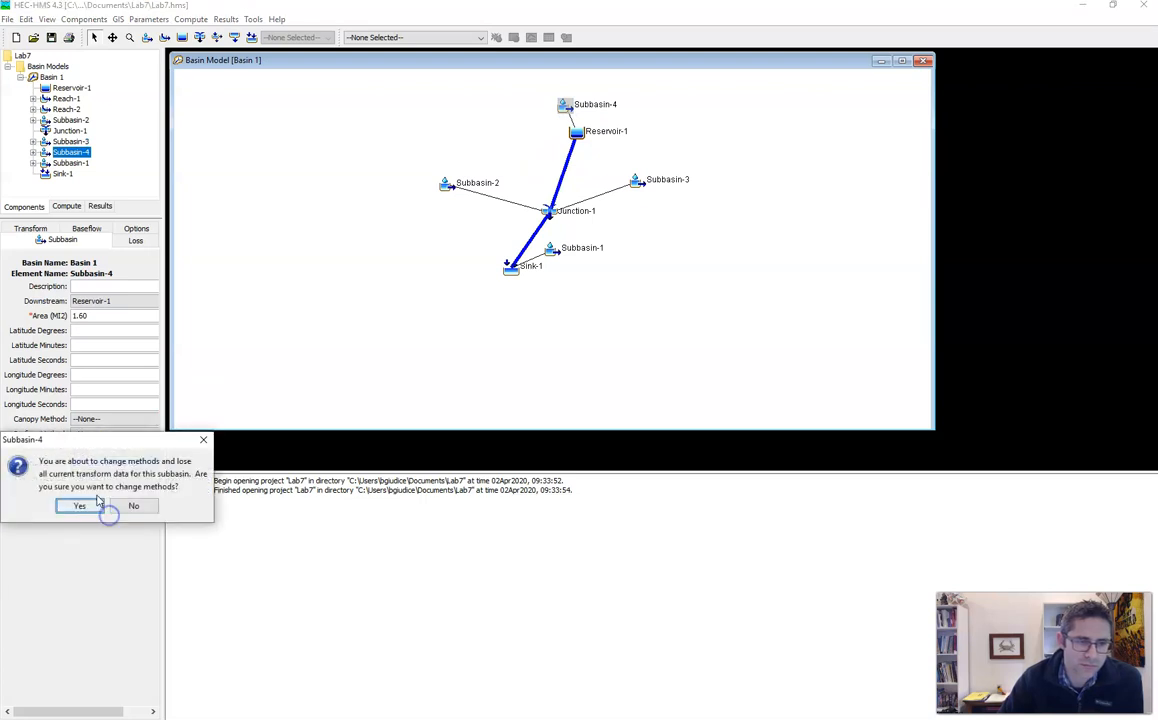
{"action": "left_click", "coordinate": [88, 506]}
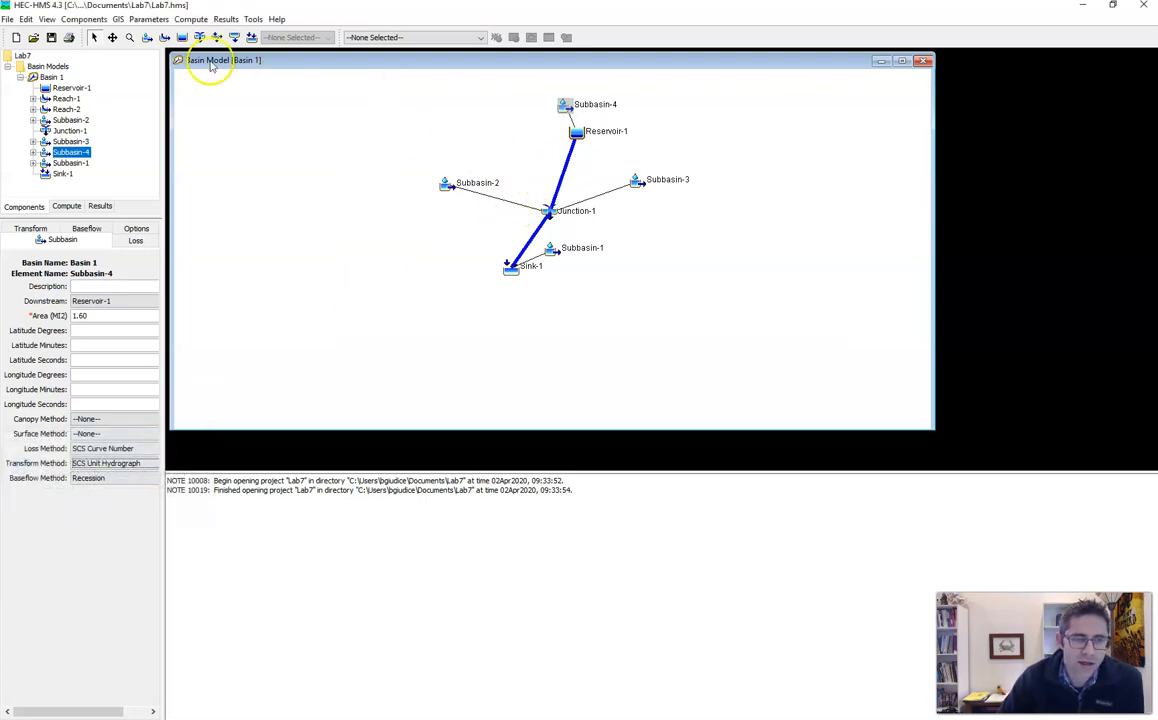
- In the all-elements Curve Number Loss table, set Subbasin-2's curve number to 58 and Subbasins 3 and 4 to 66.5 with 14% impervious, then apply and close
{"action": "left_click", "coordinate": [148, 19]}
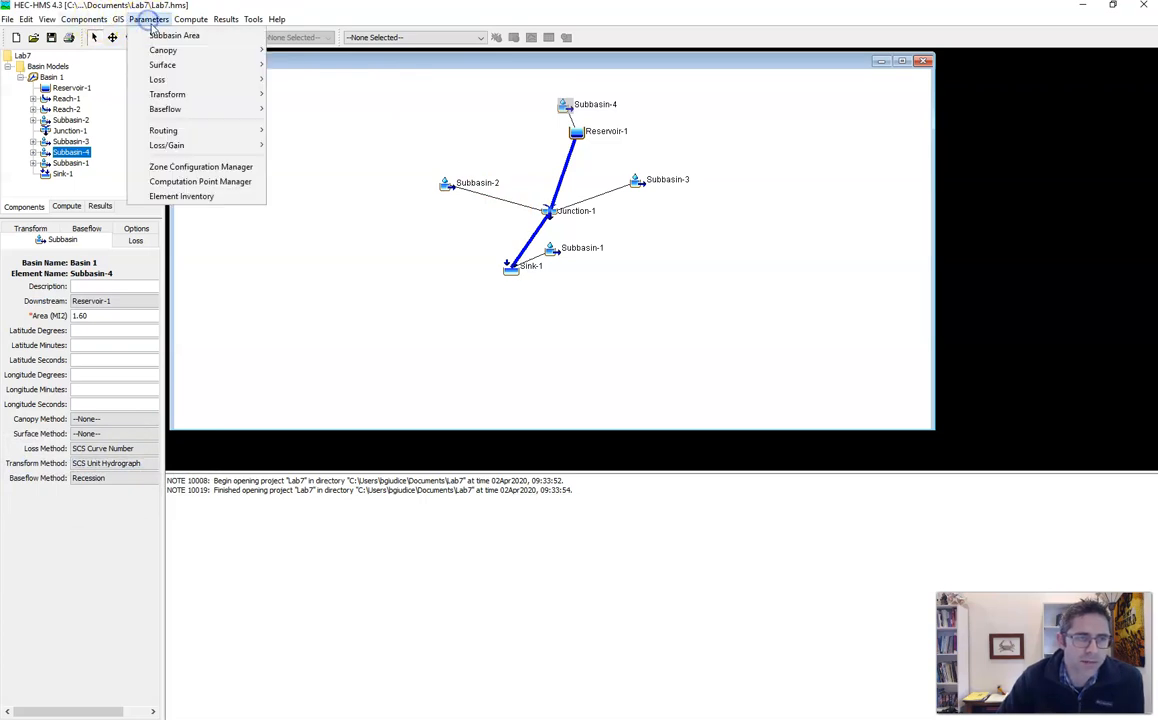
{"action": "mouse_move", "coordinate": [180, 84]}
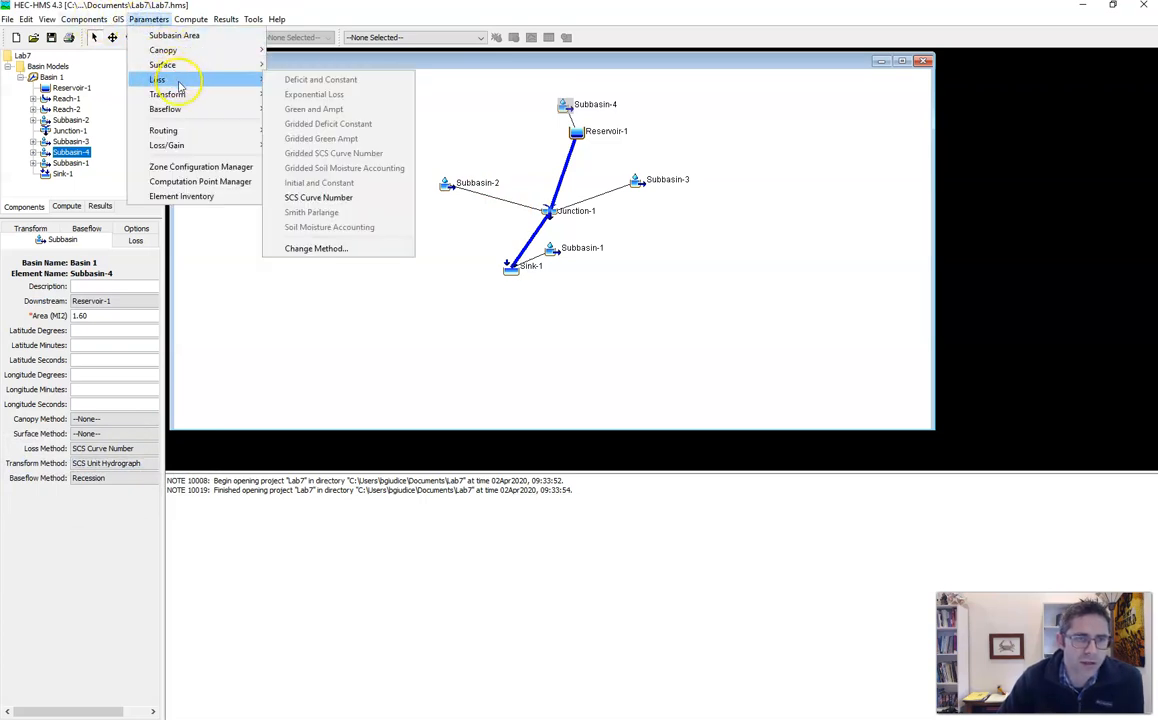
{"action": "left_click", "coordinate": [302, 196]}
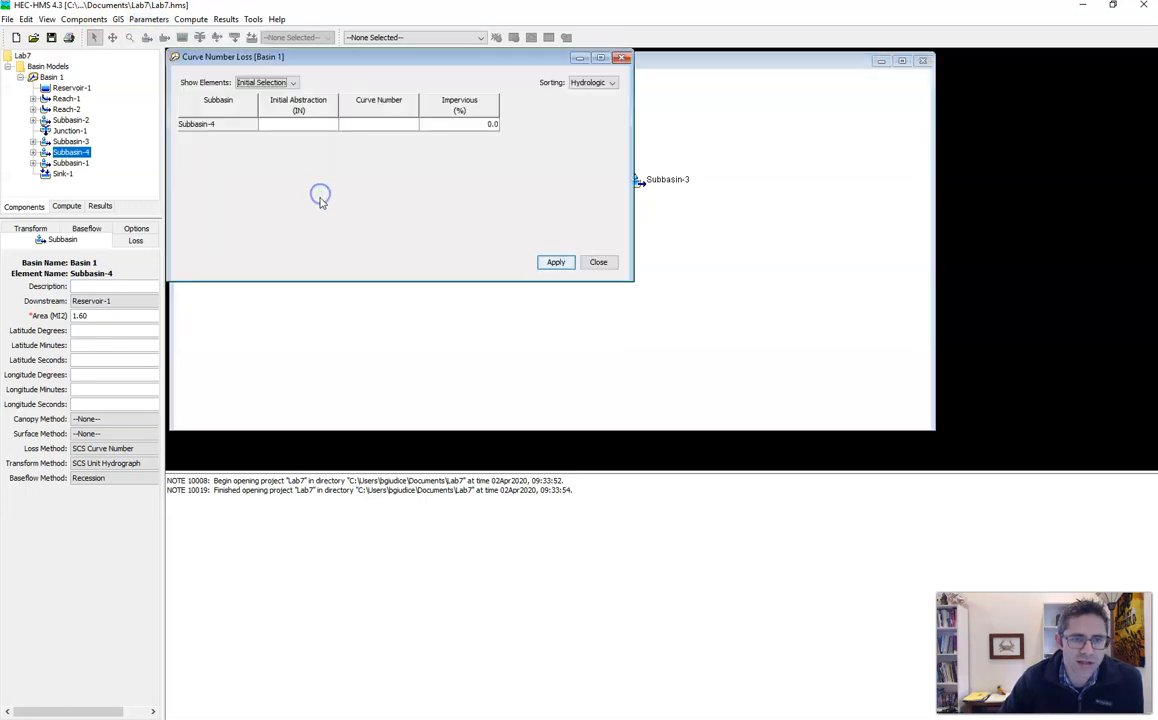
{"action": "left_click", "coordinate": [266, 82]}
{"action": "left_click", "coordinate": [258, 100]}
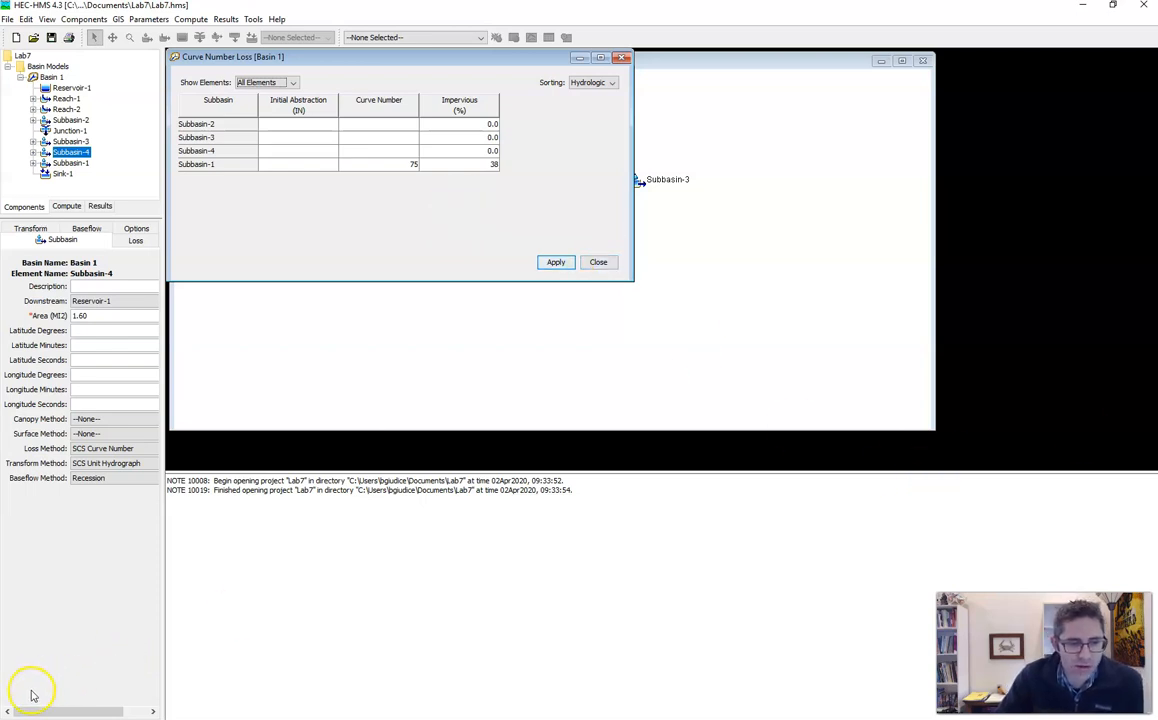
{"action": "type", "text": "58\t0.0 66.5\t14 66.5\t14"}
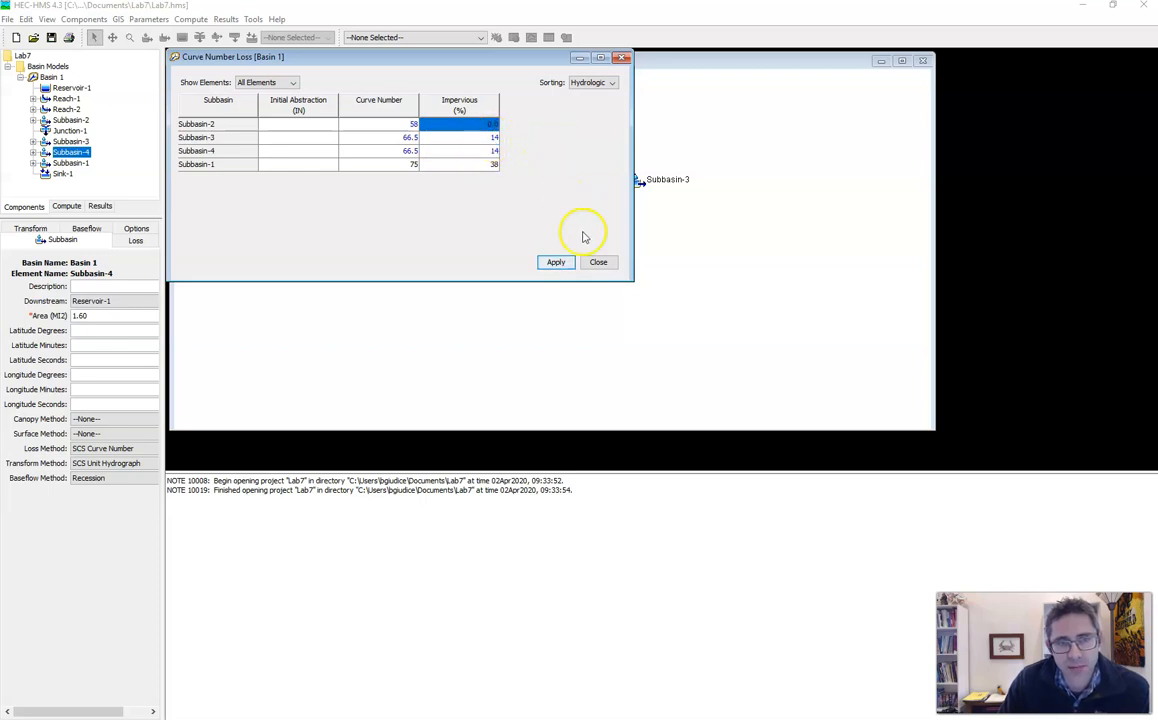
{"action": "left_click", "coordinate": [558, 263]}
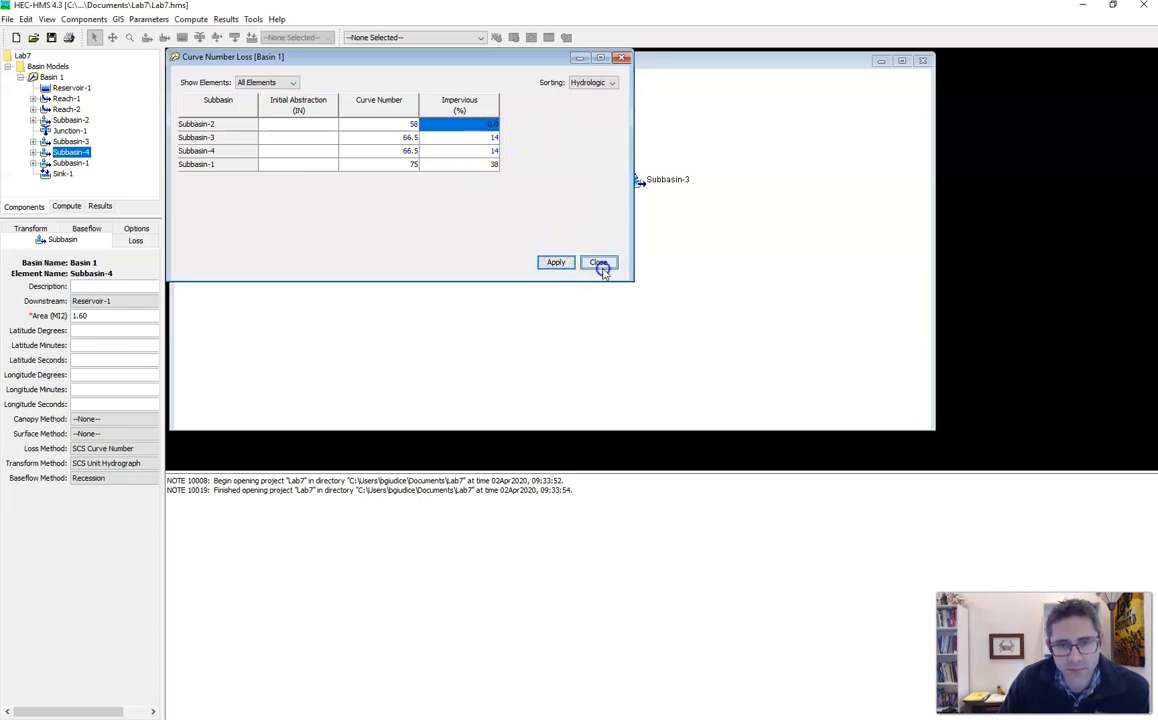
{"action": "left_click", "coordinate": [598, 263]}
- Open the SCS Unit Hydrograph transform table for Basin 1 and show all elements
{"action": "left_click", "coordinate": [140, 19]}
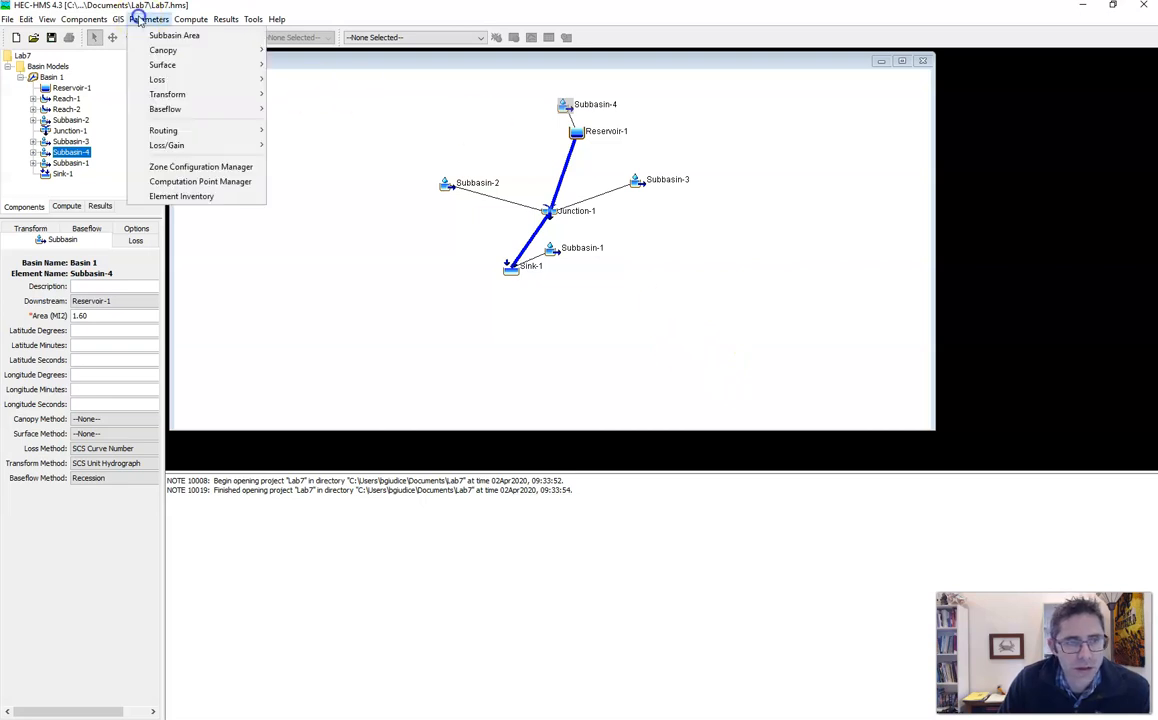
{"action": "mouse_move", "coordinate": [181, 82]}
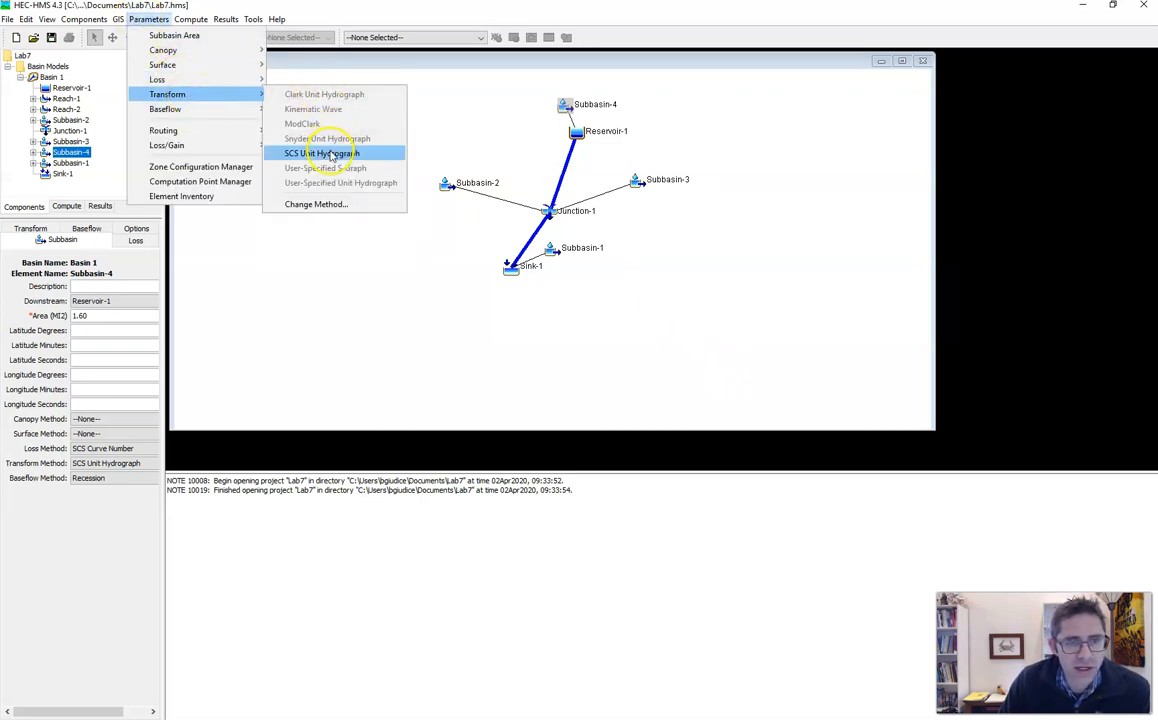
{"action": "left_click", "coordinate": [330, 152]}
{"action": "left_click", "coordinate": [292, 82]}
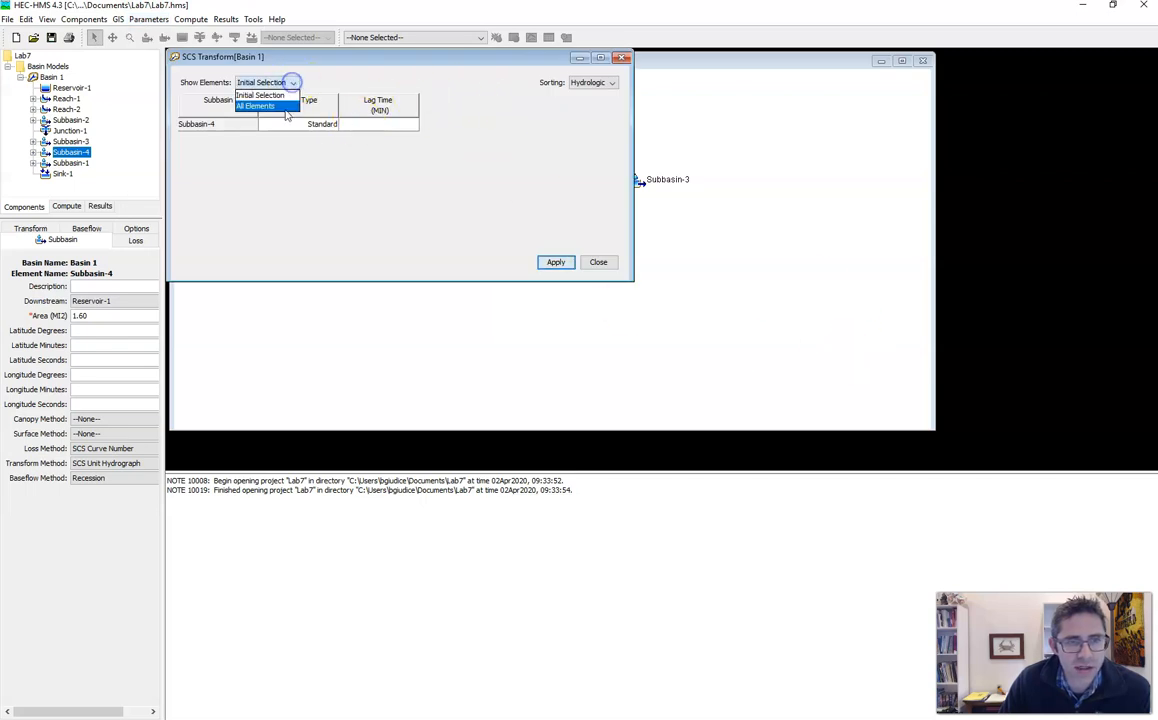
{"action": "left_click", "coordinate": [284, 103]}
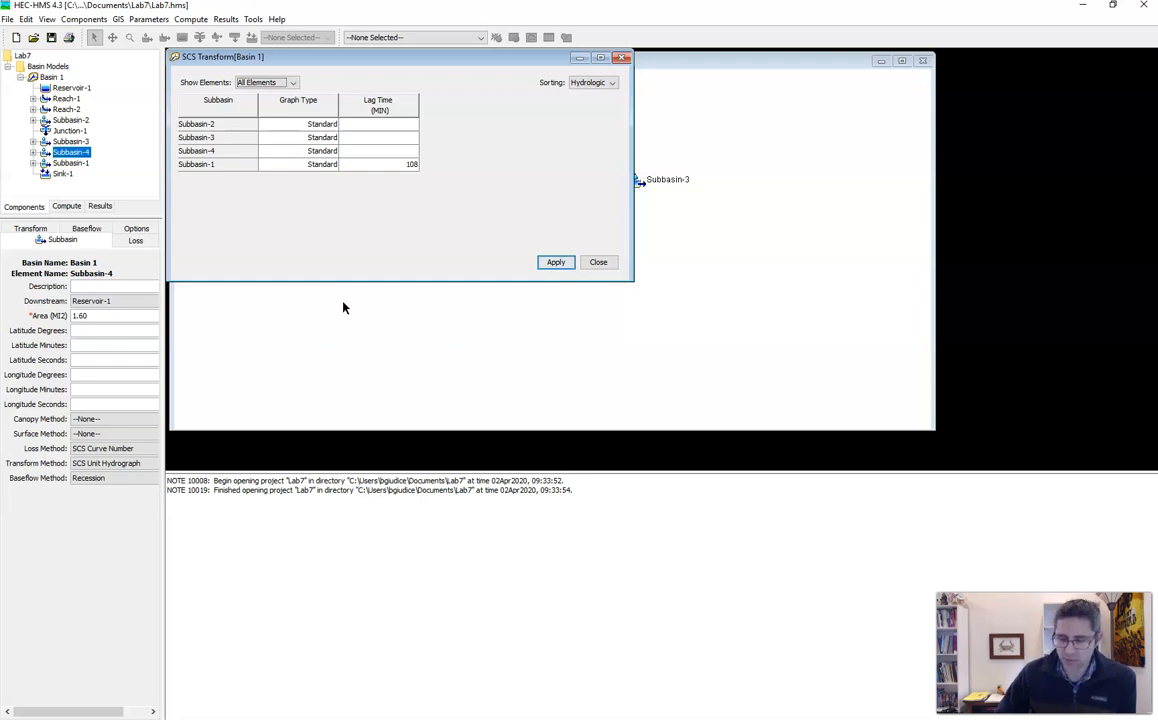
- Set the lag times of Subbasin-2, Subbasin-3 and Subbasin-4 to 180, 144 and 144 minutes, then apply and close the table
{"action": "left_click", "coordinate": [388, 124]}
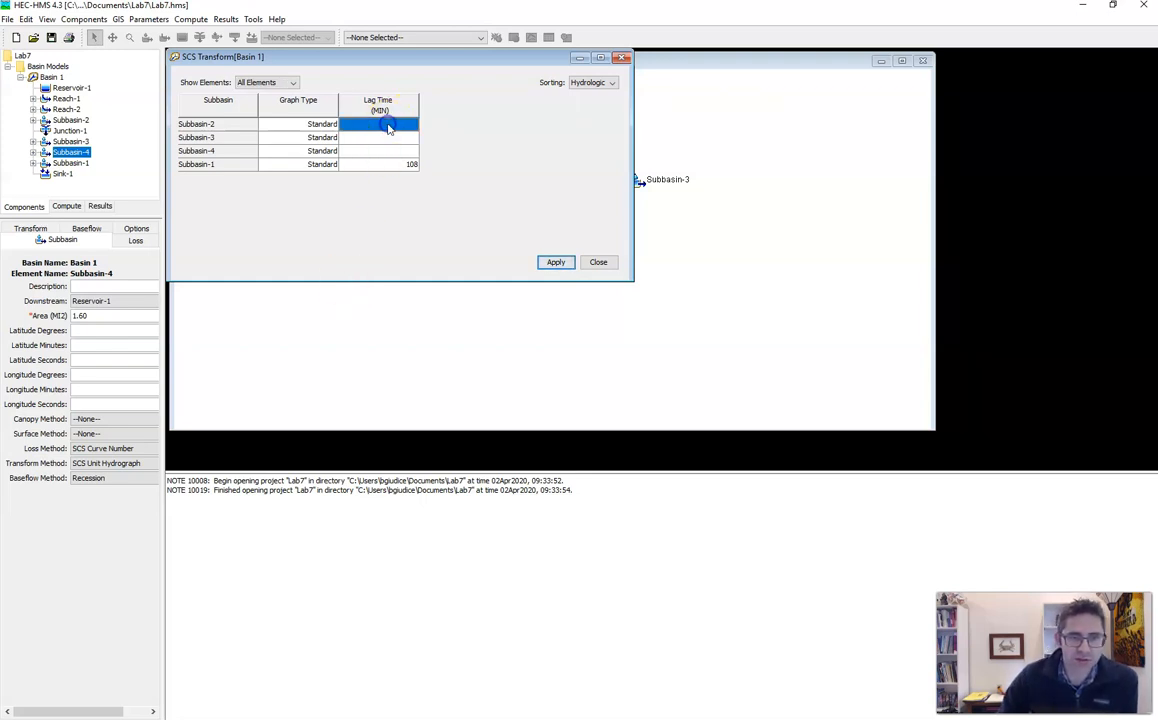
{"action": "type", "text": "180"}
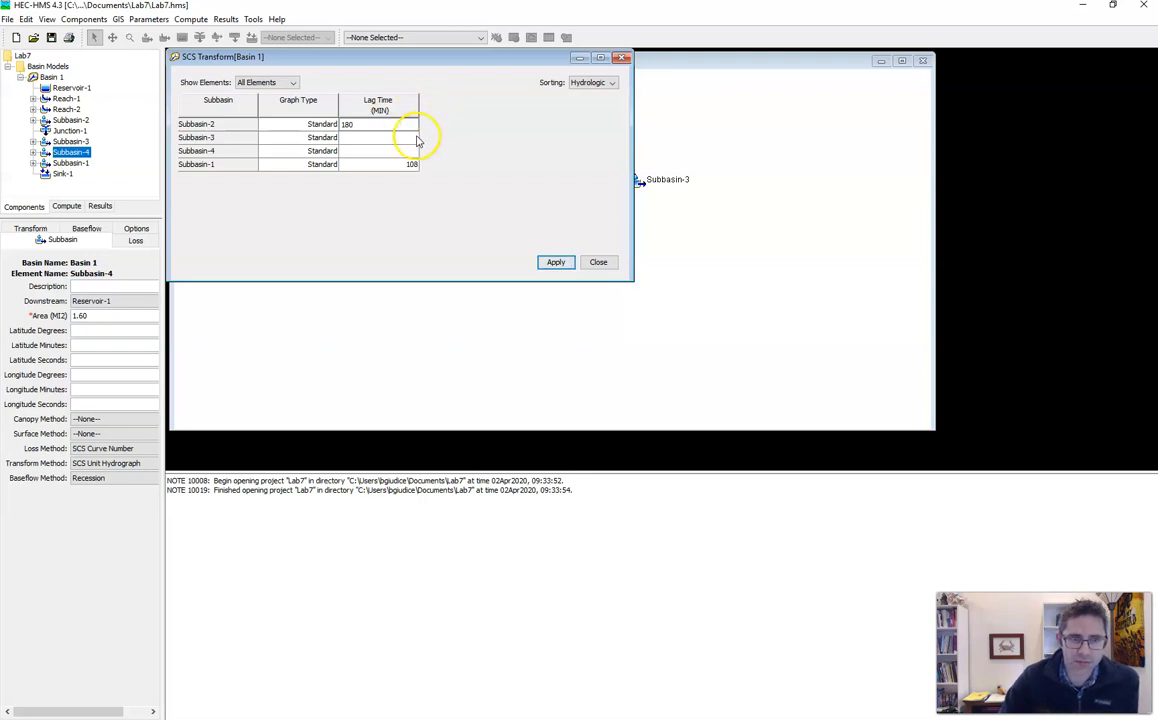
{"action": "left_click", "coordinate": [415, 139]}
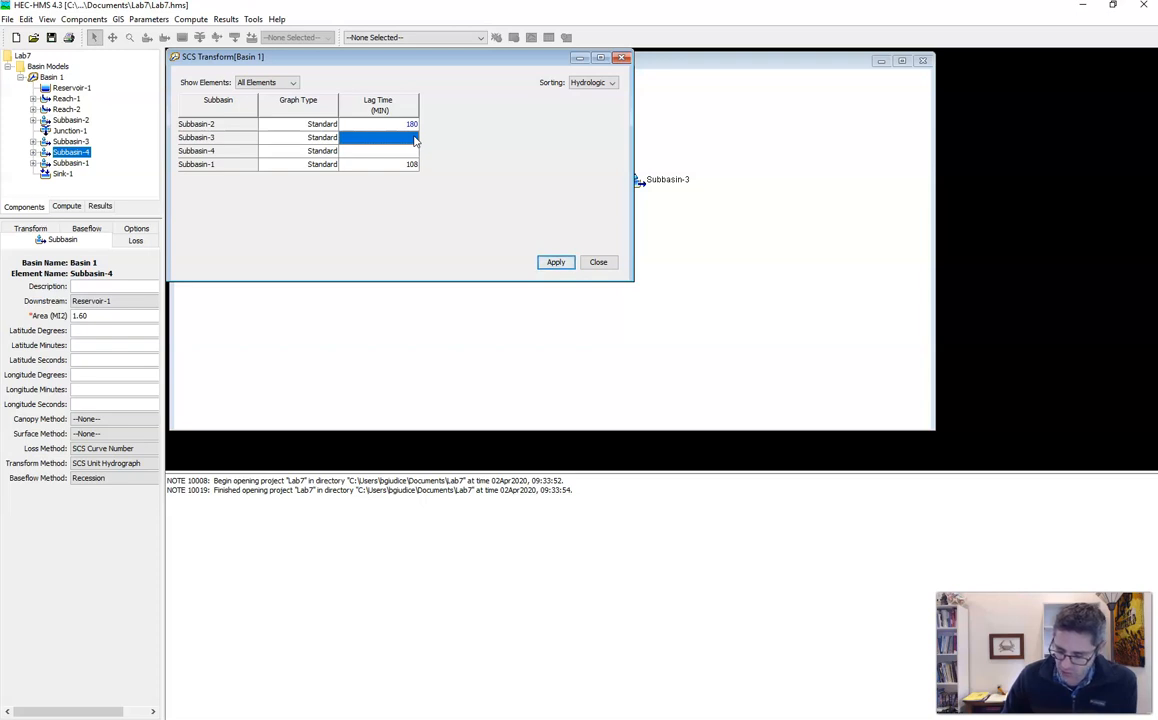
{"action": "type", "text": "144"}
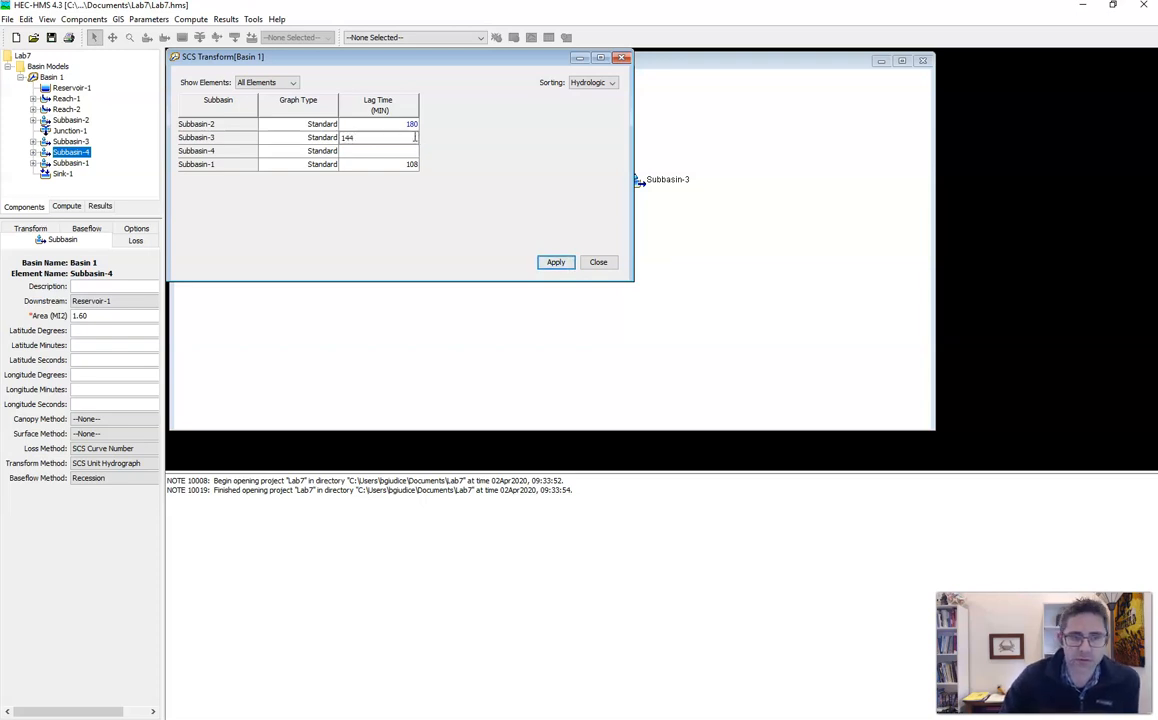
{"action": "key", "text": "Return"}
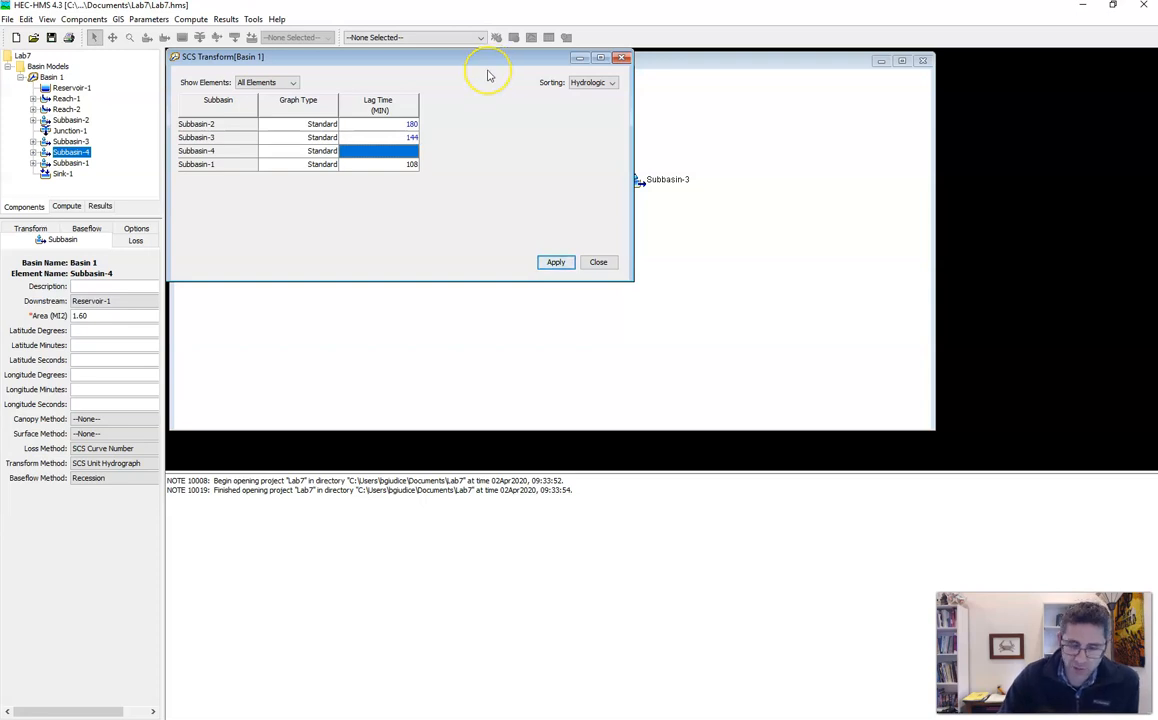
{"action": "type", "text": "1"}
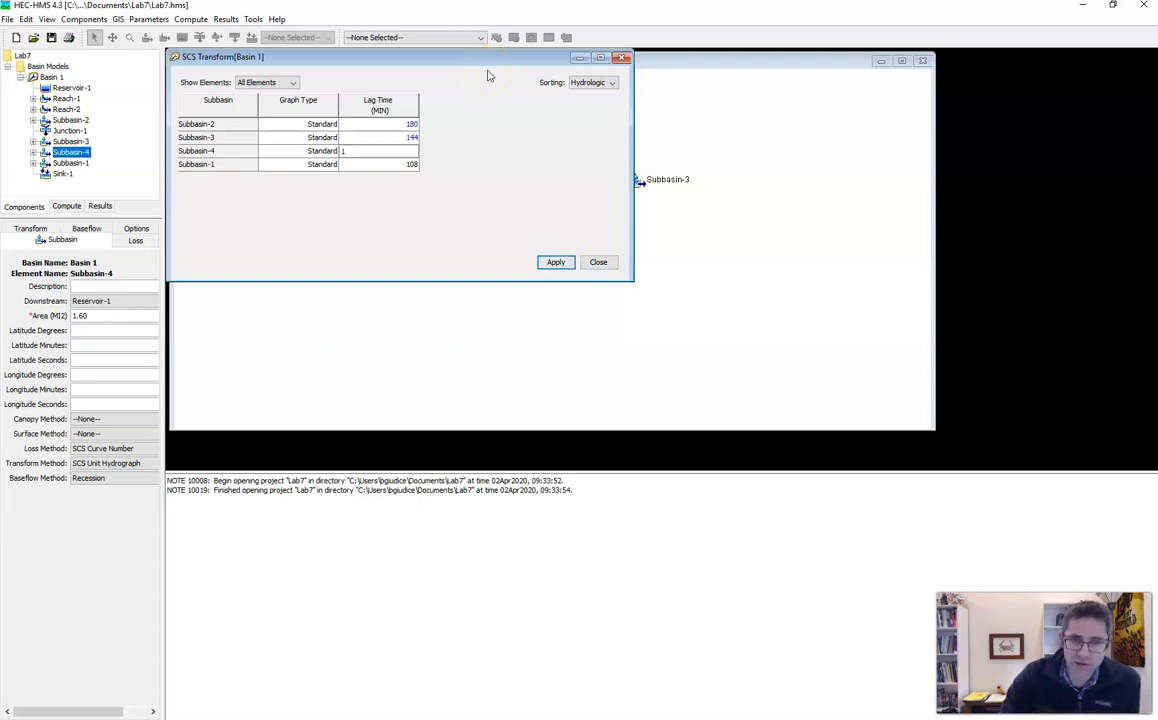
{"action": "type", "text": "44"}
{"action": "left_click", "coordinate": [411, 126]}
{"action": "left_click", "coordinate": [565, 265]}
{"action": "left_click", "coordinate": [598, 263]}
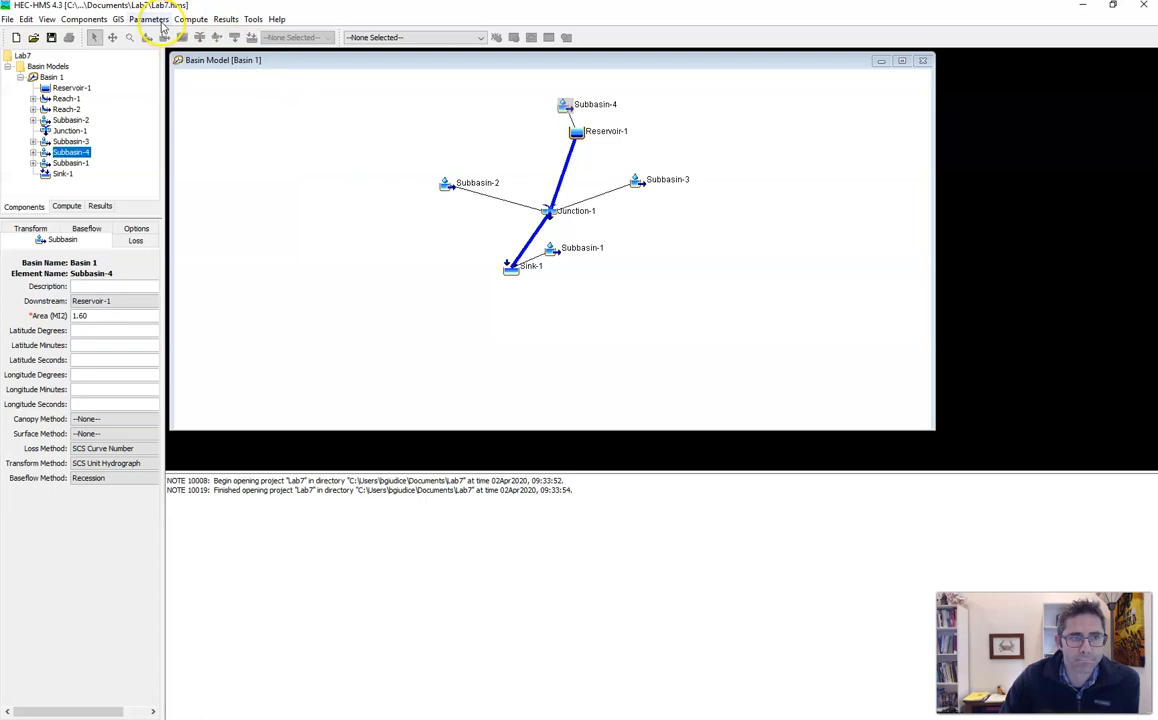
{"action": "left_click", "coordinate": [160, 22]}
{"action": "left_click", "coordinate": [184, 108]}
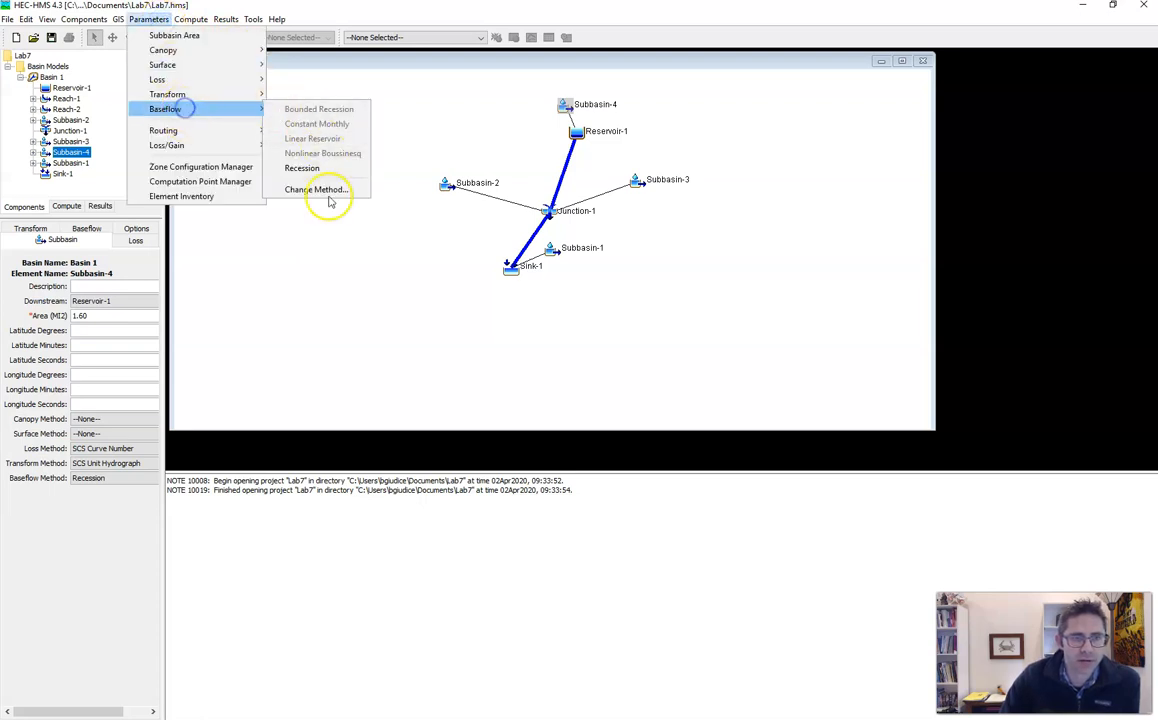
{"action": "left_click", "coordinate": [326, 264]}
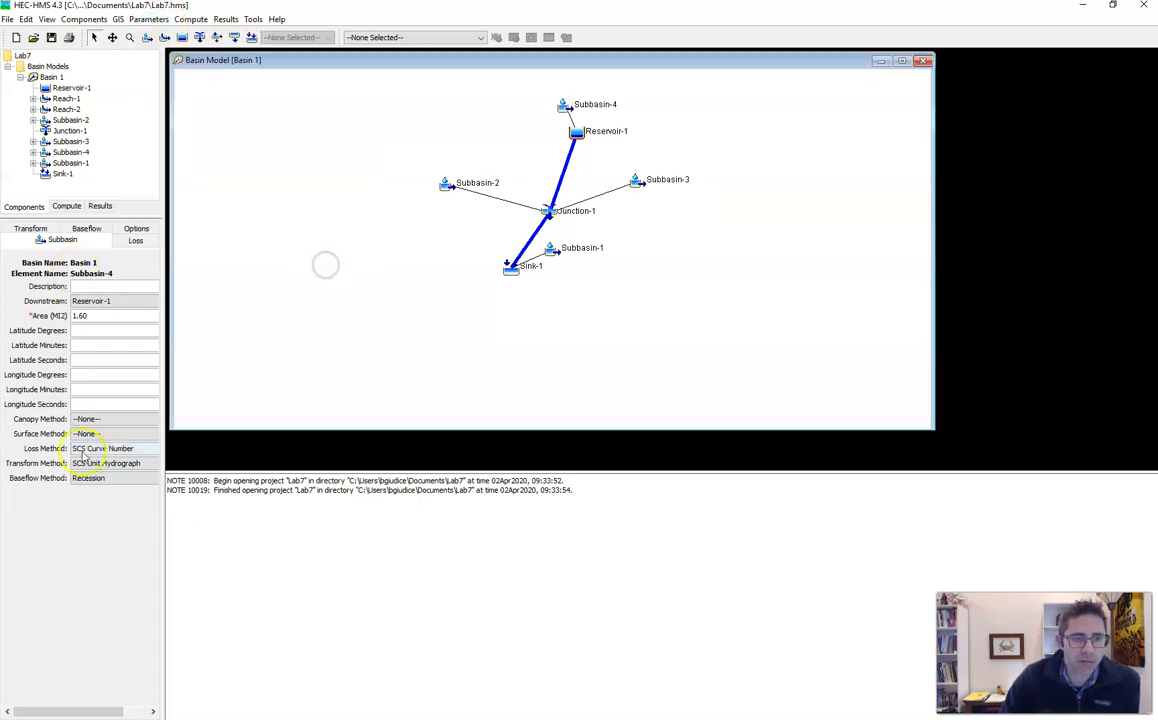
- Check that Subbasin-1 uses no baseflow method, and change Subbasin-2's baseflow method to None, accepting the loss of its baseflow data
{"action": "left_click", "coordinate": [551, 251]}
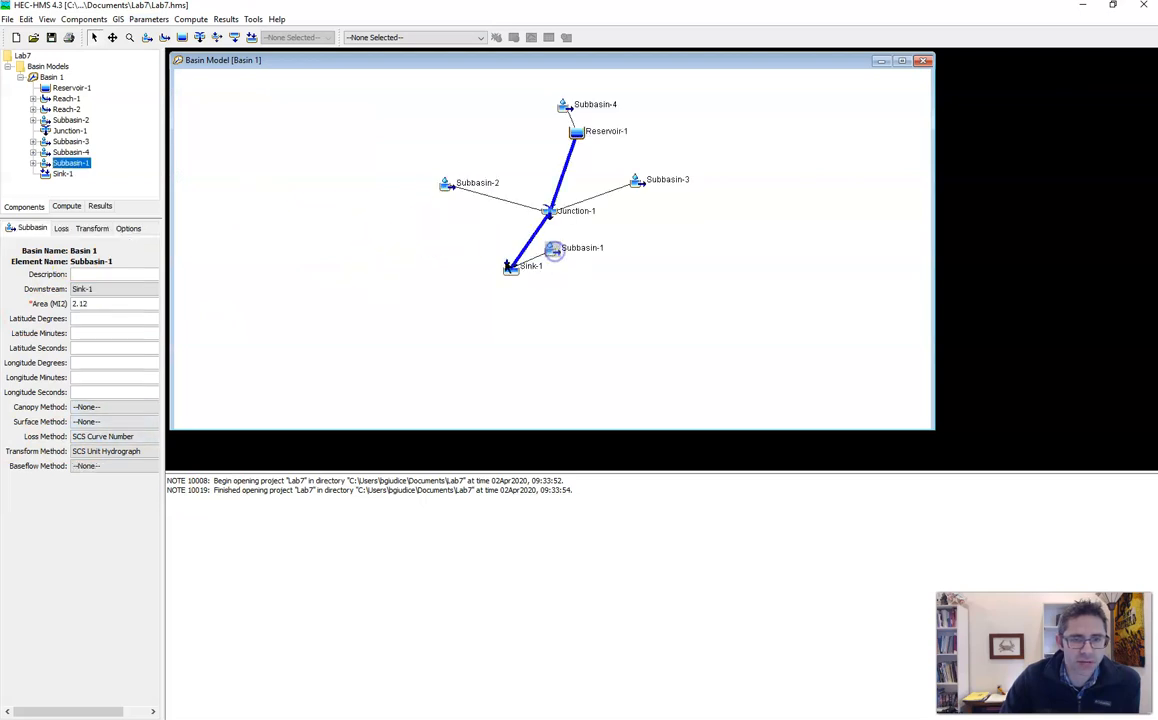
{"action": "left_click", "coordinate": [140, 467]}
{"action": "left_click", "coordinate": [139, 466]}
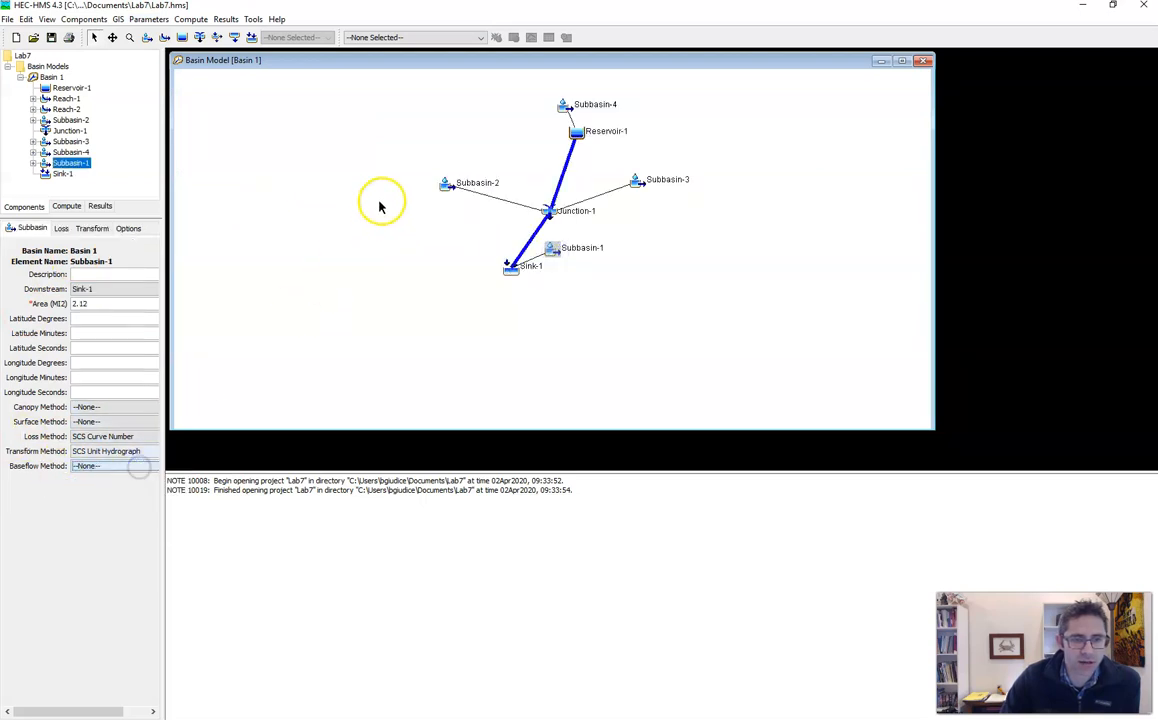
{"action": "left_click", "coordinate": [449, 184]}
{"action": "left_click", "coordinate": [145, 478]}
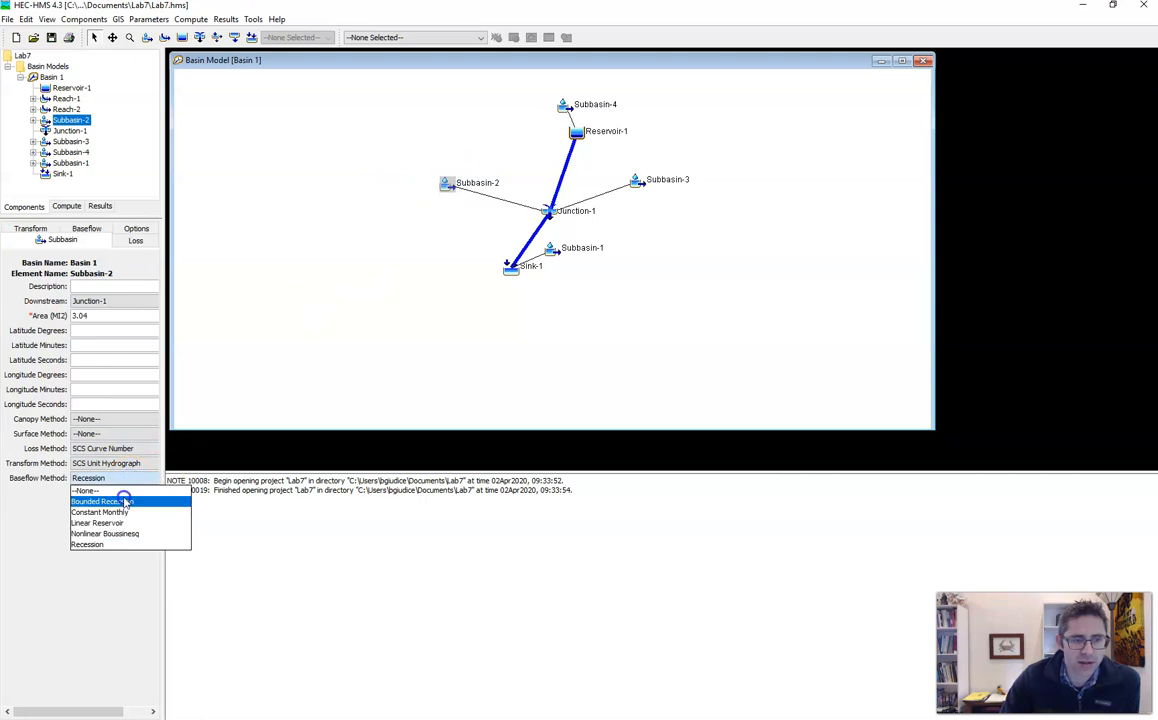
{"action": "left_click", "coordinate": [130, 502]}
{"action": "left_click", "coordinate": [142, 506]}
{"action": "left_click", "coordinate": [138, 478]}
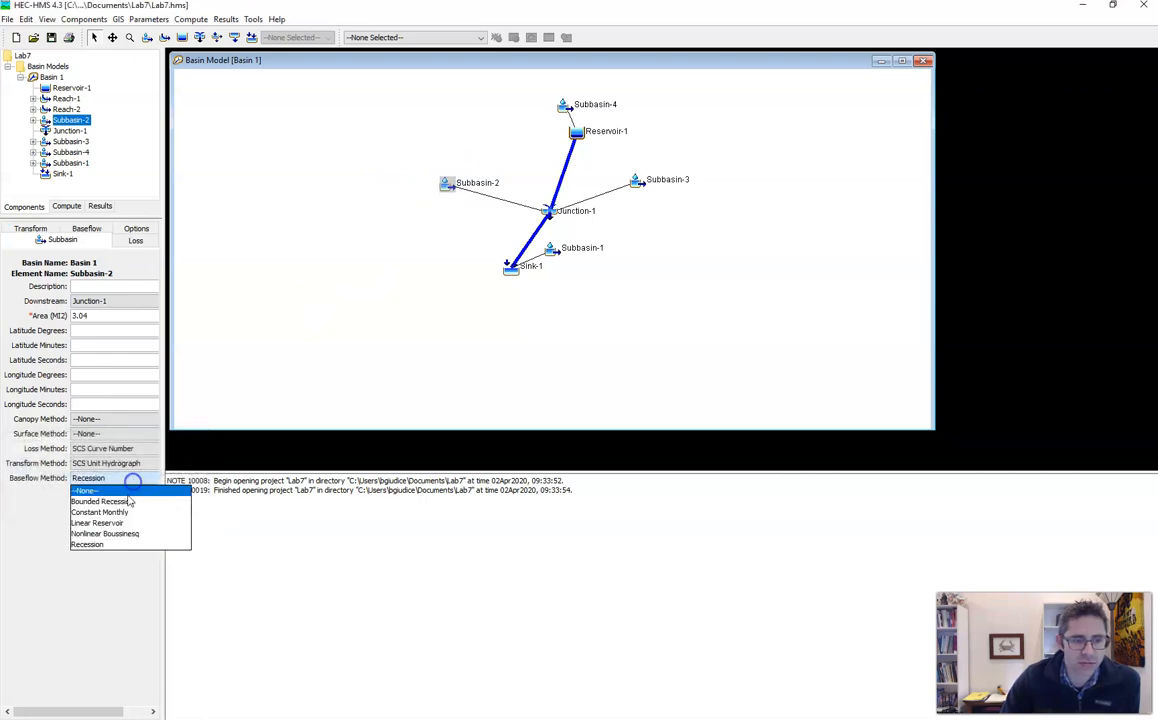
{"action": "left_click", "coordinate": [128, 498]}
{"action": "left_click", "coordinate": [75, 507]}
- Change the baseflow method of Subbasin-3 and Subbasin-4 to None, accepting the loss of their baseflow data
{"action": "left_click", "coordinate": [636, 181]}
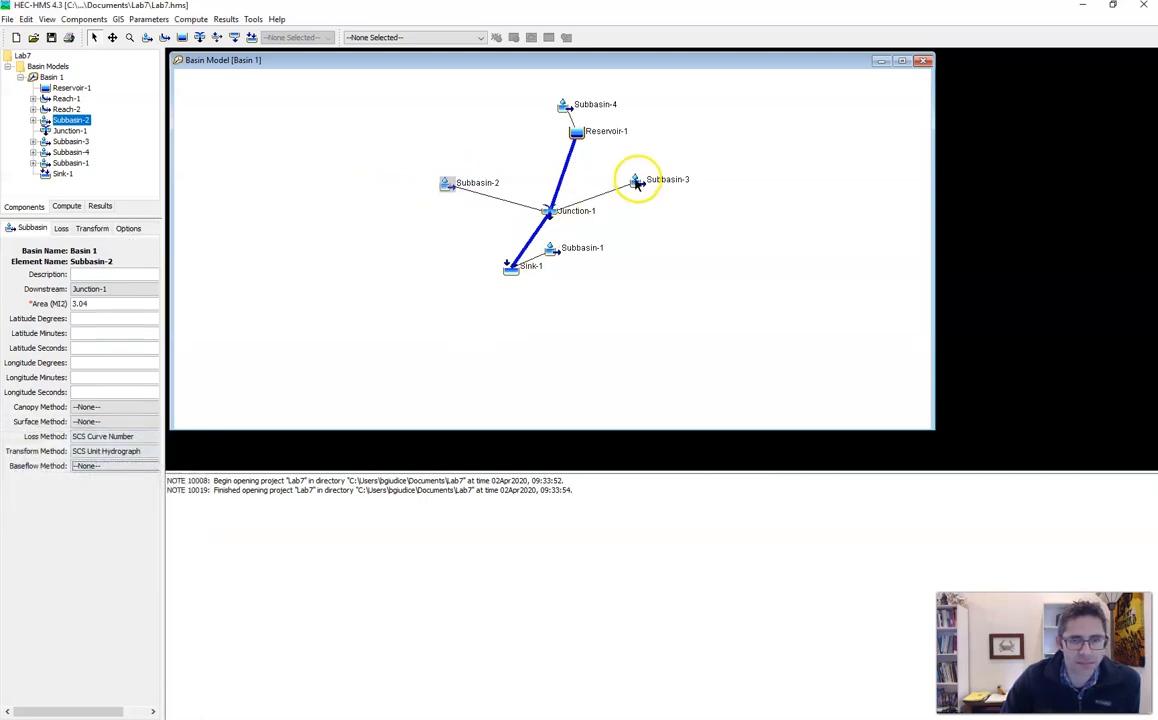
{"action": "left_click", "coordinate": [110, 480]}
{"action": "left_click", "coordinate": [100, 490]}
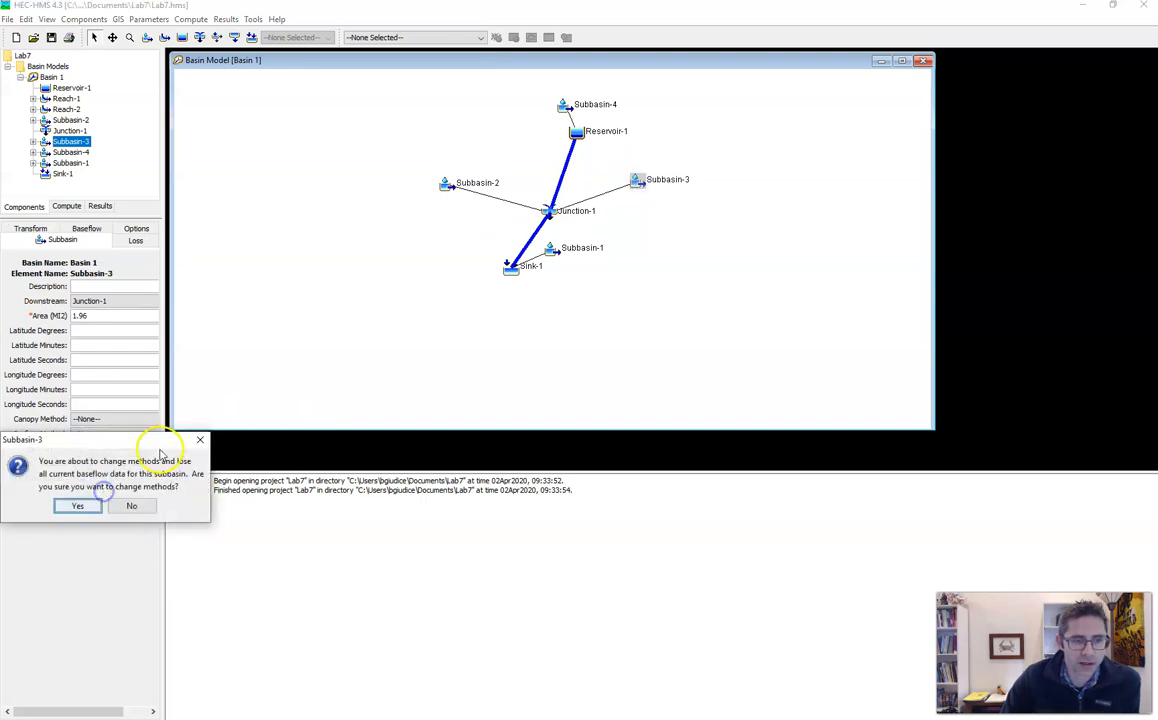
{"action": "left_click", "coordinate": [85, 504]}
{"action": "left_click", "coordinate": [564, 103]}
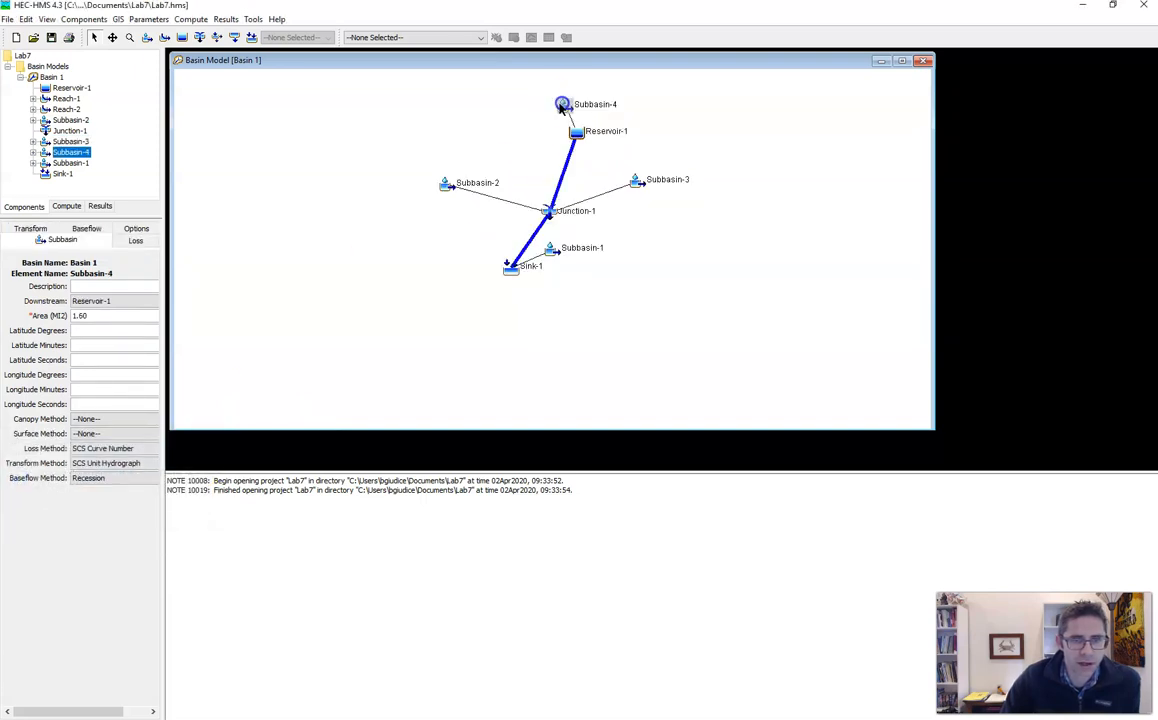
{"action": "left_click", "coordinate": [78, 478]}
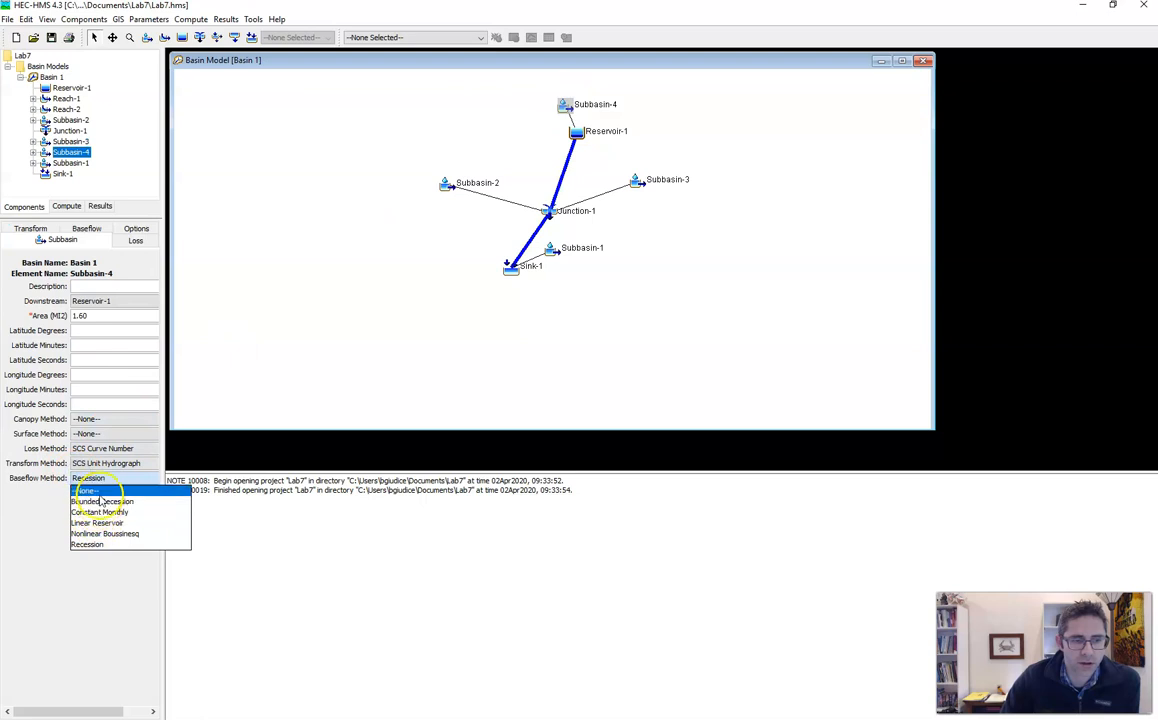
{"action": "left_click", "coordinate": [85, 490]}
{"action": "left_click", "coordinate": [78, 507]}
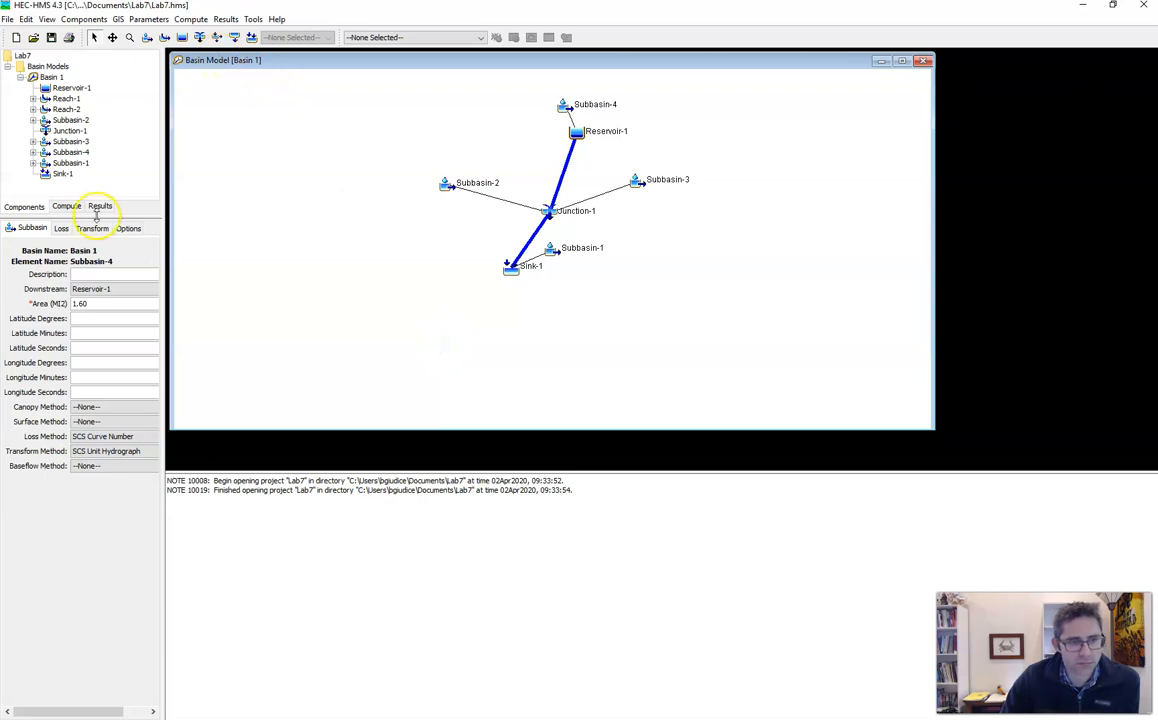
- Review Subbasin-2's loss, transform, options and general settings to check the entered parameters
{"action": "left_click", "coordinate": [445, 184]}
{"action": "left_click", "coordinate": [62, 229]}
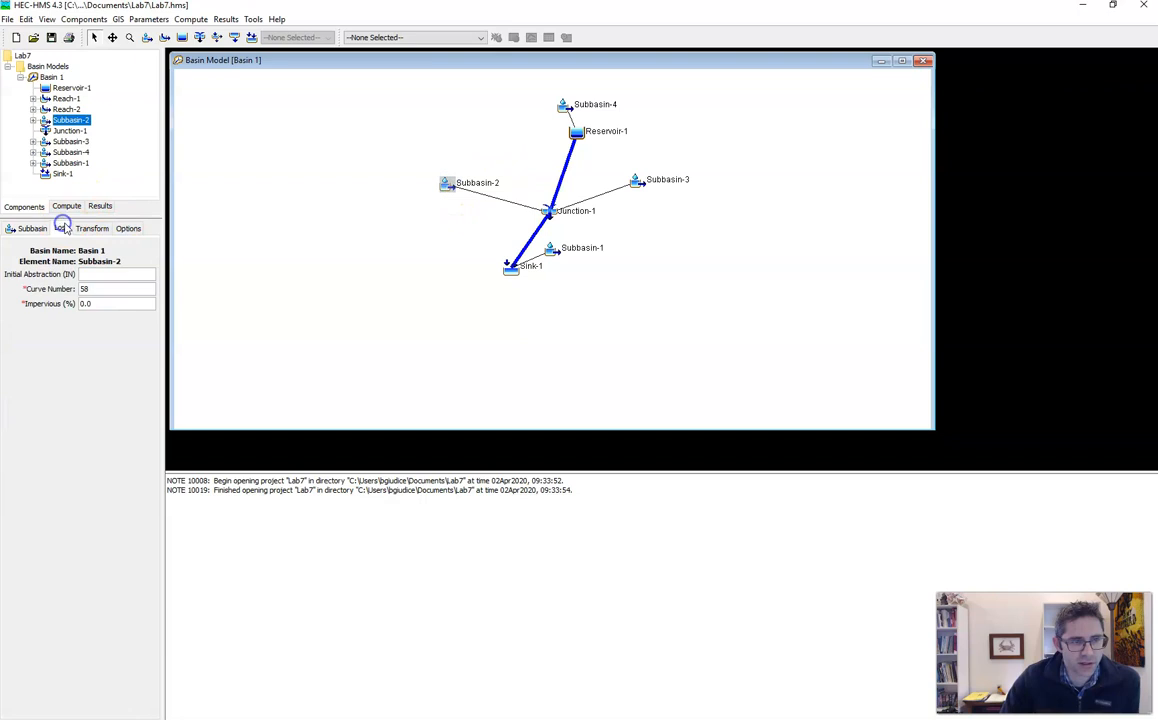
{"action": "left_click", "coordinate": [91, 228]}
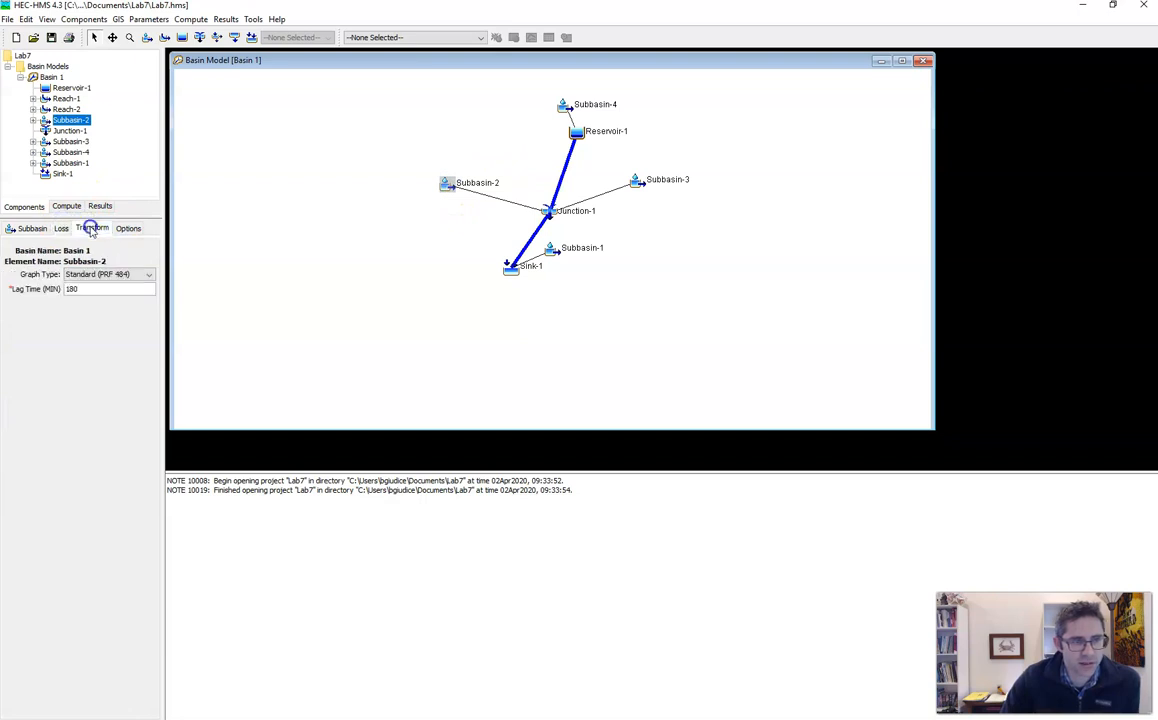
{"action": "left_click", "coordinate": [127, 229]}
{"action": "left_click", "coordinate": [36, 231]}
{"action": "left_click", "coordinate": [33, 231]}
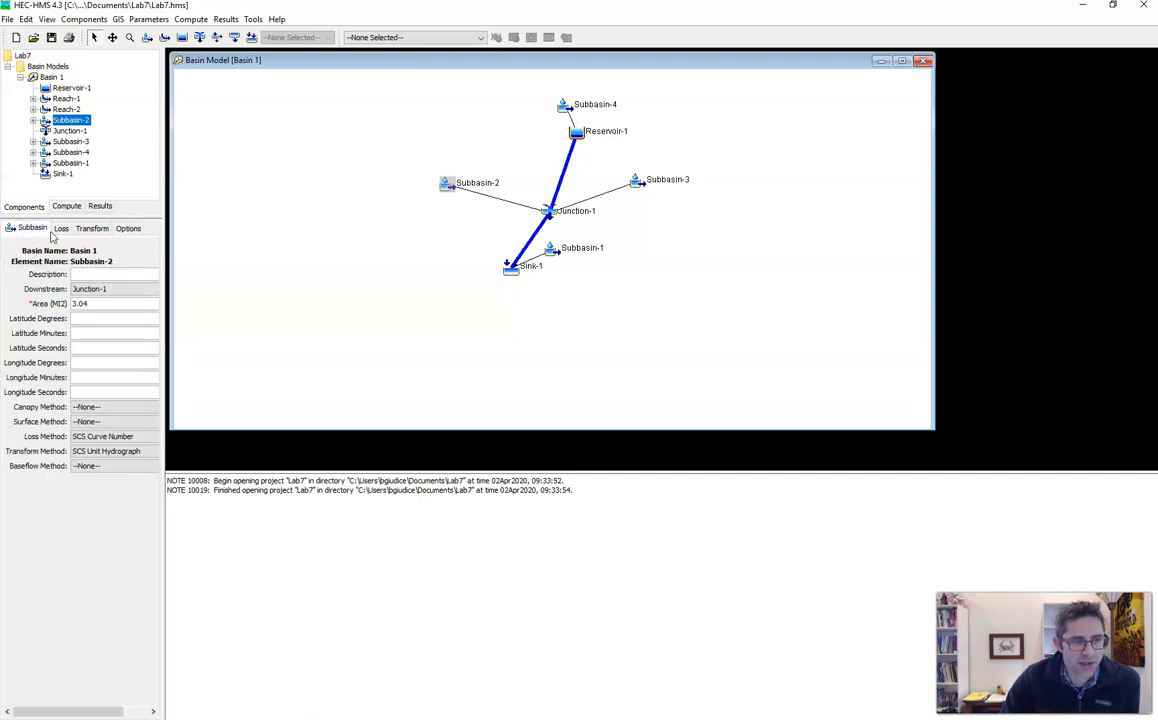
{"action": "left_click", "coordinate": [60, 229]}
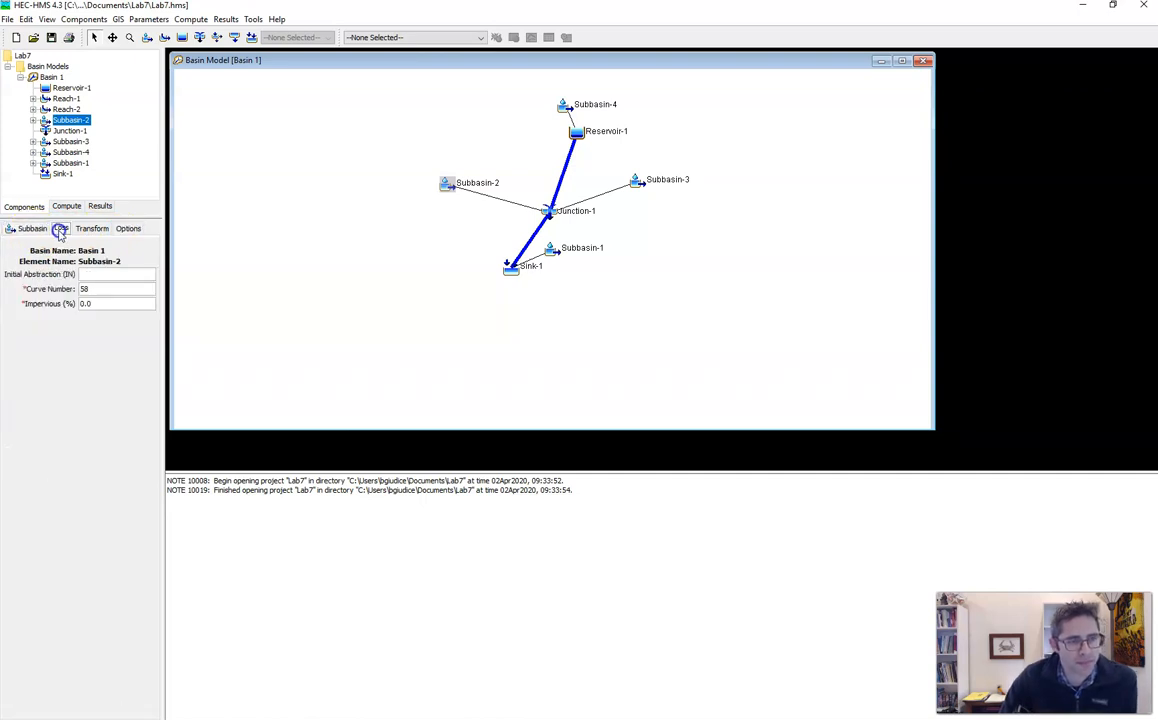
{"action": "left_click", "coordinate": [95, 229]}
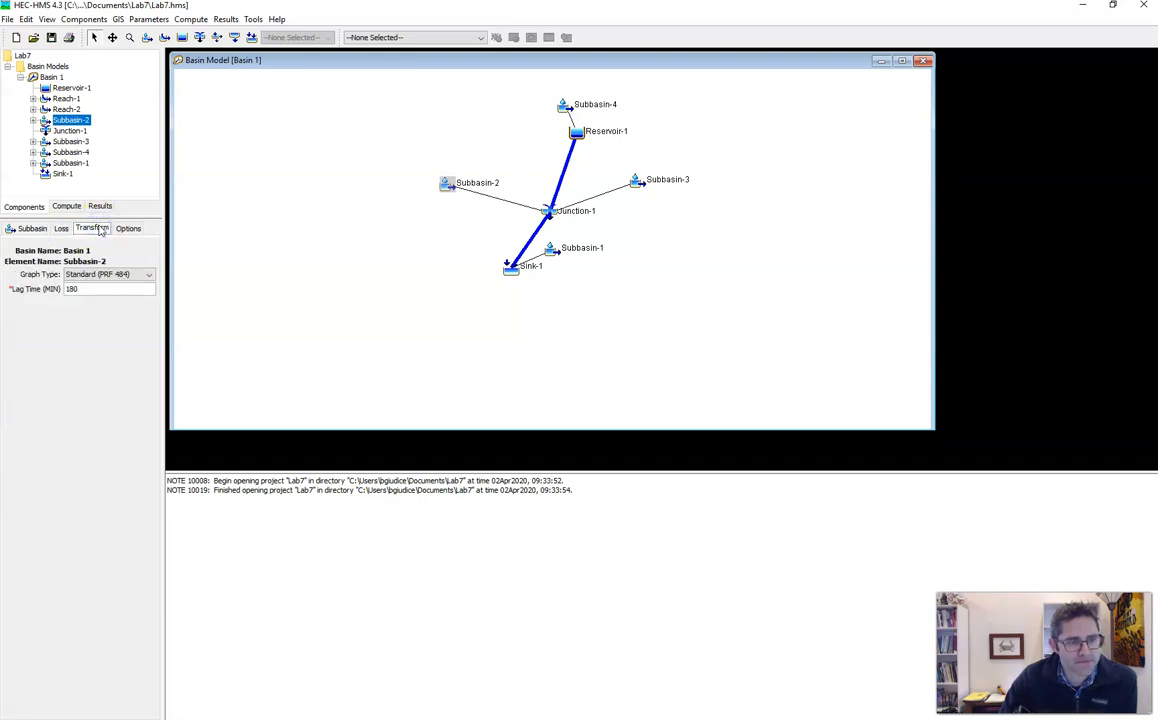
{"action": "left_click", "coordinate": [117, 229]}
{"action": "left_click", "coordinate": [400, 236]}
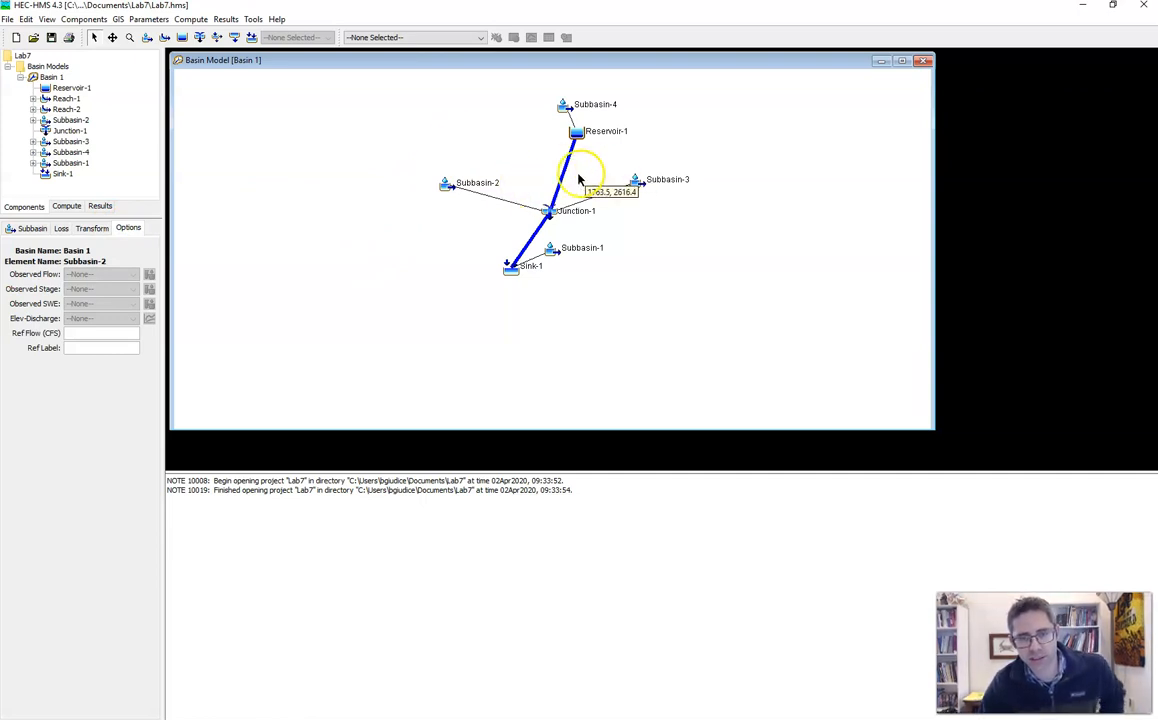
- Check that both reaches use Lag routing, and set Reach-1's routing lag to 54 minutes
{"action": "left_click", "coordinate": [535, 241]}
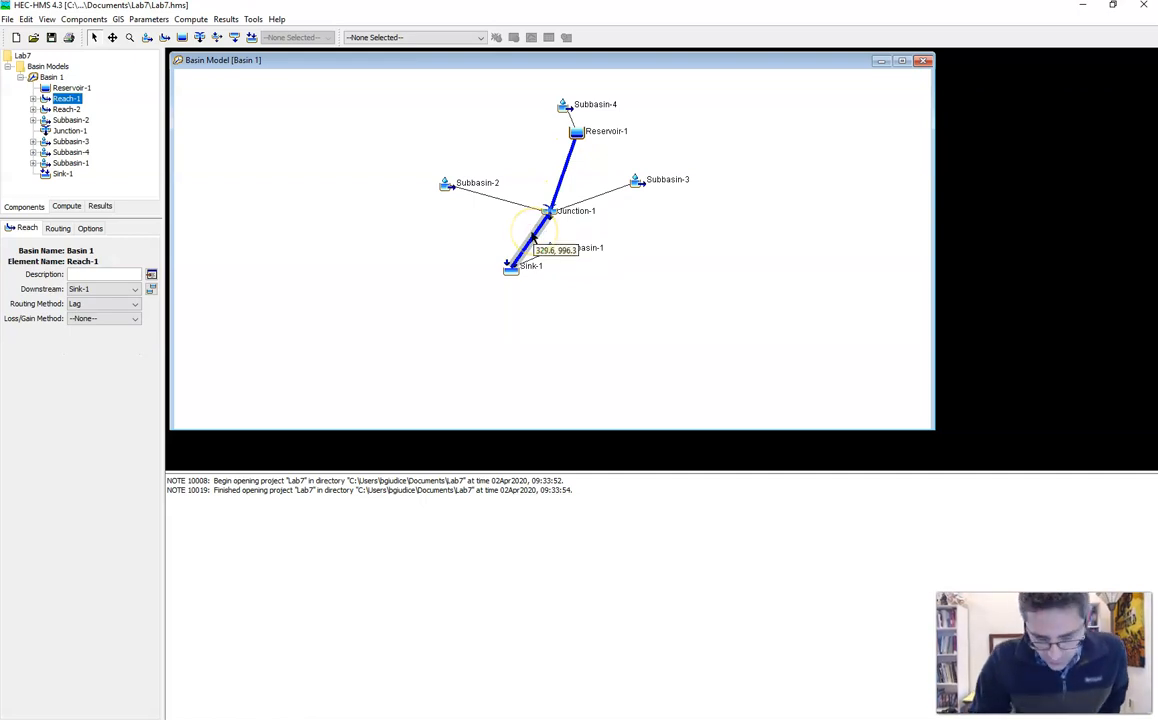
{"action": "left_click", "coordinate": [561, 180]}
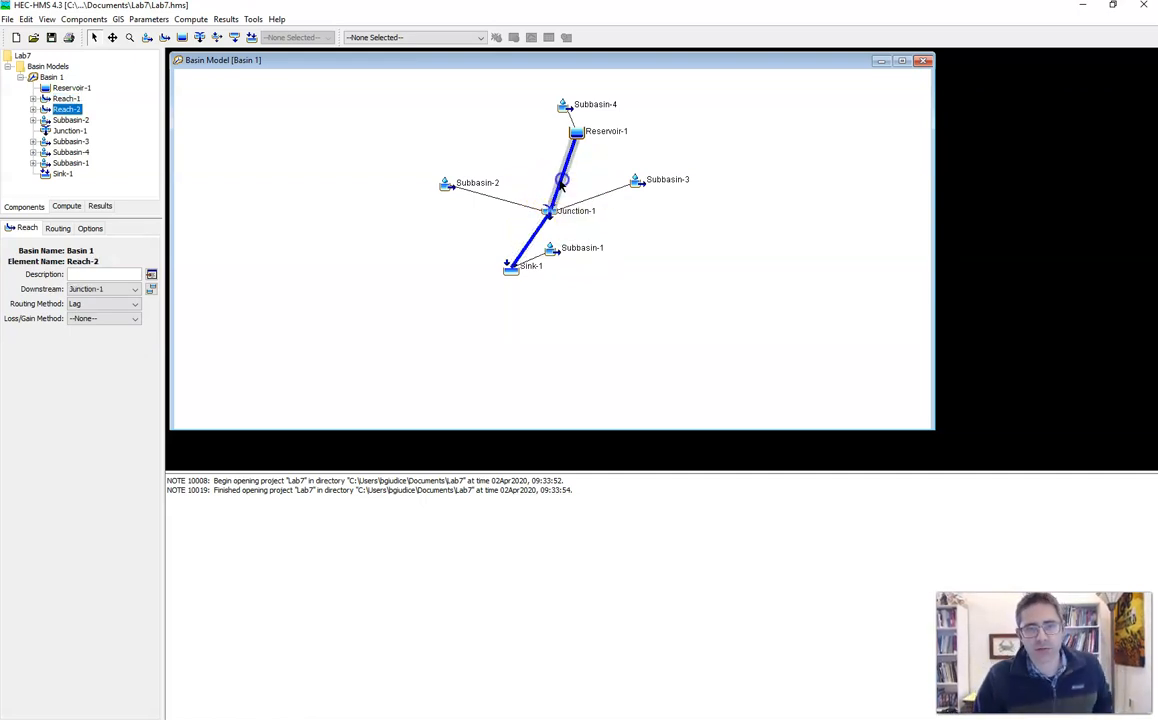
{"action": "left_click", "coordinate": [539, 240]}
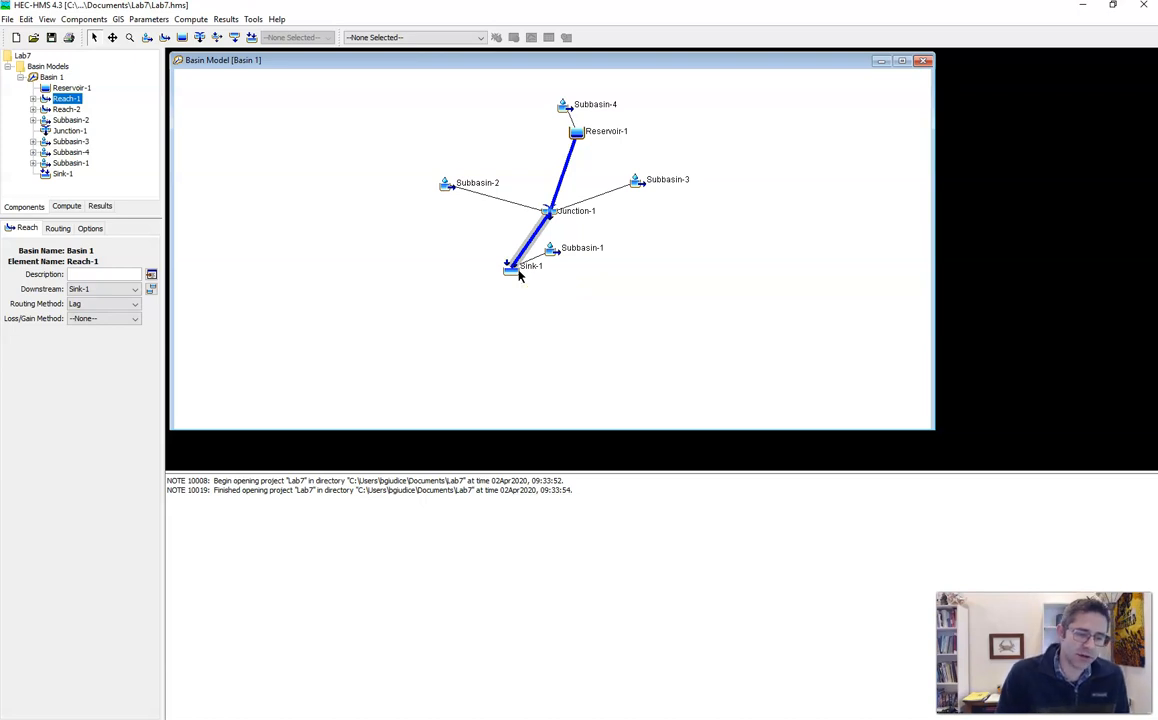
{"action": "left_click", "coordinate": [532, 248]}
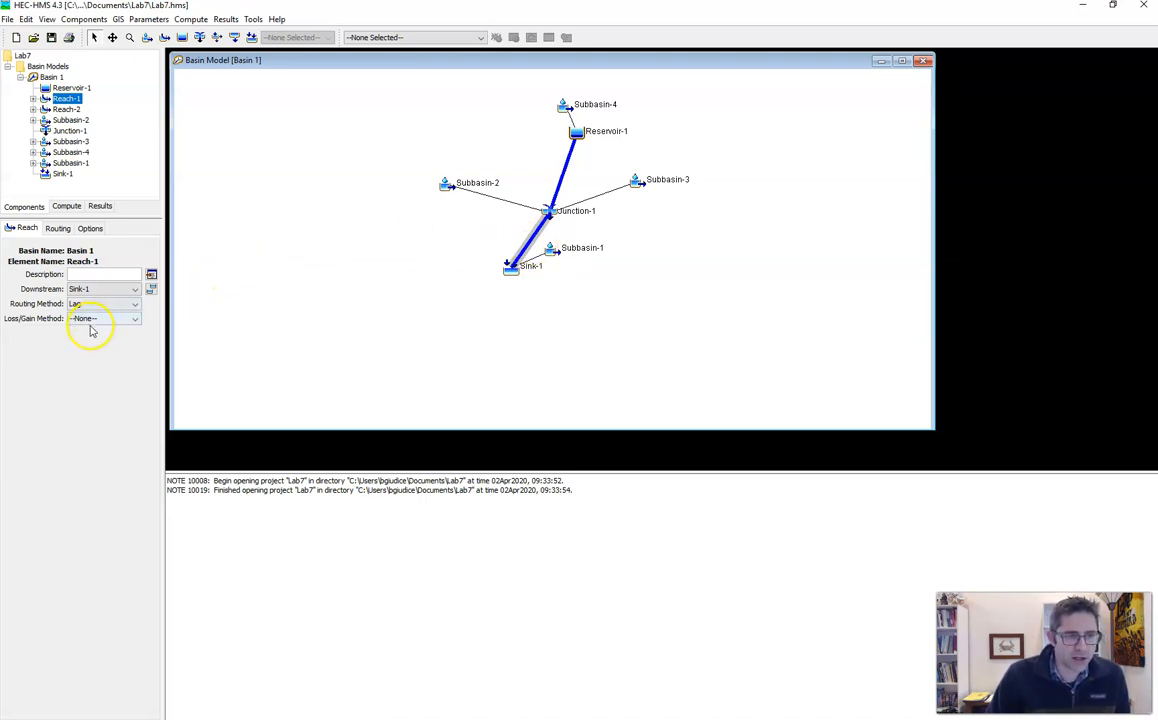
{"action": "left_click", "coordinate": [58, 229]}
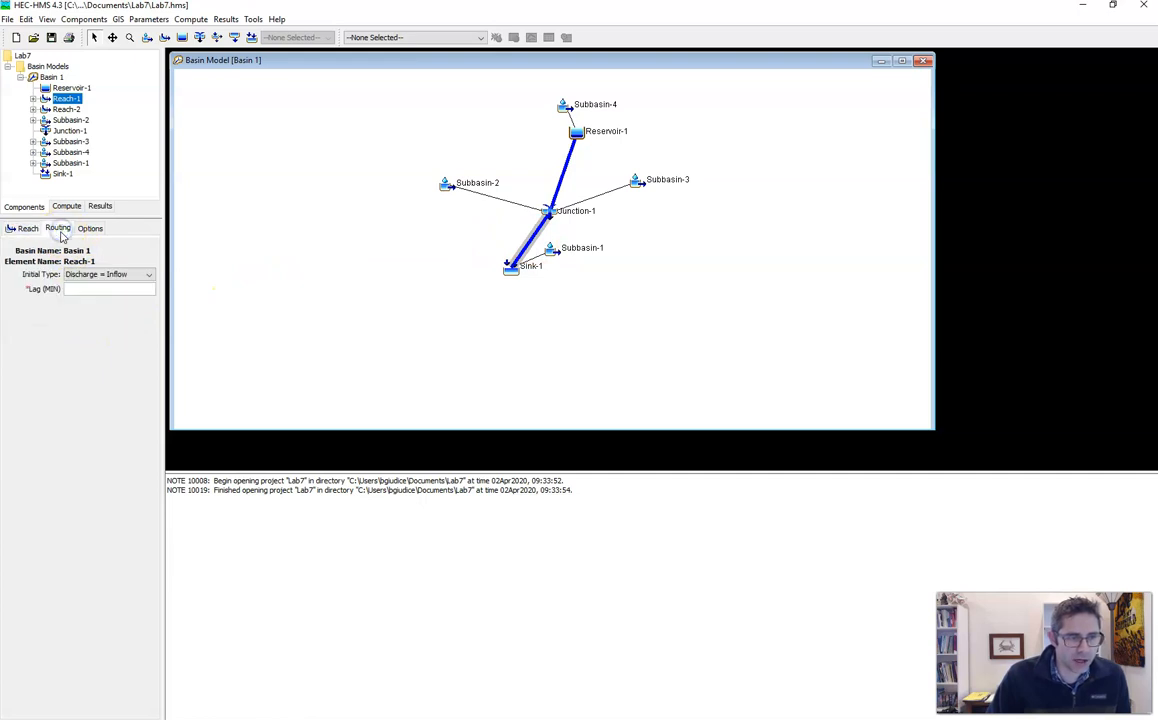
{"action": "left_click", "coordinate": [89, 291]}
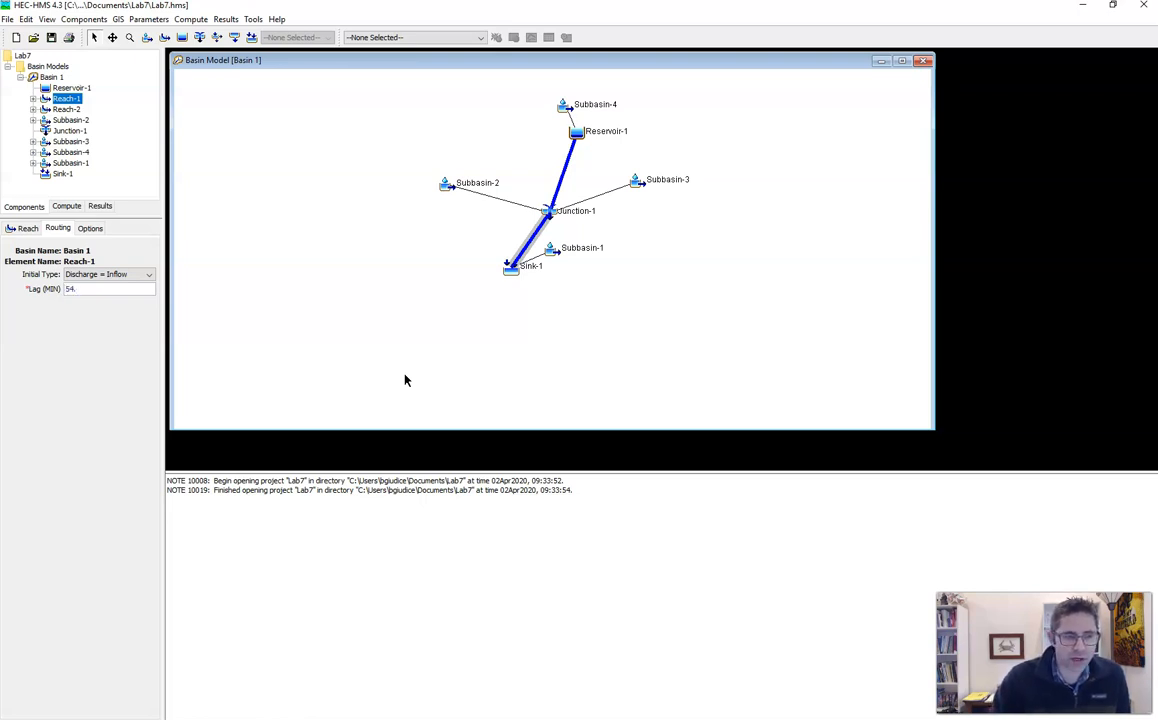
- Set Reach-2's routing lag to 48 minutes and return to its general reach settings
{"action": "left_click", "coordinate": [565, 172]}
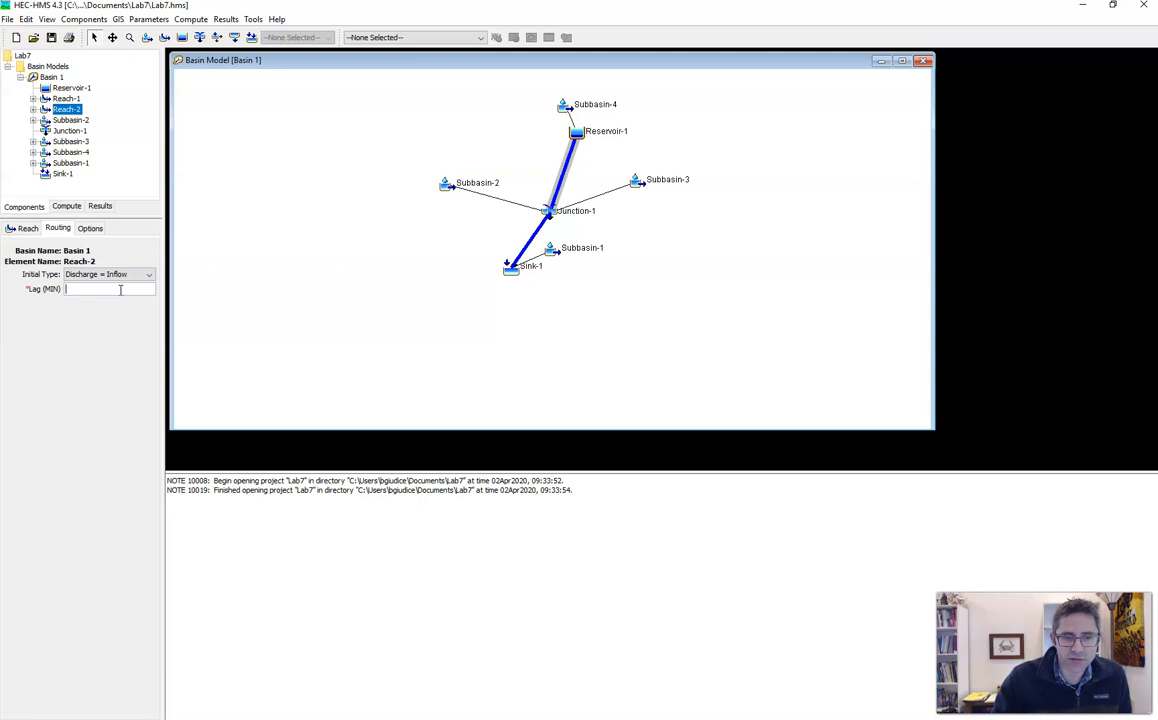
{"action": "left_click", "coordinate": [222, 261]}
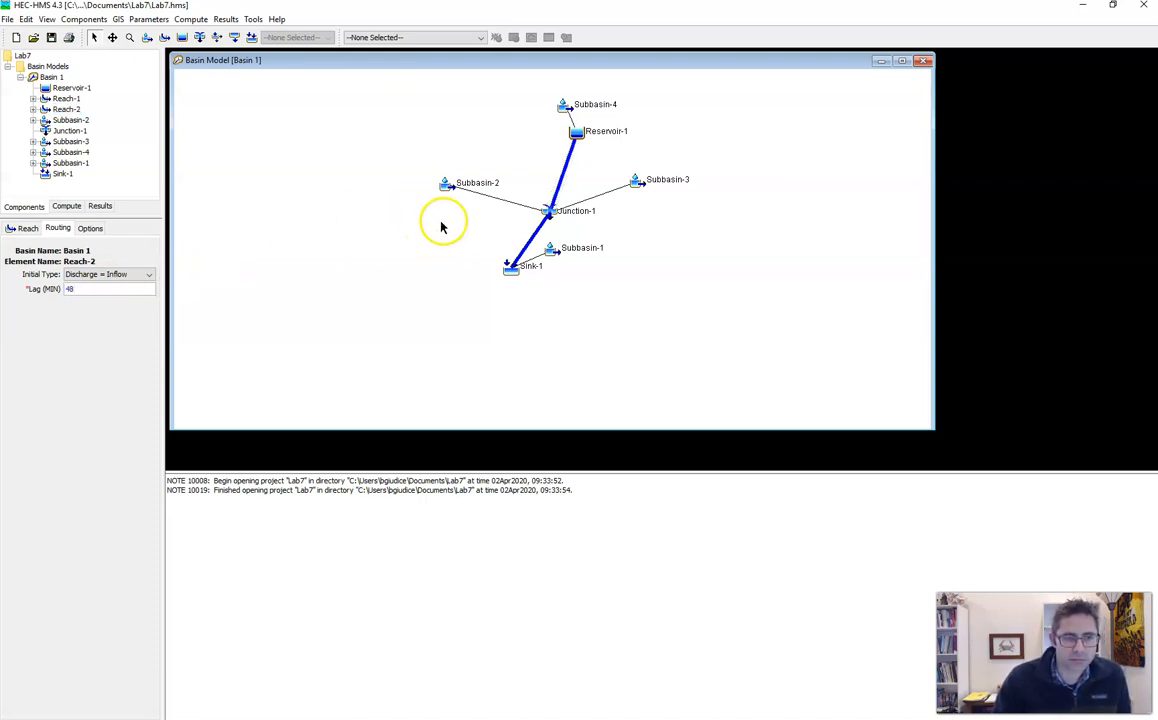
{"action": "left_click", "coordinate": [27, 229]}
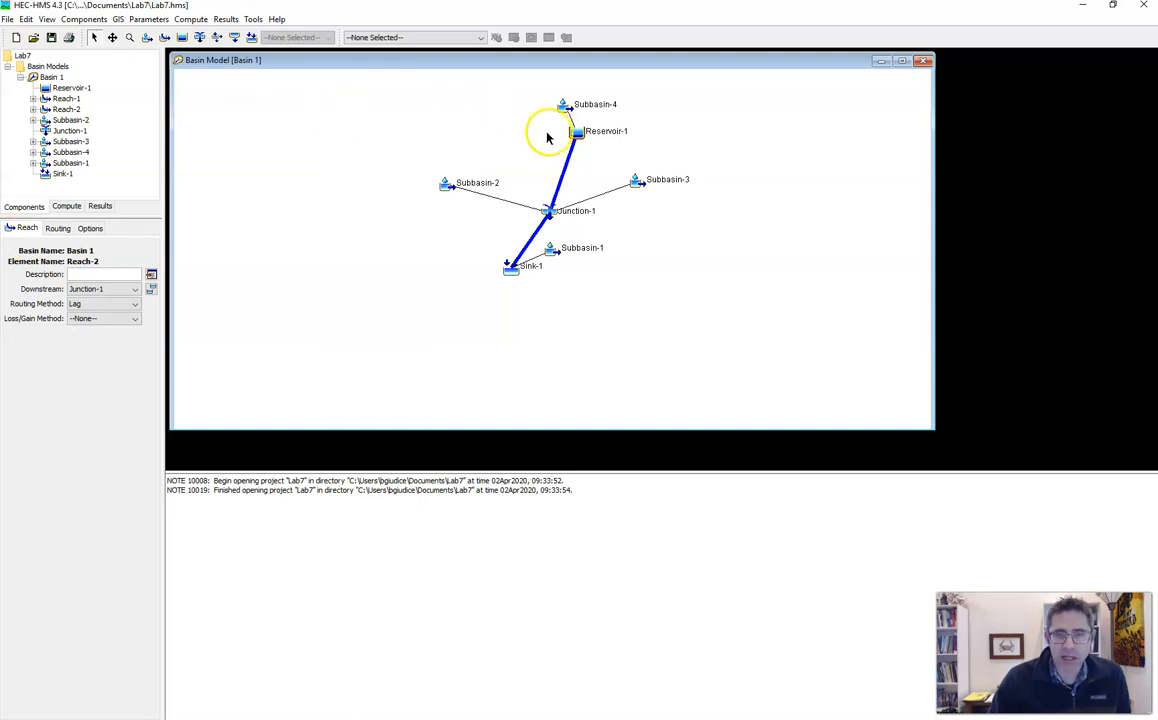
- Select Reservoir-1, consult the detention pond's storage-discharge table in the Lab 7 PDF in Adobe Acrobat, and return to HEC-HMS
{"action": "left_click", "coordinate": [577, 136]}
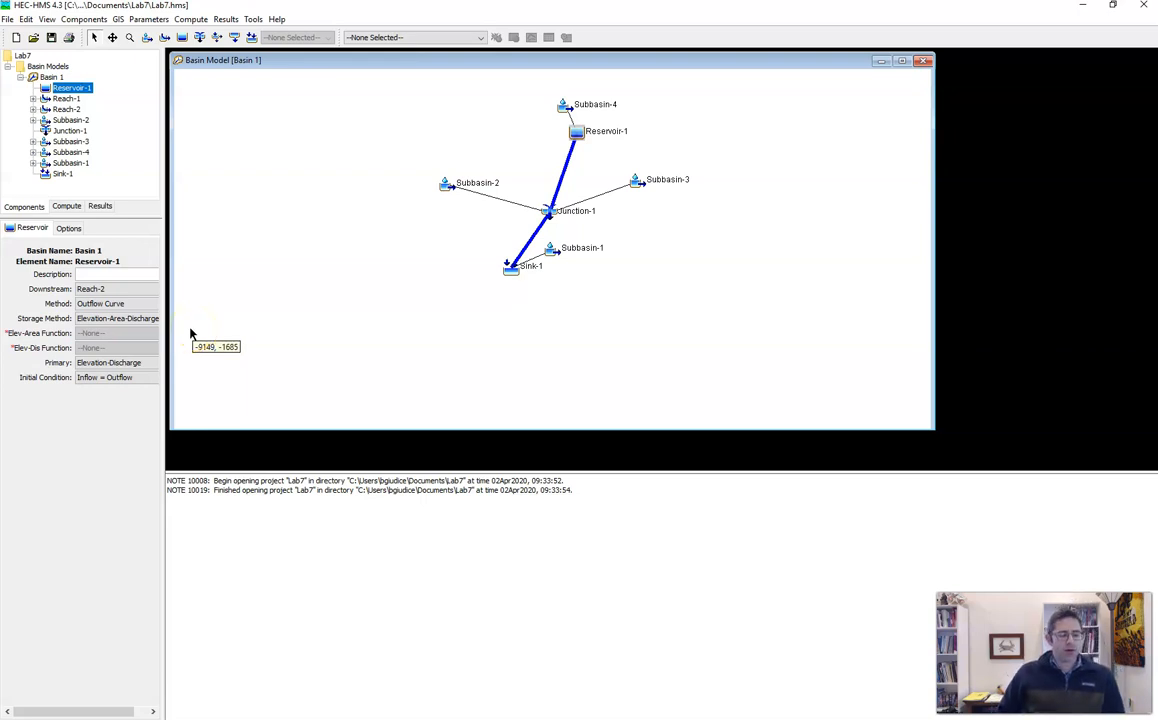
{"action": "key", "text": "alt+Tab"}
{"action": "scroll", "coordinate": [656, 529], "scroll_direction": "down", "scroll_amount": 5}
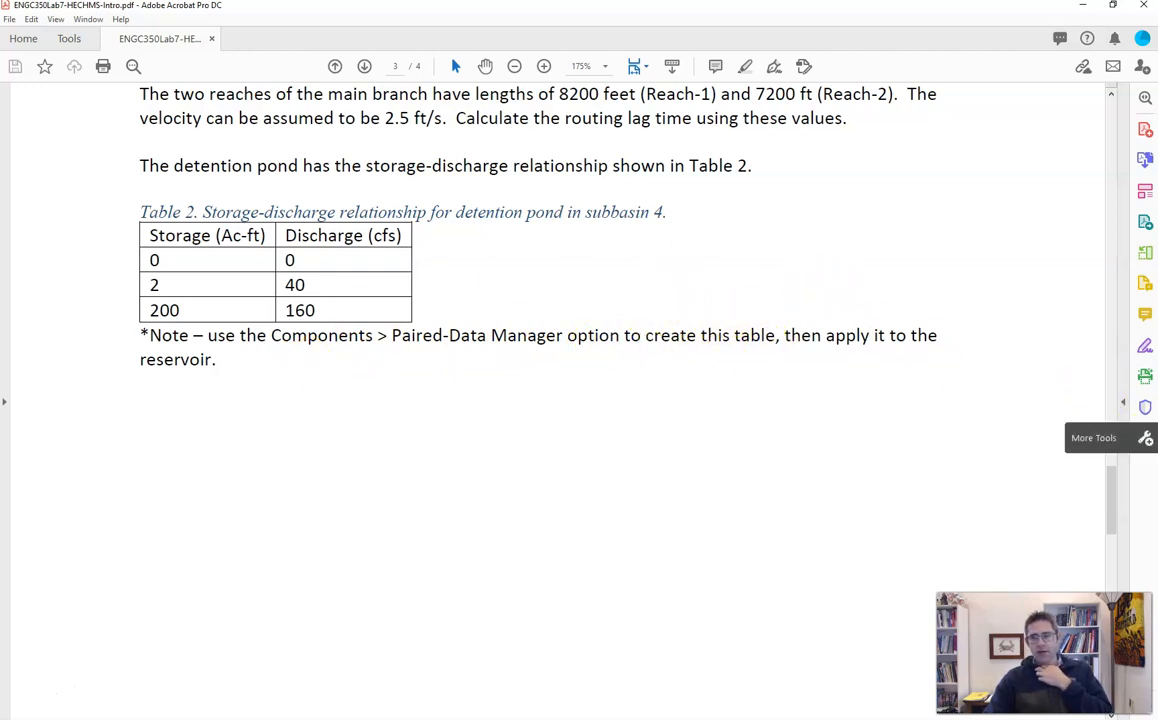
{"action": "key", "text": "alt+Tab"}
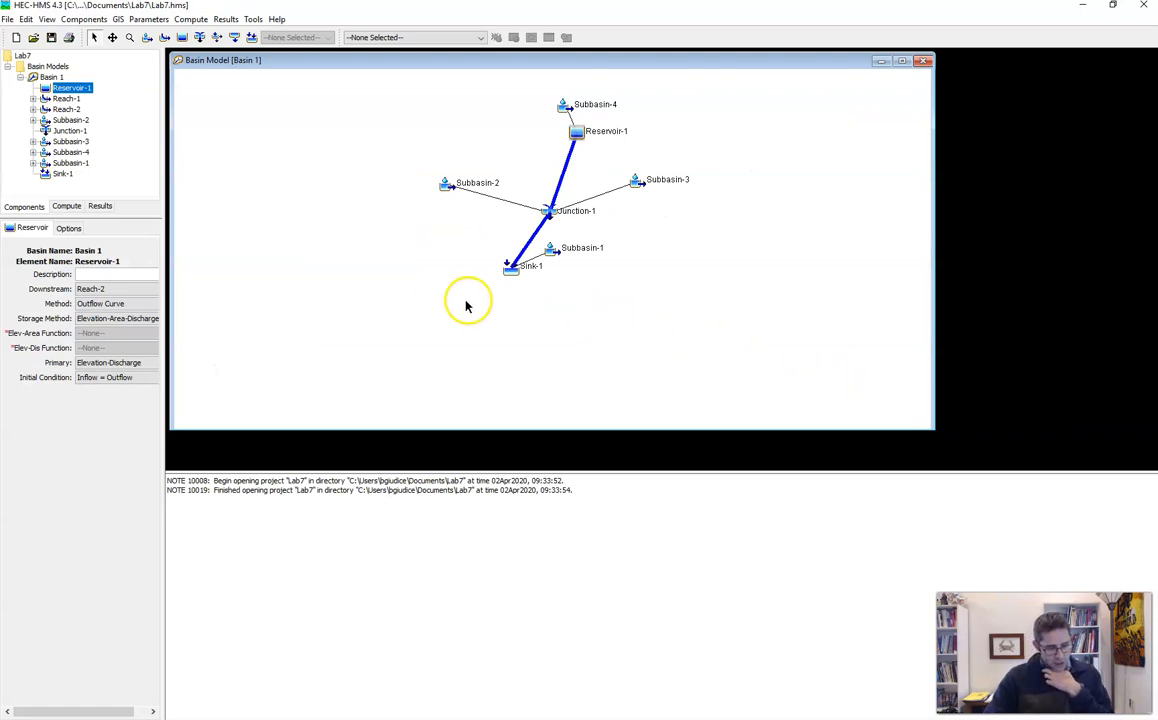
- Create a Storage-Discharge Functions paired data table with the default name Table 1, and expand the project's Paired Data folder
{"action": "left_click", "coordinate": [84, 19]}
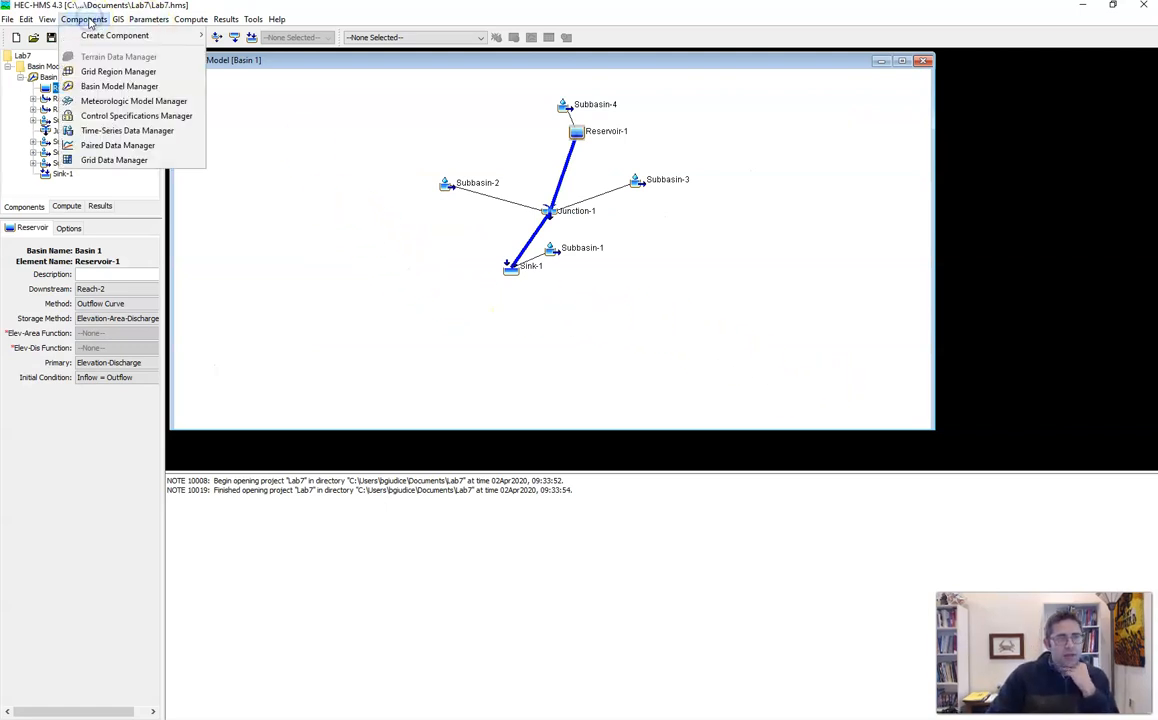
{"action": "left_click", "coordinate": [117, 146]}
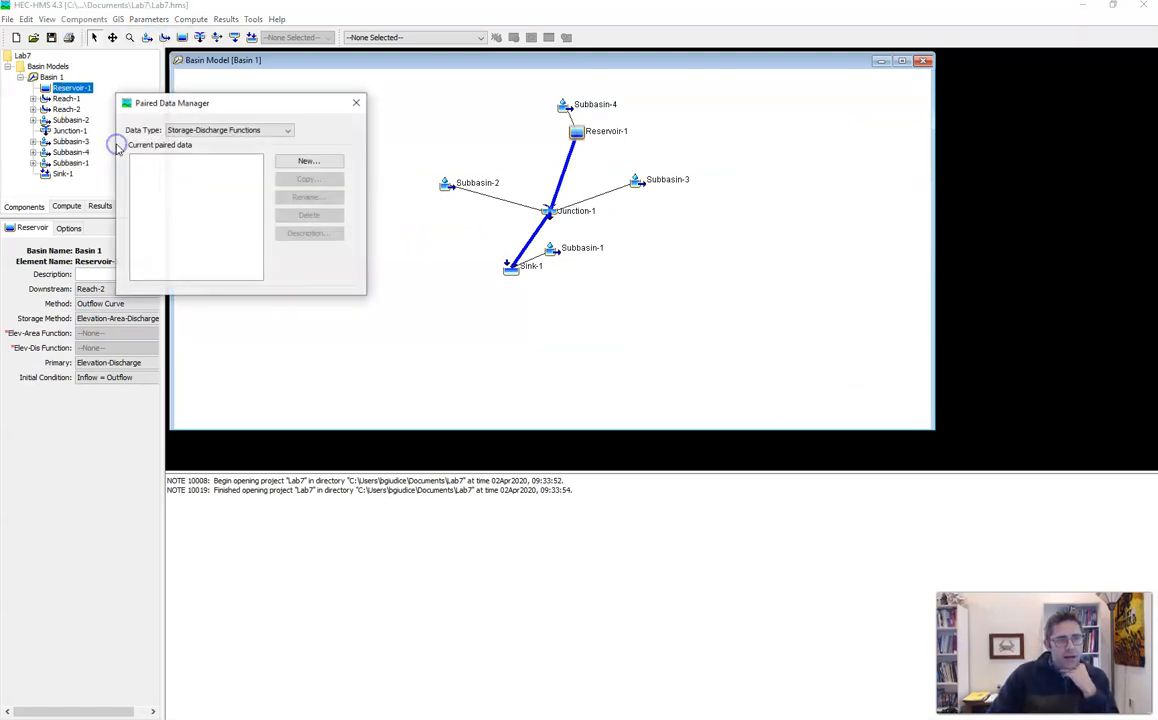
{"action": "left_click", "coordinate": [253, 137]}
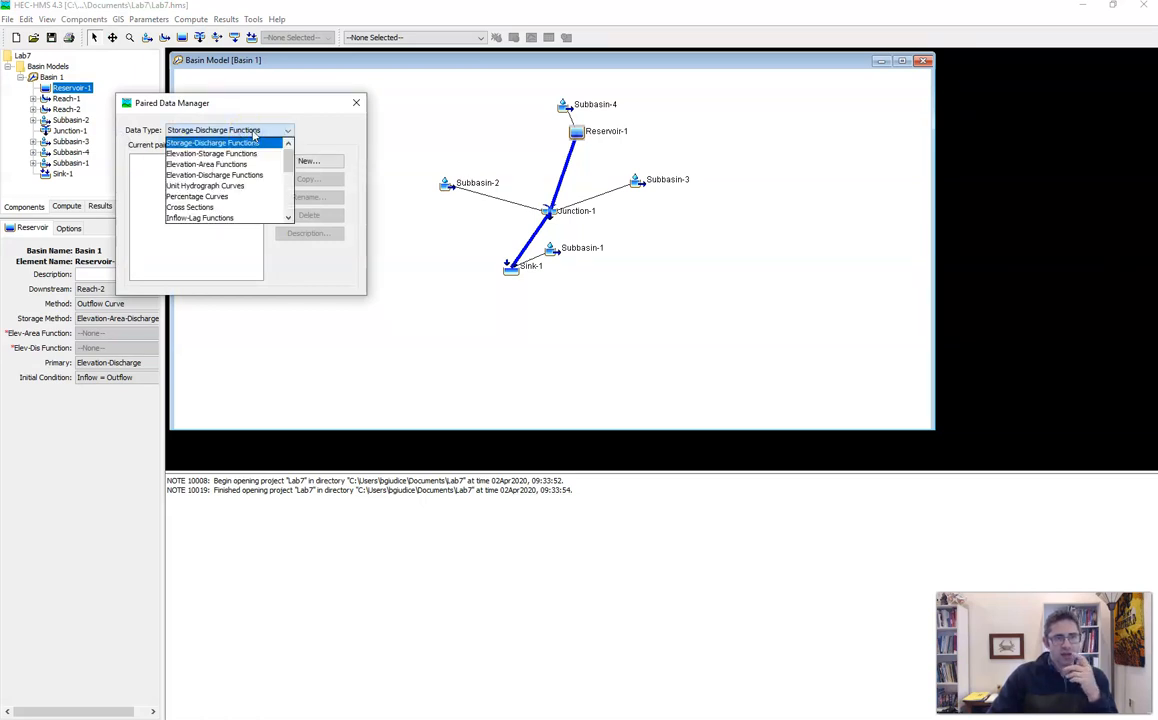
{"action": "left_click", "coordinate": [253, 142]}
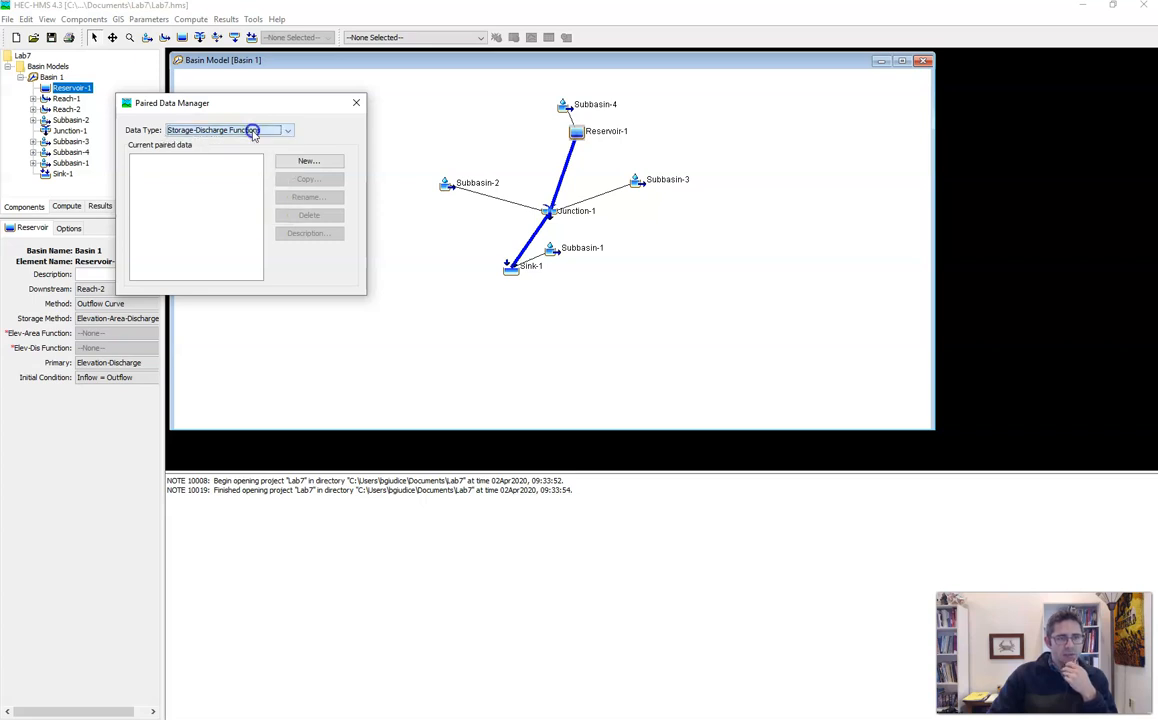
{"action": "left_click", "coordinate": [307, 161]}
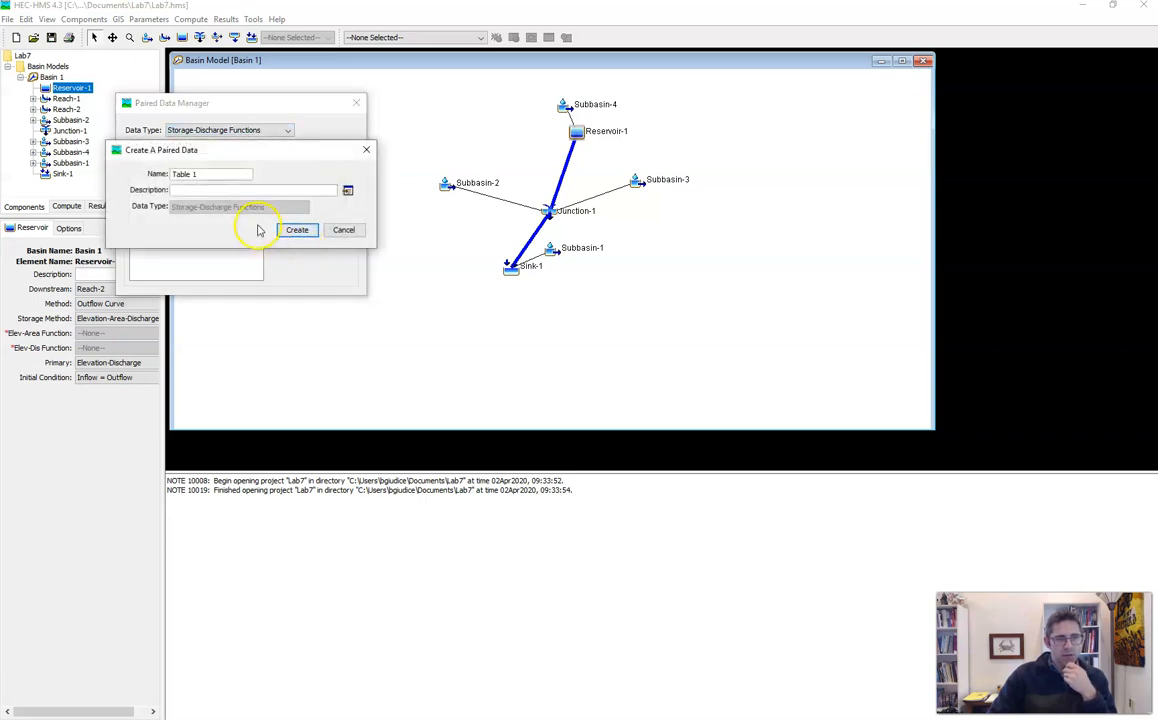
{"action": "left_click", "coordinate": [300, 231]}
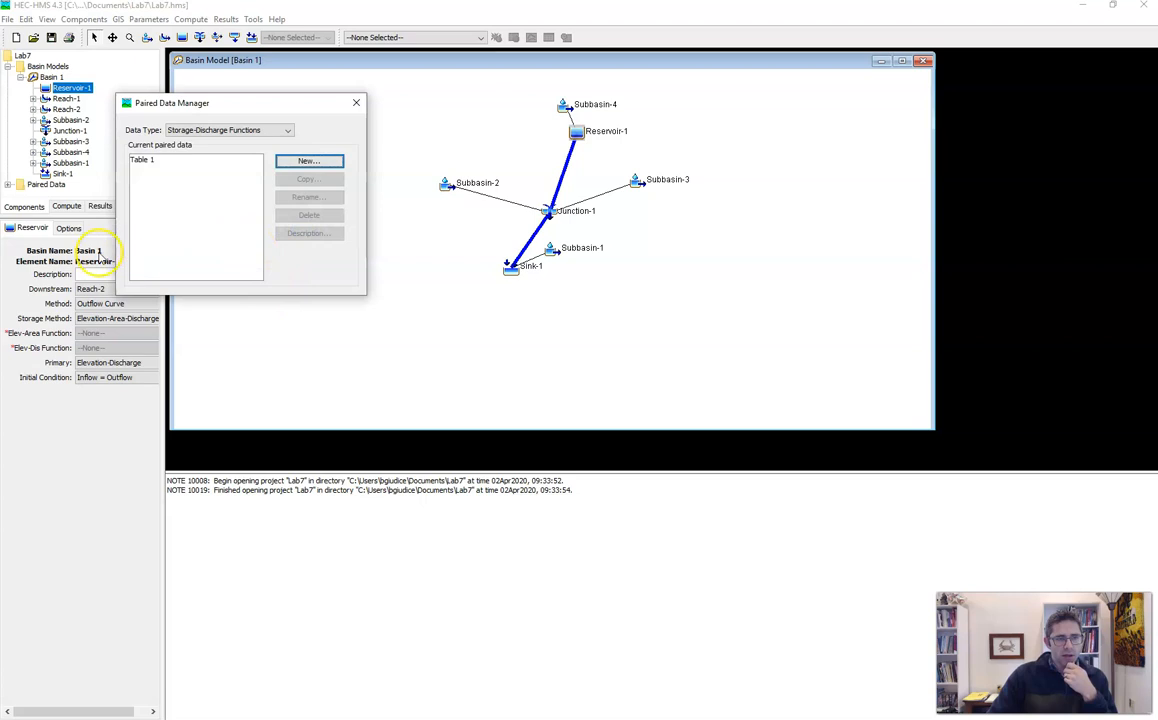
{"action": "left_click", "coordinate": [356, 102]}
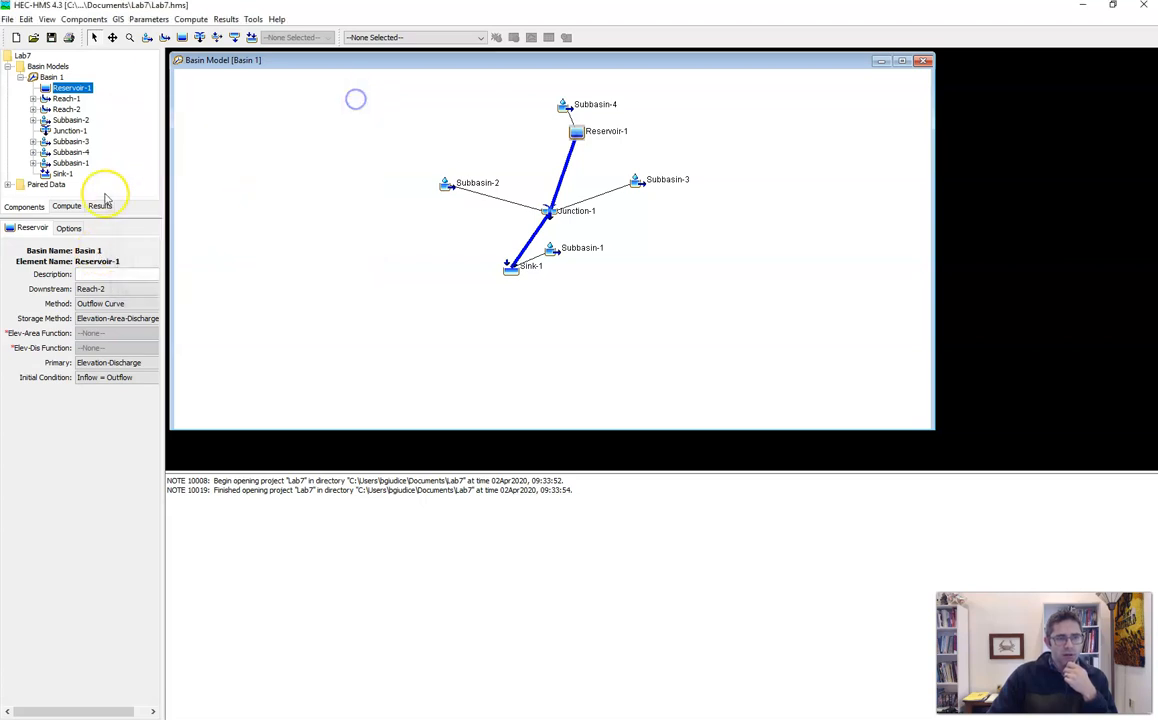
{"action": "left_click", "coordinate": [9, 186]}
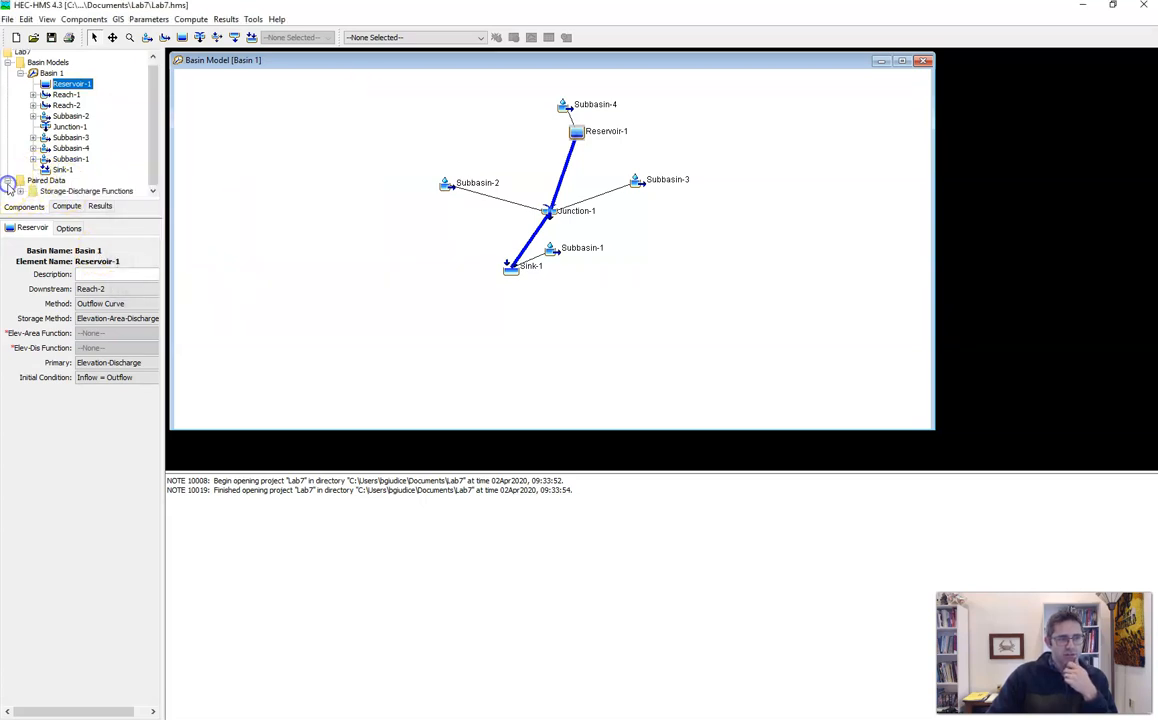
- Open Table 1's storage-discharge data and enter storage values of 0, 2 and 200 AC-FT
{"action": "left_click", "coordinate": [20, 191]}
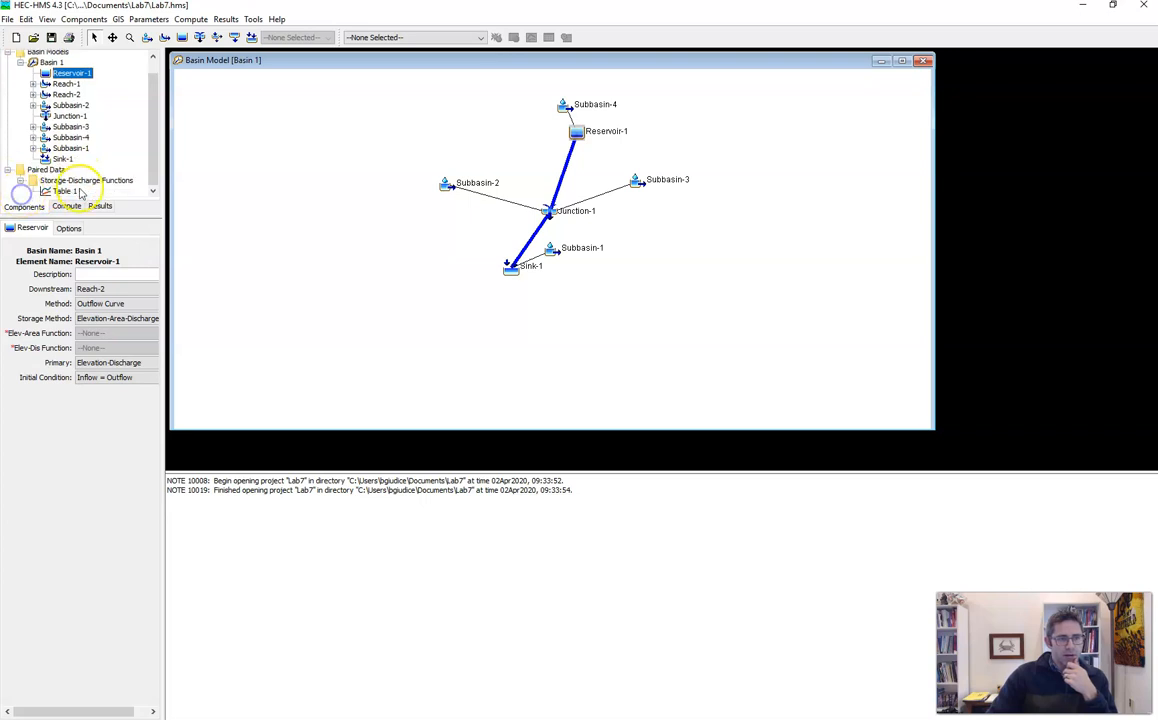
{"action": "left_click", "coordinate": [65, 191]}
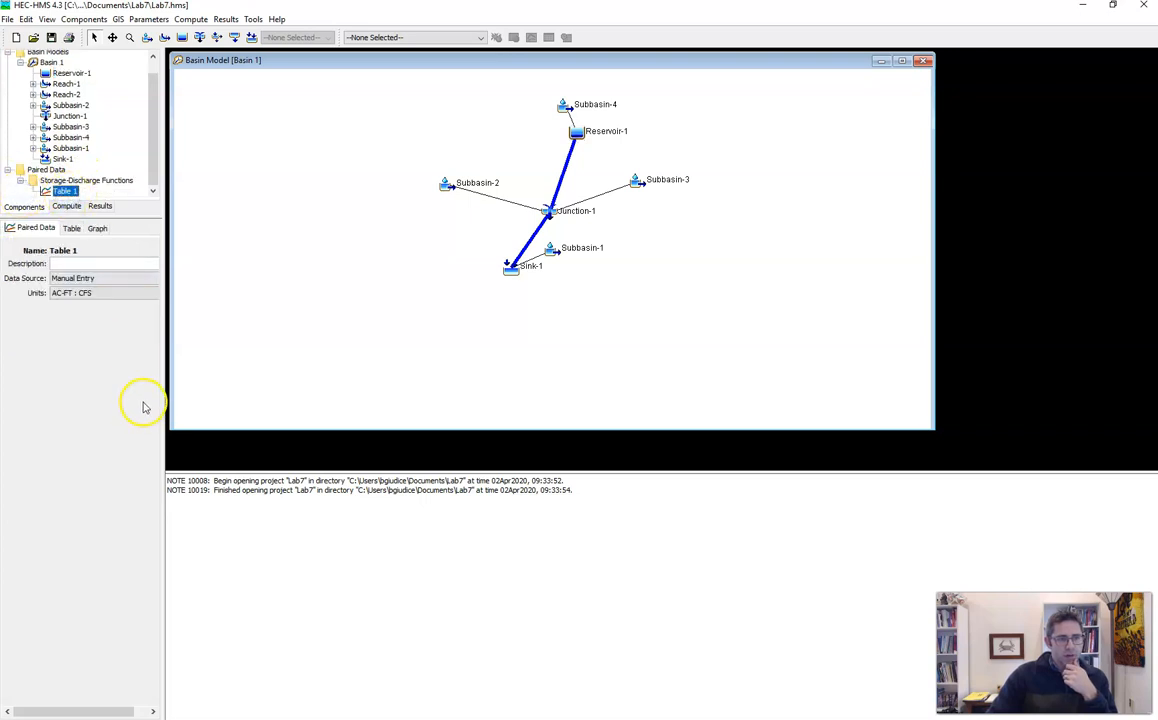
{"action": "left_click", "coordinate": [71, 229]}
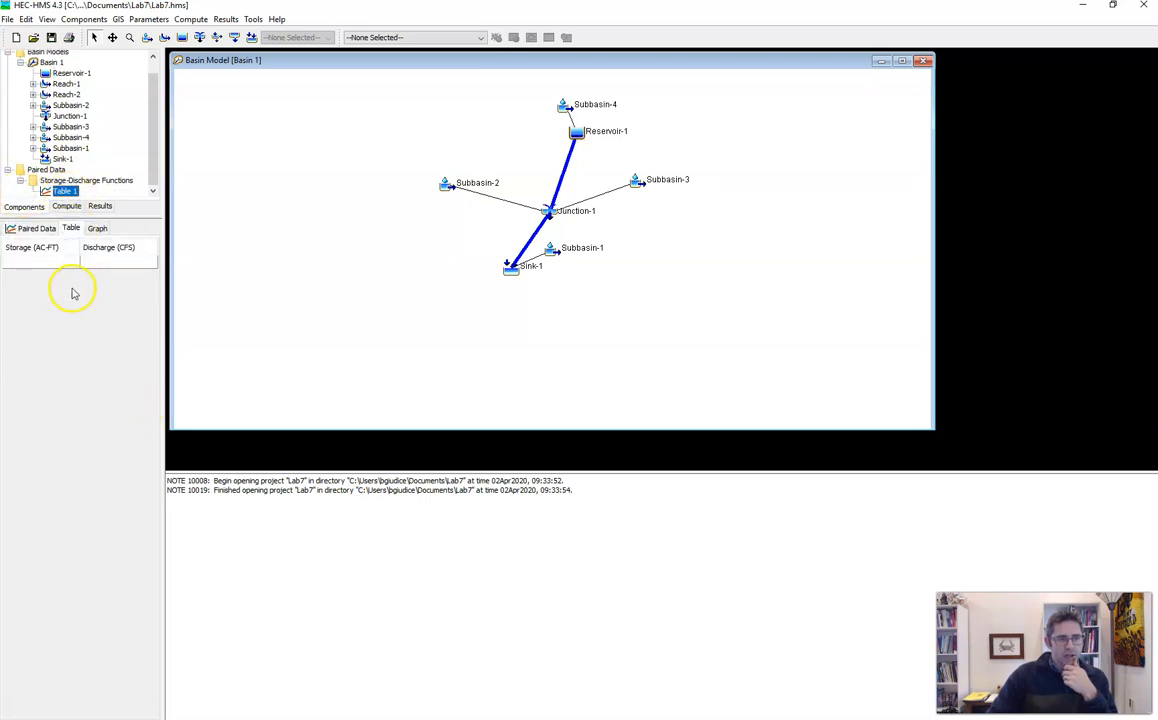
{"action": "left_click", "coordinate": [65, 264]}
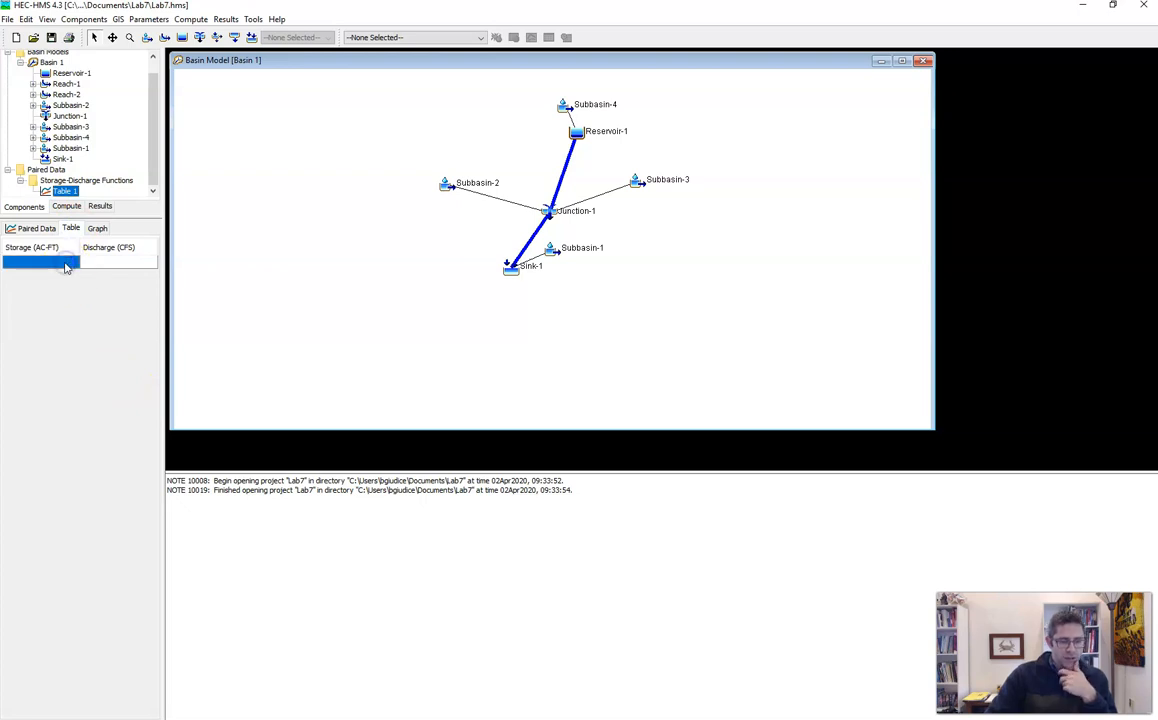
{"action": "type", "text": "0"}
{"action": "key", "text": "Return"}
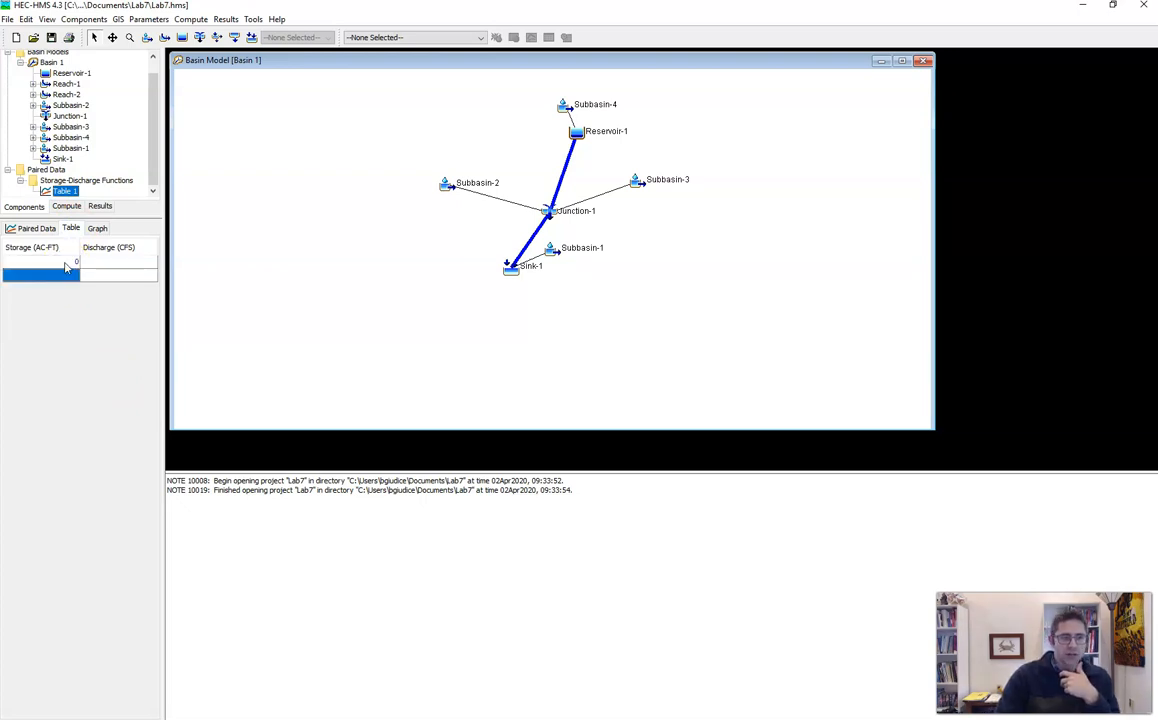
{"action": "type", "text": "2"}
{"action": "key", "text": "Return"}
{"action": "type", "text": "20"}
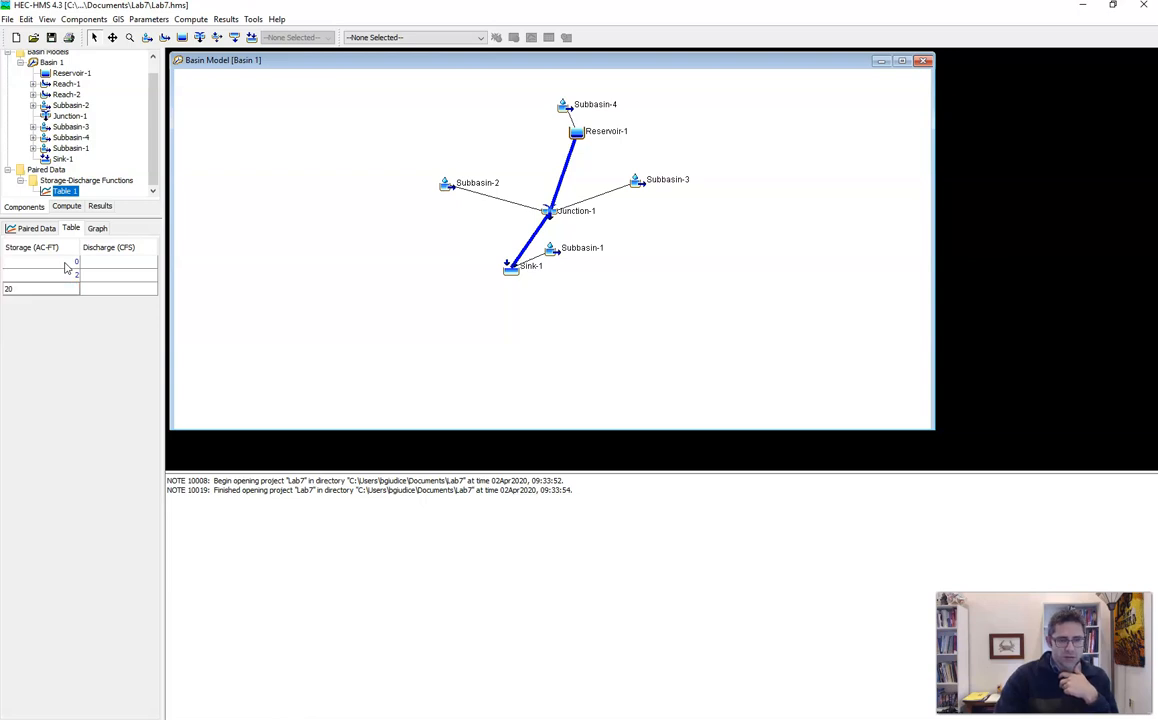
{"action": "type", "text": "0"}
- Enter discharges of 0, 40 and 160 CFS beside Table 1's storage values, and return to its general paired data settings
{"action": "key", "text": "Right"}
{"action": "key", "text": "Up"}
{"action": "key", "text": "Up"}
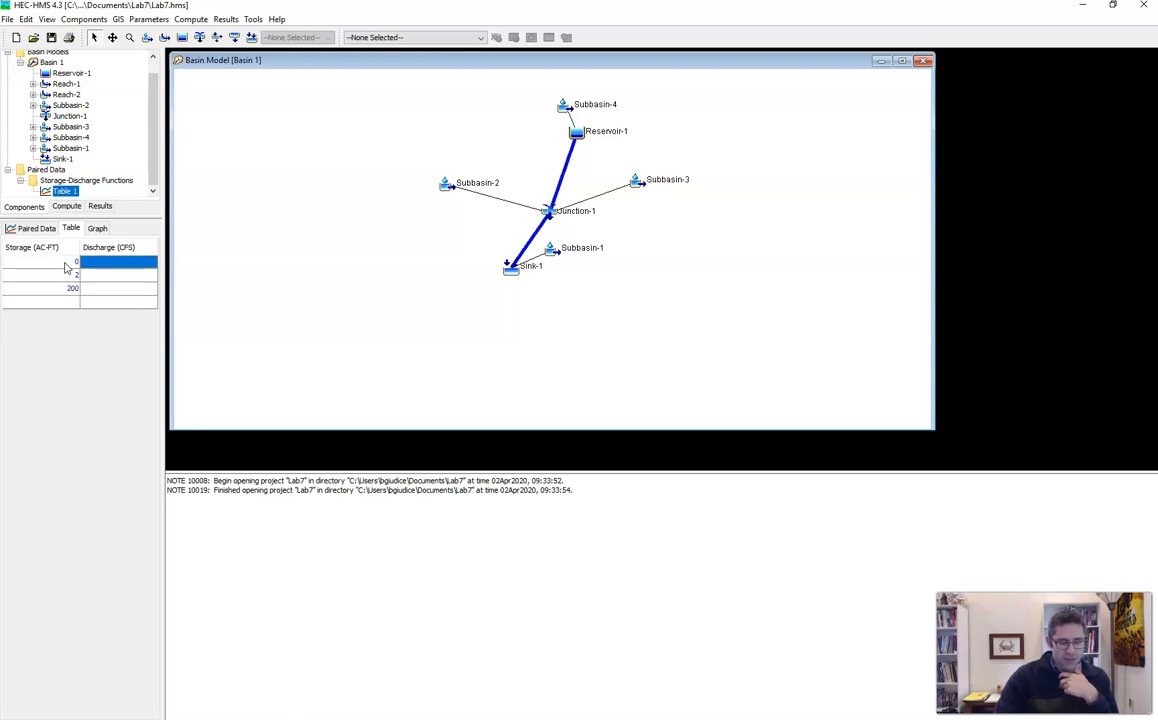
{"action": "type", "text": "0"}
{"action": "key", "text": "Return"}
{"action": "type", "text": "40"}
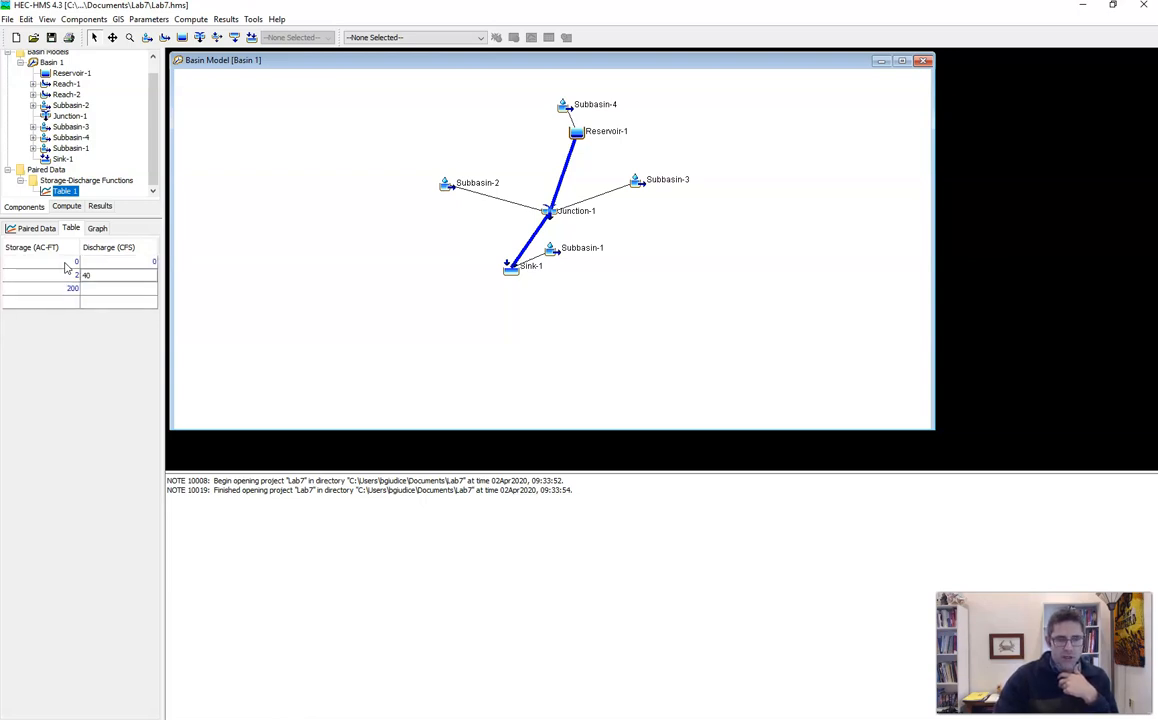
{"action": "key", "text": "Left"}
{"action": "type", "text": "2"}
{"action": "key", "text": "Return"}
{"action": "key", "text": "Right"}
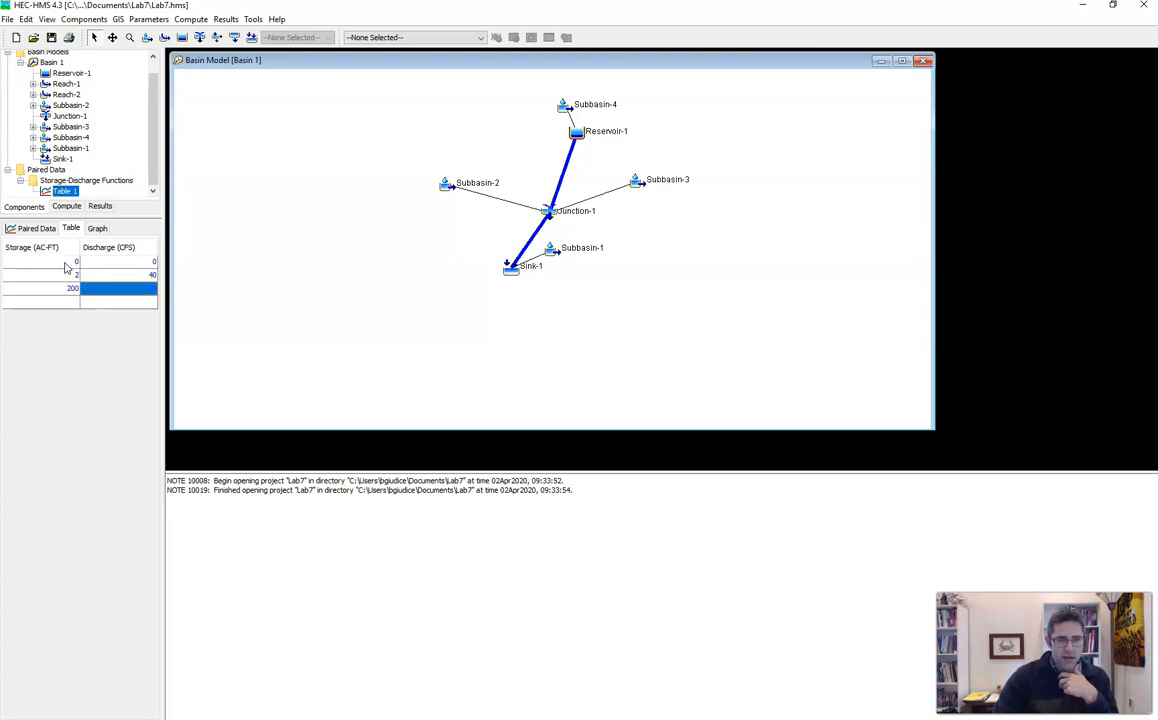
{"action": "type", "text": "160"}
{"action": "key", "text": "Up"}
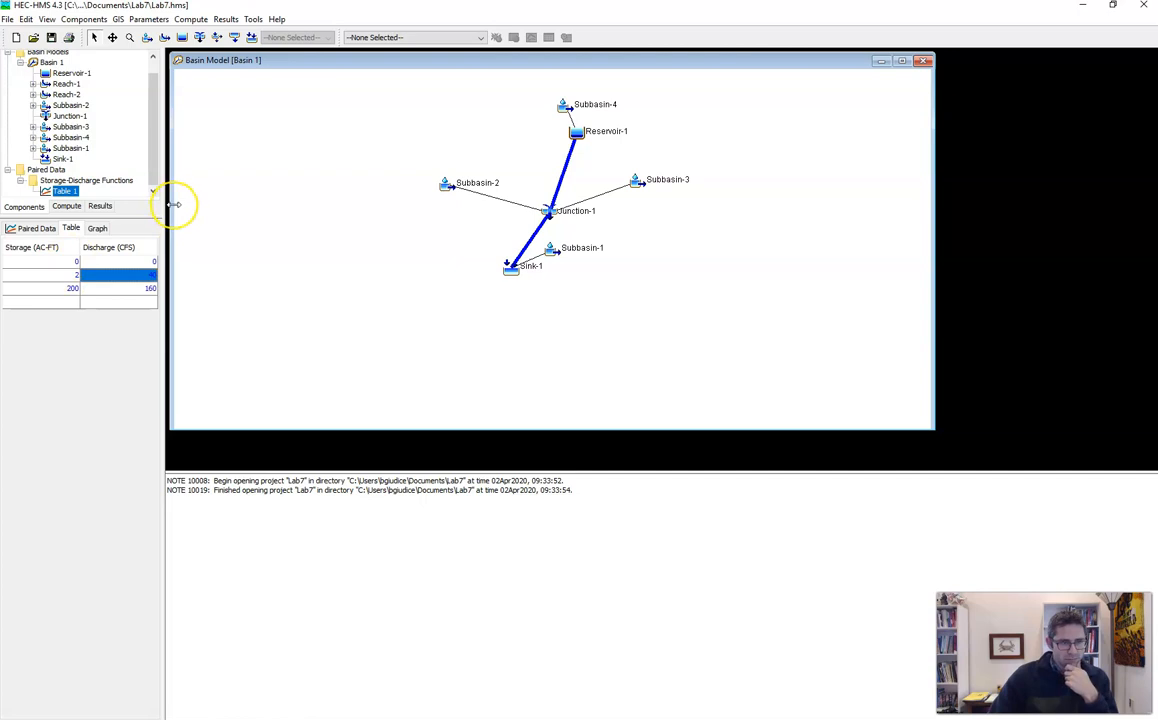
{"action": "left_click", "coordinate": [30, 228]}
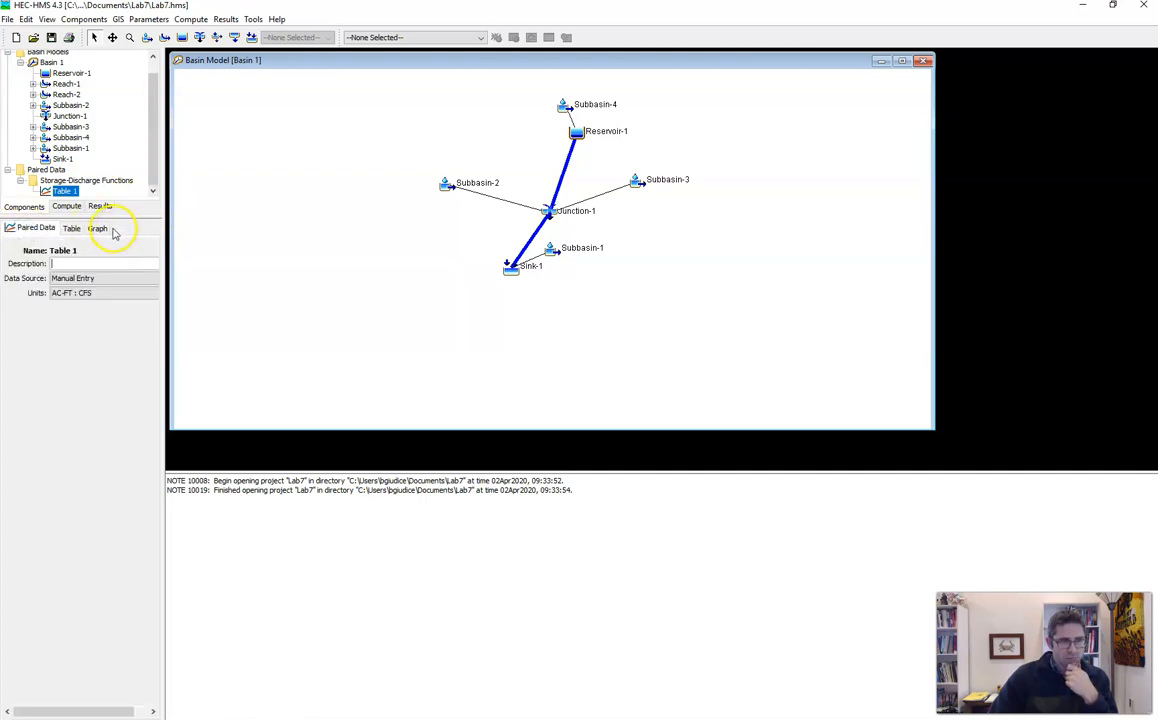
- Select Reservoir-1 and set its storage method to Storage-Discharge, keeping the Outflow Curve method
{"action": "left_click_drag", "start_coordinate": [155, 150], "coordinate": [155, 137]}
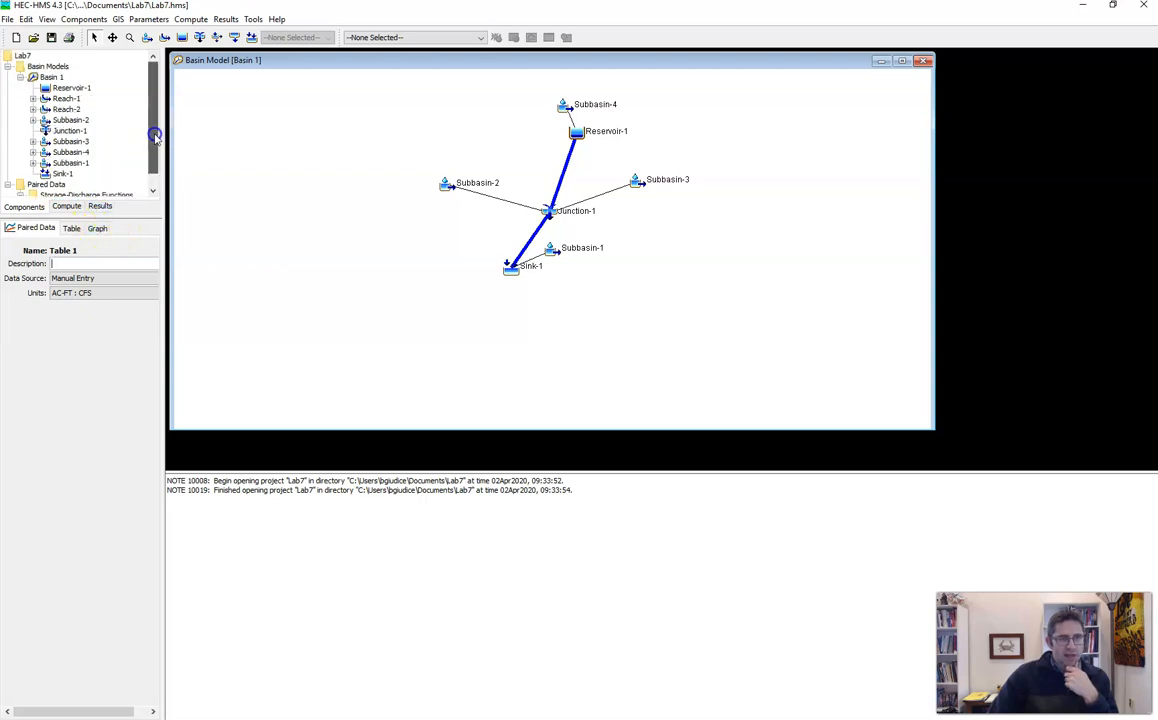
{"action": "left_click", "coordinate": [577, 131]}
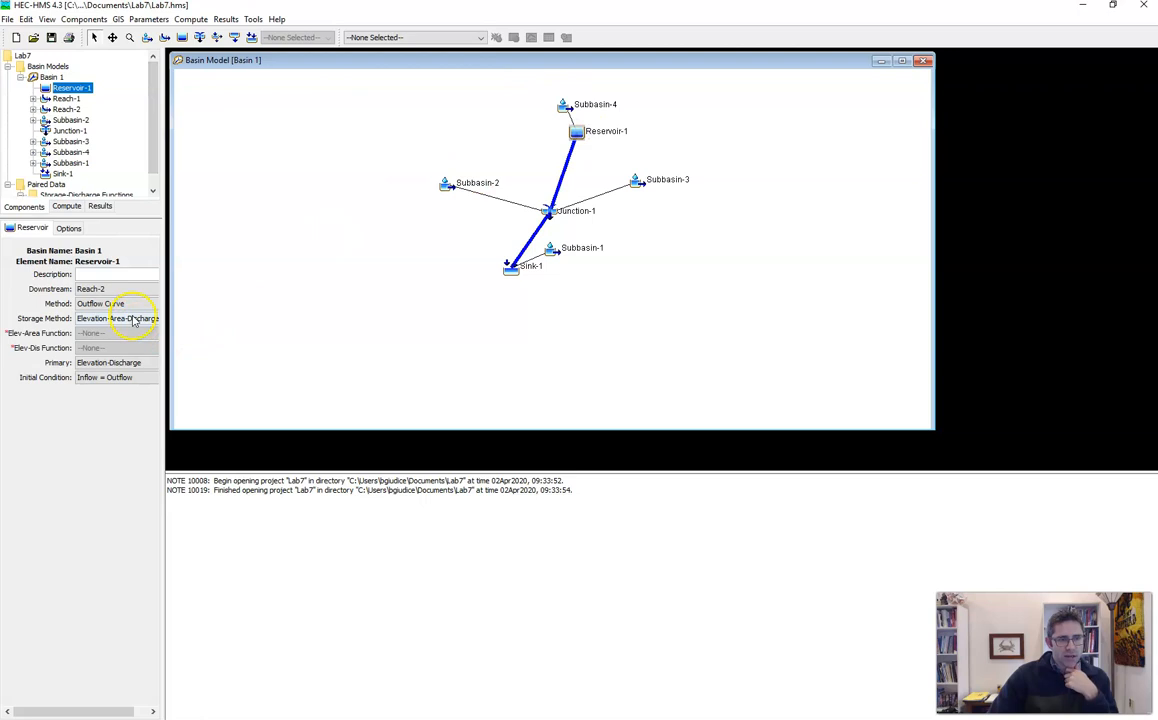
{"action": "left_click_drag", "start_coordinate": [160, 335], "coordinate": [186, 330]}
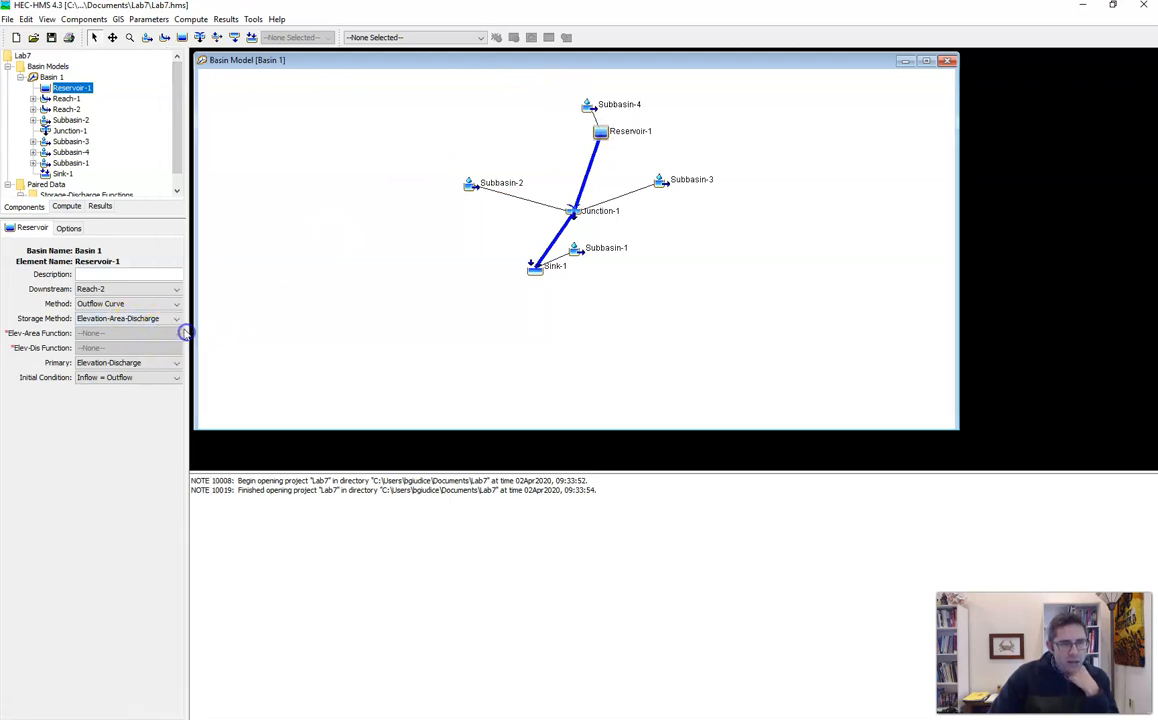
{"action": "left_click", "coordinate": [155, 305]}
{"action": "left_click", "coordinate": [155, 306]}
{"action": "left_click", "coordinate": [155, 318]}
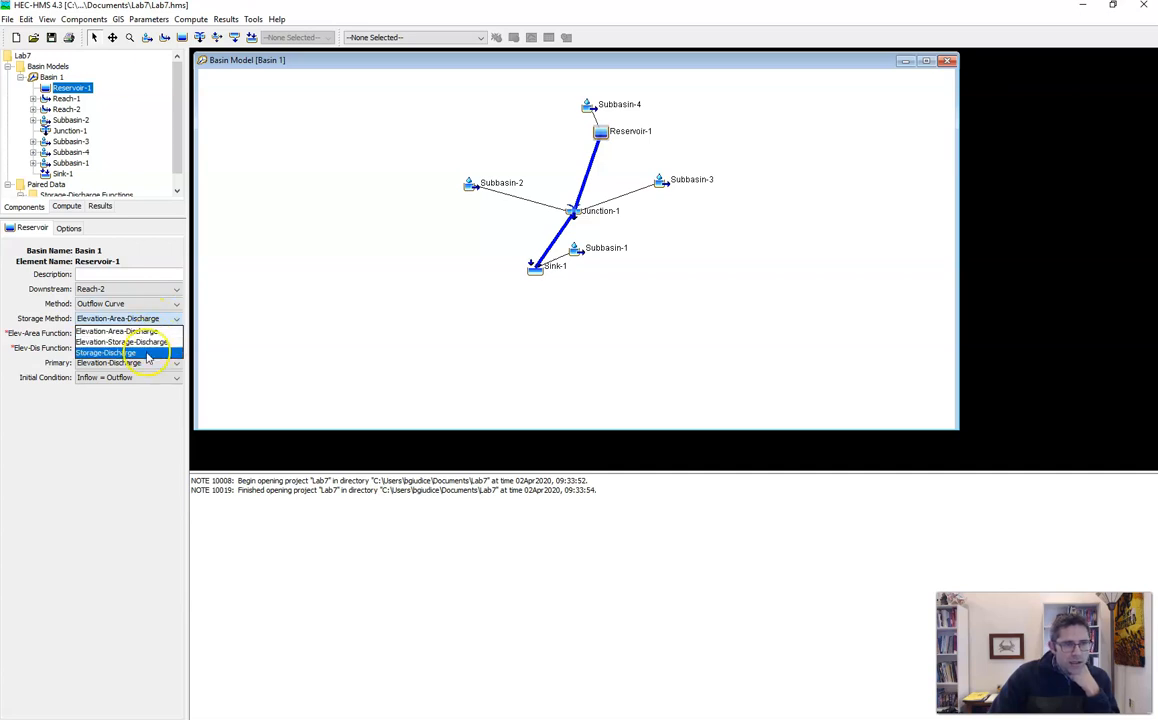
{"action": "left_click", "coordinate": [148, 356]}
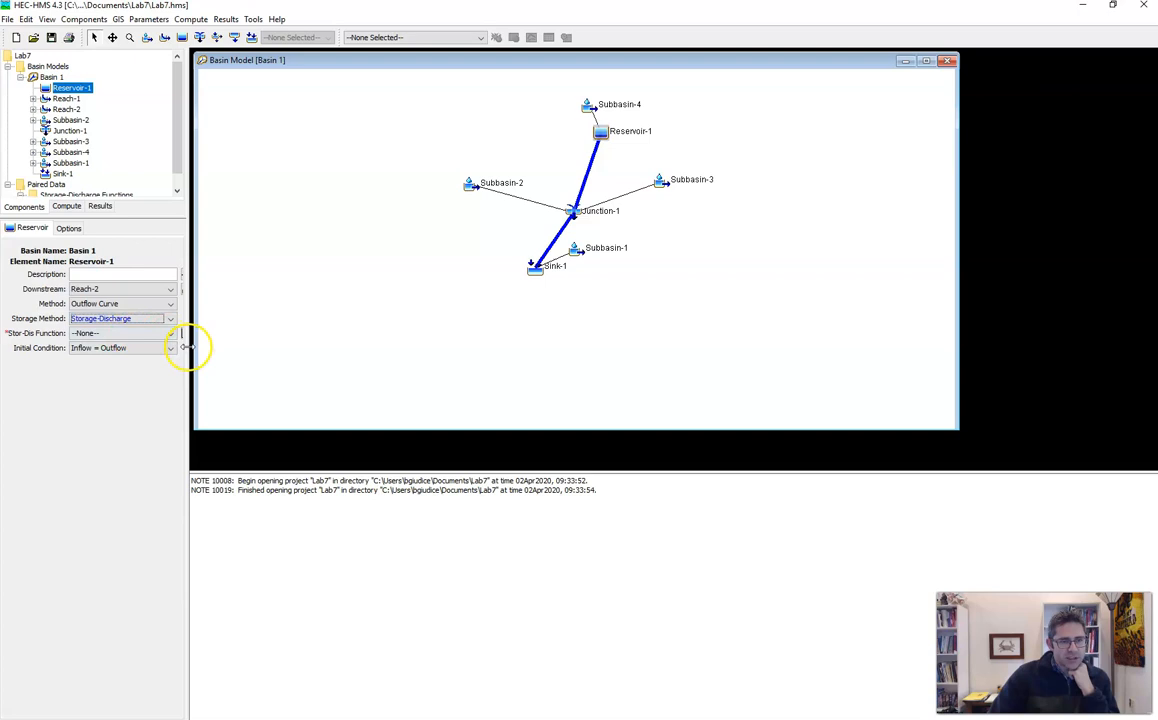
- Assign Table 1 as Reservoir-1's storage-discharge function, and check the reservoir's optional settings
{"action": "left_click_drag", "start_coordinate": [188, 345], "coordinate": [209, 339]}
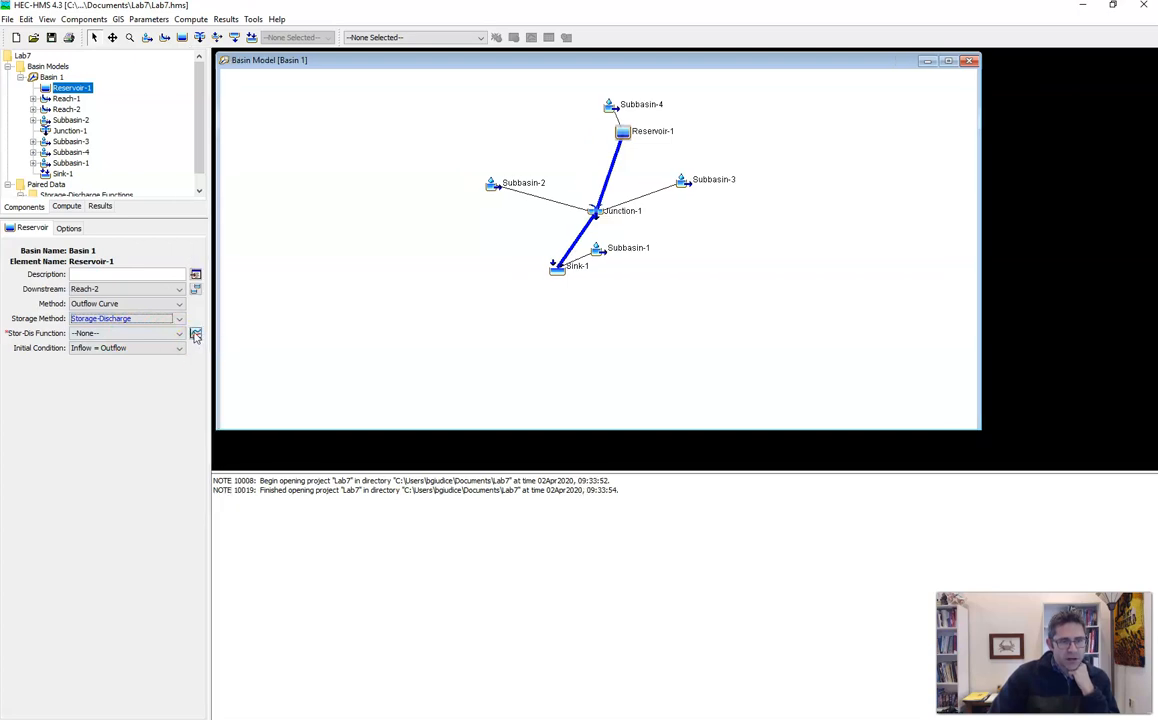
{"action": "left_click", "coordinate": [180, 333]}
{"action": "left_click", "coordinate": [180, 333]}
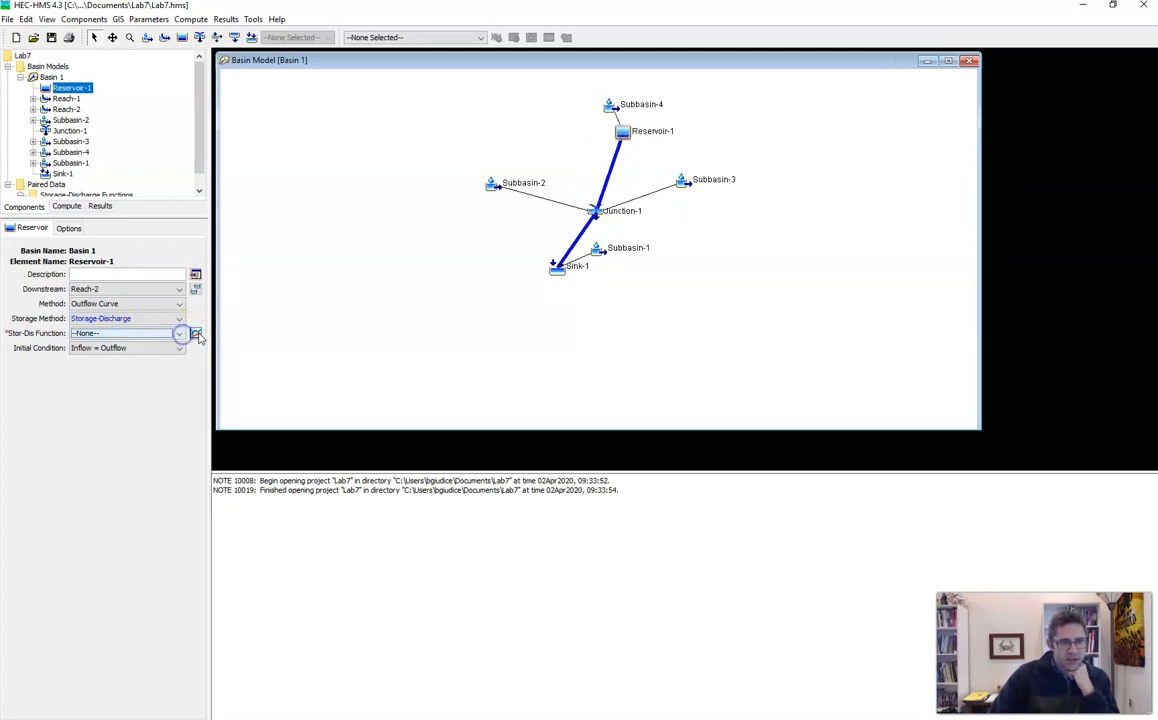
{"action": "left_click", "coordinate": [179, 333]}
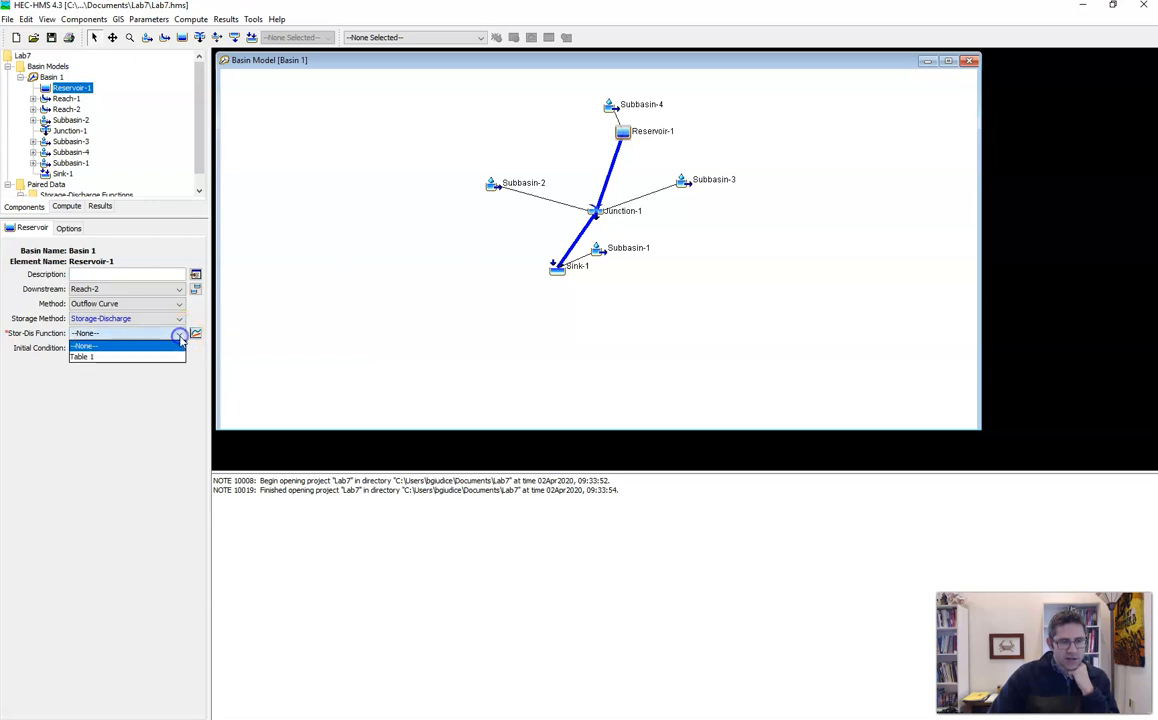
{"action": "left_click", "coordinate": [157, 358]}
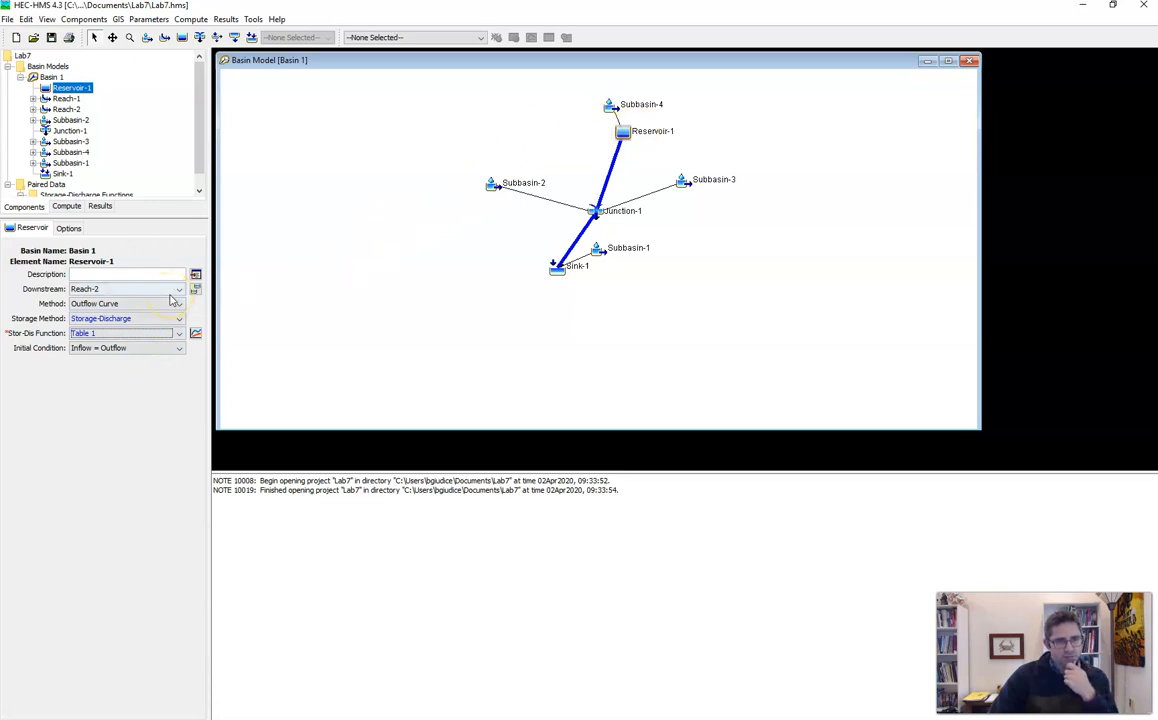
{"action": "left_click", "coordinate": [69, 228]}
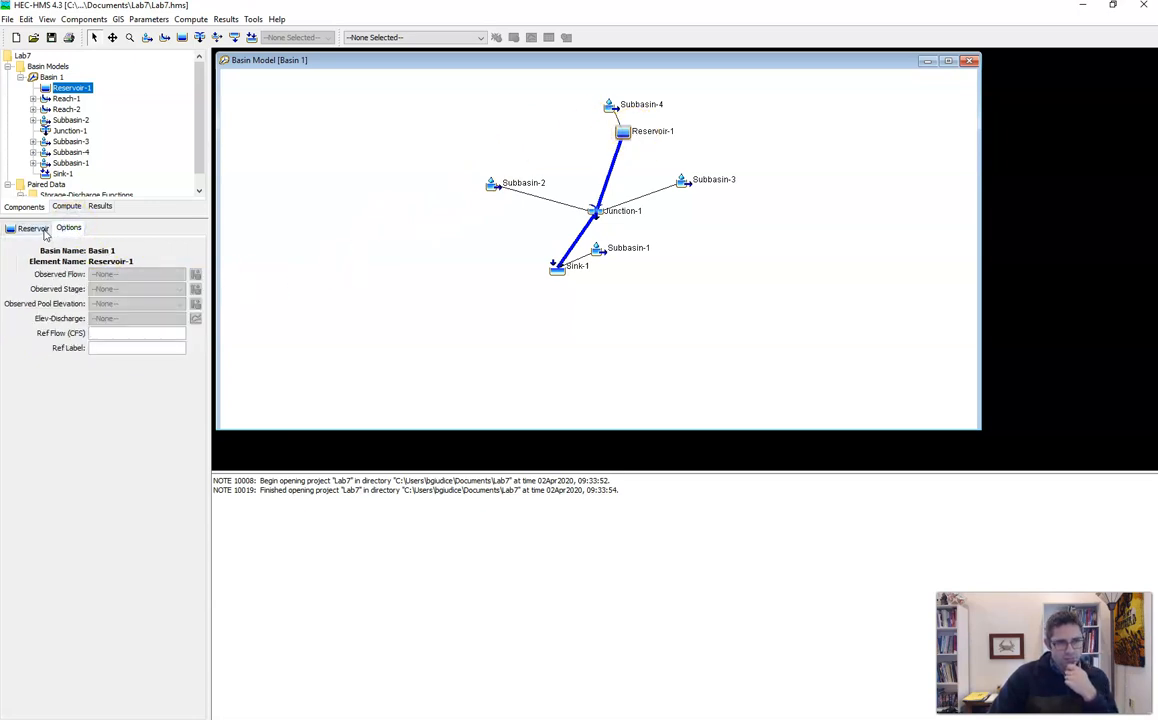
{"action": "left_click", "coordinate": [33, 228]}
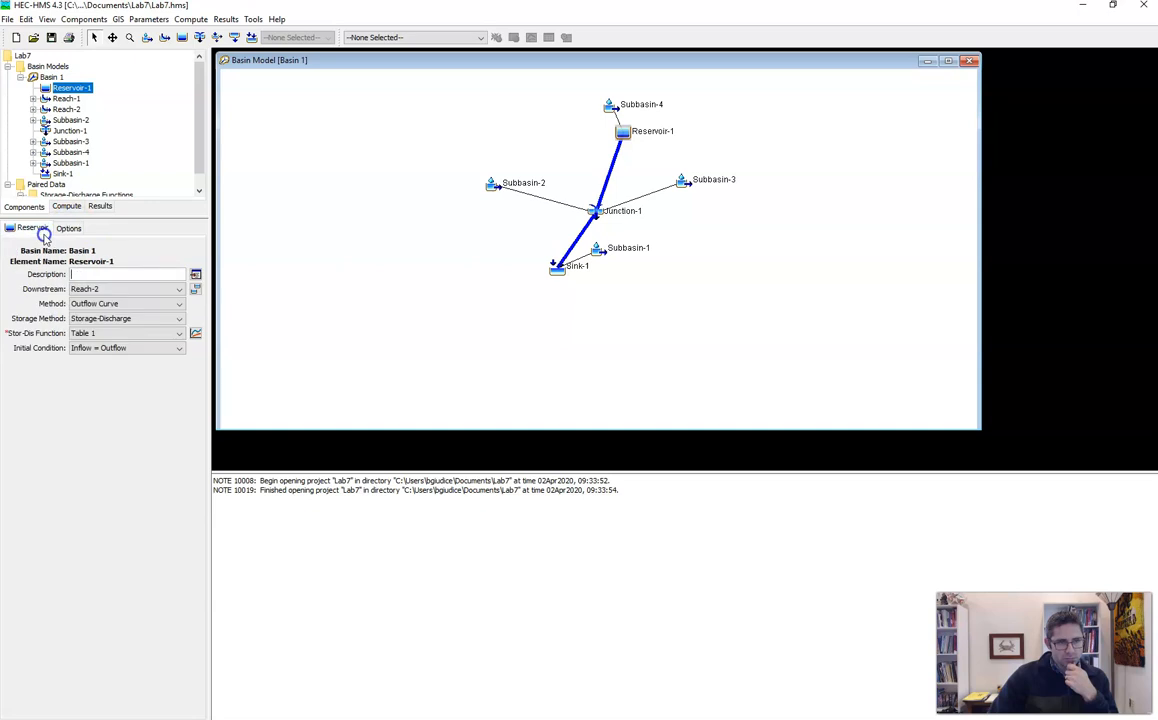
- Deselect the reservoir in the basin map and save the Lab7 project
{"action": "left_click", "coordinate": [410, 206]}
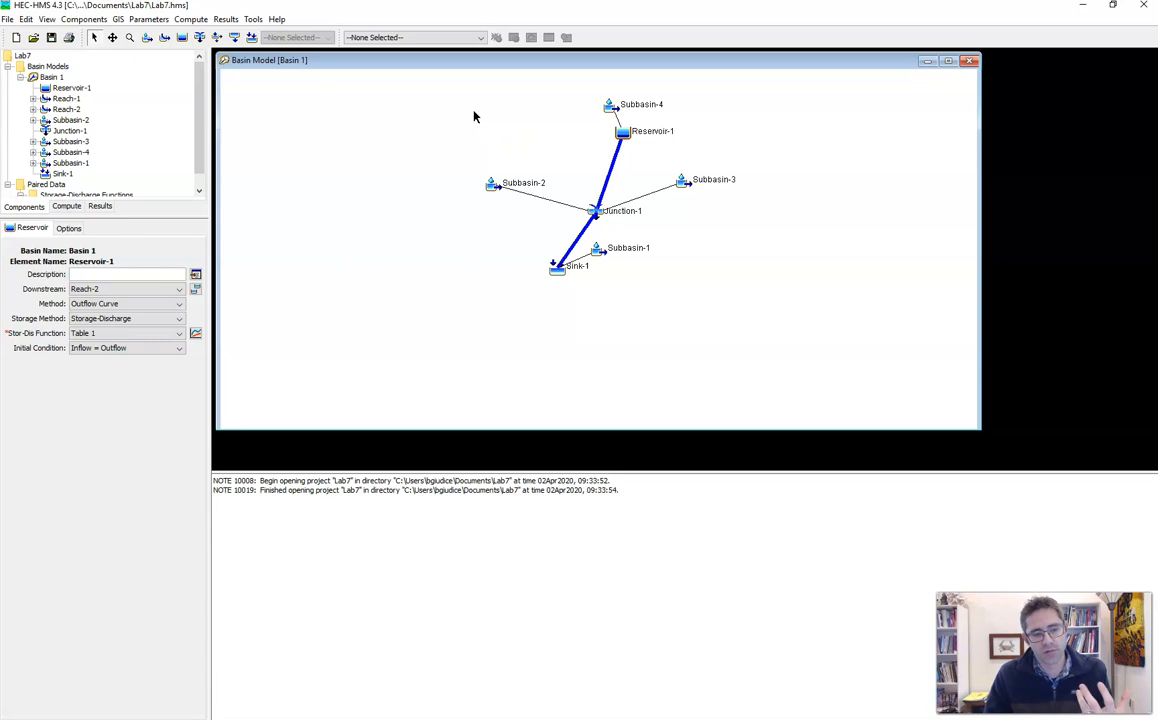
{"action": "left_click", "coordinate": [7, 20]}
{"action": "left_click", "coordinate": [29, 86]}
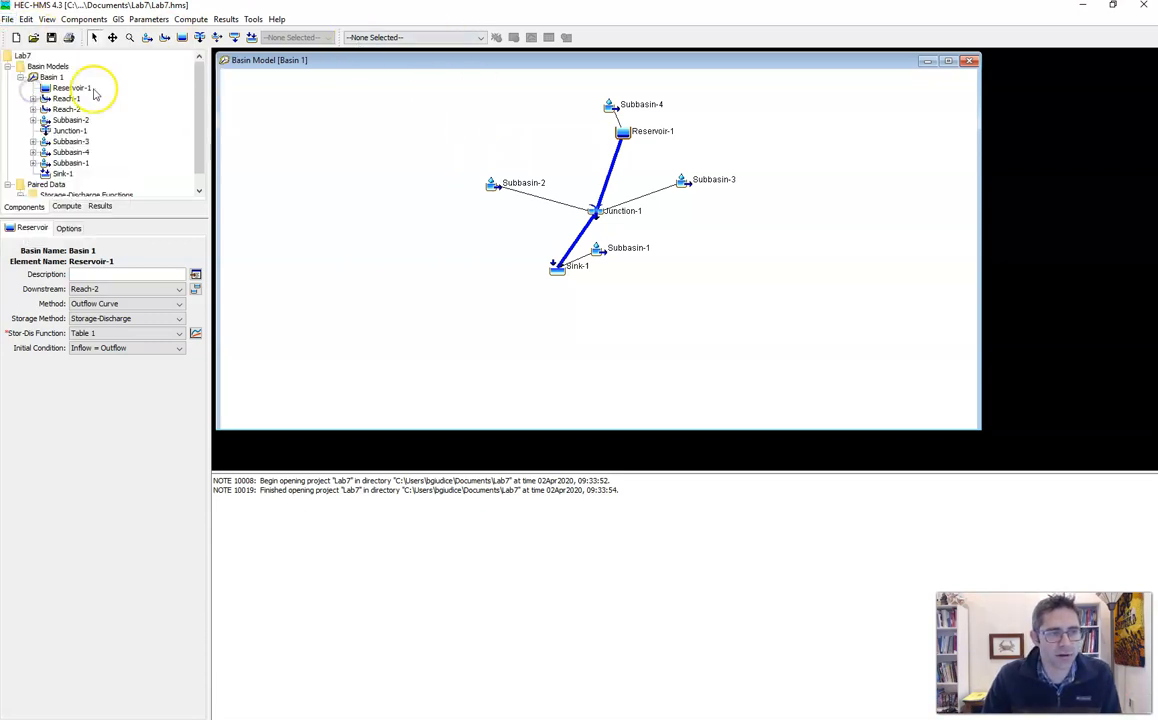
{"action": "left_click", "coordinate": [318, 163]}
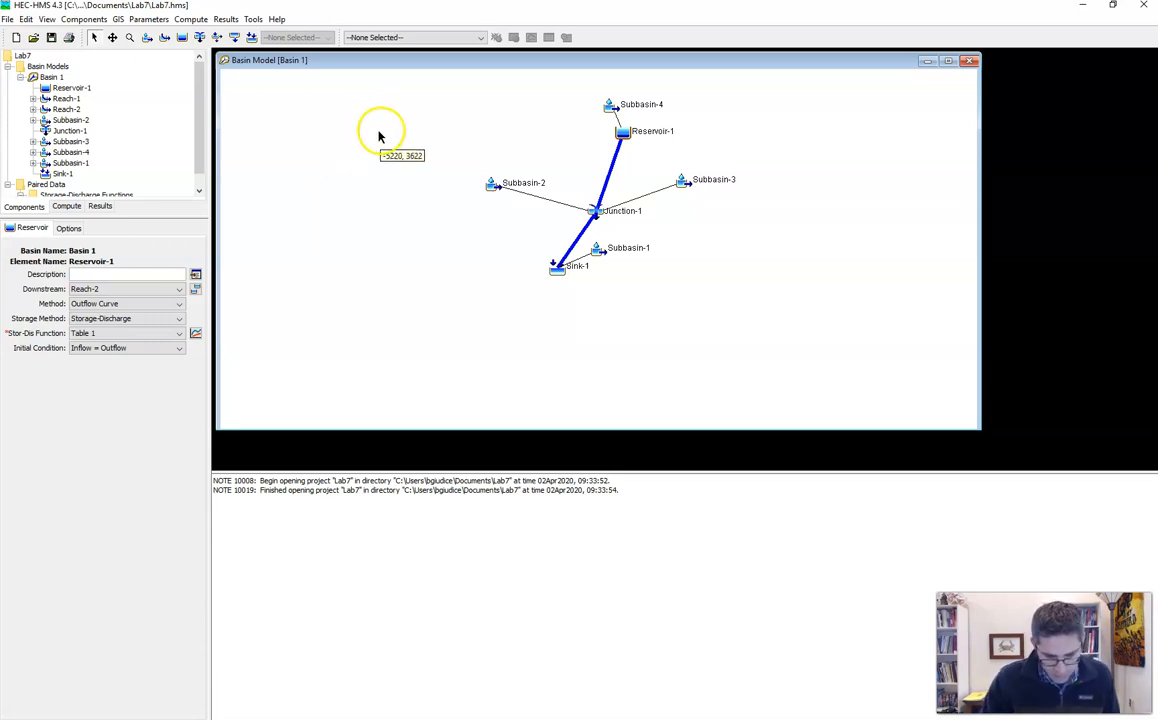
- Create a meteorologic model with the default name Met 1 and close the Meteorologic Model Manager
{"action": "scroll", "coordinate": [150, 187], "scroll_direction": "down", "scroll_amount": 1}
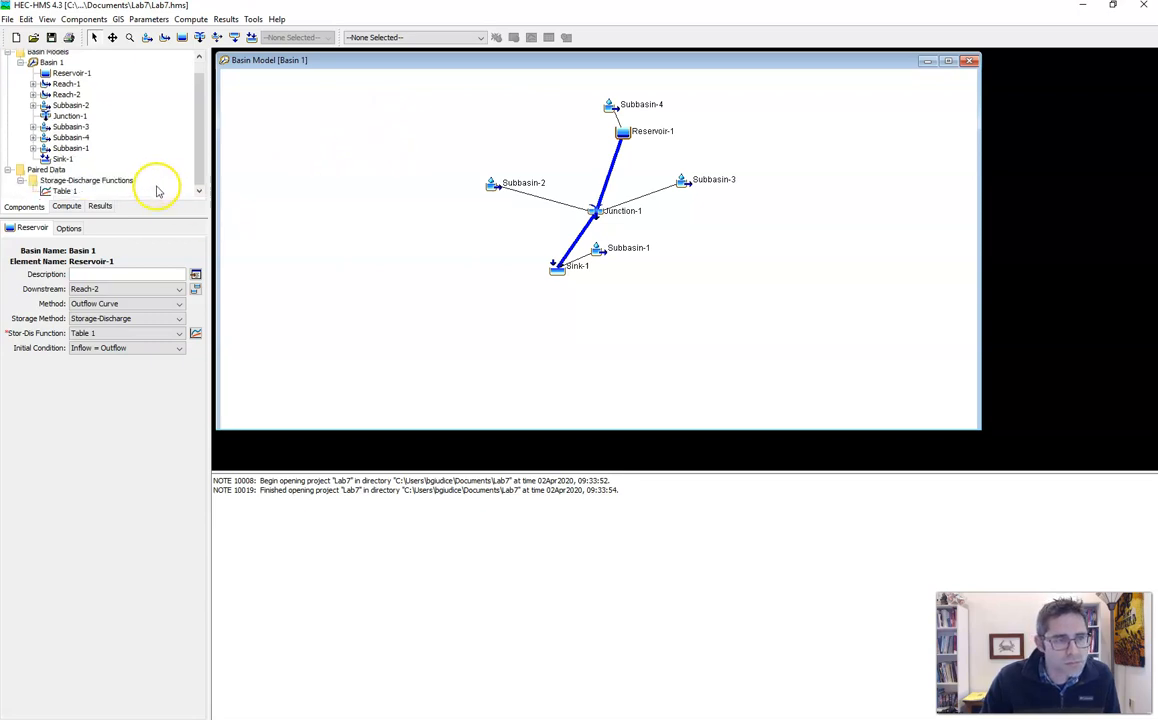
{"action": "left_click", "coordinate": [83, 19]}
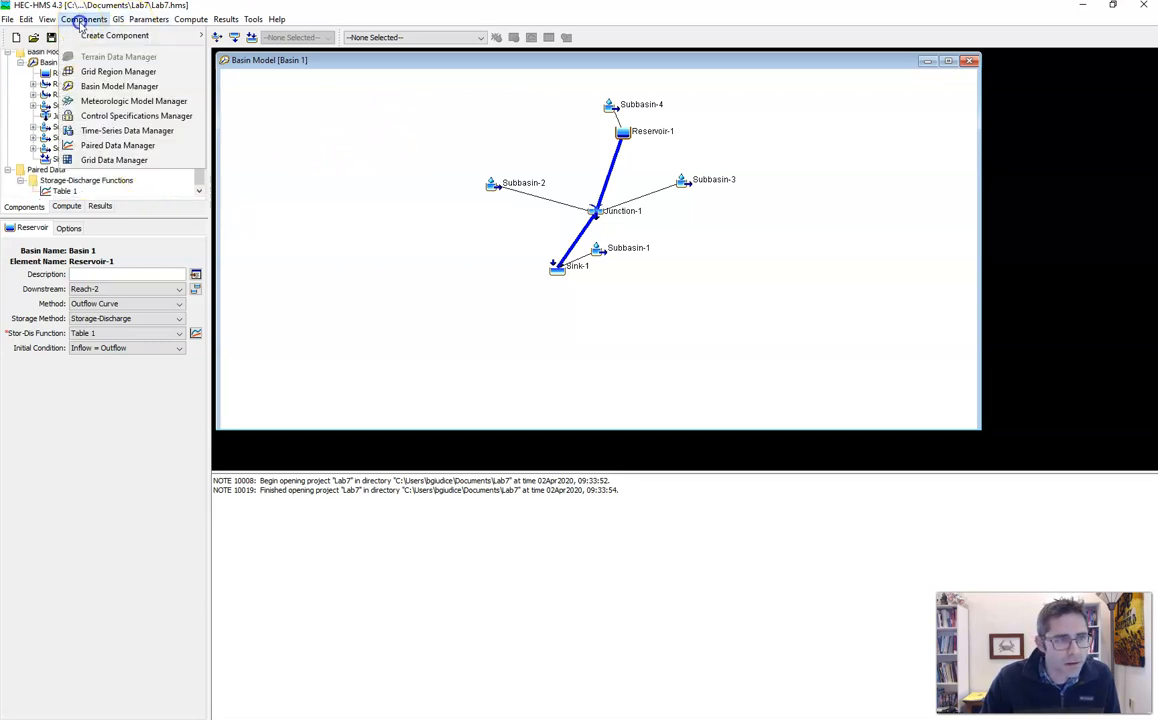
{"action": "left_click", "coordinate": [128, 104]}
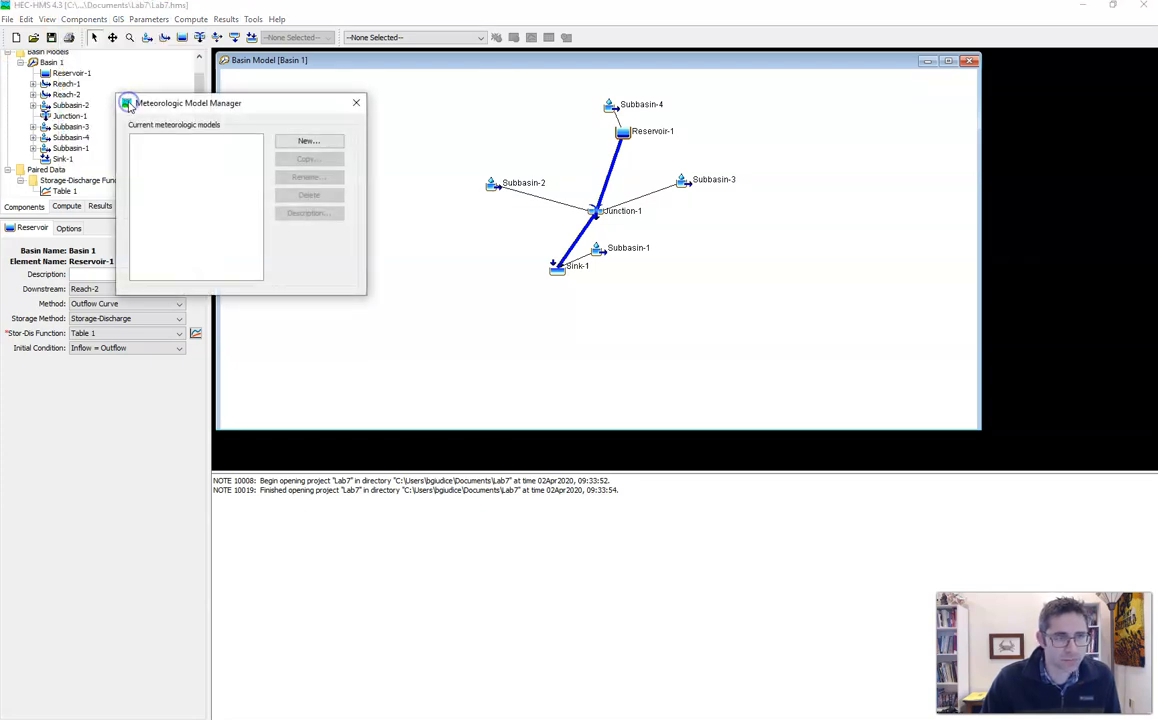
{"action": "left_click", "coordinate": [288, 142]}
{"action": "left_click", "coordinate": [296, 220]}
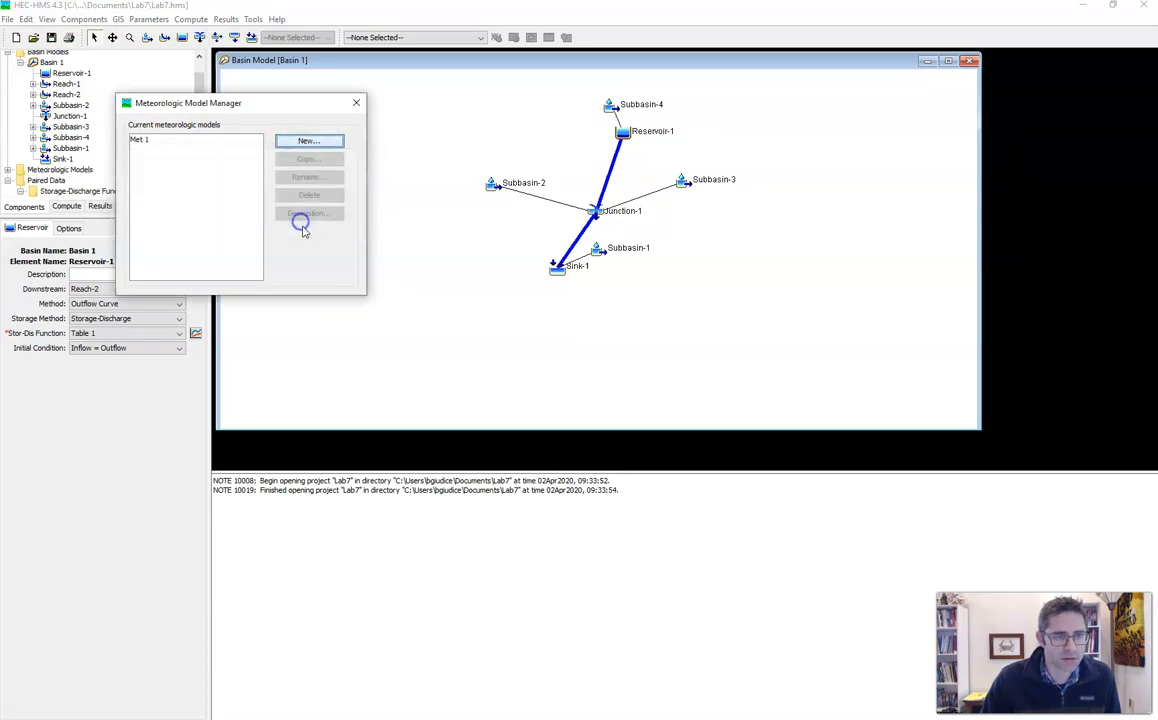
{"action": "left_click", "coordinate": [355, 102]}
- Select Met 1 under Meteorologic Models, set its precipitation method to Hypothetical Storm, and review the available precipitation methods
{"action": "left_click", "coordinate": [8, 170]}
{"action": "scroll", "coordinate": [76, 154], "scroll_direction": "down", "scroll_amount": 1}
{"action": "left_click", "coordinate": [48, 160]}
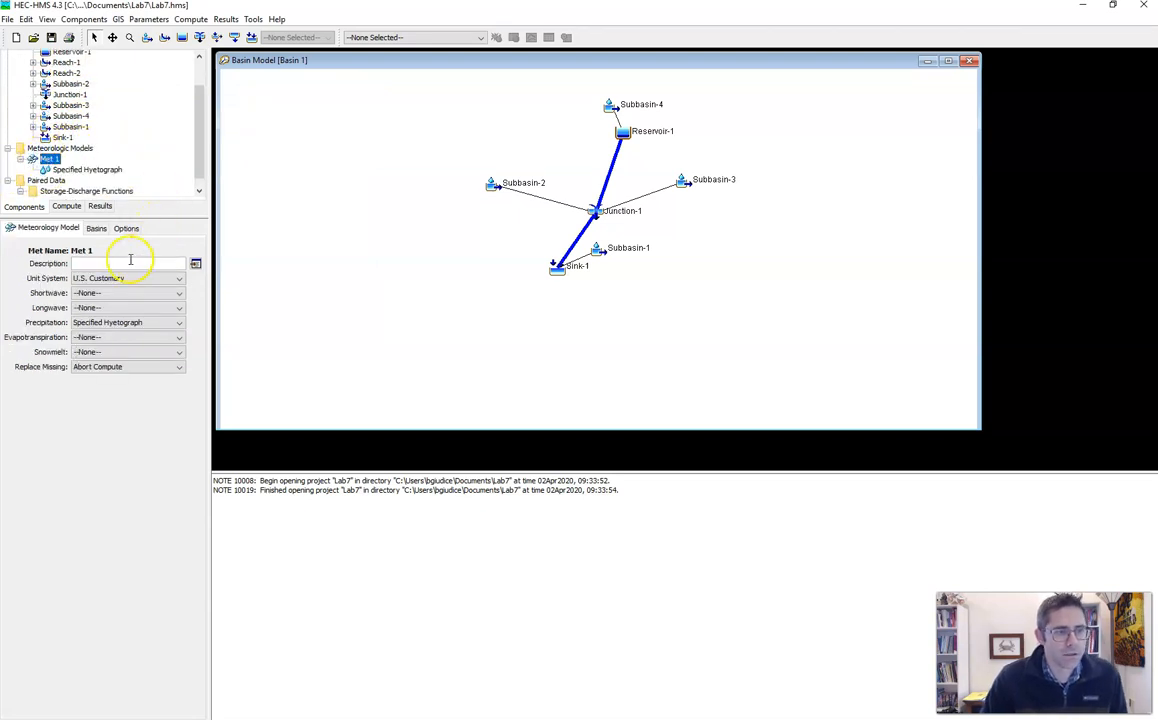
{"action": "left_click", "coordinate": [140, 323]}
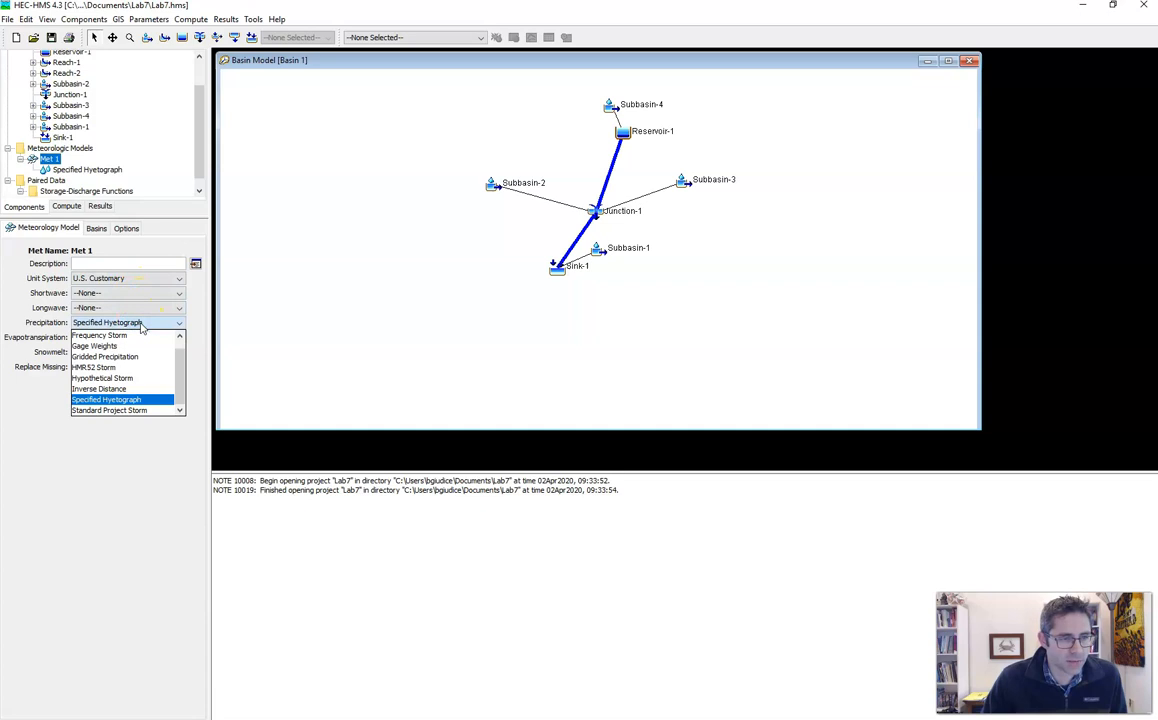
{"action": "left_click", "coordinate": [138, 324]}
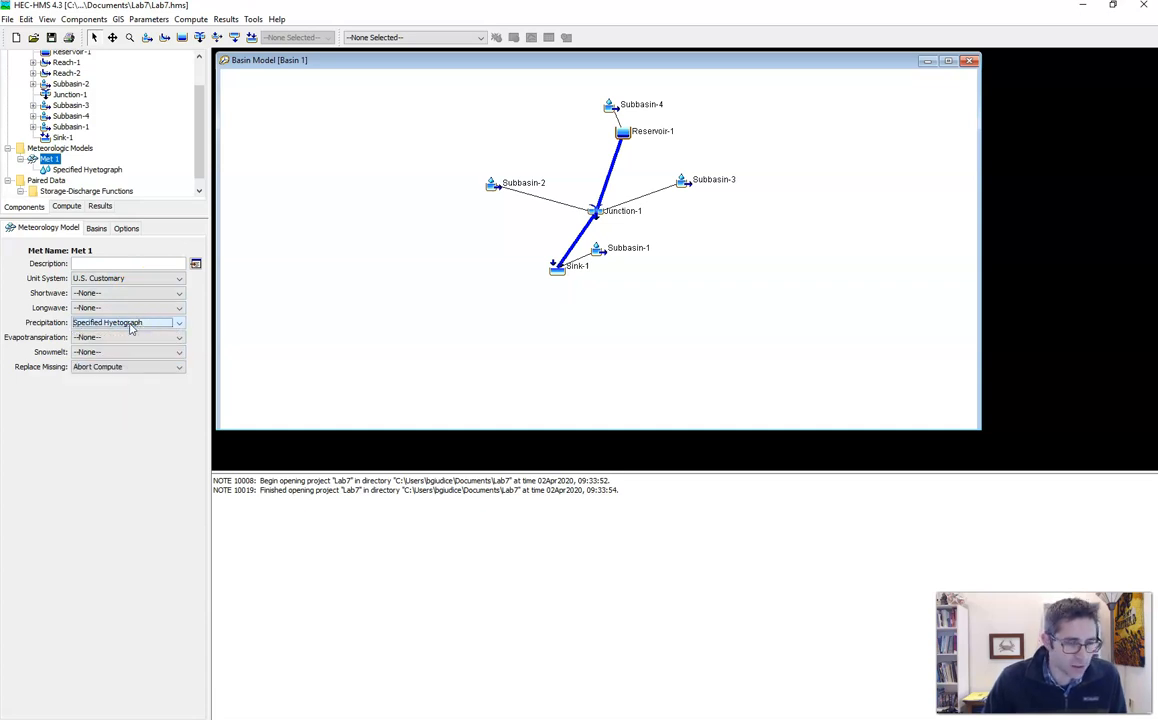
{"action": "left_click", "coordinate": [130, 324]}
{"action": "mouse_move", "coordinate": [181, 370]}
{"action": "left_mouse_down"}
{"action": "mouse_move", "coordinate": [178, 350]}
{"action": "mouse_move", "coordinate": [182, 374]}
{"action": "left_mouse_up"}
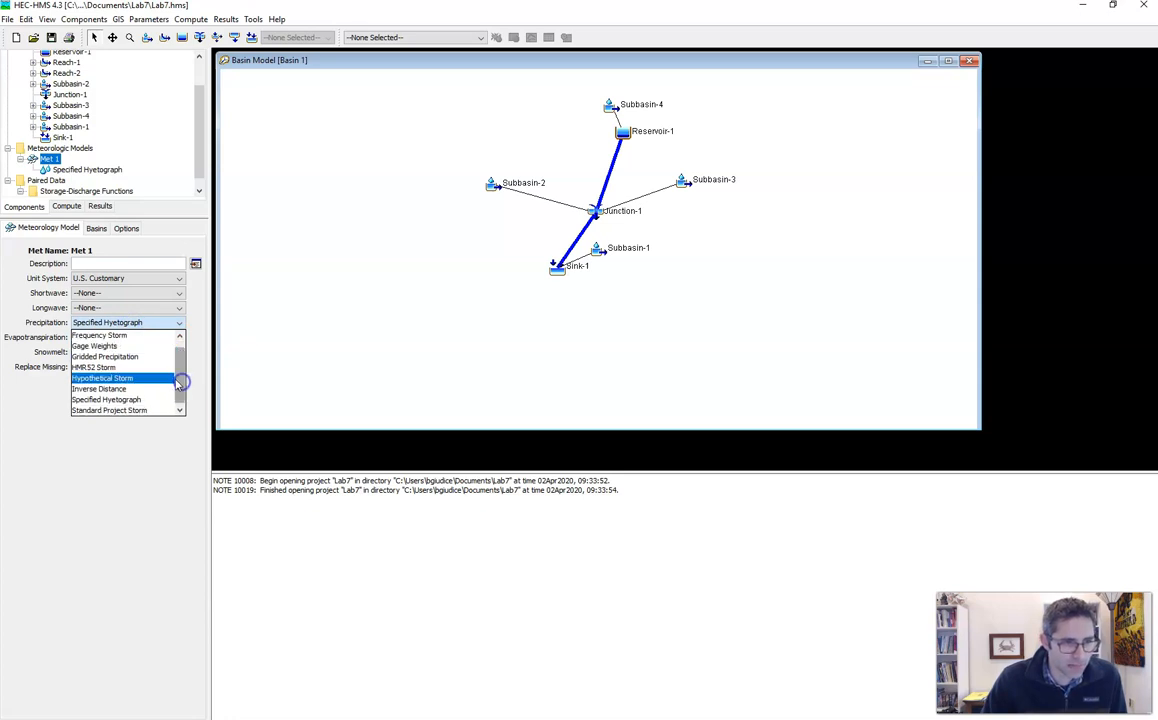
{"action": "left_click", "coordinate": [160, 378]}
{"action": "left_click", "coordinate": [82, 506]}
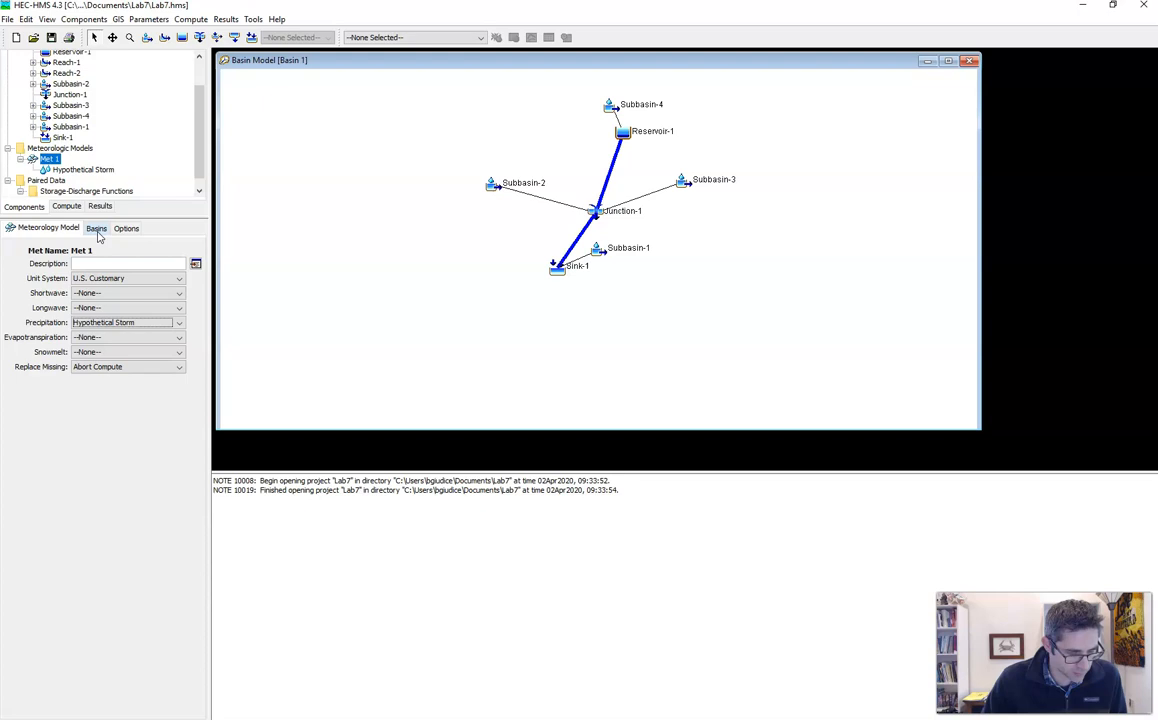
{"action": "left_click", "coordinate": [117, 322]}
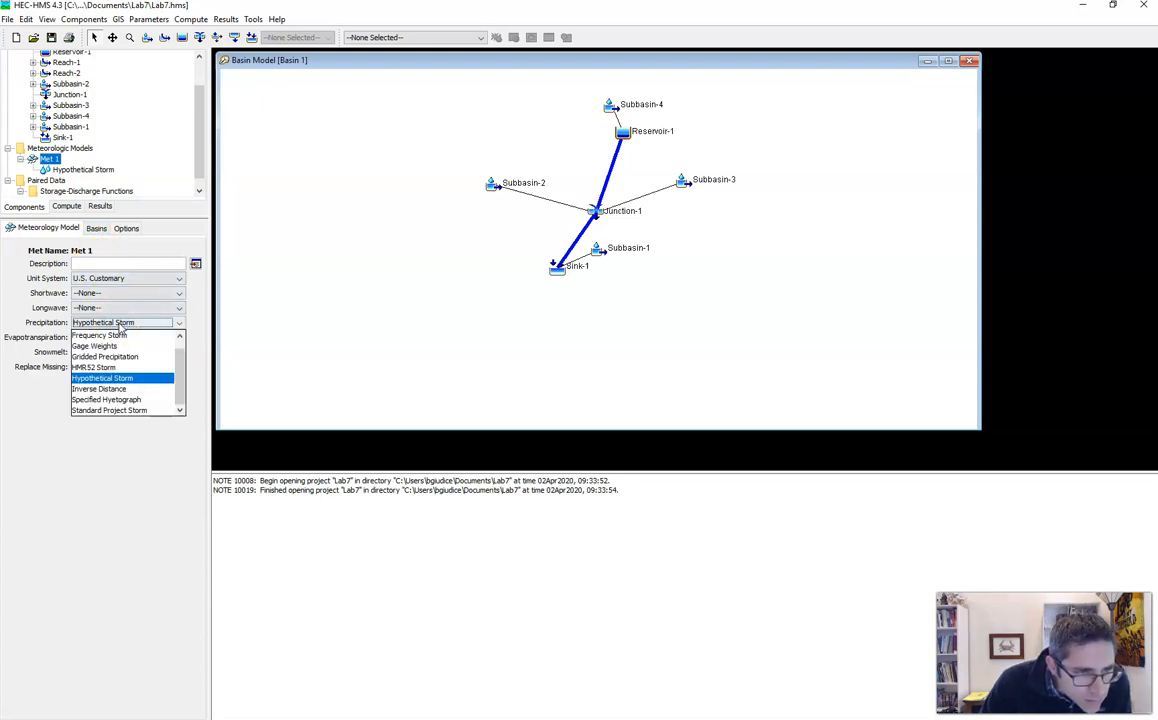
- Review Met 1's available precipitation methods, its basins settings and its total override option
{"action": "scroll", "coordinate": [183, 385], "scroll_direction": "up", "scroll_amount": 1}
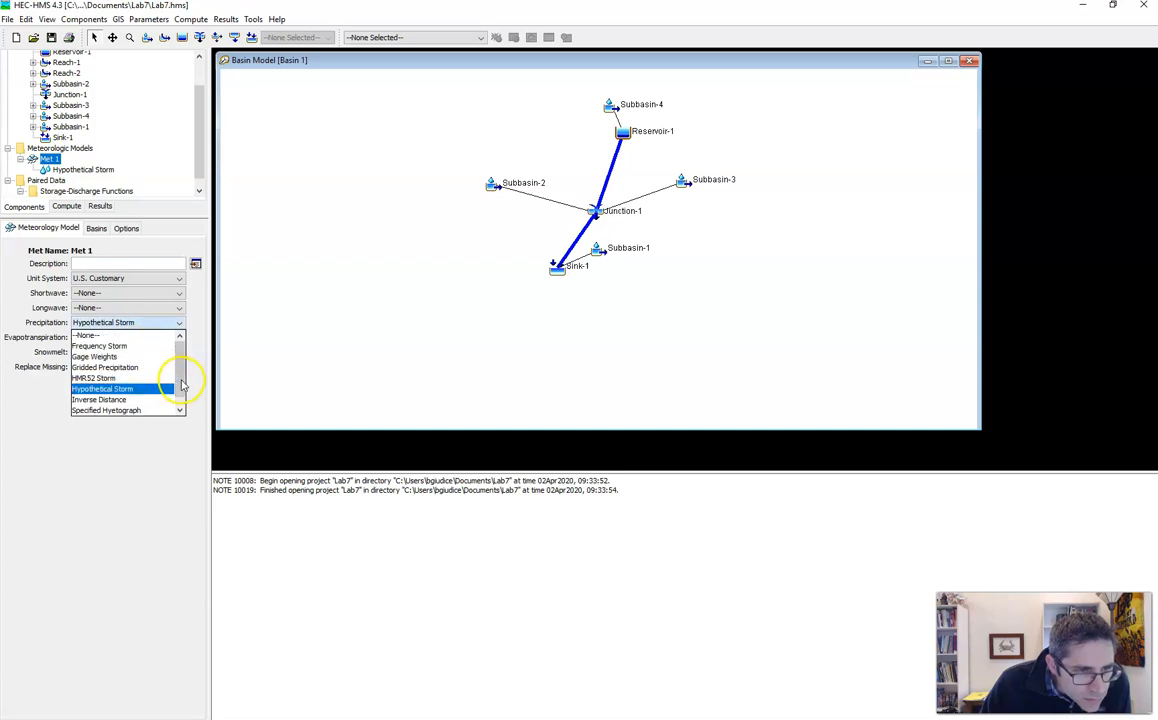
{"action": "left_click", "coordinate": [162, 322]}
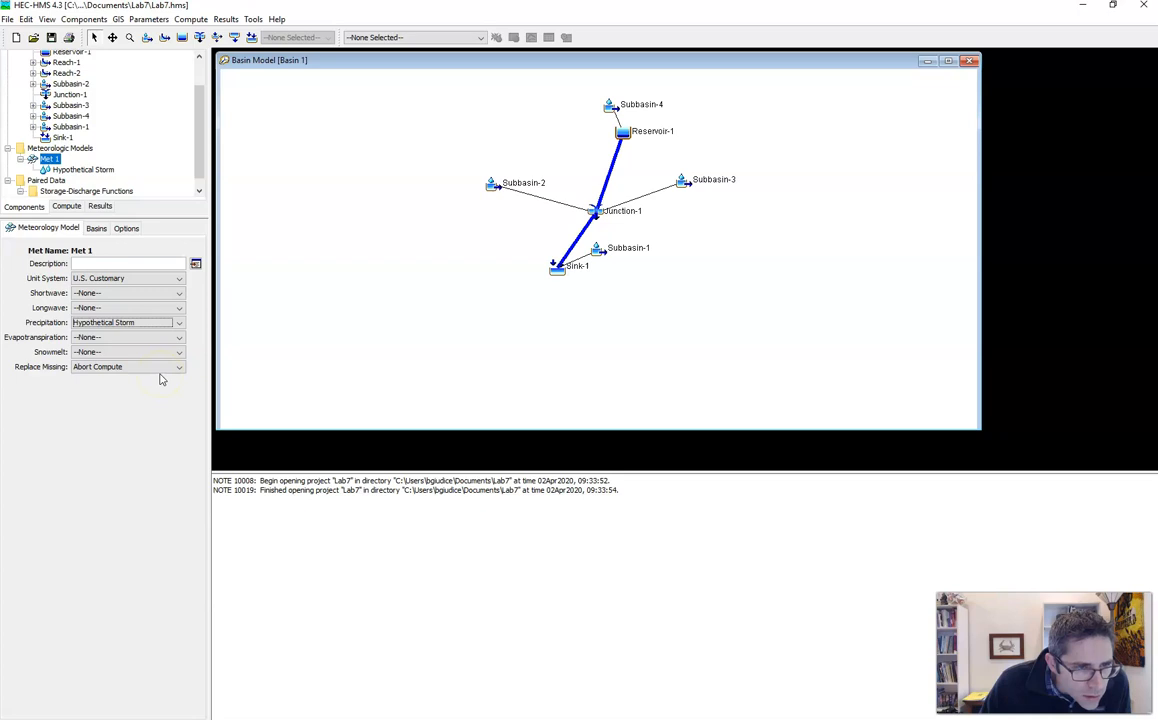
{"action": "left_click", "coordinate": [96, 228]}
{"action": "left_click", "coordinate": [126, 228]}
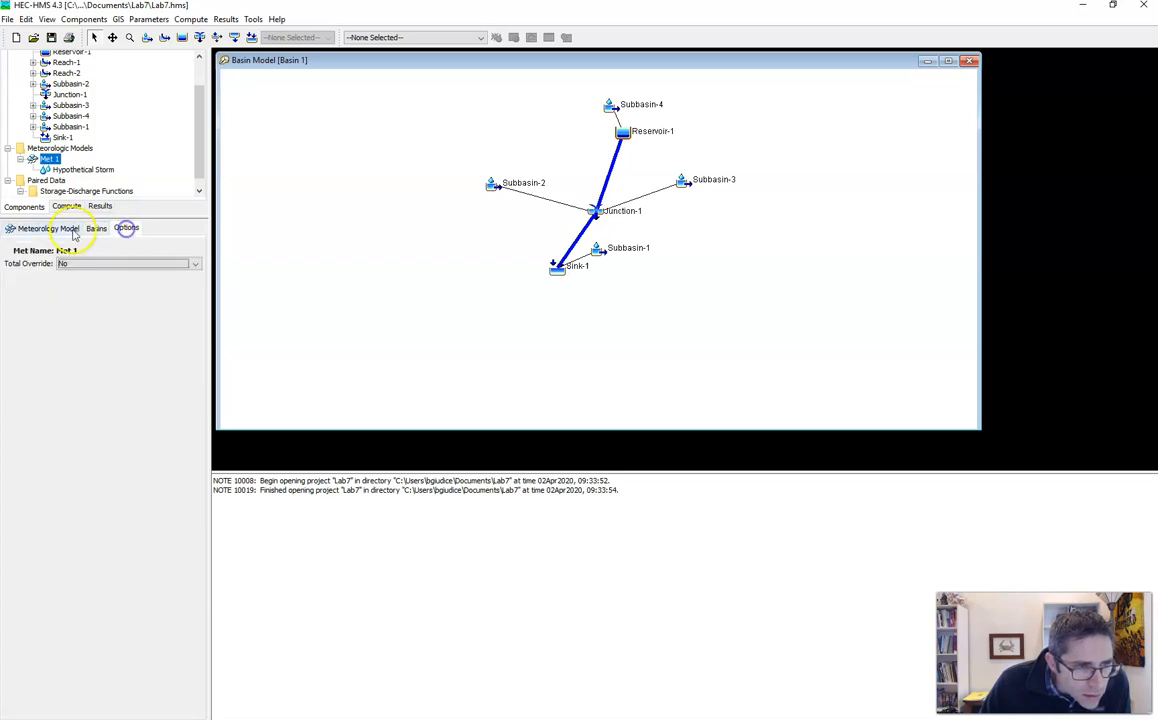
{"action": "left_click", "coordinate": [73, 230]}
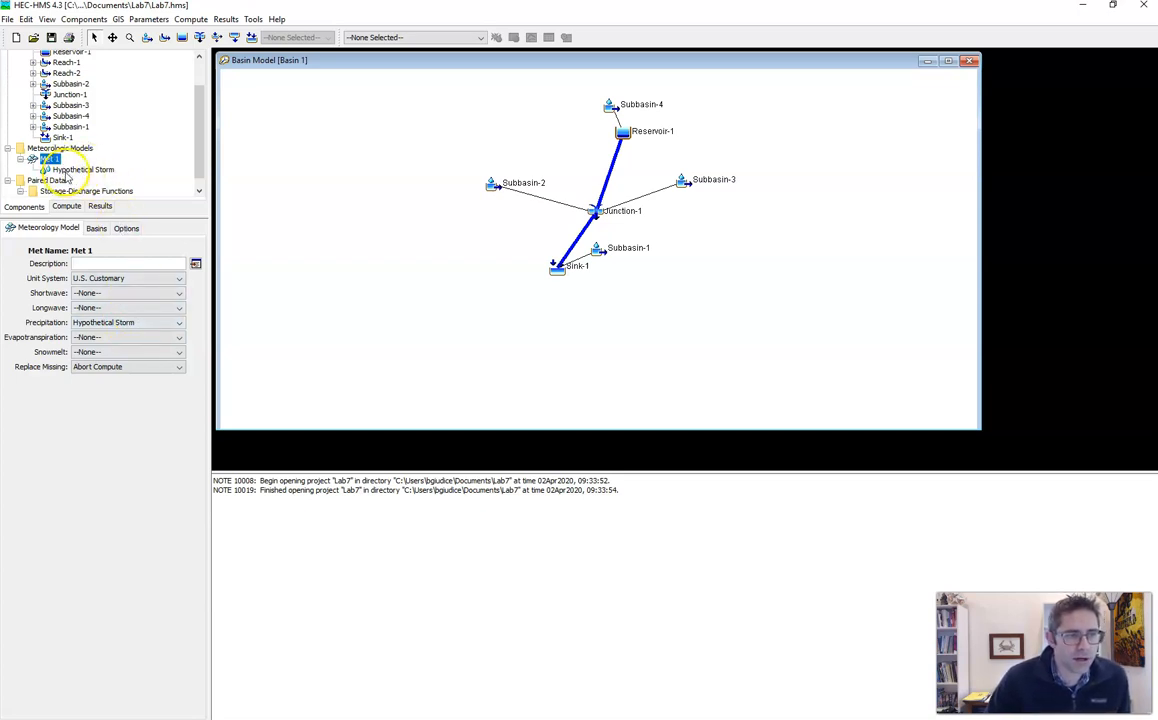
- Set Met 1's hypothetical storm method to SCS Type 2 with a point depth of 5 inches
{"action": "left_click", "coordinate": [68, 171]}
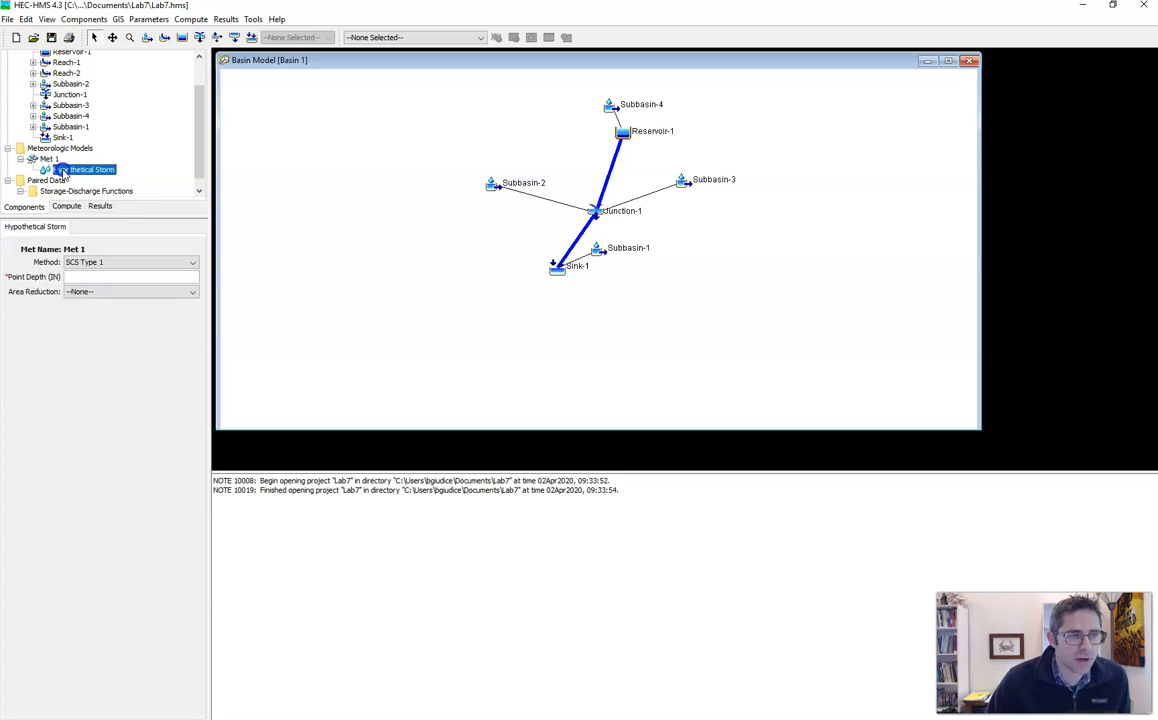
{"action": "left_click", "coordinate": [106, 264]}
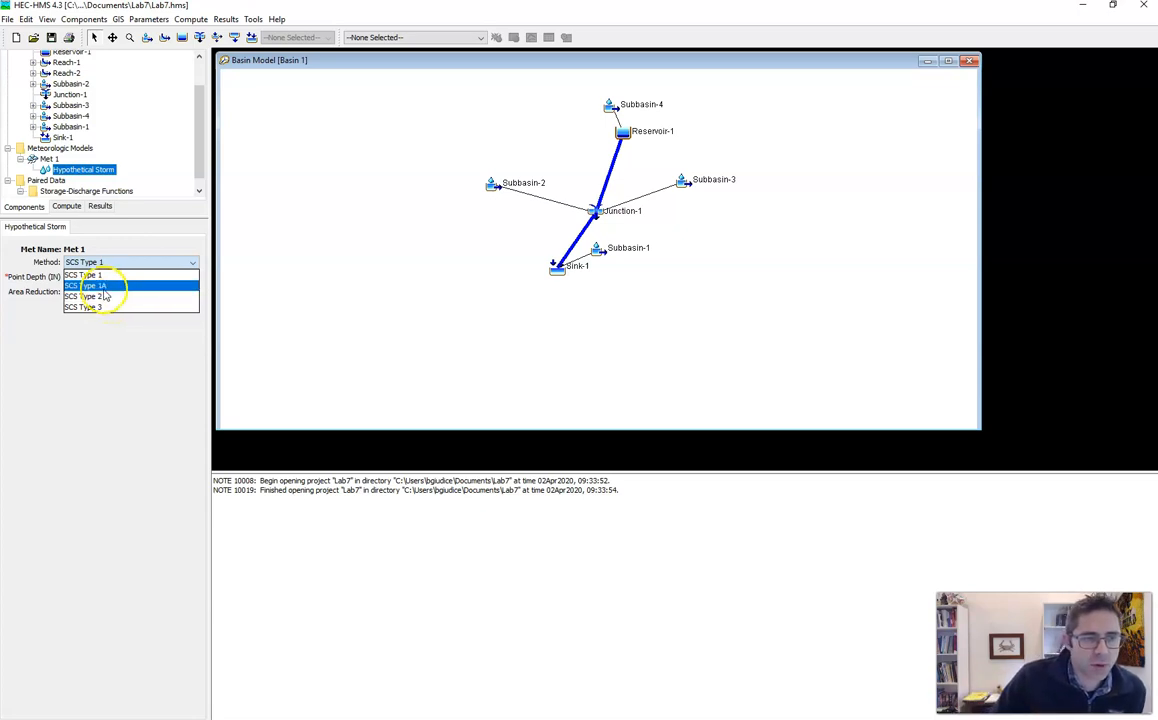
{"action": "left_click", "coordinate": [95, 296]}
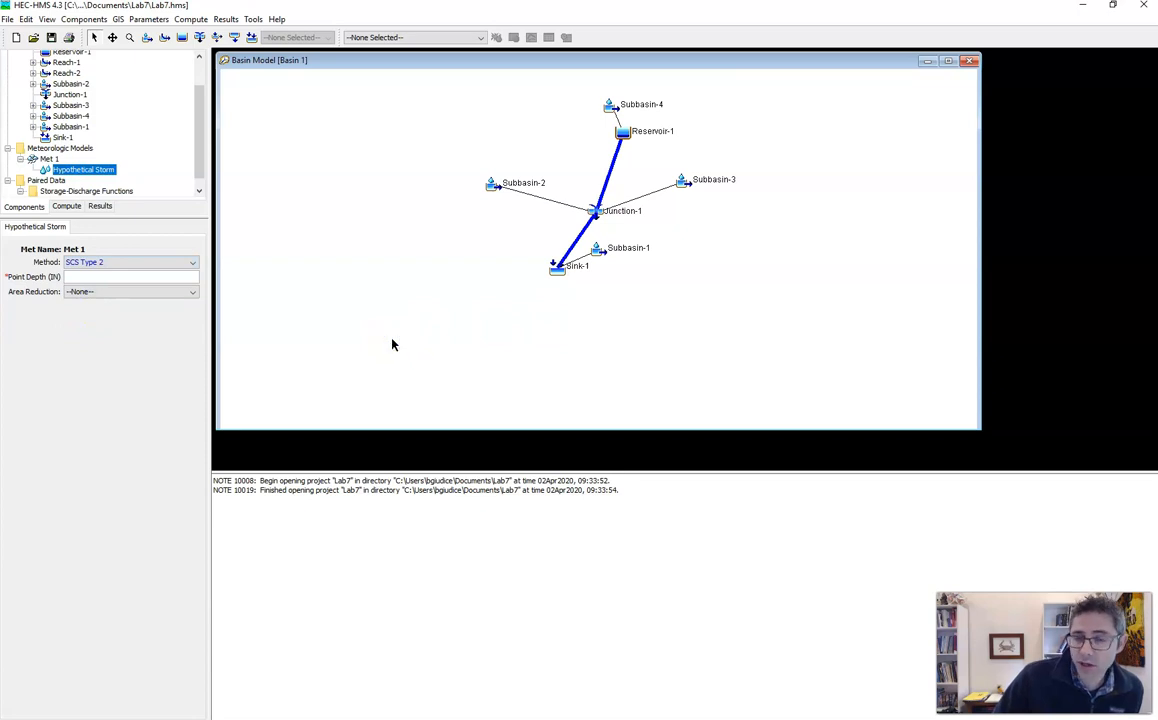
{"action": "left_click", "coordinate": [77, 276]}
{"action": "type", "text": "5"}
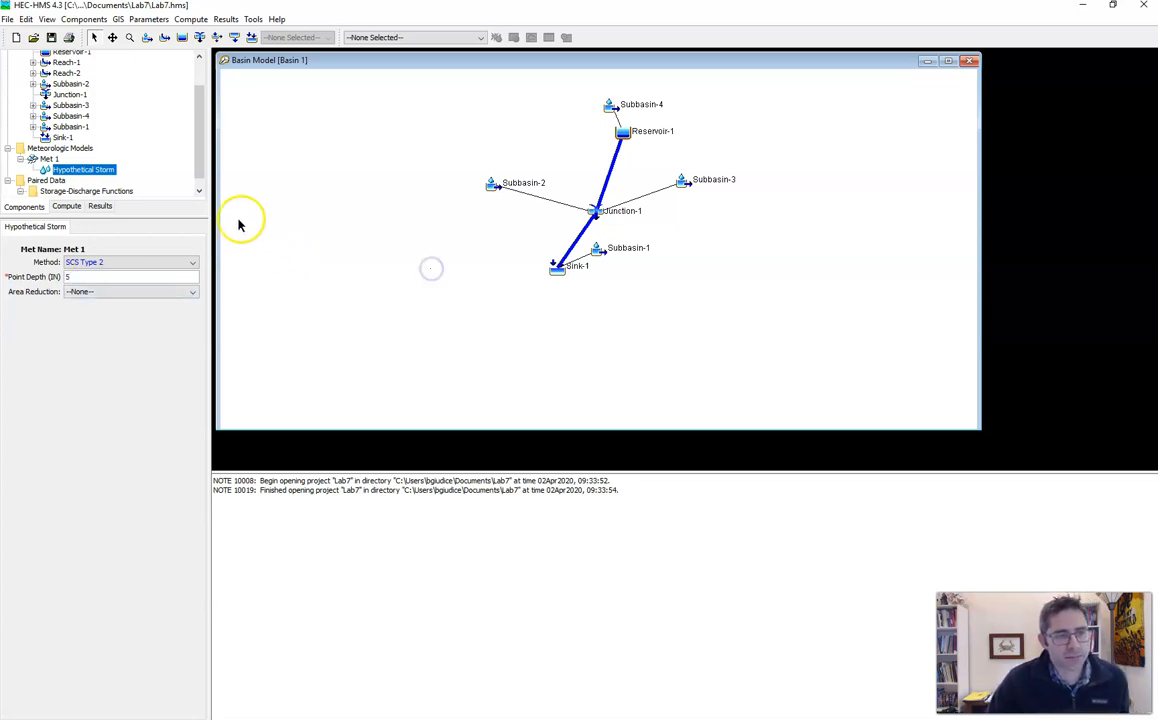
{"action": "left_click", "coordinate": [49, 159]}
{"action": "left_click", "coordinate": [56, 169]}
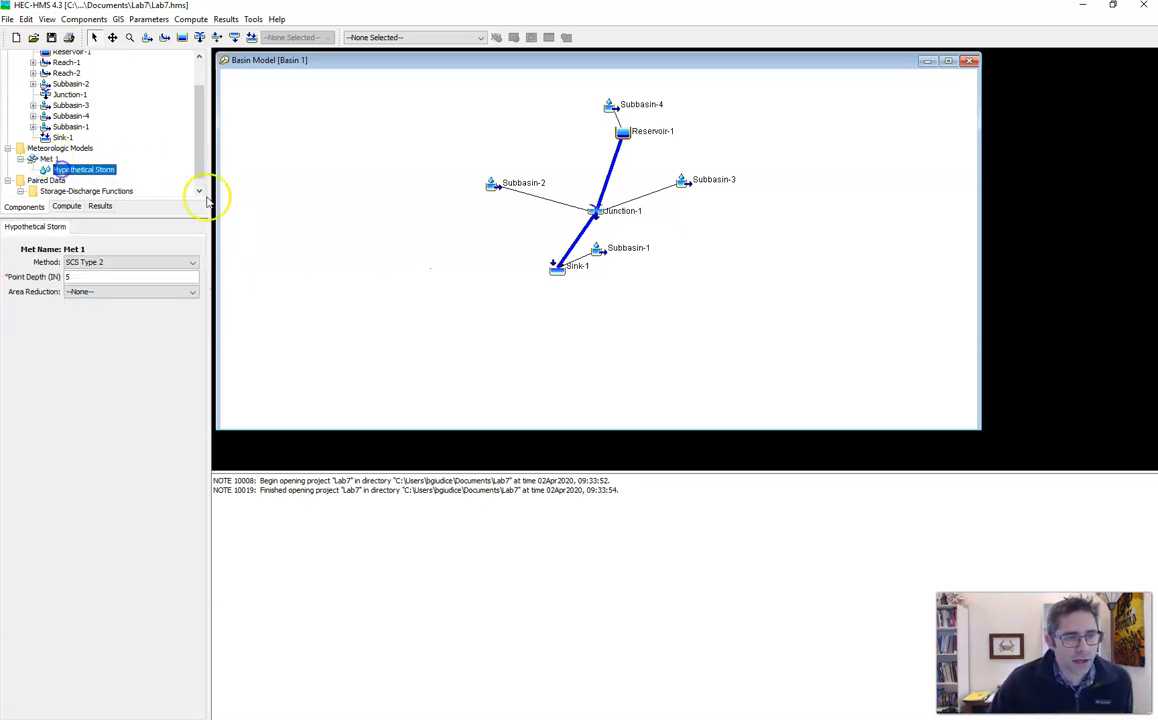
{"action": "left_click", "coordinate": [365, 265]}
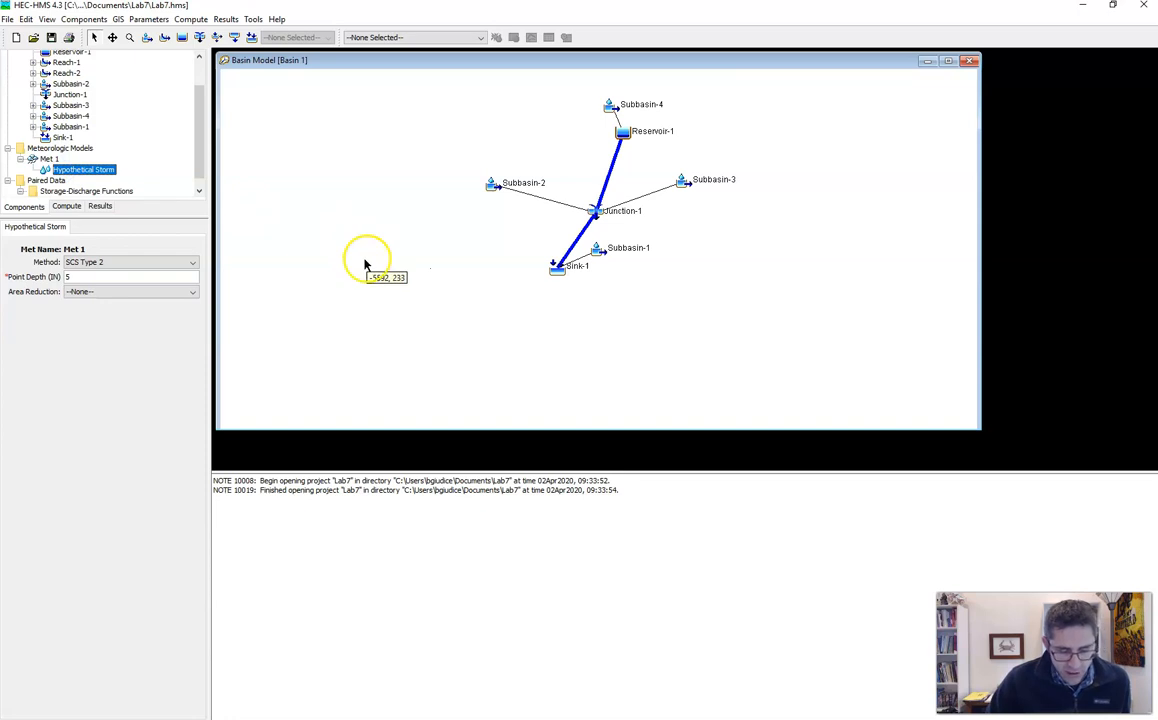
- Create a control specifications component with the default name Control 1, close its manager, and open Control 1's settings
{"action": "left_click", "coordinate": [20, 191]}
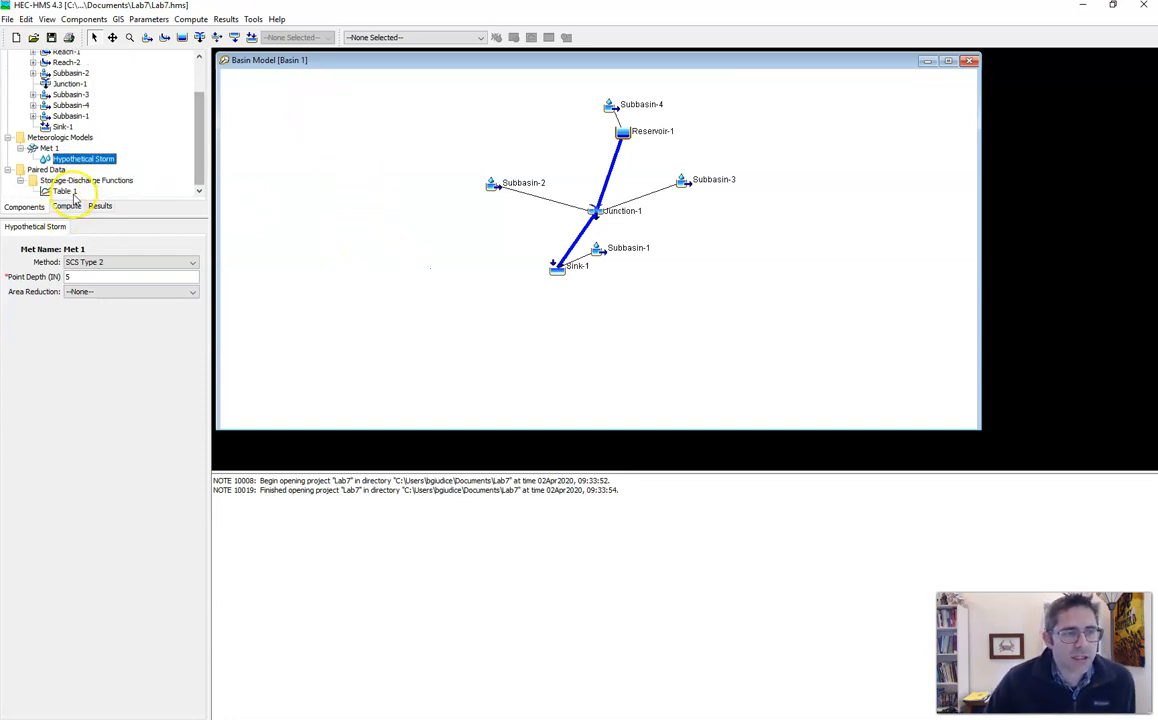
{"action": "left_click", "coordinate": [95, 20]}
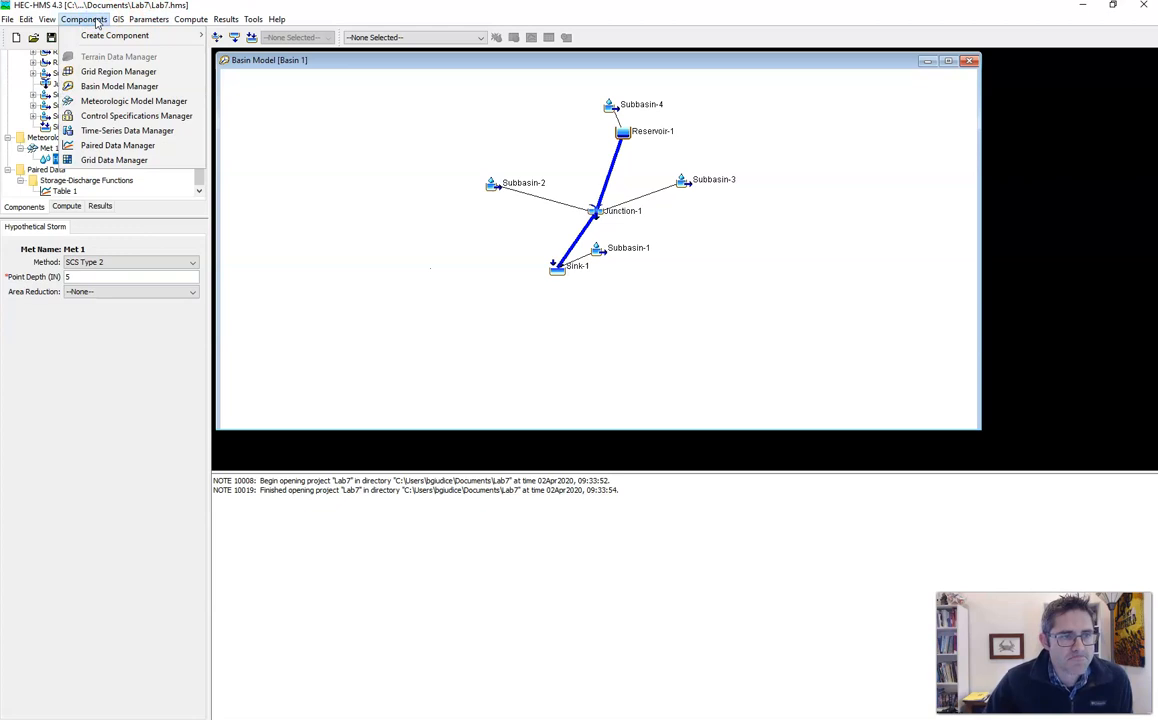
{"action": "left_click", "coordinate": [126, 116]}
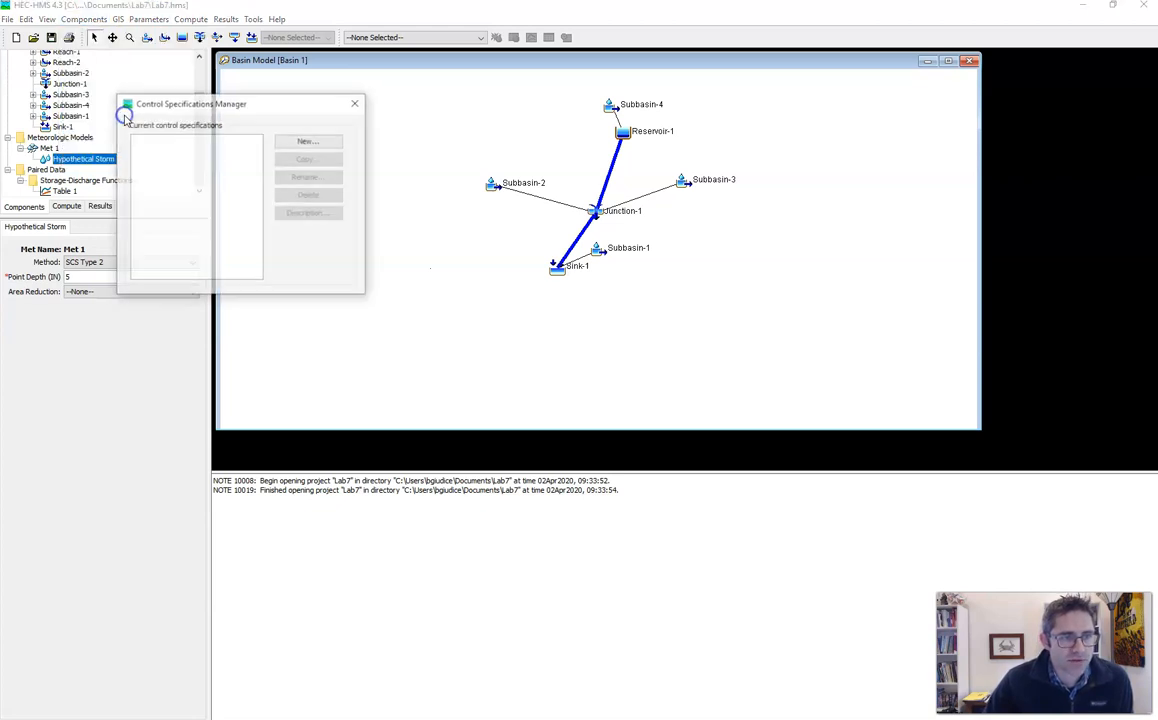
{"action": "left_click", "coordinate": [309, 141]}
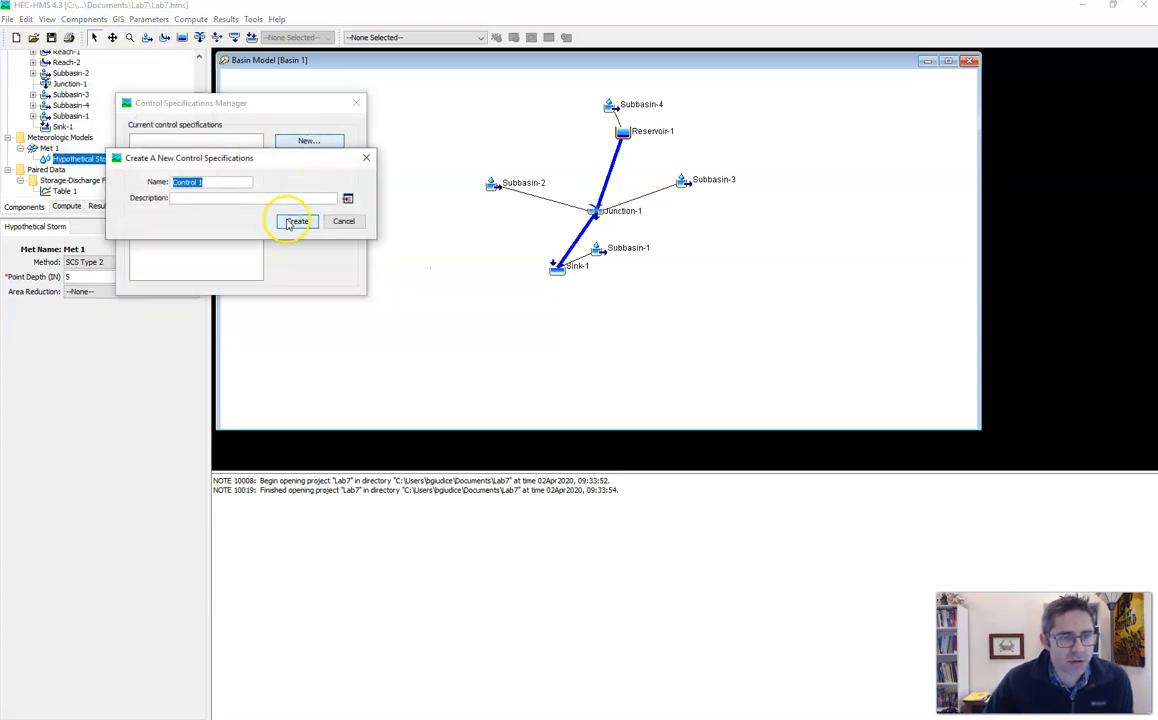
{"action": "left_click", "coordinate": [296, 221]}
{"action": "left_click", "coordinate": [349, 110]}
{"action": "left_click", "coordinate": [8, 169]}
{"action": "left_click", "coordinate": [55, 180]}
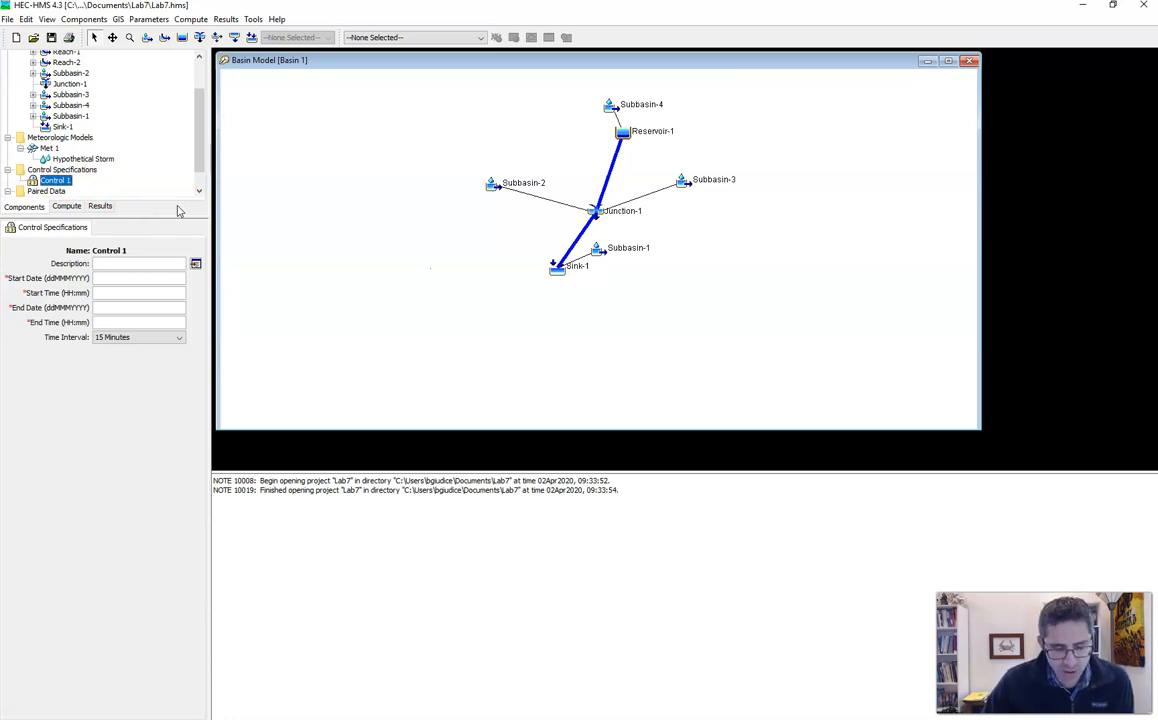
- Set Control 1's start date to 01JAN2015
{"action": "left_click", "coordinate": [121, 276]}
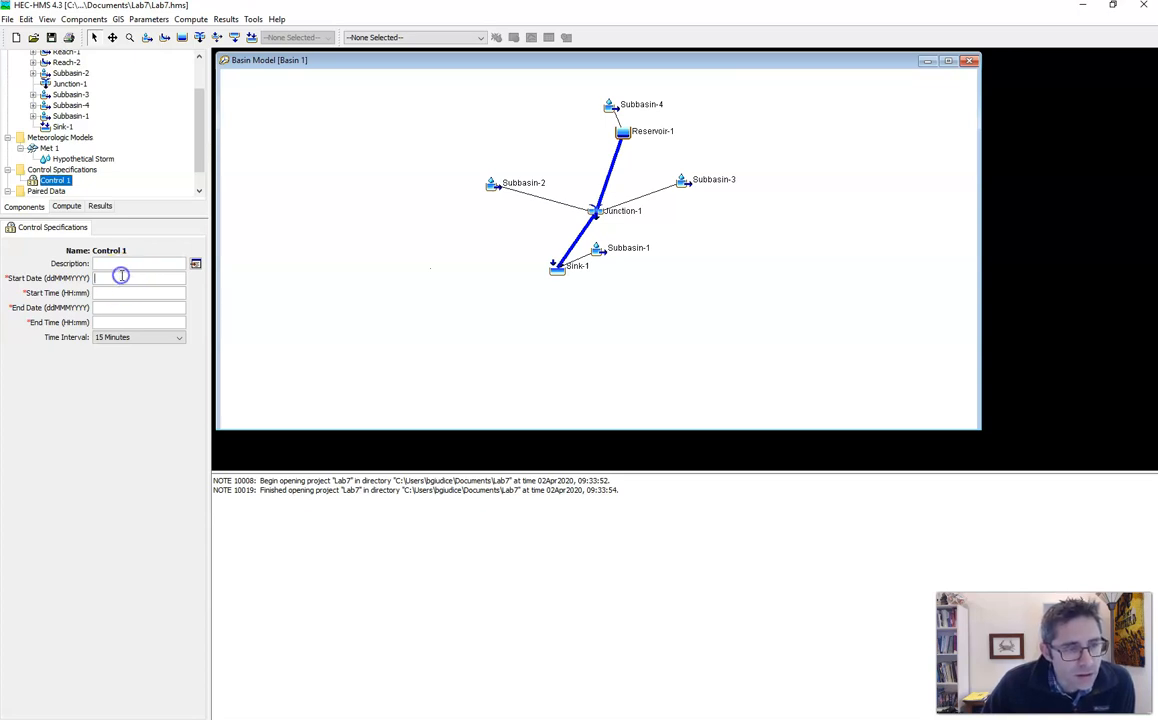
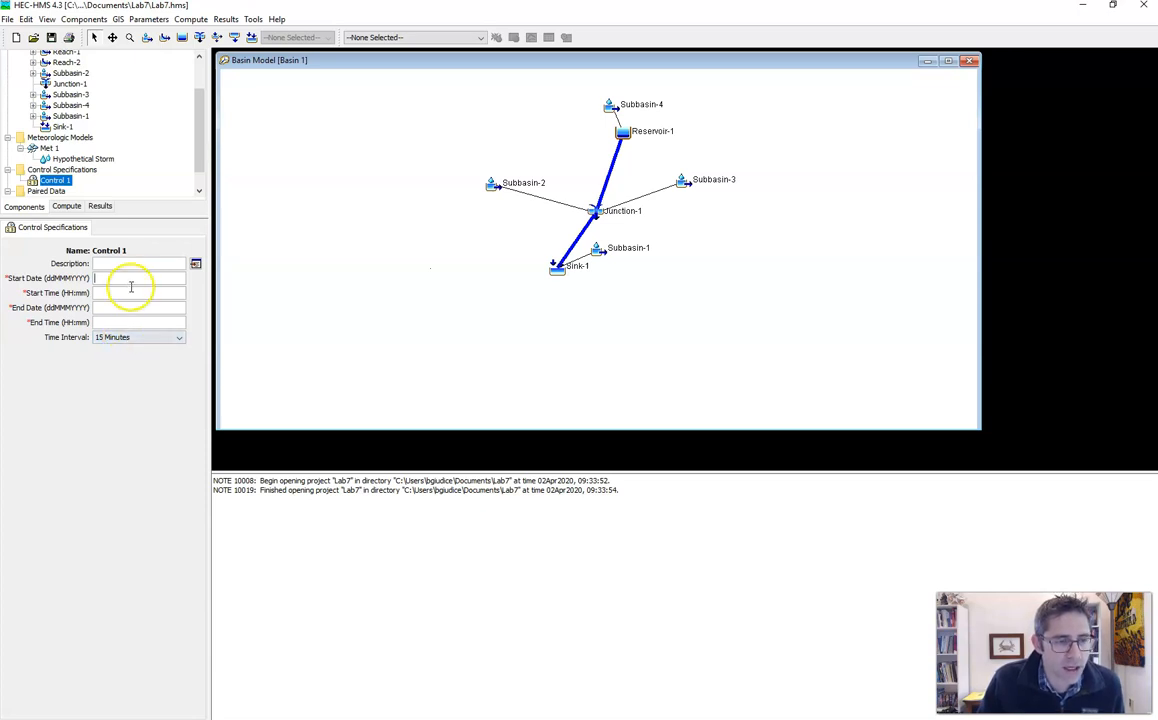
{"action": "left_click", "coordinate": [91, 400]}
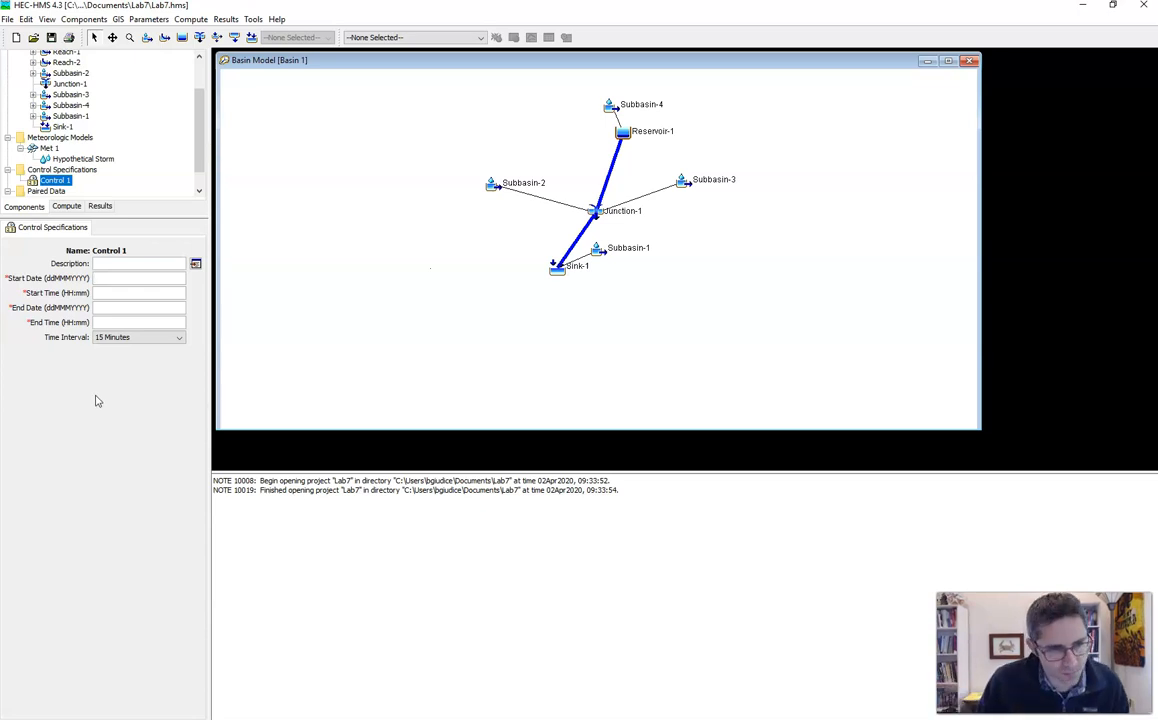
{"action": "left_click", "coordinate": [159, 282]}
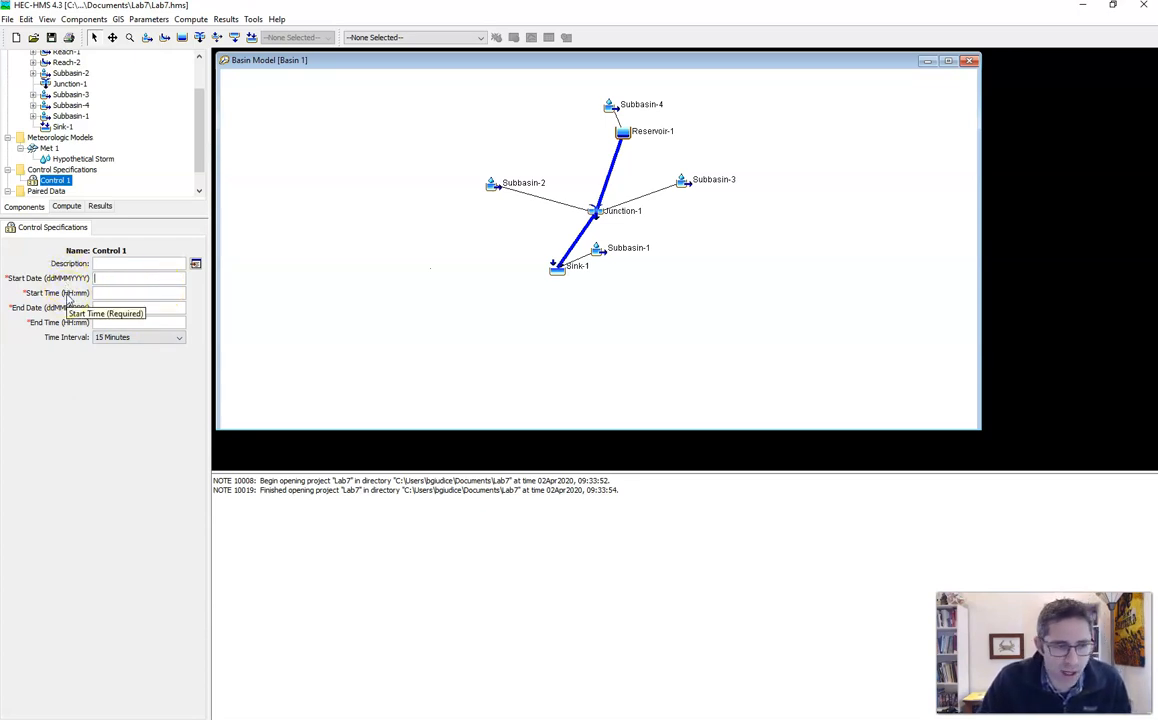
{"action": "type", "text": "01"}
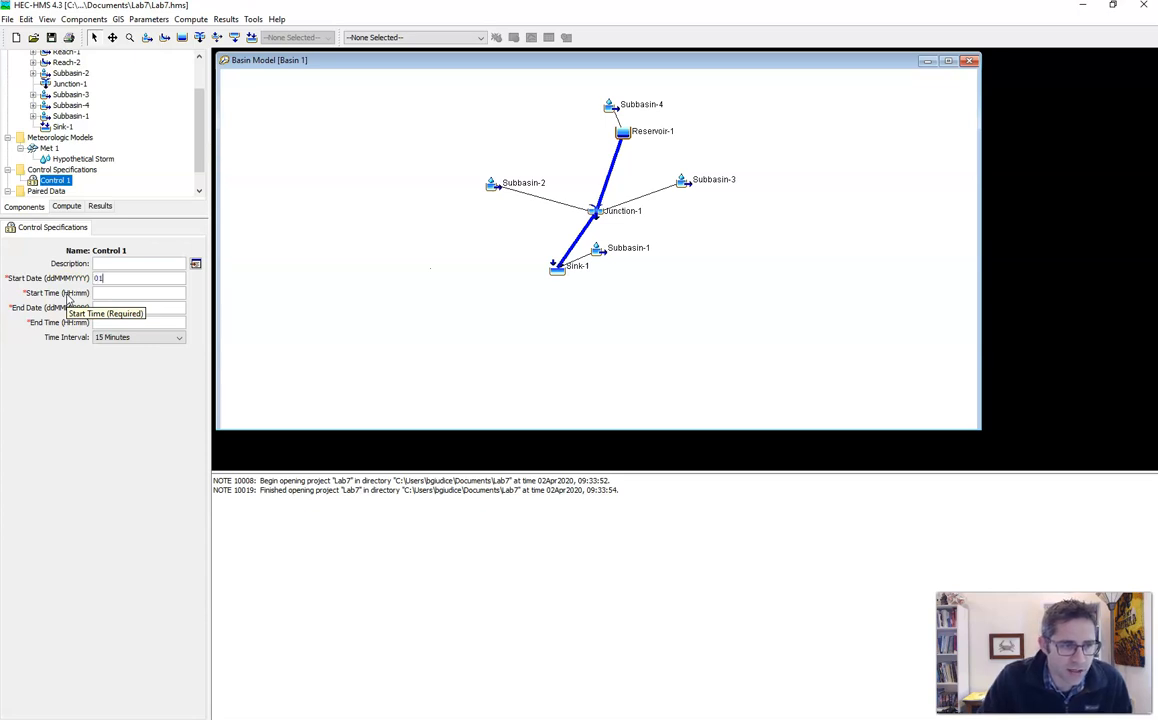
{"action": "type", "text": "JAN"}
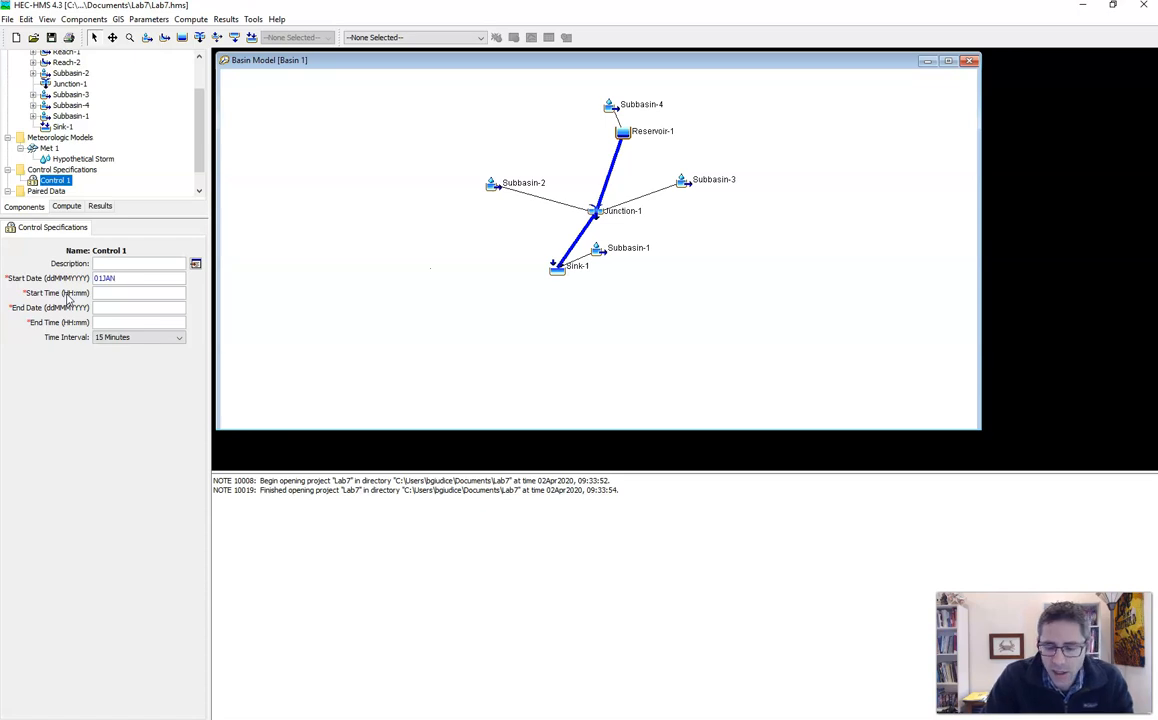
{"action": "type", "text": "2015"}
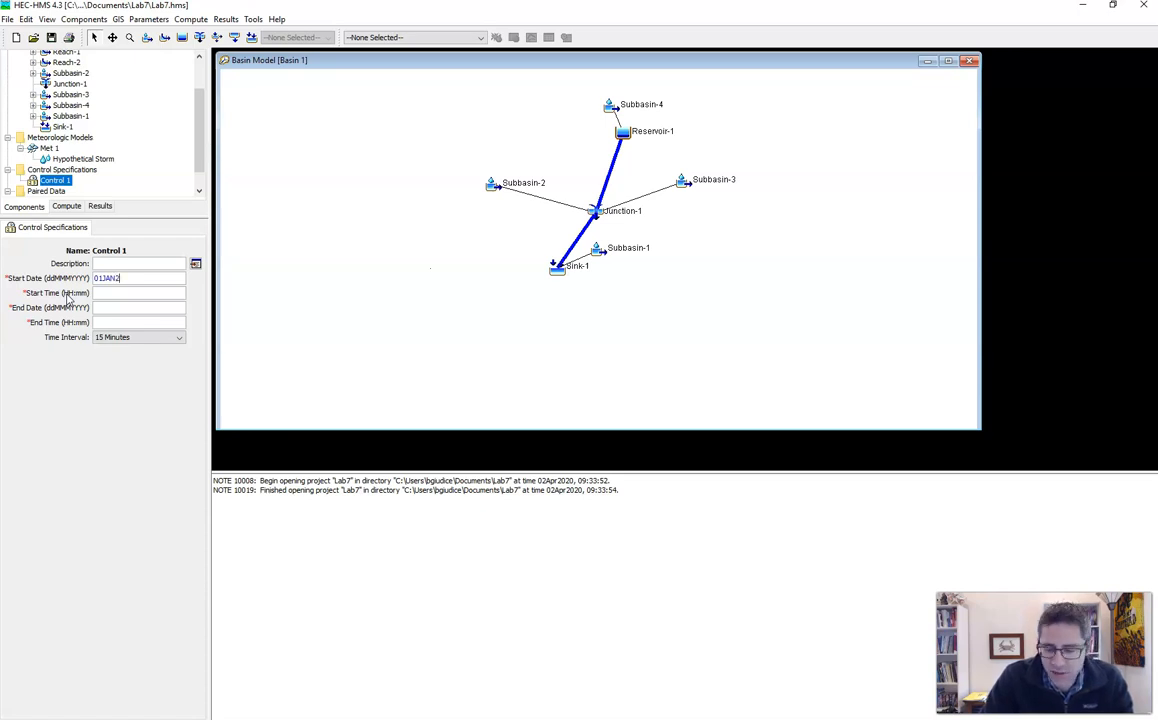
{"action": "left_click", "coordinate": [88, 265]}
- Set Control 1's end date to 03JAN2015
{"action": "left_click", "coordinate": [111, 308]}
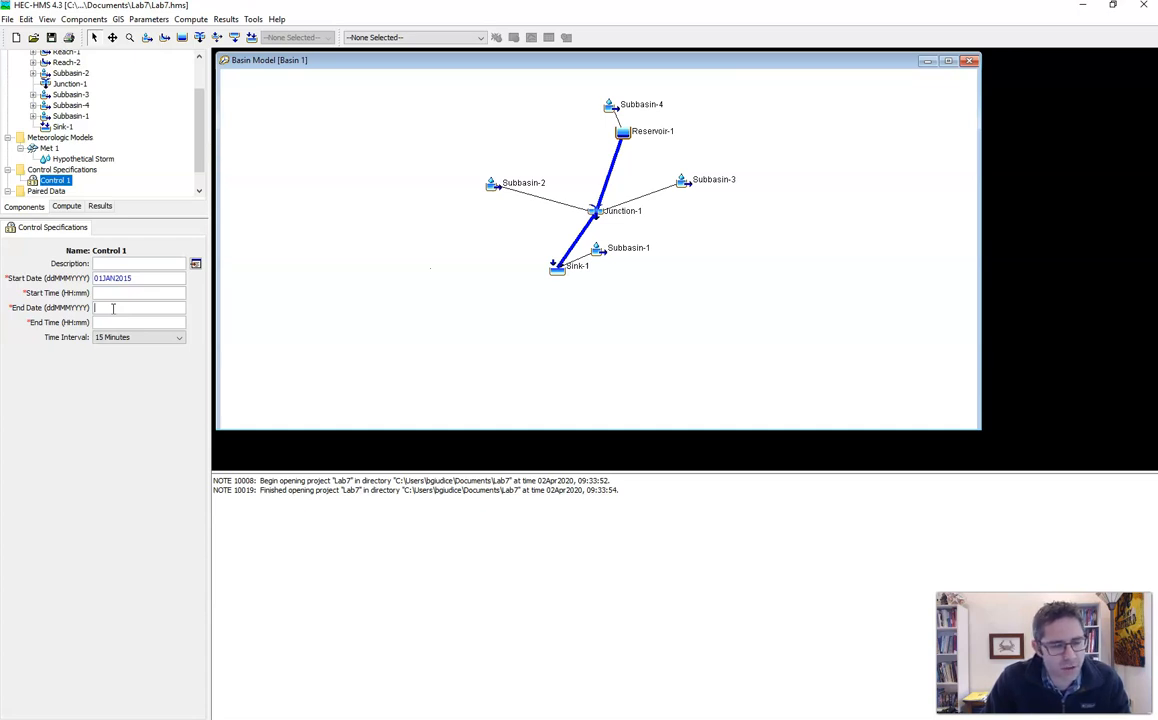
{"action": "type", "text": "03"}
{"action": "type", "text": "J"}
{"action": "type", "text": "AP"}
{"action": "type", "text": "R2015"}
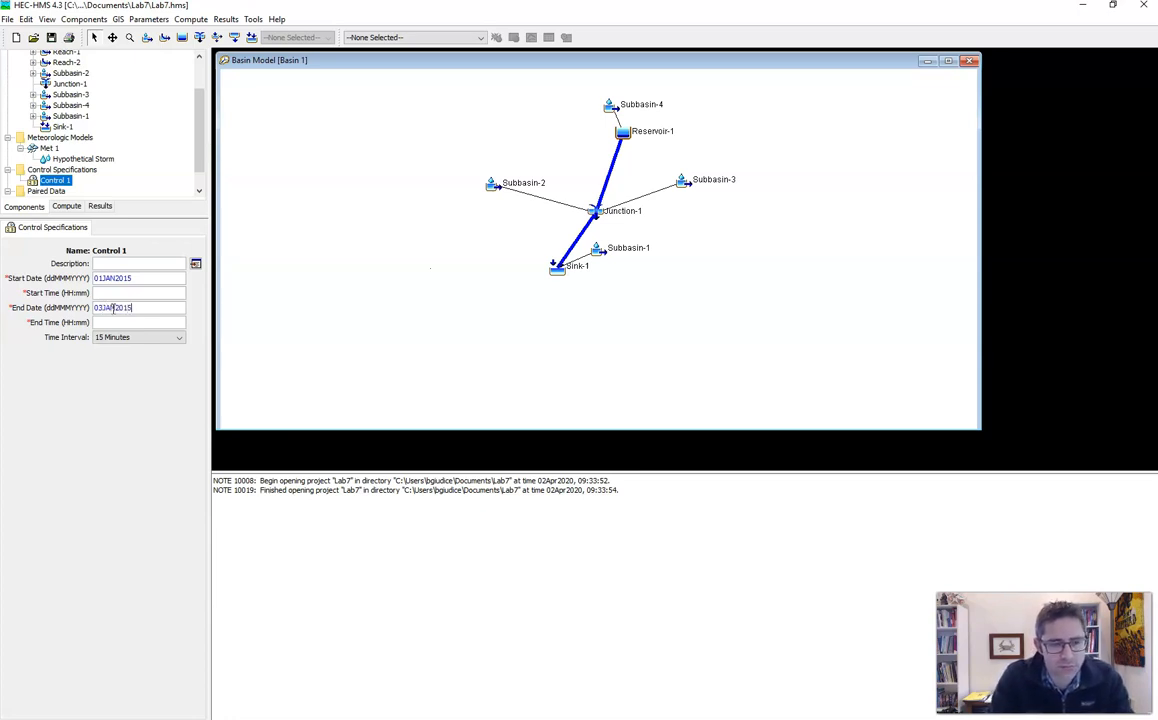
- Set both the start time and the end time of Control 1 to 00:00 and commit the entries
{"action": "left_click", "coordinate": [113, 291]}
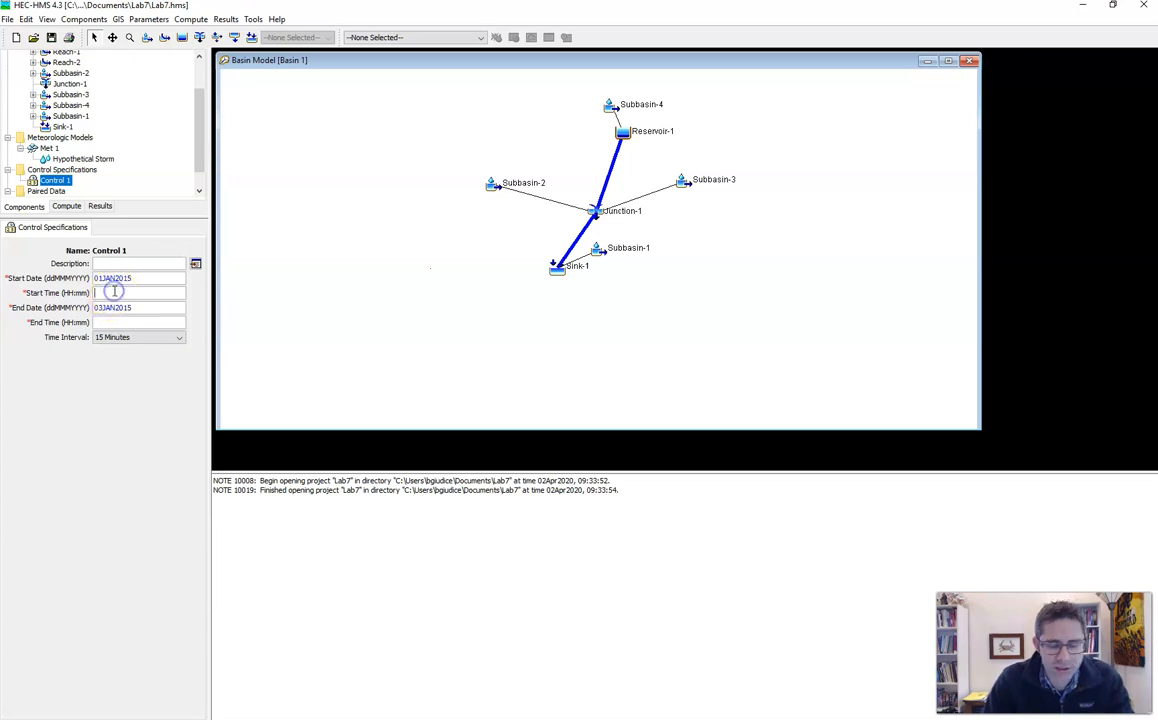
{"action": "type", "text": "00:00"}
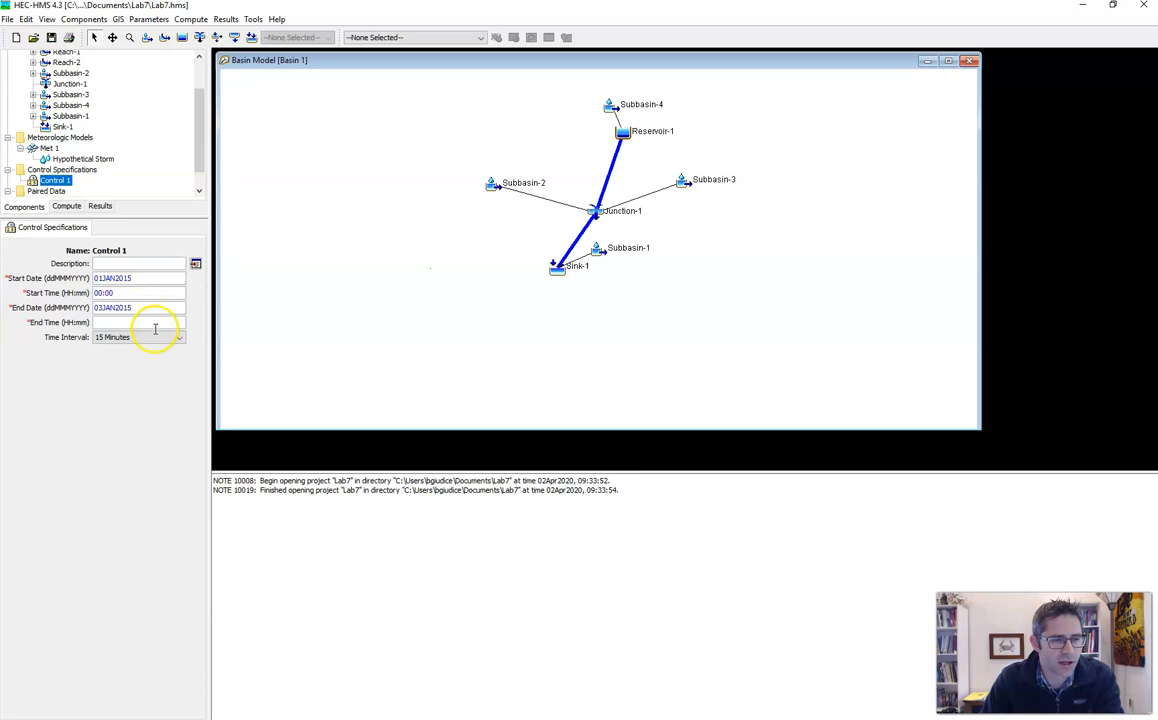
{"action": "left_click", "coordinate": [146, 324]}
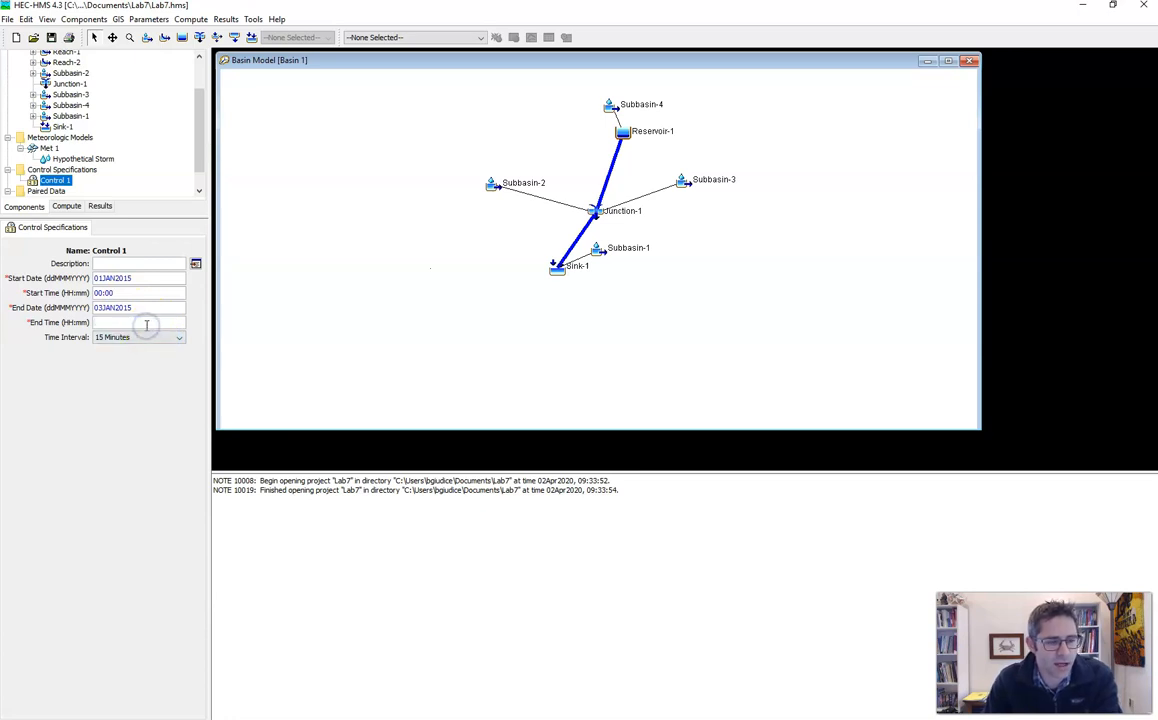
{"action": "type", "text": "00:00"}
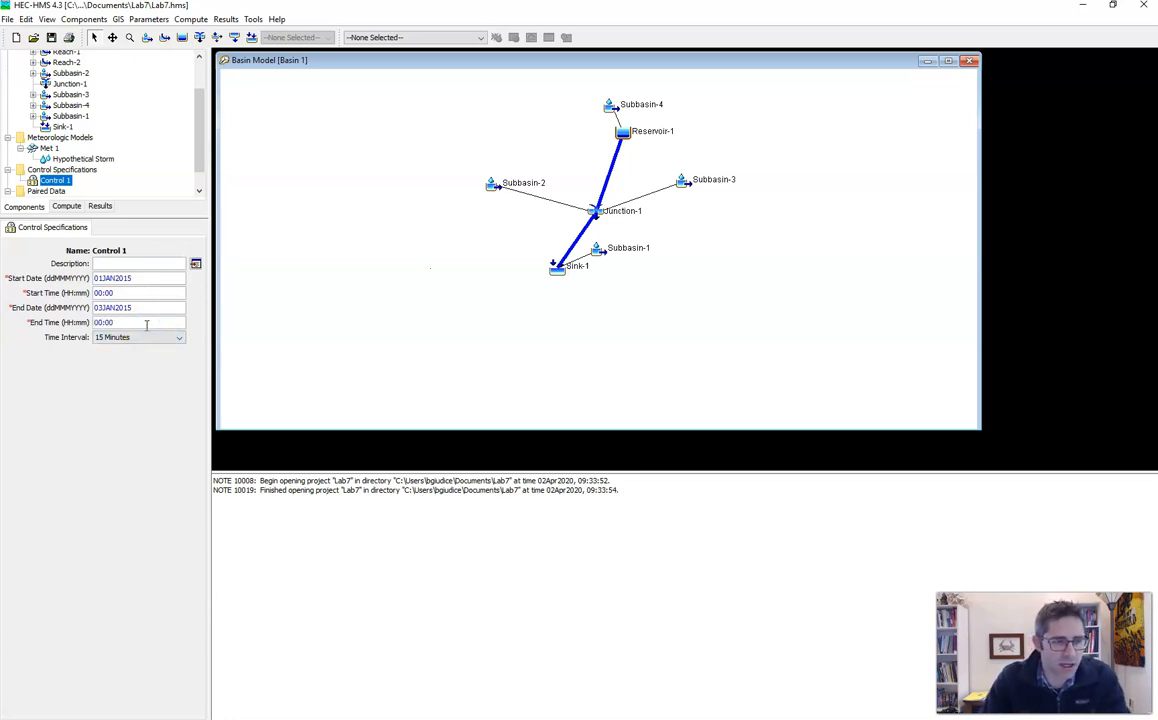
{"action": "left_click", "coordinate": [198, 402]}
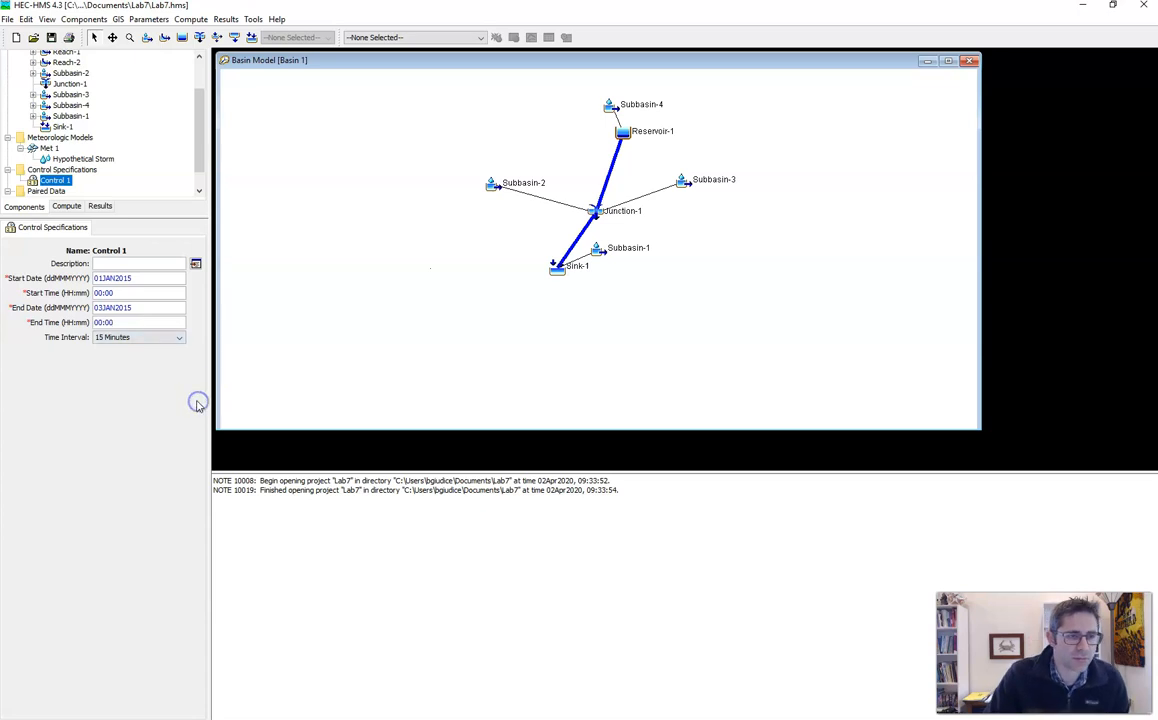
{"action": "left_click", "coordinate": [95, 170]}
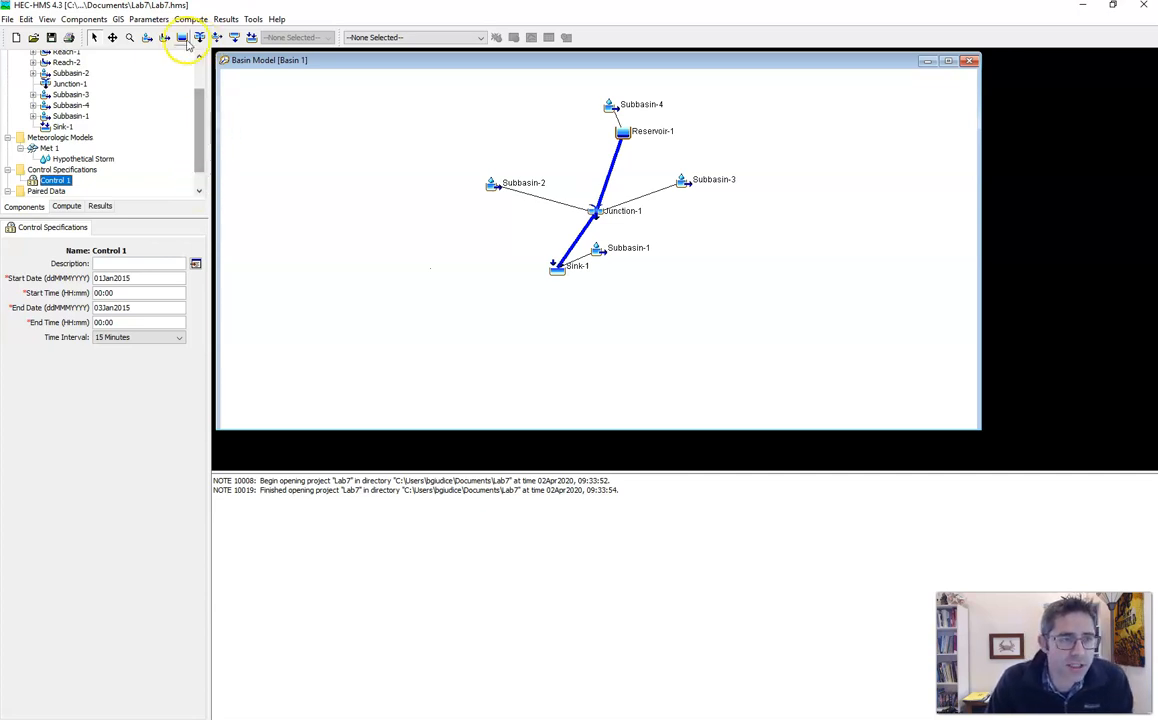
- Create a simulation run with the default name Run 1 from Basin 1, Met 1 and Control 1, and close its manager
{"action": "scroll", "coordinate": [171, 172], "scroll_direction": "down", "scroll_amount": 1}
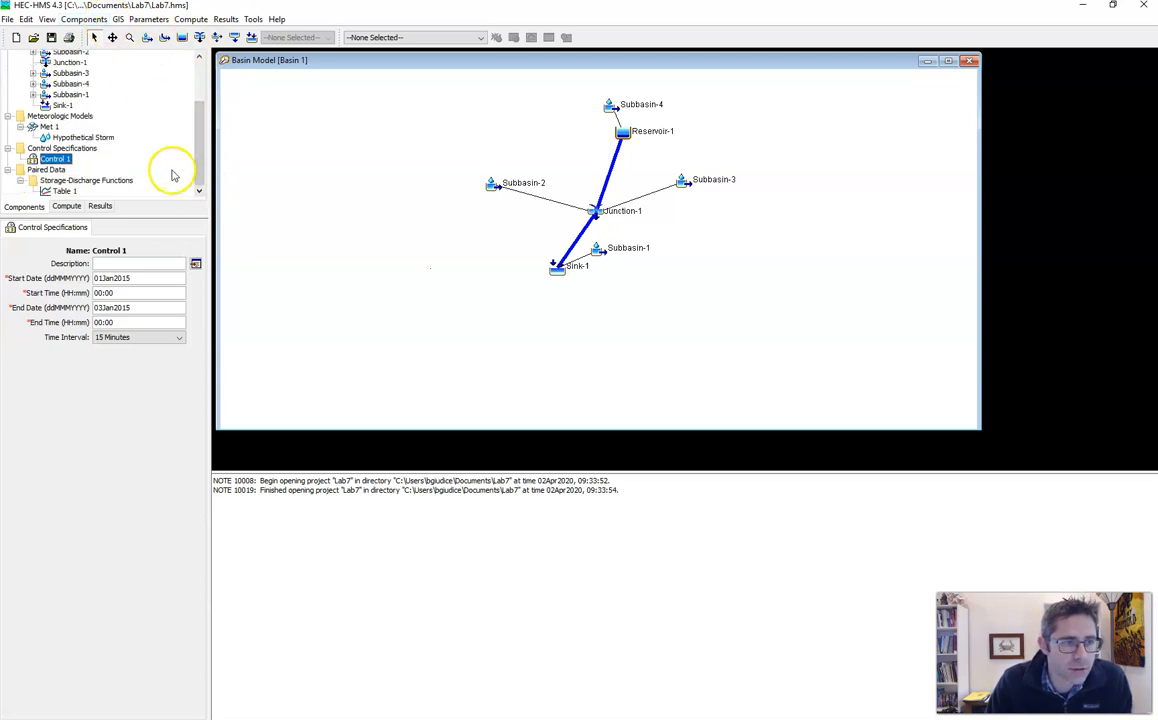
{"action": "left_click", "coordinate": [189, 22]}
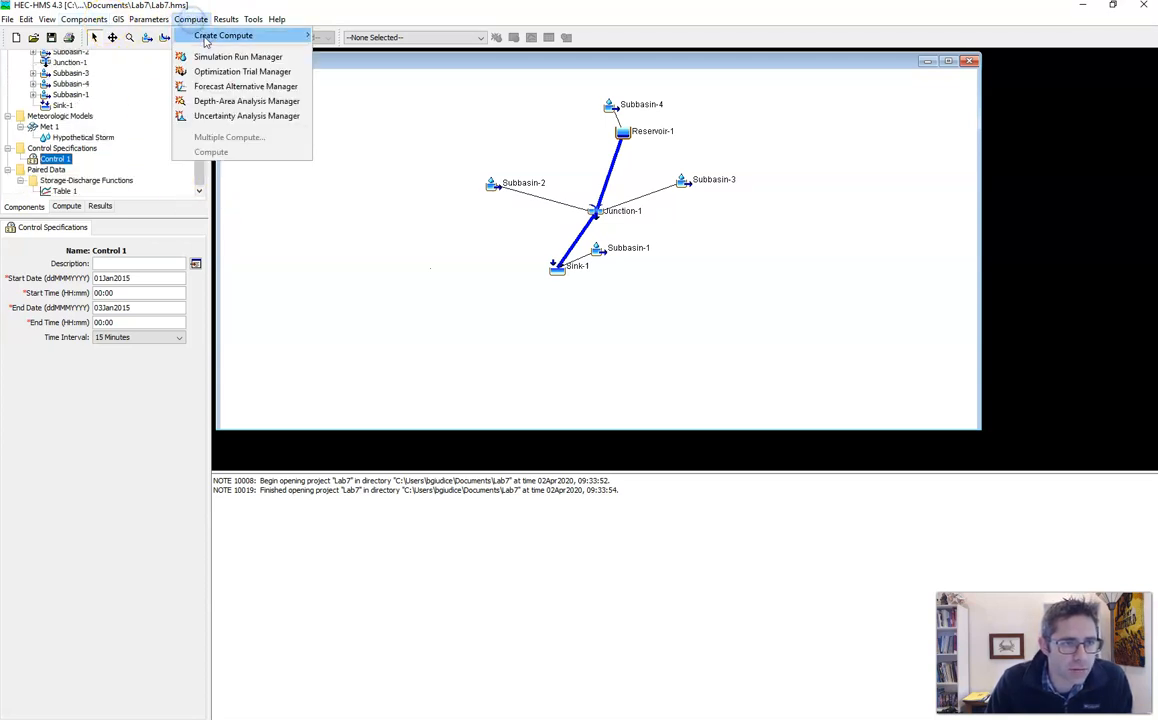
{"action": "left_click", "coordinate": [207, 56]}
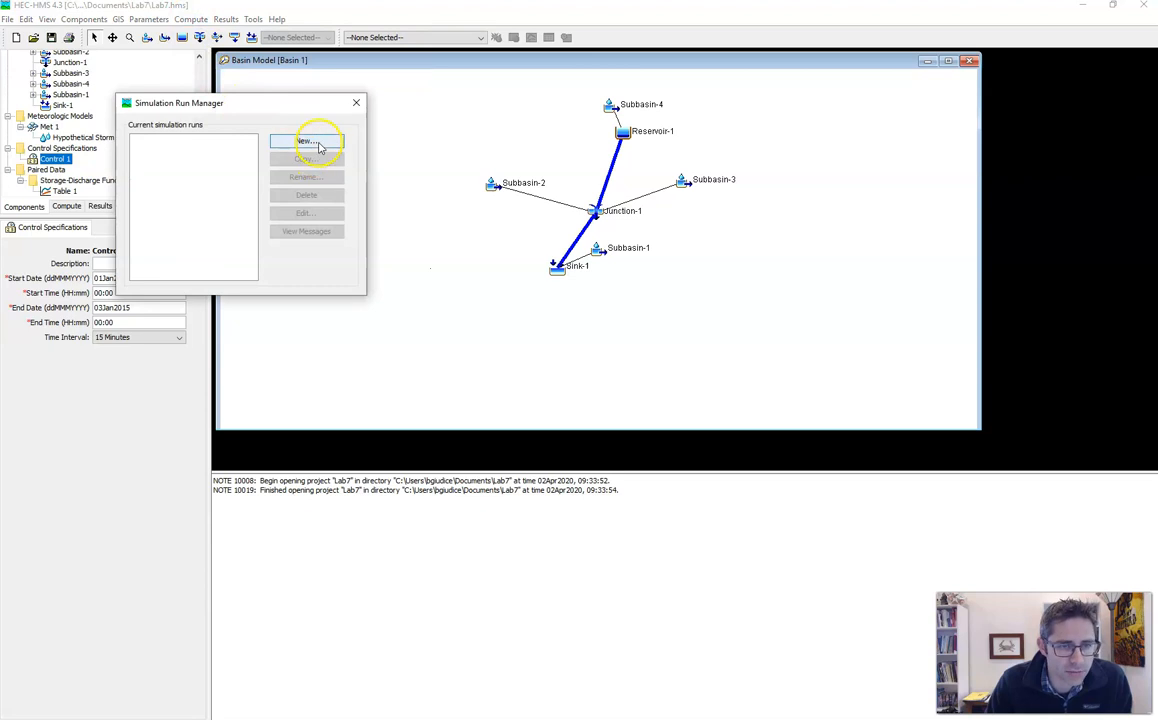
{"action": "left_click", "coordinate": [308, 142]}
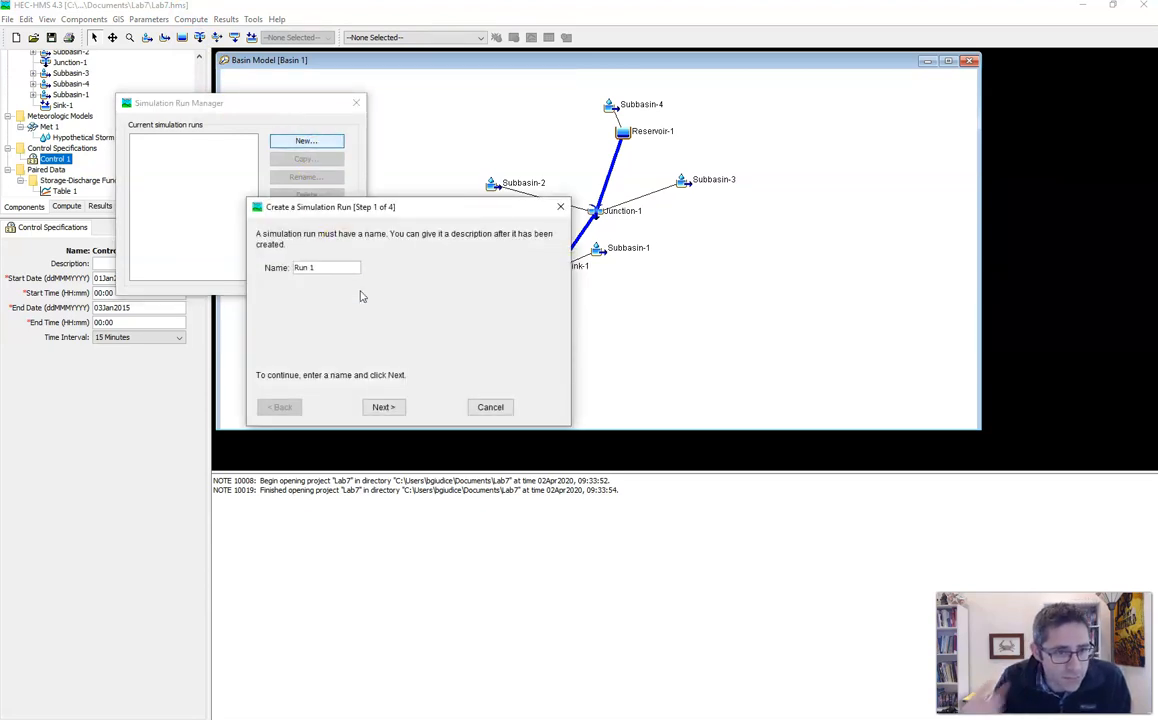
{"action": "left_click", "coordinate": [388, 408]}
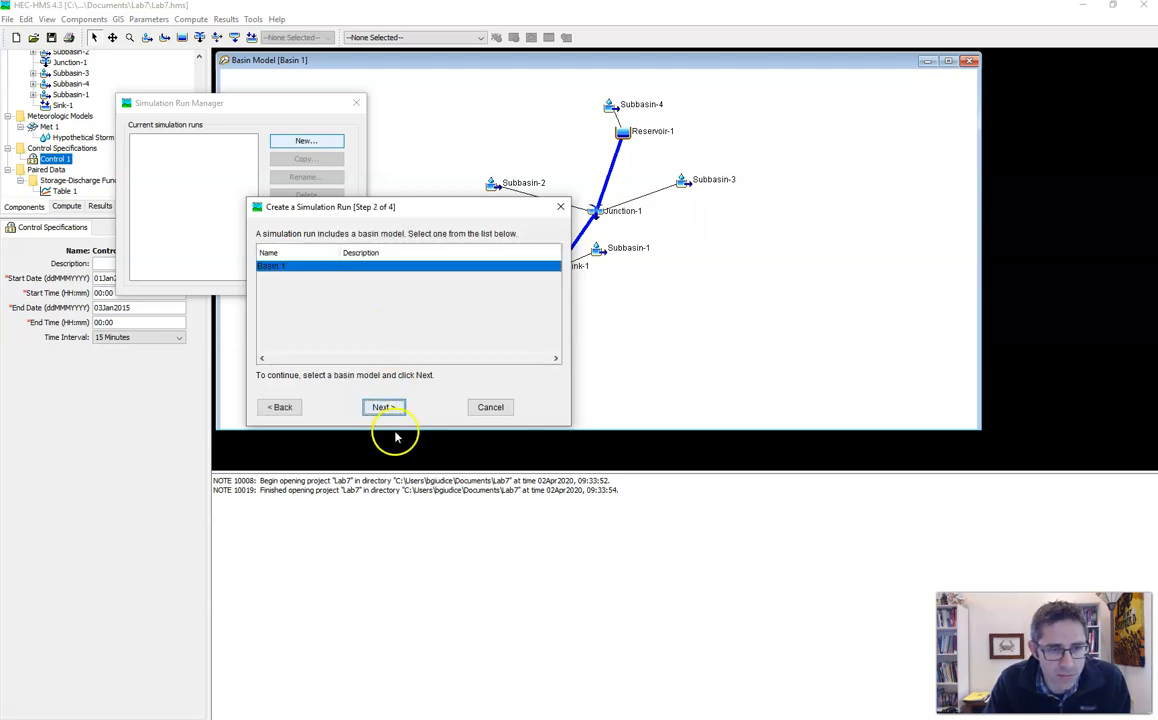
{"action": "left_click", "coordinate": [385, 407]}
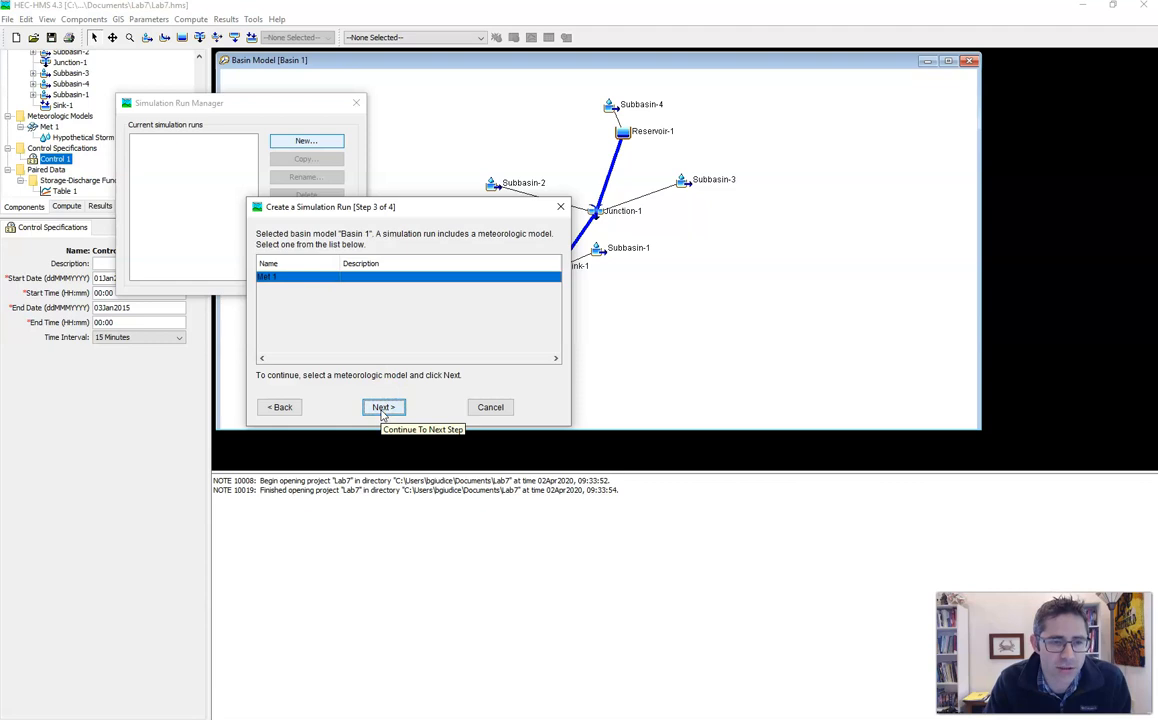
{"action": "left_click", "coordinate": [383, 408]}
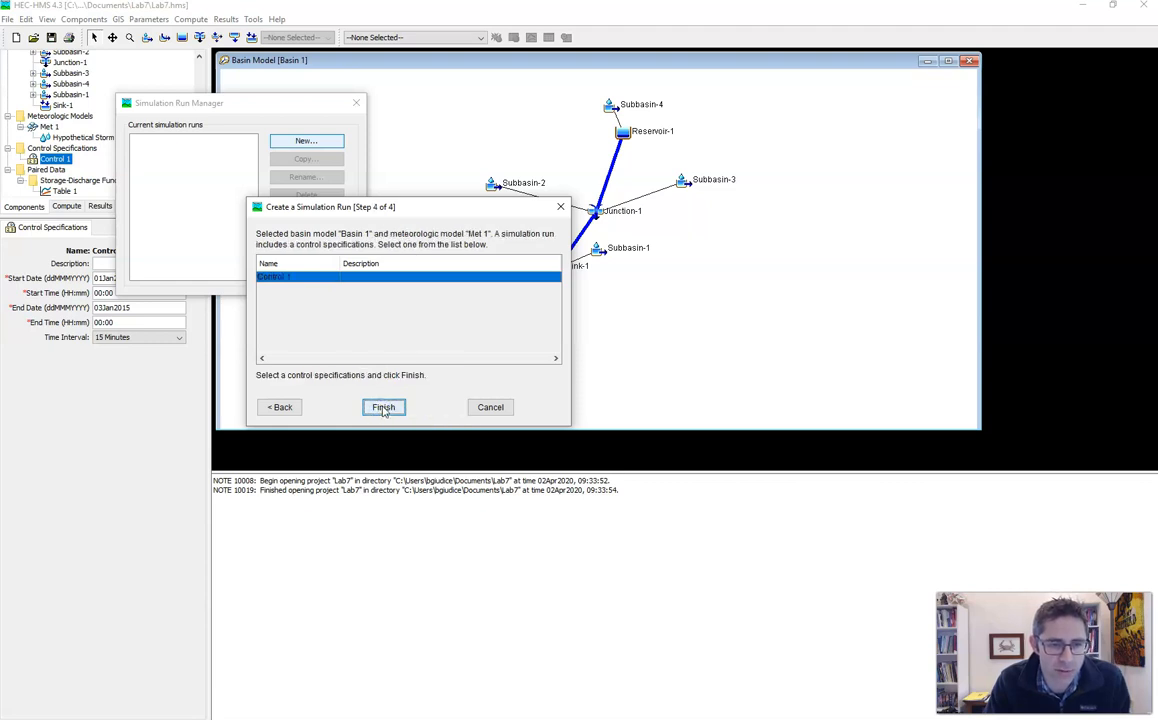
{"action": "left_click", "coordinate": [383, 408]}
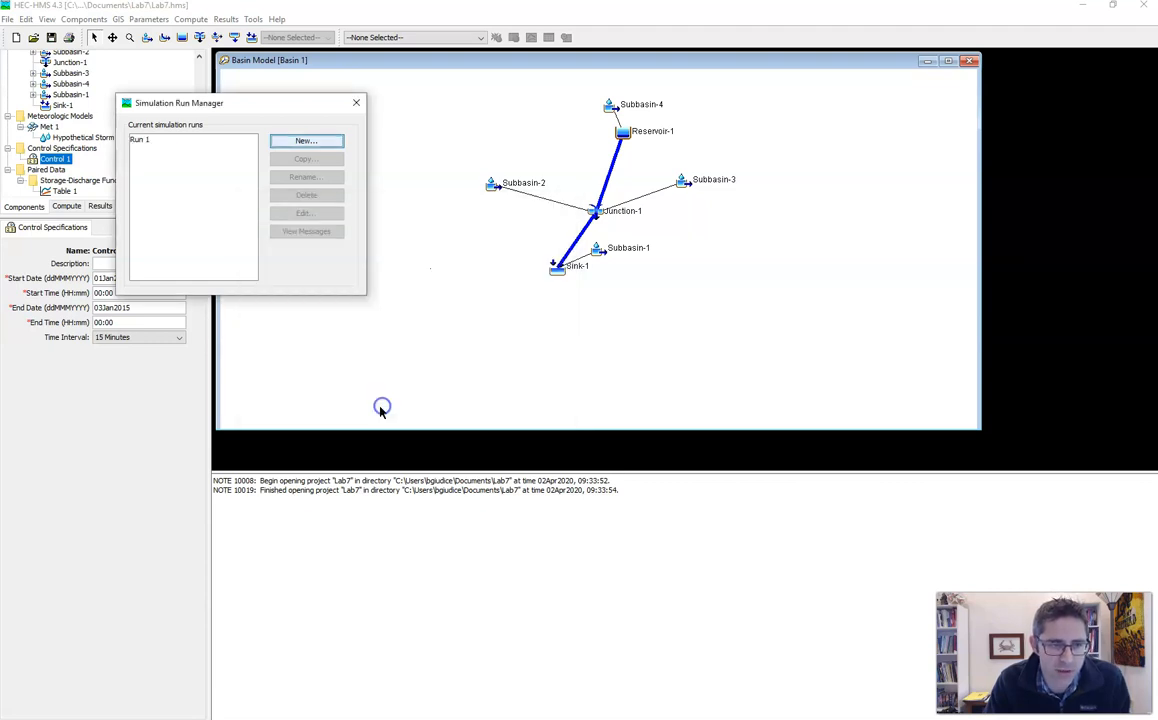
{"action": "left_click", "coordinate": [356, 104]}
{"action": "scroll", "coordinate": [142, 155], "scroll_direction": "up", "scroll_amount": 3}
{"action": "scroll", "coordinate": [143, 156], "scroll_direction": "down", "scroll_amount": 3}
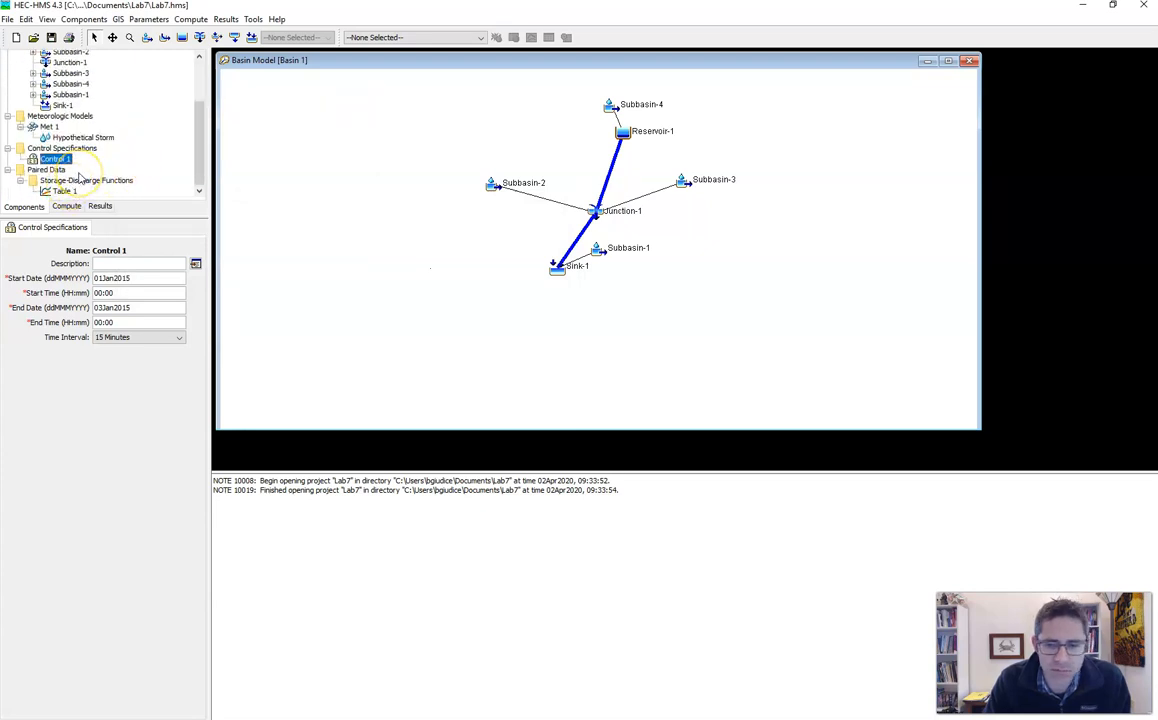
{"action": "left_click", "coordinate": [186, 19]}
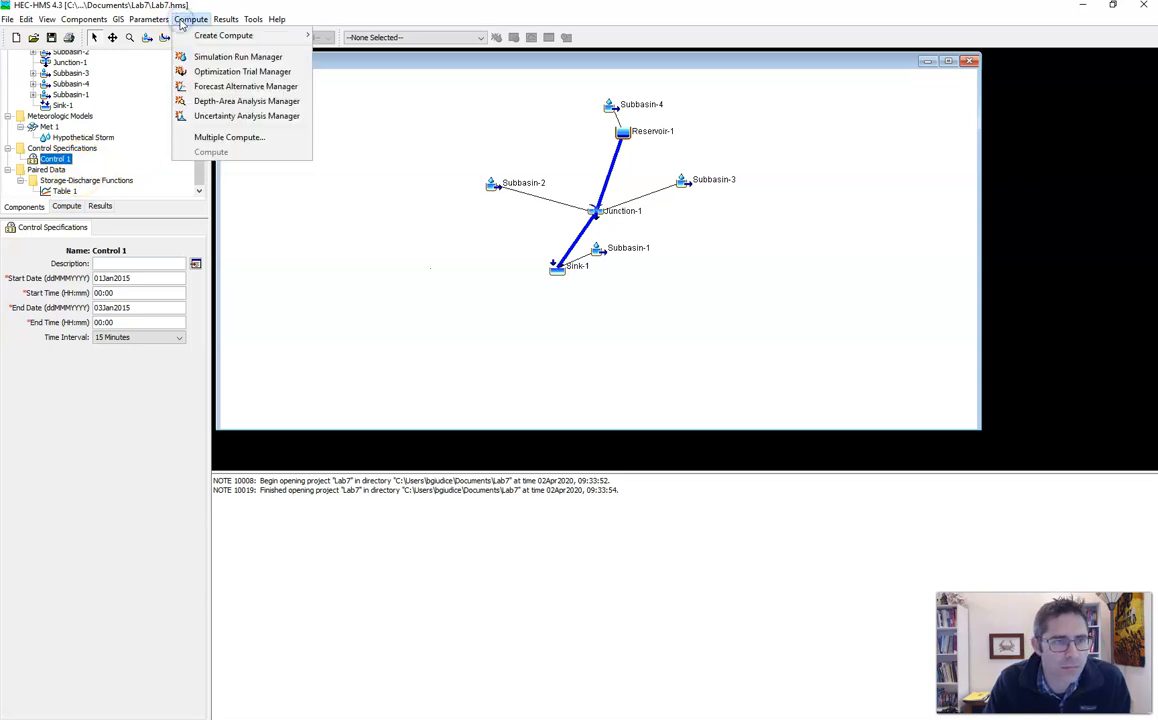
{"action": "left_click", "coordinate": [190, 57]}
{"action": "left_click", "coordinate": [181, 141]}
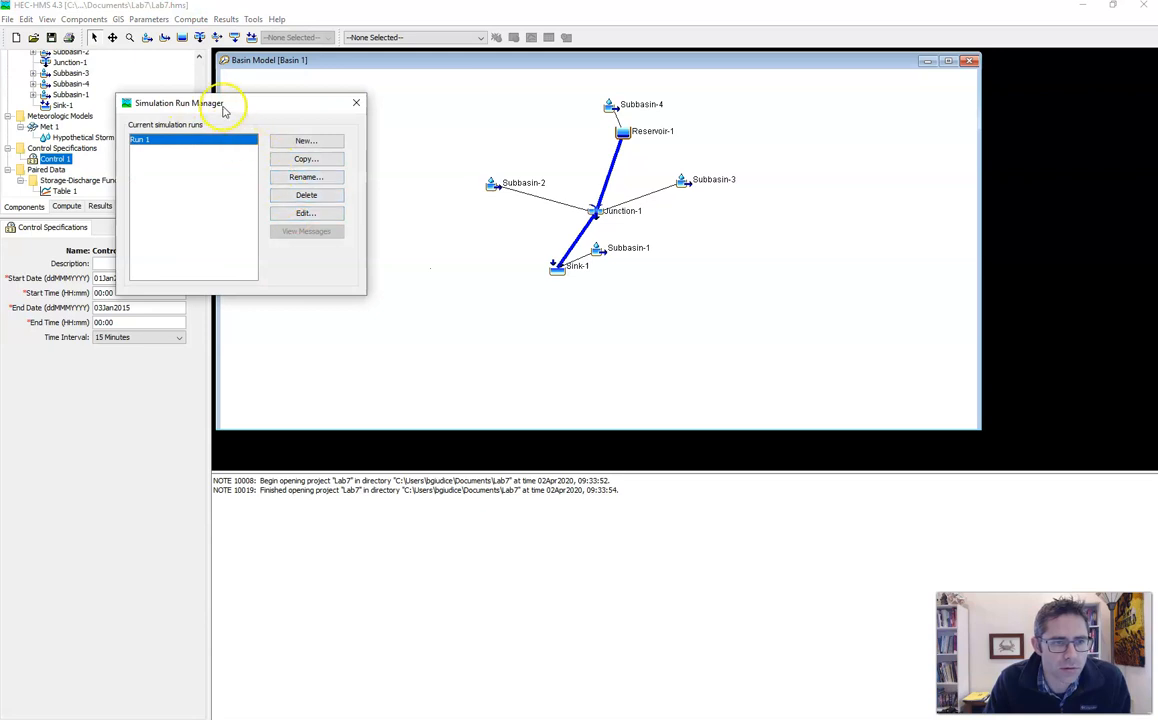
{"action": "left_click", "coordinate": [356, 105]}
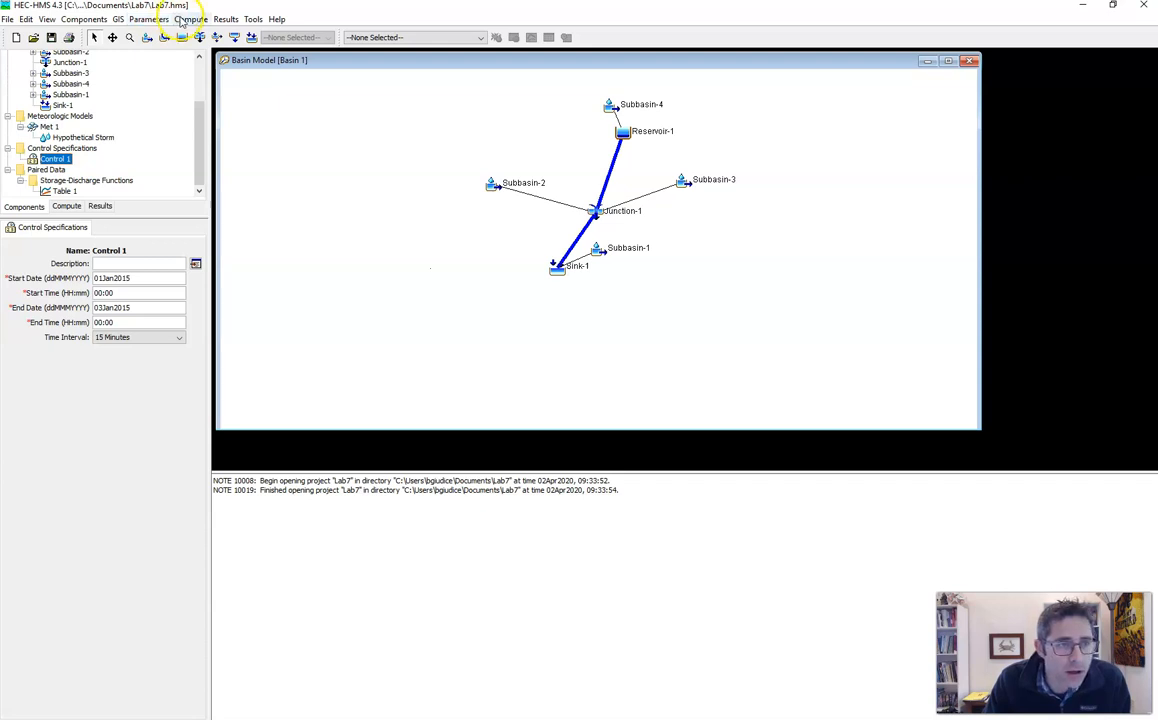
{"action": "left_click", "coordinate": [183, 20]}
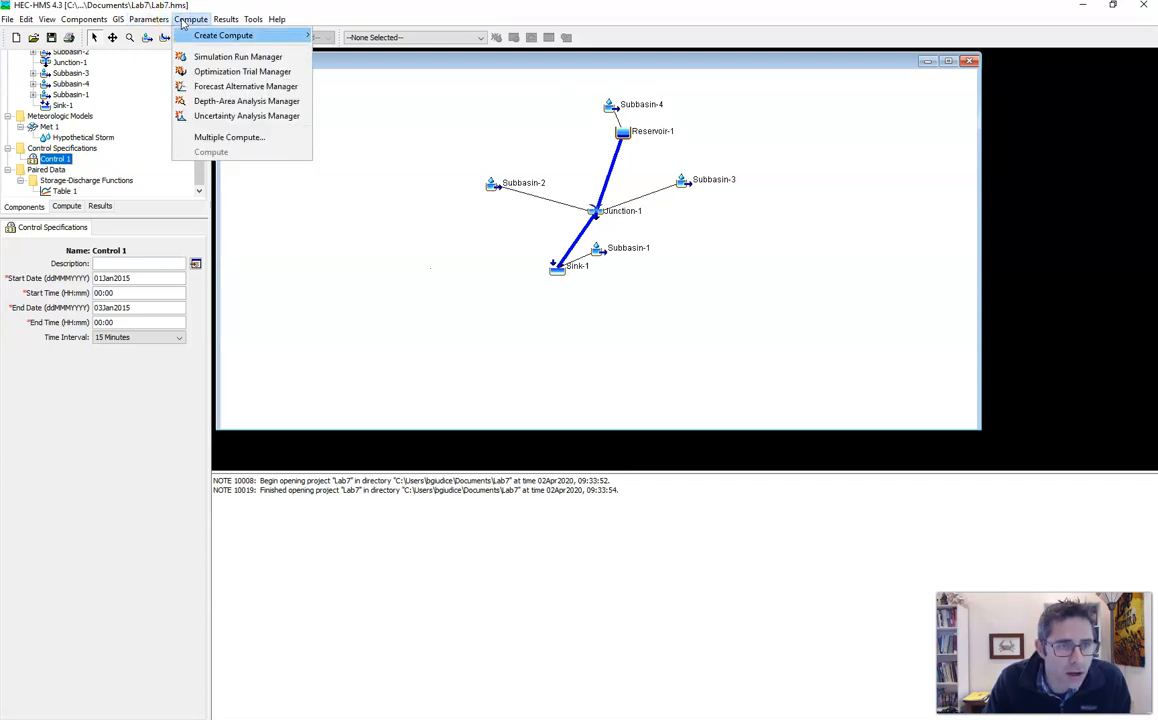
{"action": "left_click", "coordinate": [194, 40]}
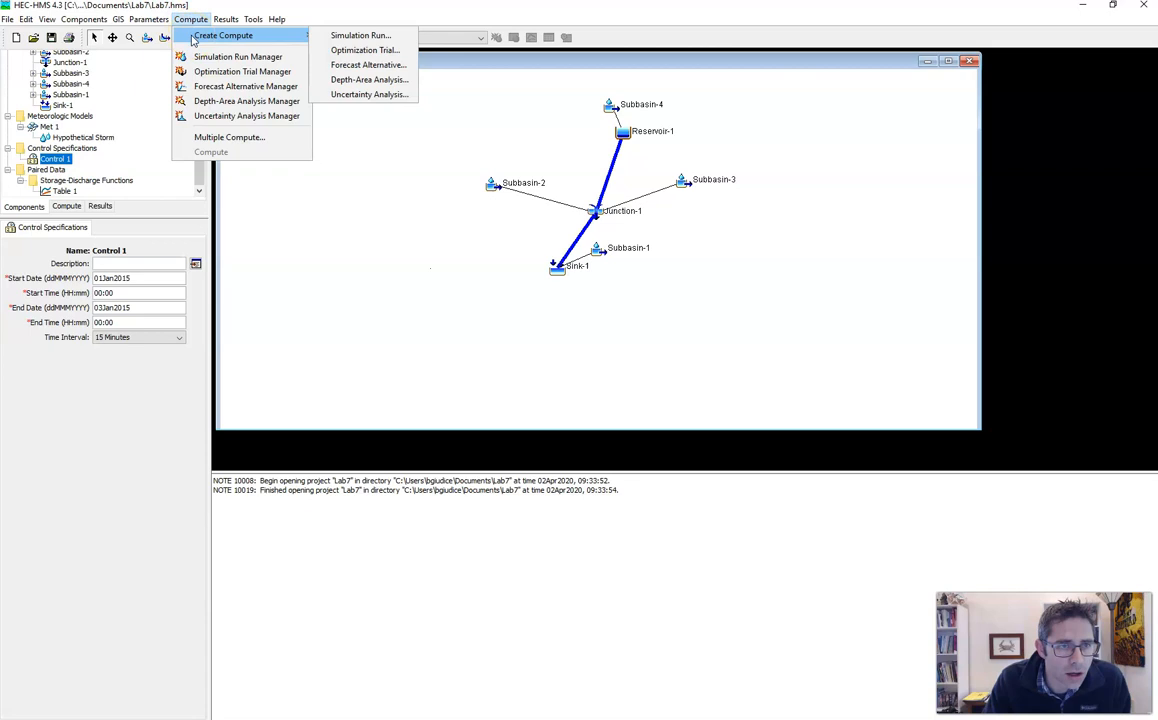
{"action": "left_click", "coordinate": [208, 60]}
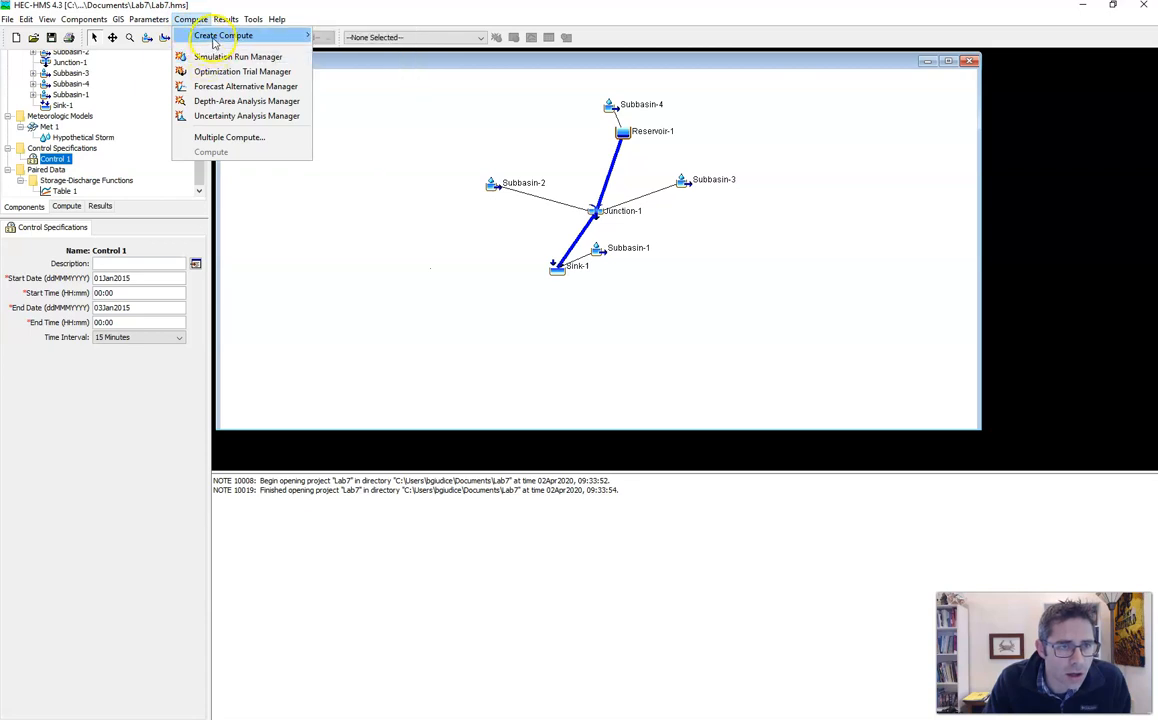
{"action": "mouse_move", "coordinate": [240, 36]}
{"action": "left_click", "coordinate": [325, 37]}
{"action": "left_click", "coordinate": [325, 37]}
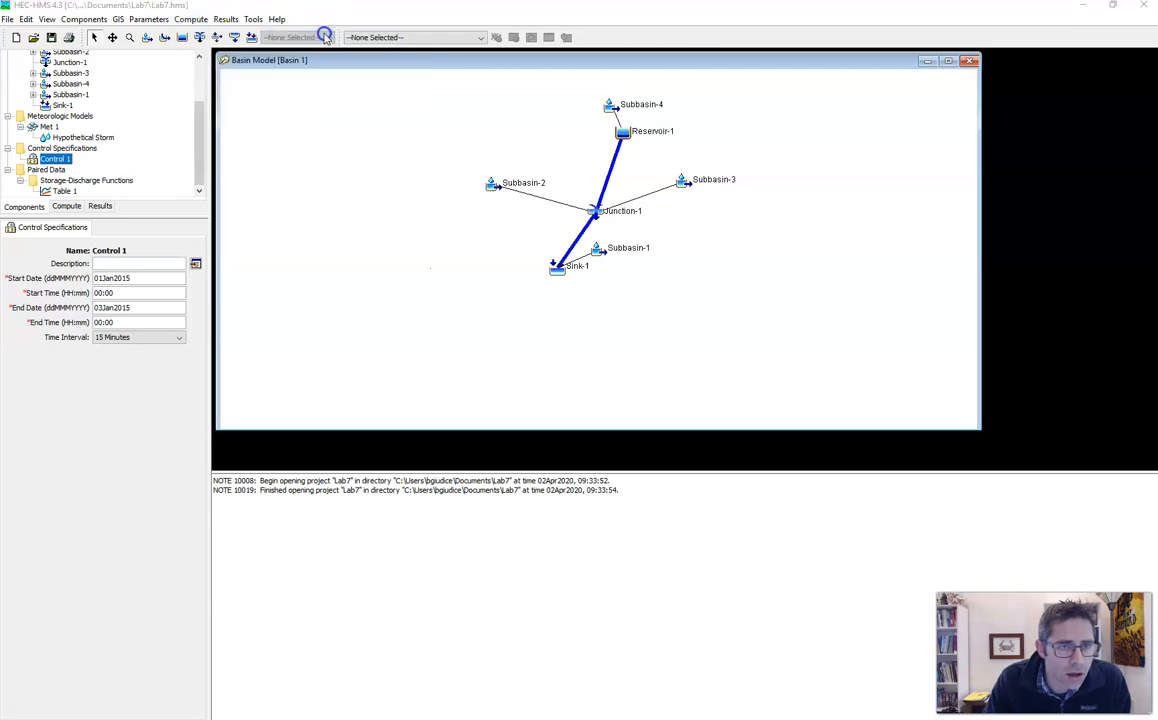
{"action": "left_click", "coordinate": [829, 569]}
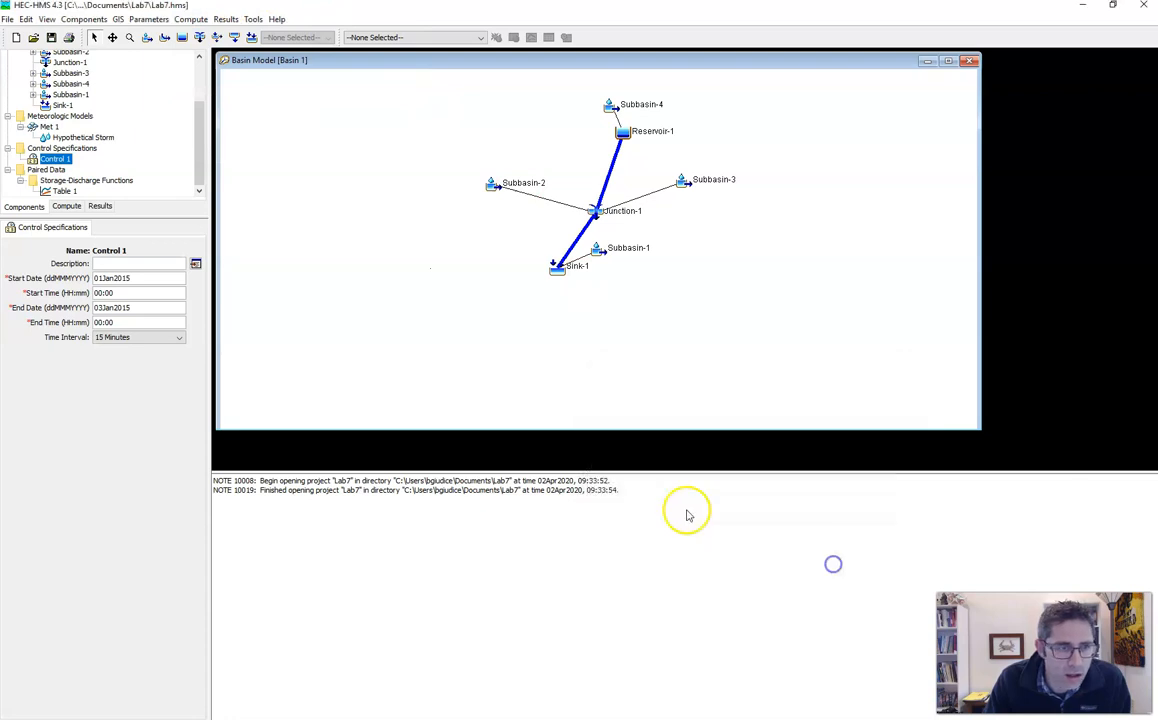
- Open simulation run Run 1 and check its assigned basin model, meteorologic model and control specifications
{"action": "left_click", "coordinate": [66, 208]}
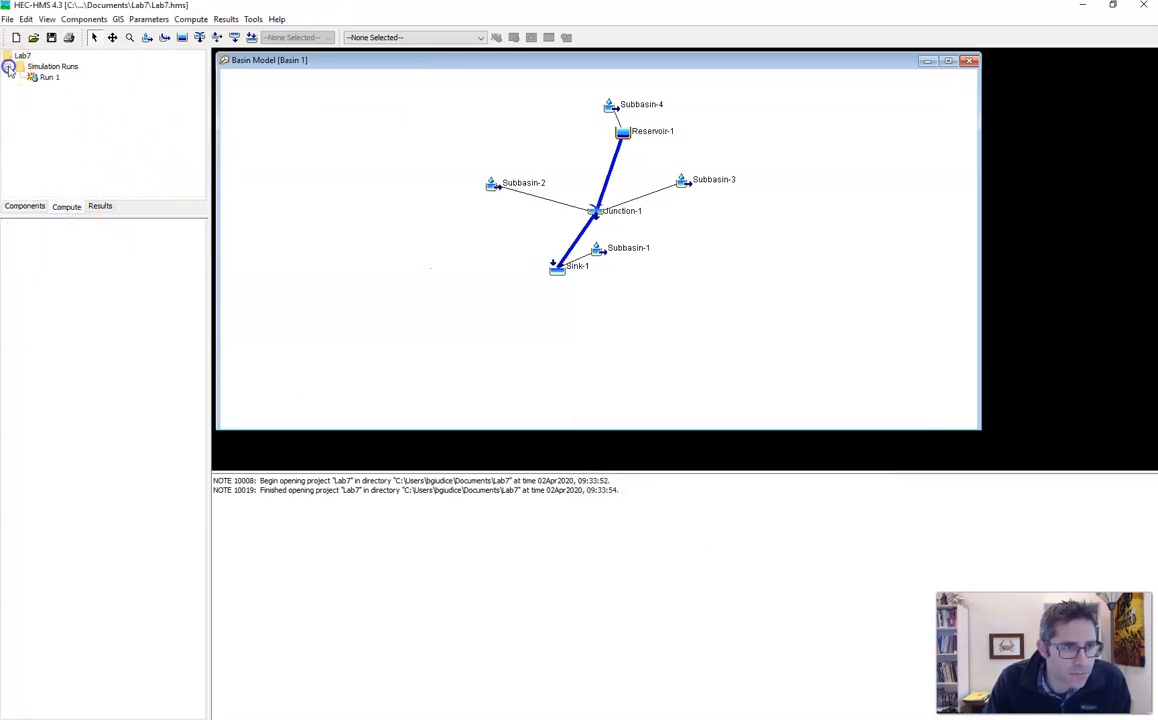
{"action": "left_click", "coordinate": [34, 208]}
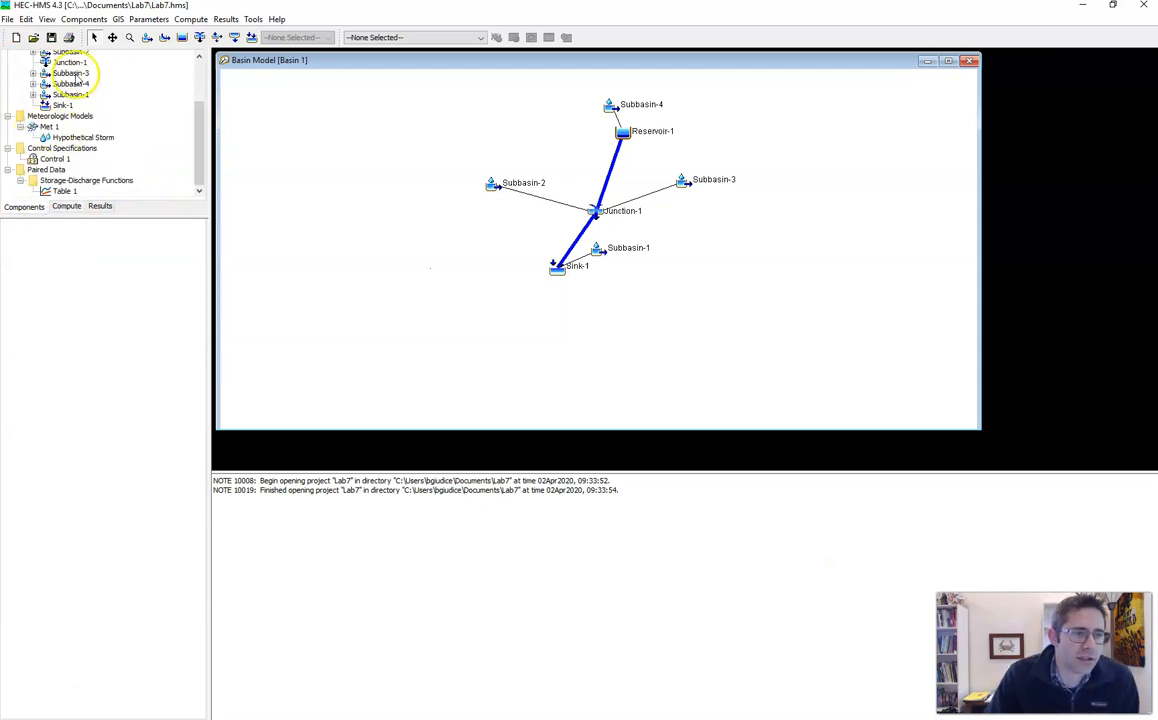
{"action": "scroll", "coordinate": [95, 156], "scroll_direction": "up", "scroll_amount": 3}
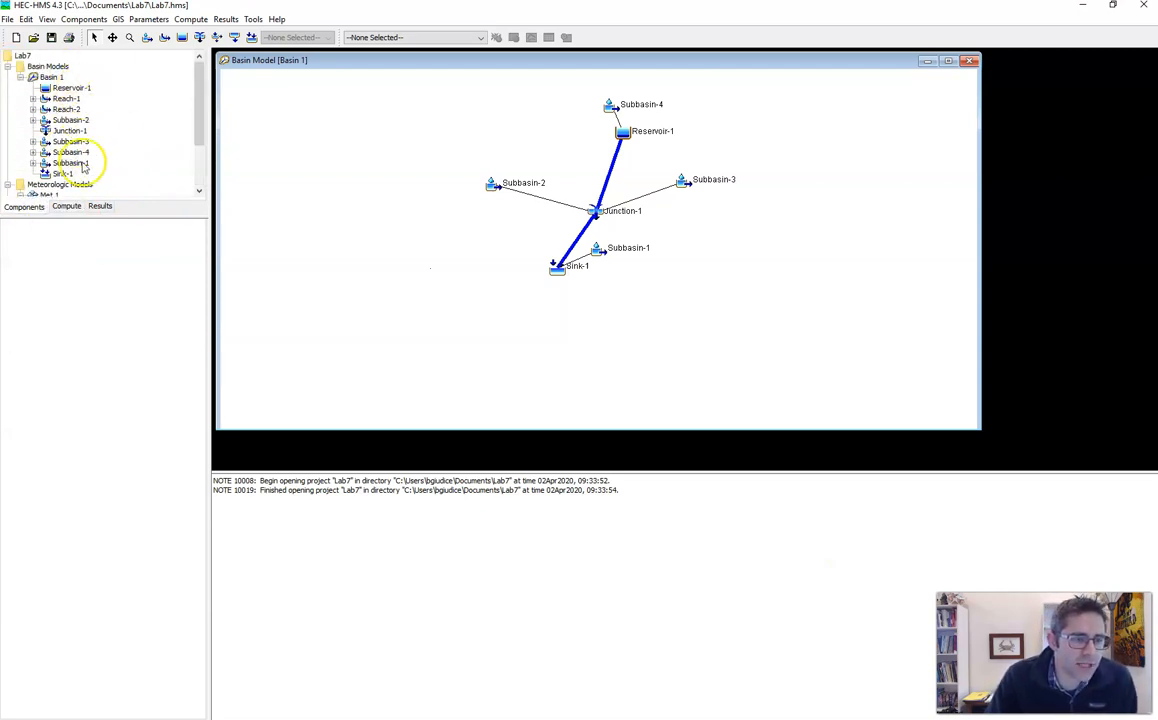
{"action": "left_click", "coordinate": [67, 207]}
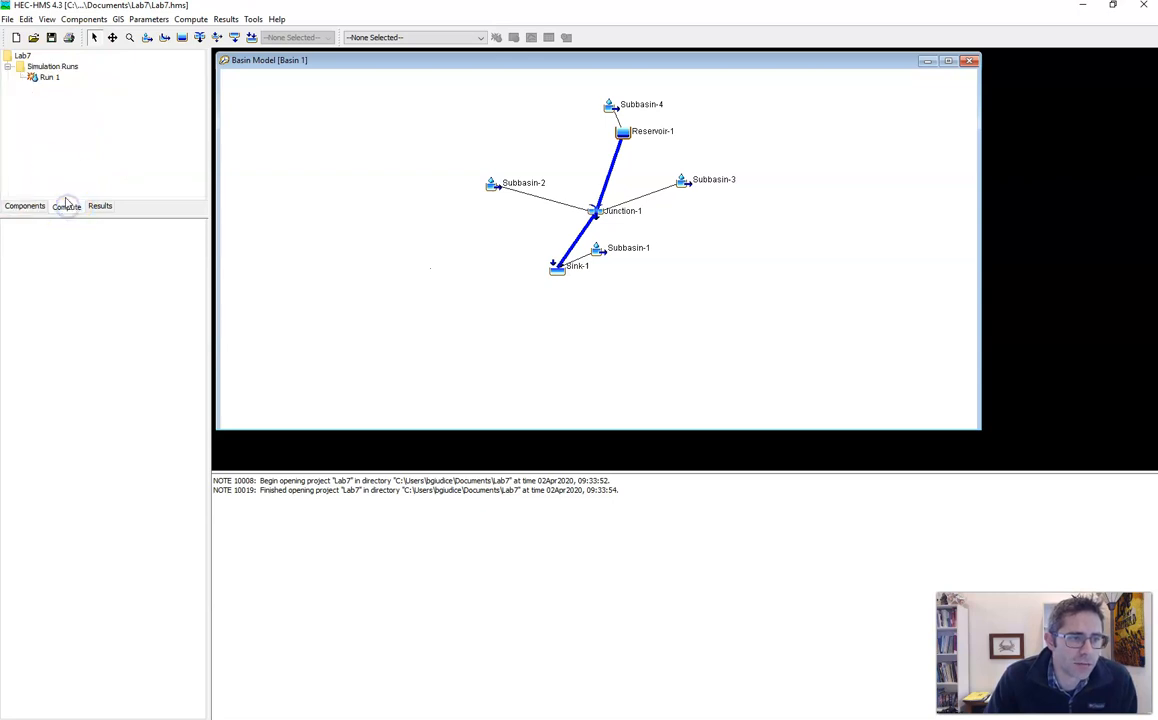
{"action": "left_click", "coordinate": [66, 67]}
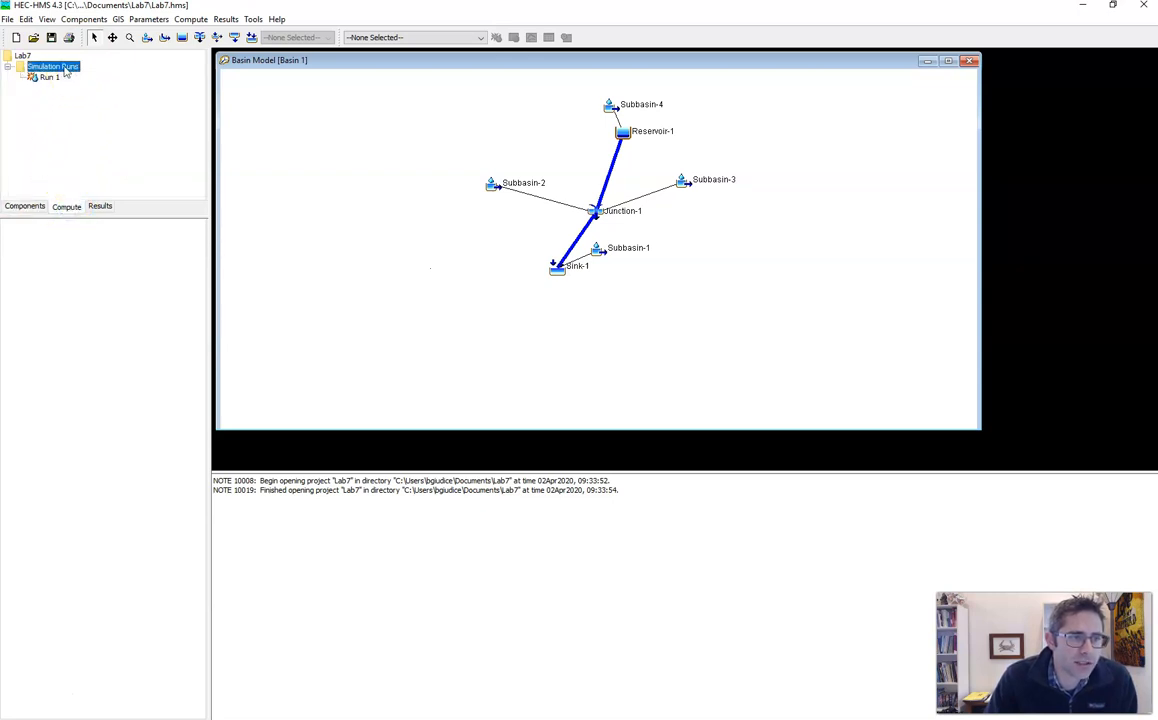
{"action": "left_click", "coordinate": [50, 77]}
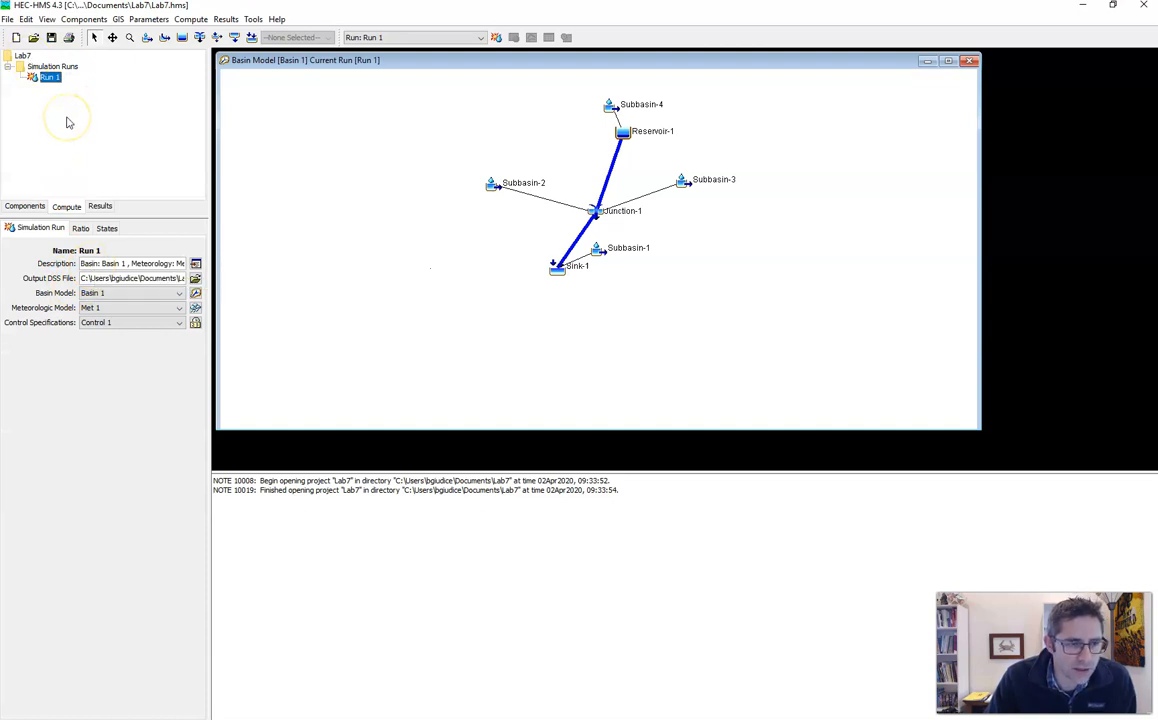
{"action": "left_click", "coordinate": [84, 229]}
{"action": "left_click", "coordinate": [61, 228]}
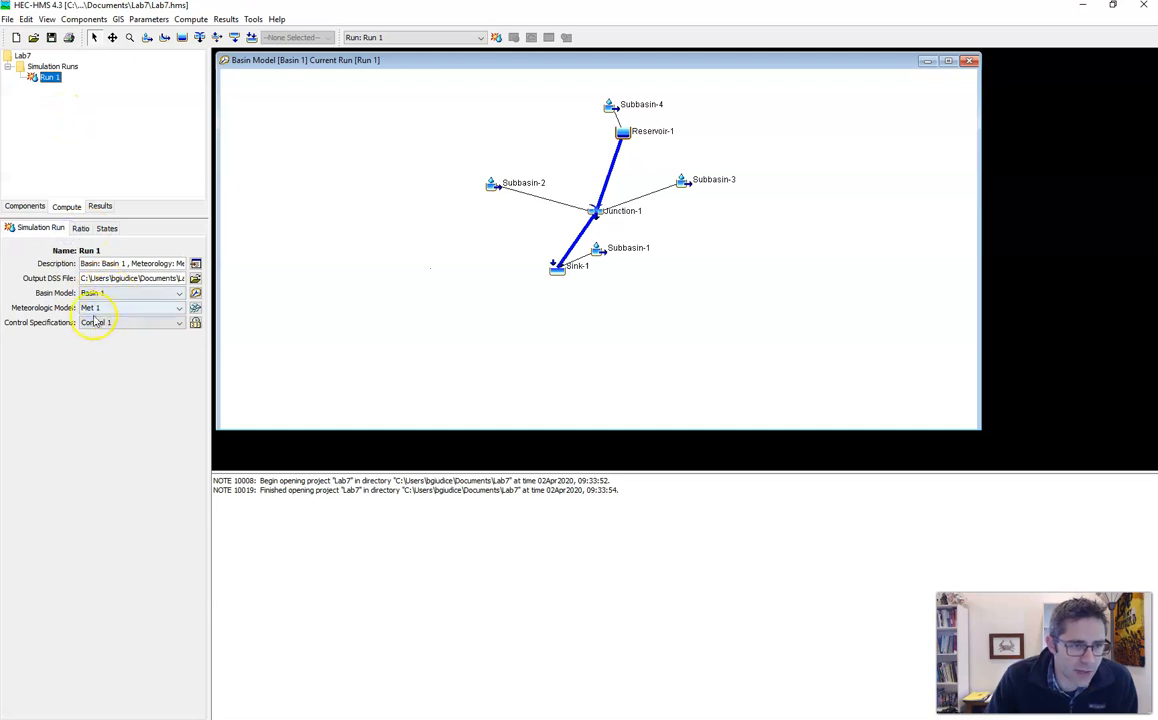
- Try to compute simulation run Run 1, and dismiss its progress window
{"action": "right_click", "coordinate": [48, 81]}
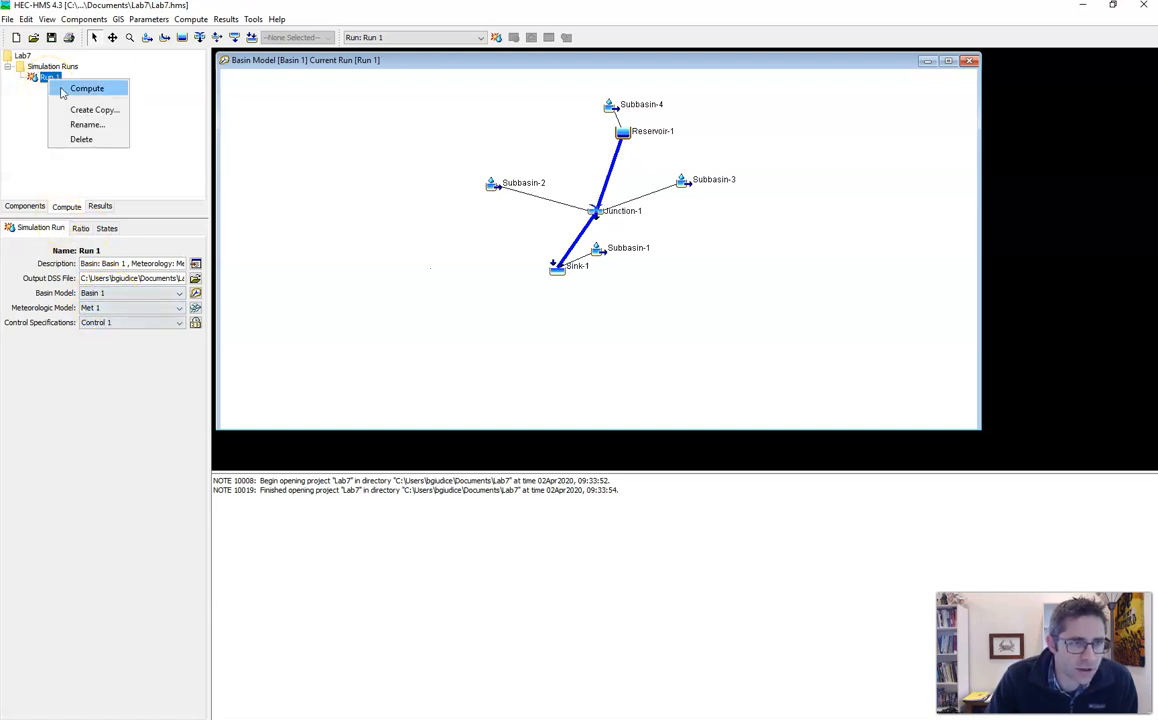
{"action": "left_click", "coordinate": [61, 92]}
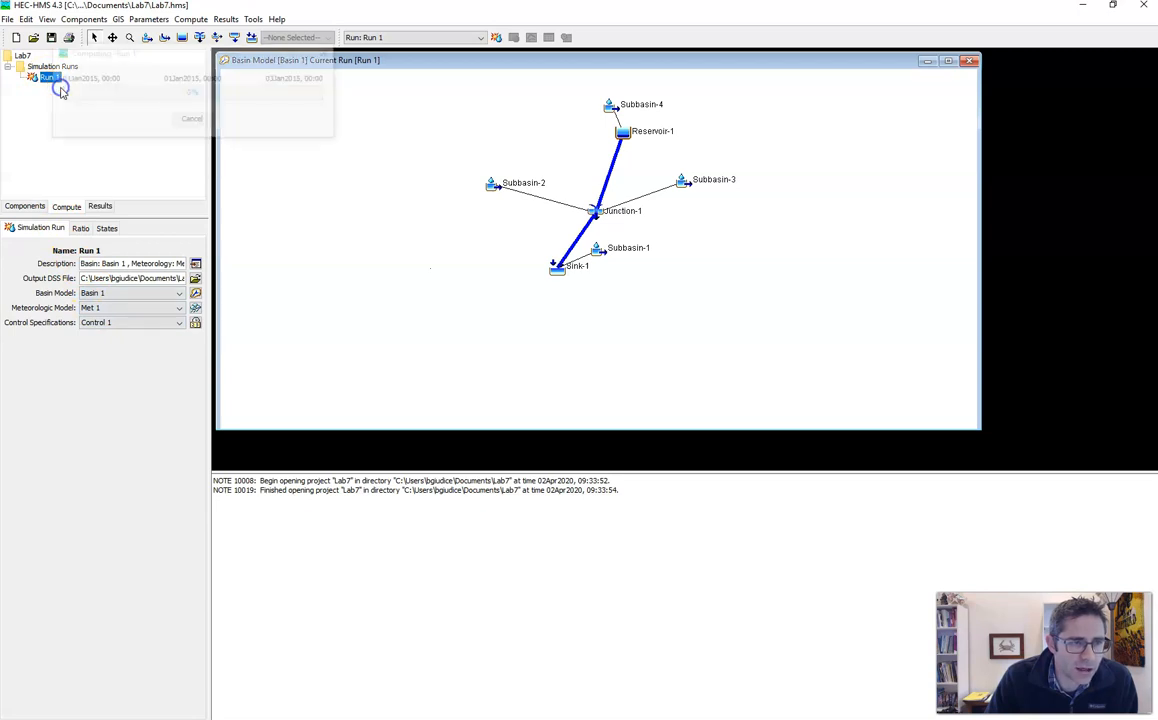
{"action": "left_click", "coordinate": [383, 255]}
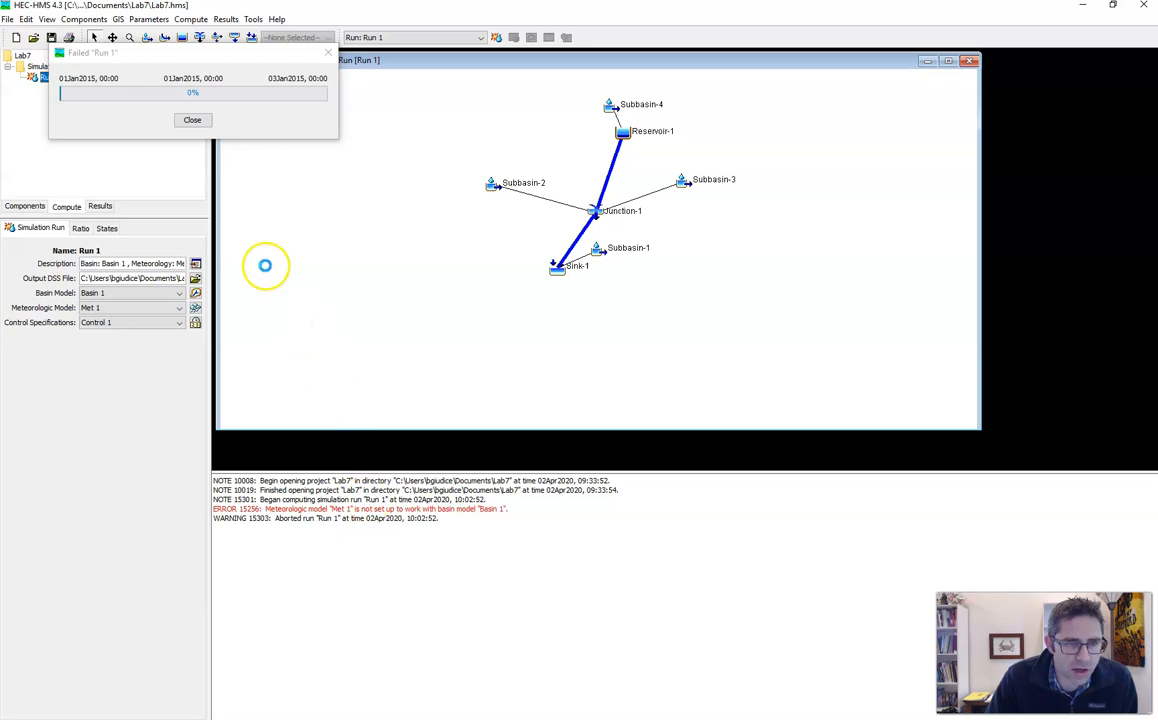
{"action": "left_click", "coordinate": [194, 119]}
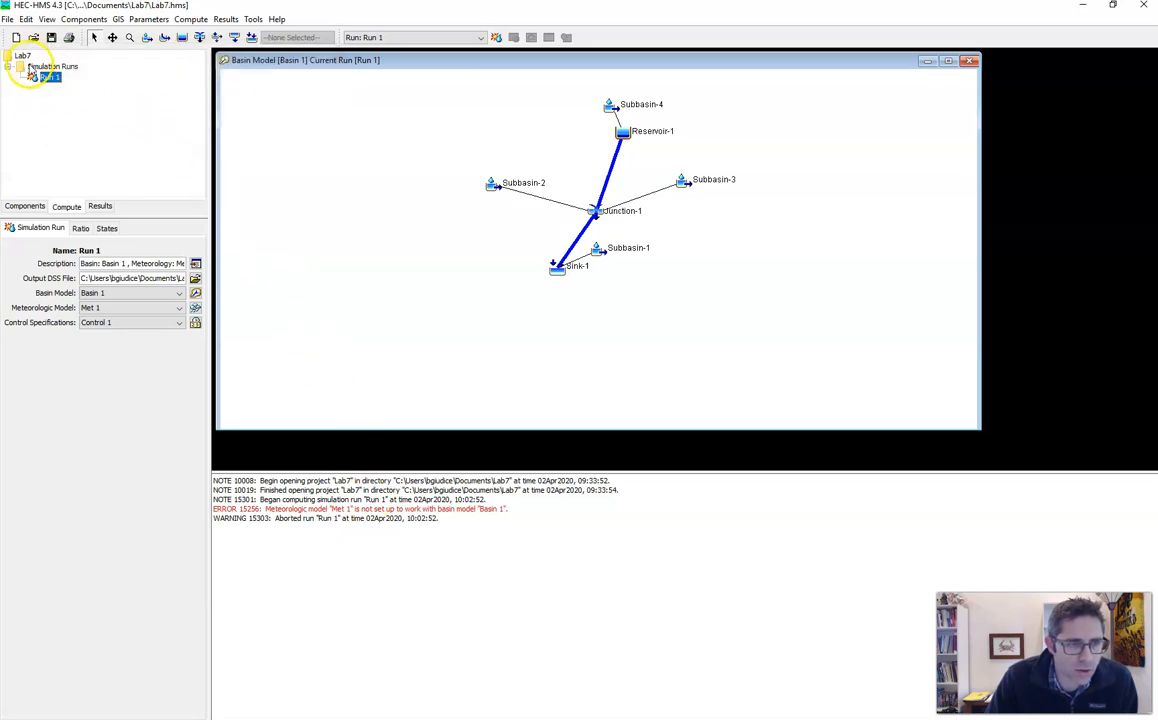
{"action": "left_click", "coordinate": [30, 689]}
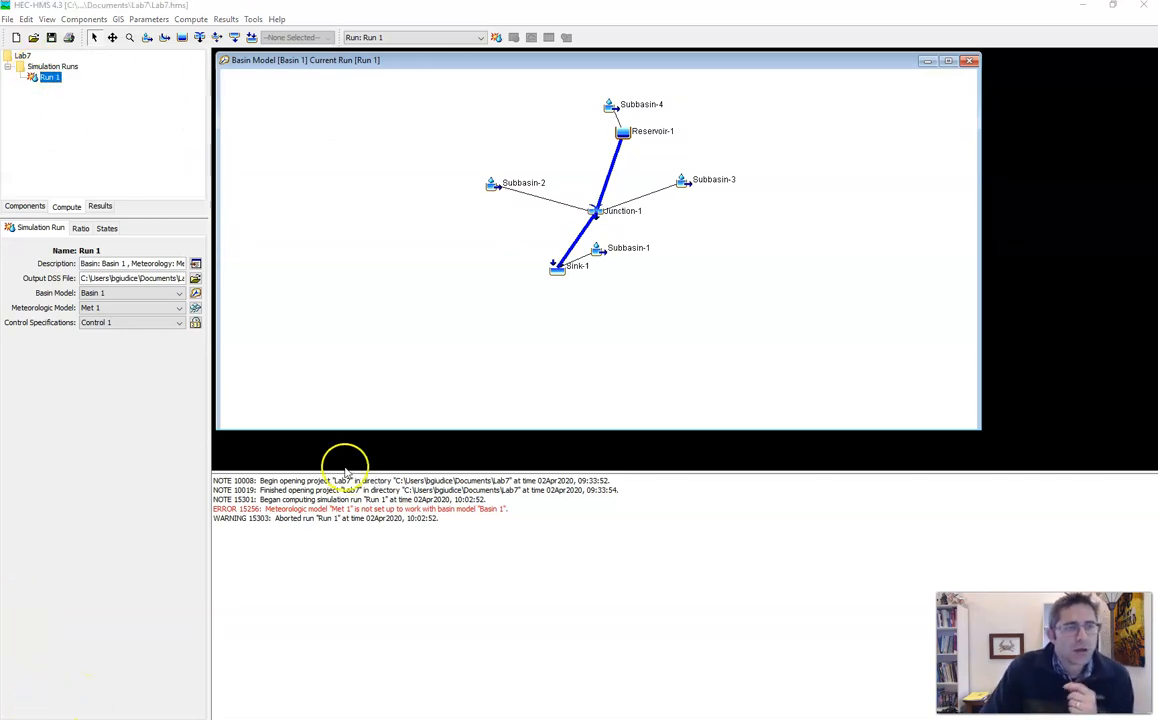
- Set meteorologic model Met 1 to include the subbasins of Basin 1
{"action": "left_click", "coordinate": [34, 204]}
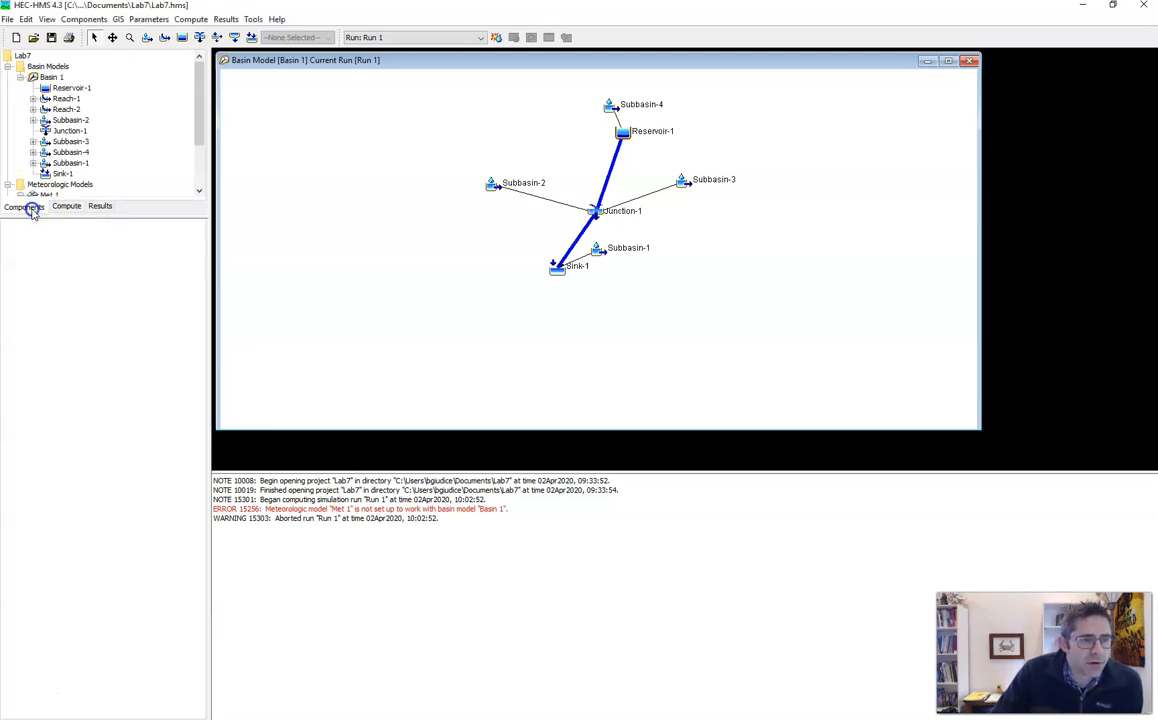
{"action": "scroll", "coordinate": [40, 168], "scroll_direction": "down", "scroll_amount": 2}
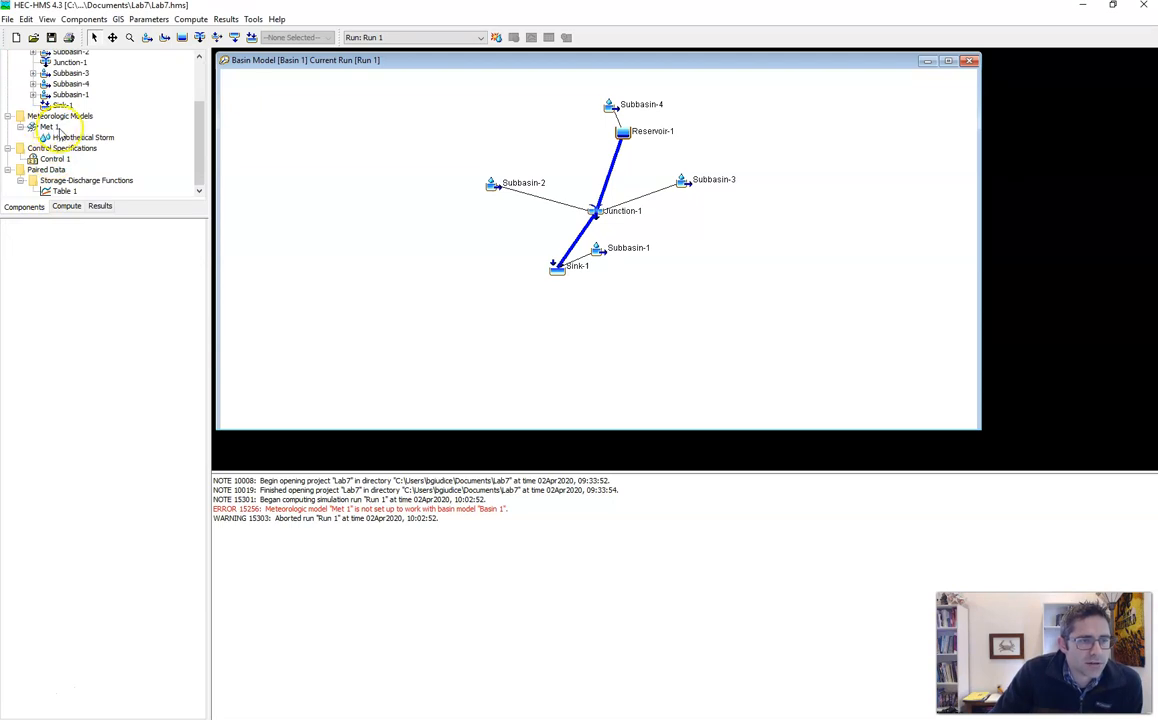
{"action": "left_click", "coordinate": [48, 127]}
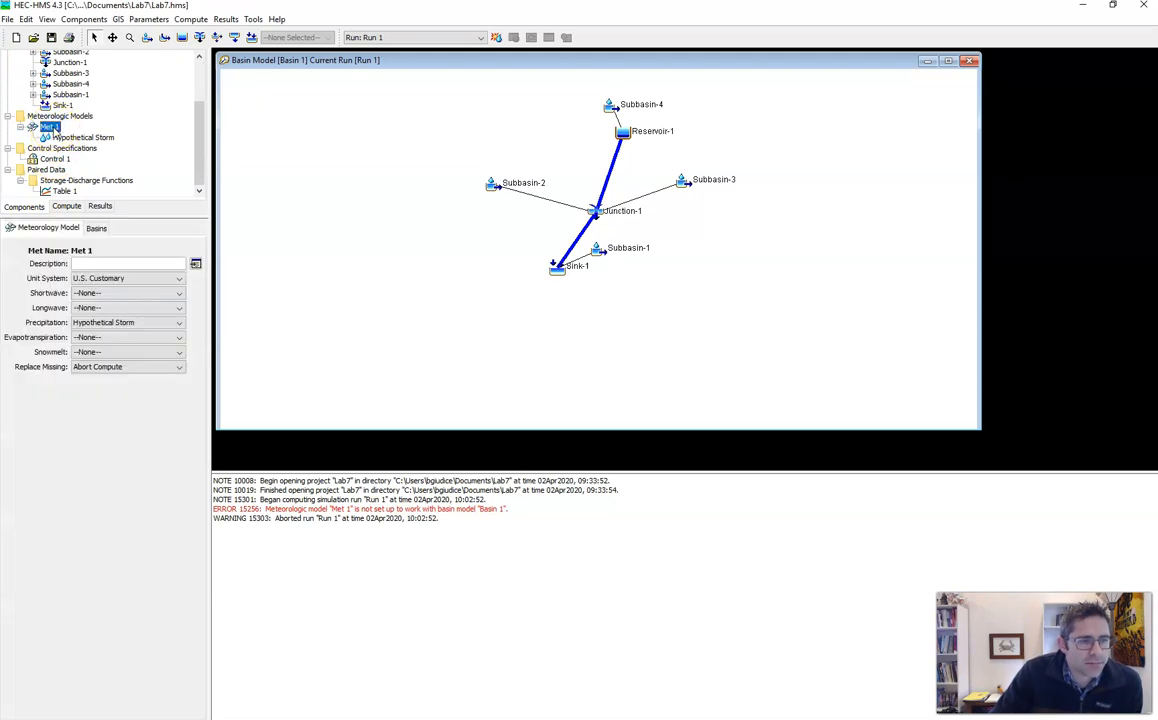
{"action": "left_click", "coordinate": [97, 230]}
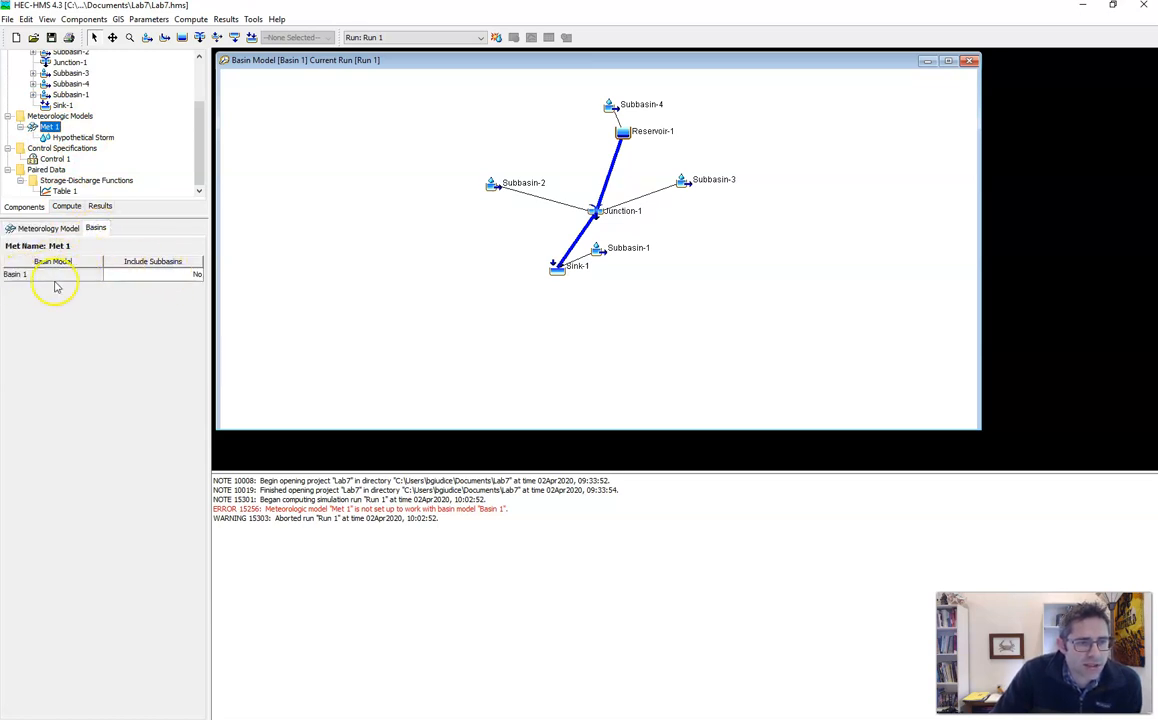
{"action": "left_click", "coordinate": [176, 274]}
{"action": "left_click", "coordinate": [172, 287]}
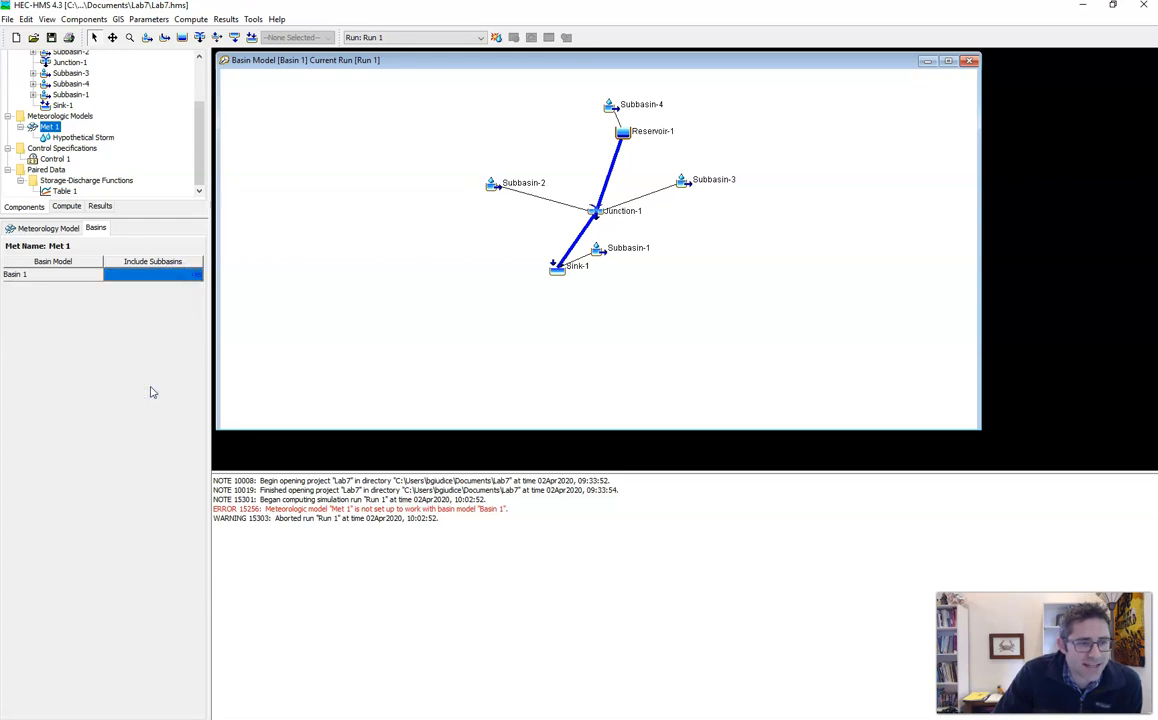
{"action": "left_click", "coordinate": [66, 228]}
- Compute simulation run Run 1 and close its progress window
{"action": "left_click", "coordinate": [66, 206]}
{"action": "left_click", "coordinate": [50, 78]}
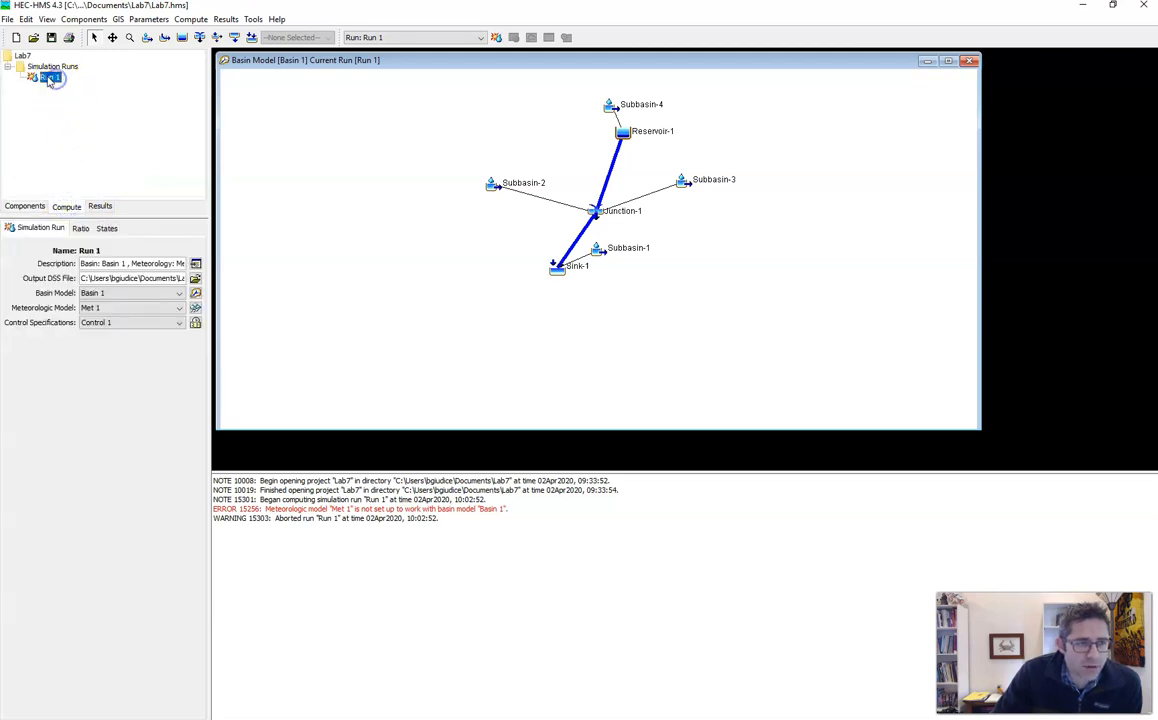
{"action": "right_click", "coordinate": [50, 79]}
{"action": "left_click", "coordinate": [62, 84]}
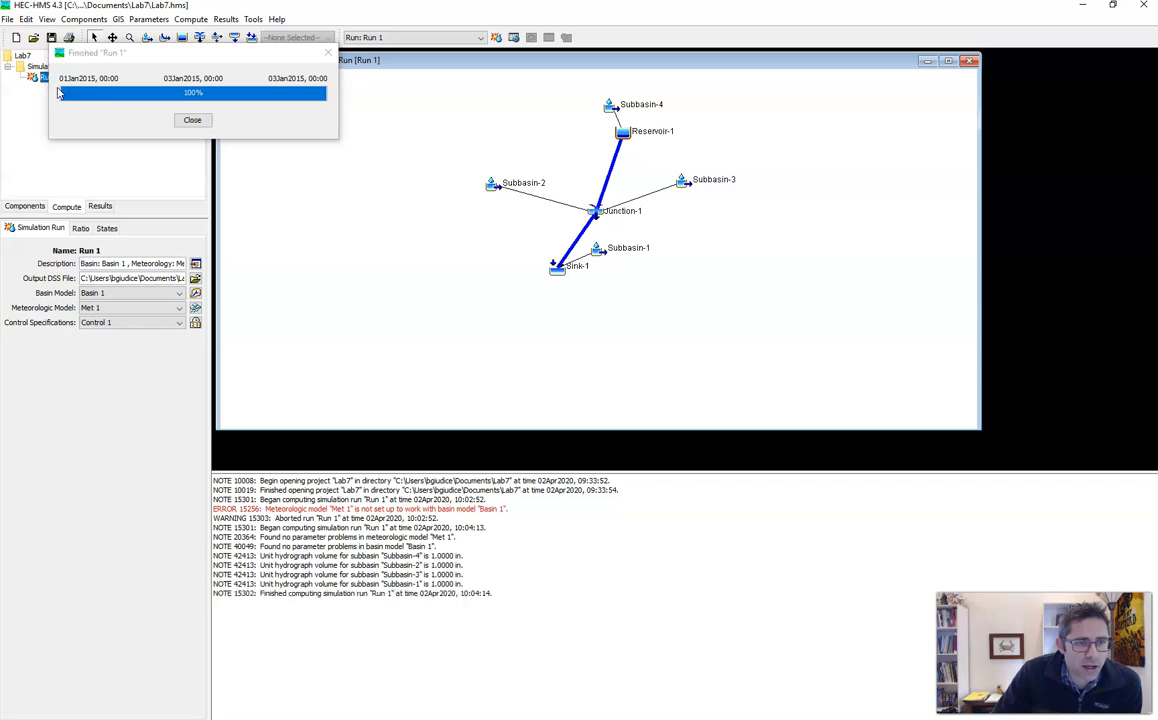
{"action": "left_click", "coordinate": [192, 120]}
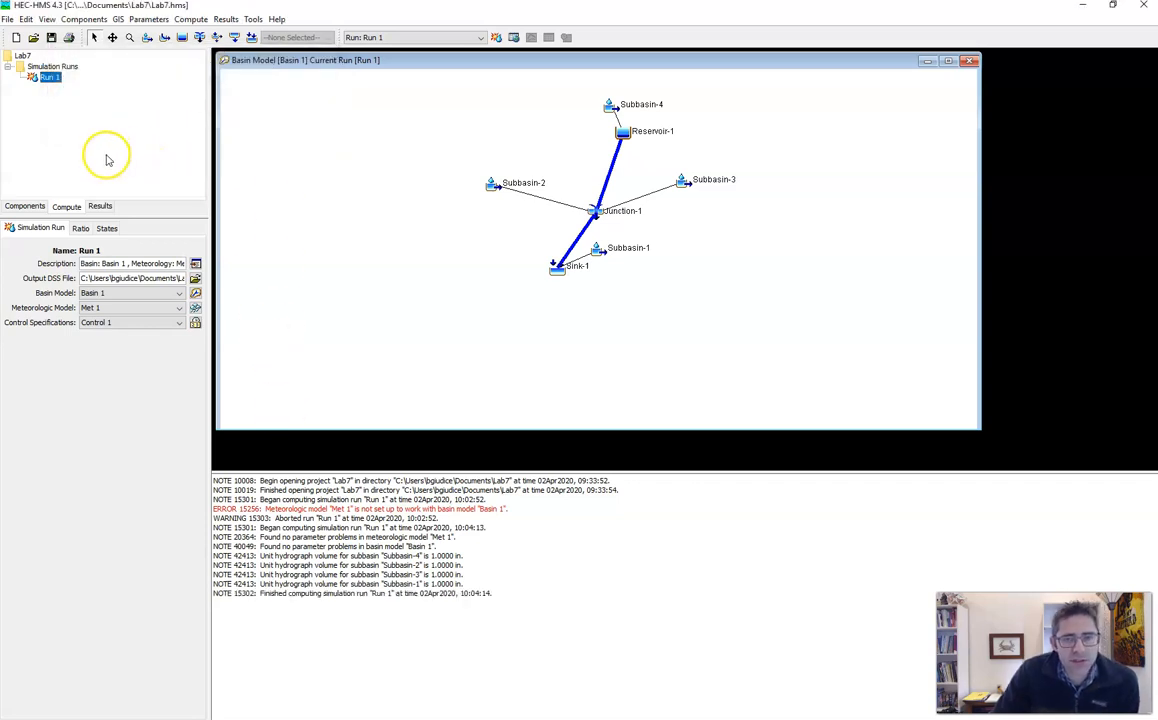
- Review the Global Summary results of Run 1 with volumes in AC-FT, and close the summary
{"action": "left_click", "coordinate": [99, 207]}
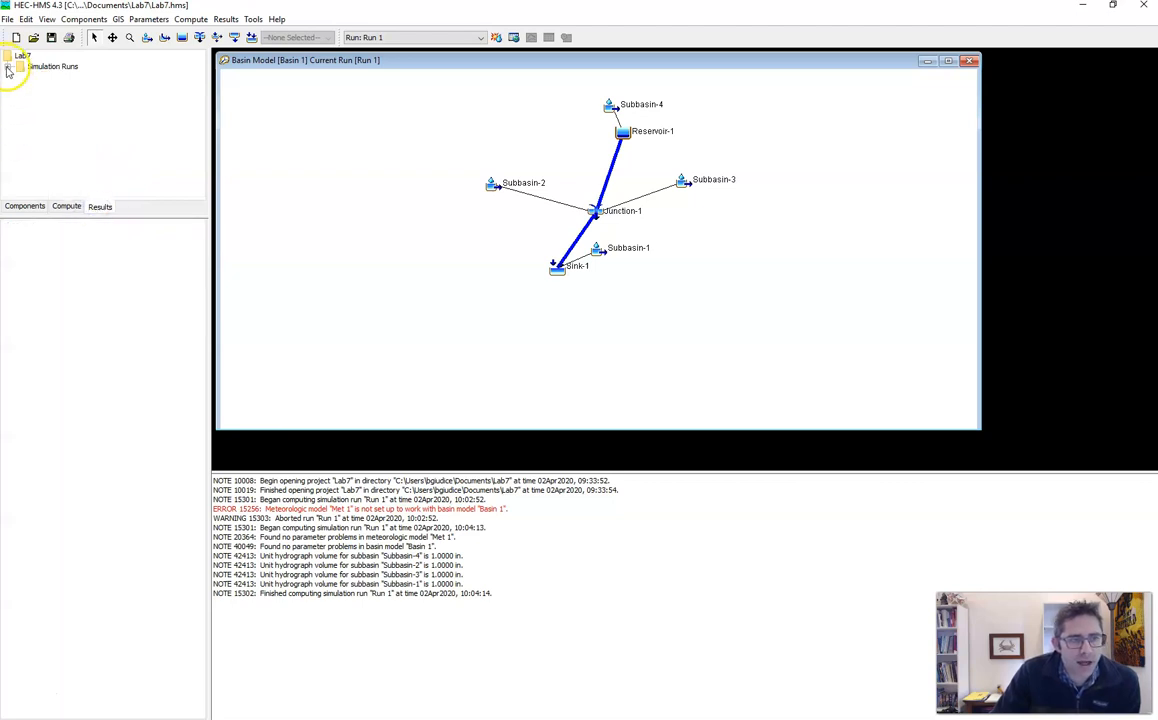
{"action": "double_click", "coordinate": [45, 77]}
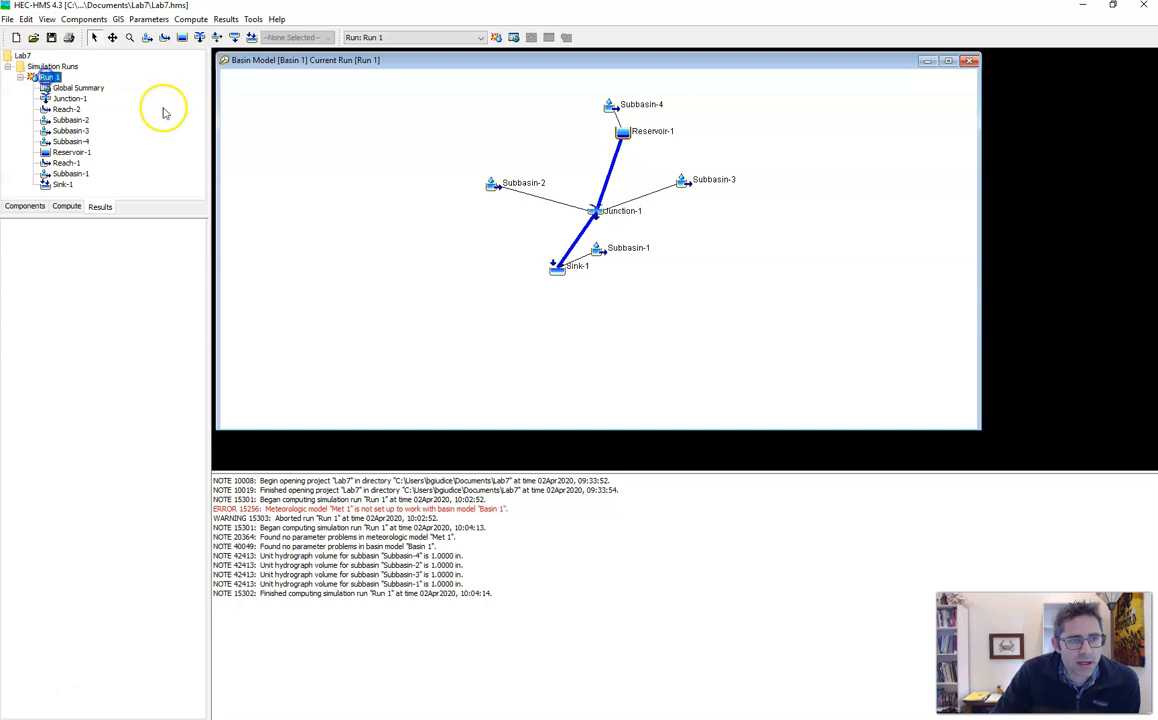
{"action": "left_click", "coordinate": [96, 89]}
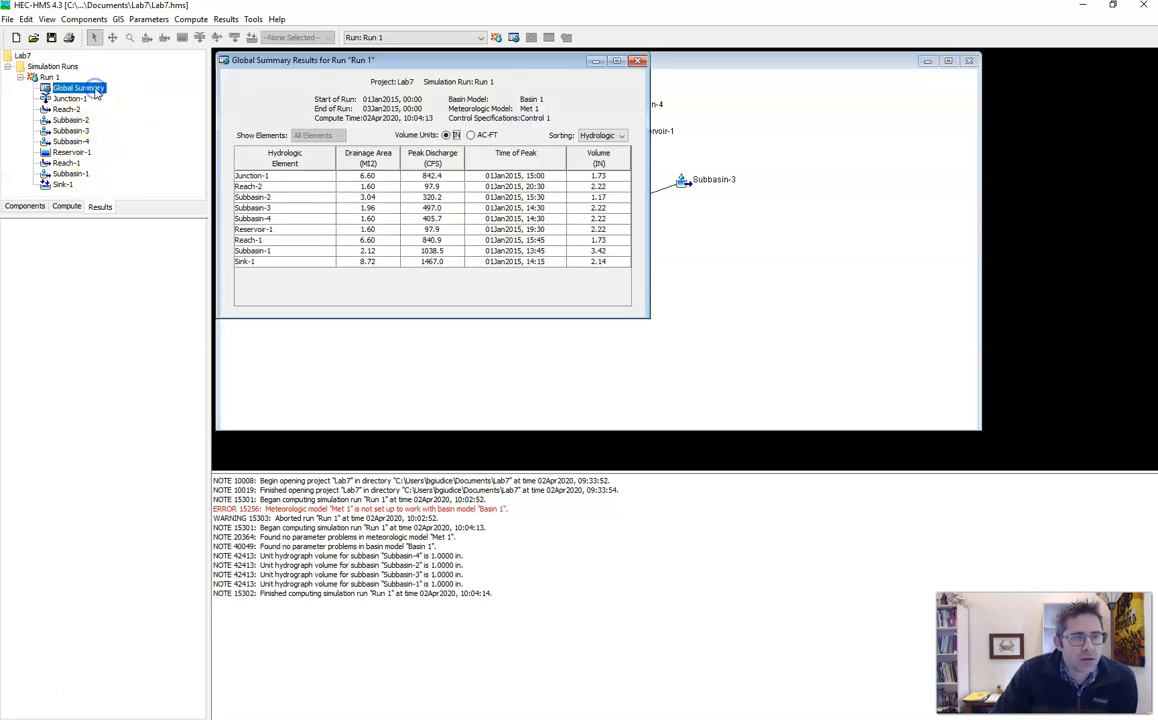
{"action": "left_click_drag", "start_coordinate": [395, 60], "coordinate": [547, 156]}
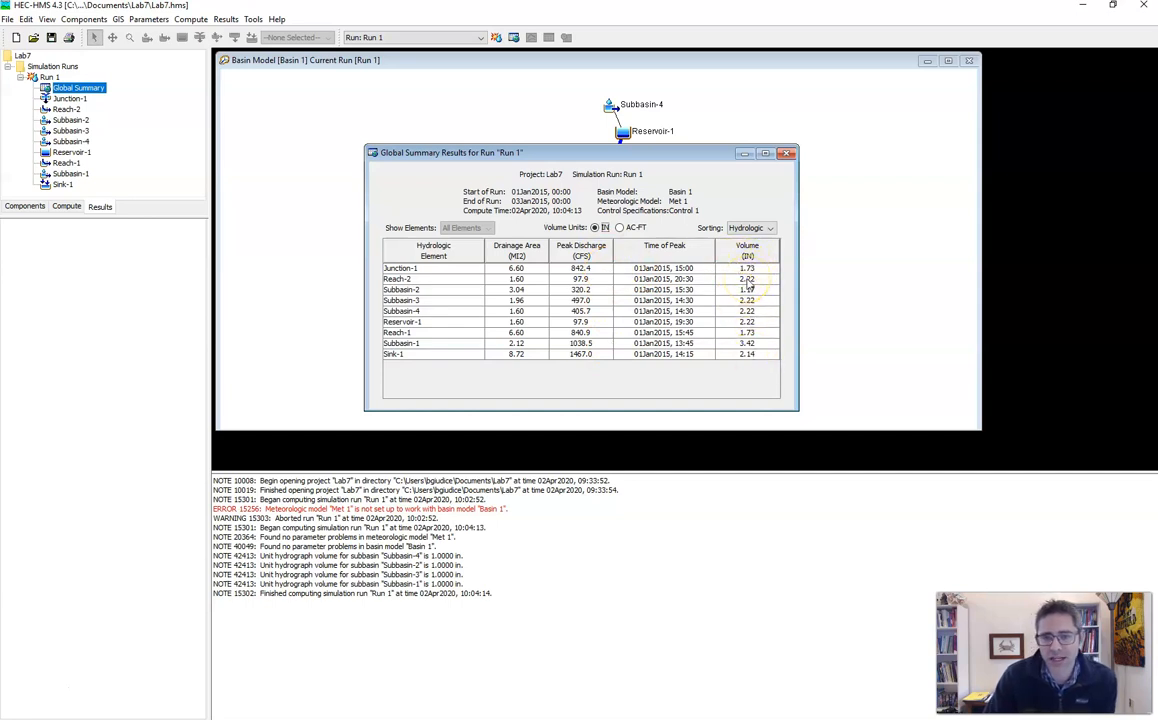
{"action": "left_click", "coordinate": [634, 228]}
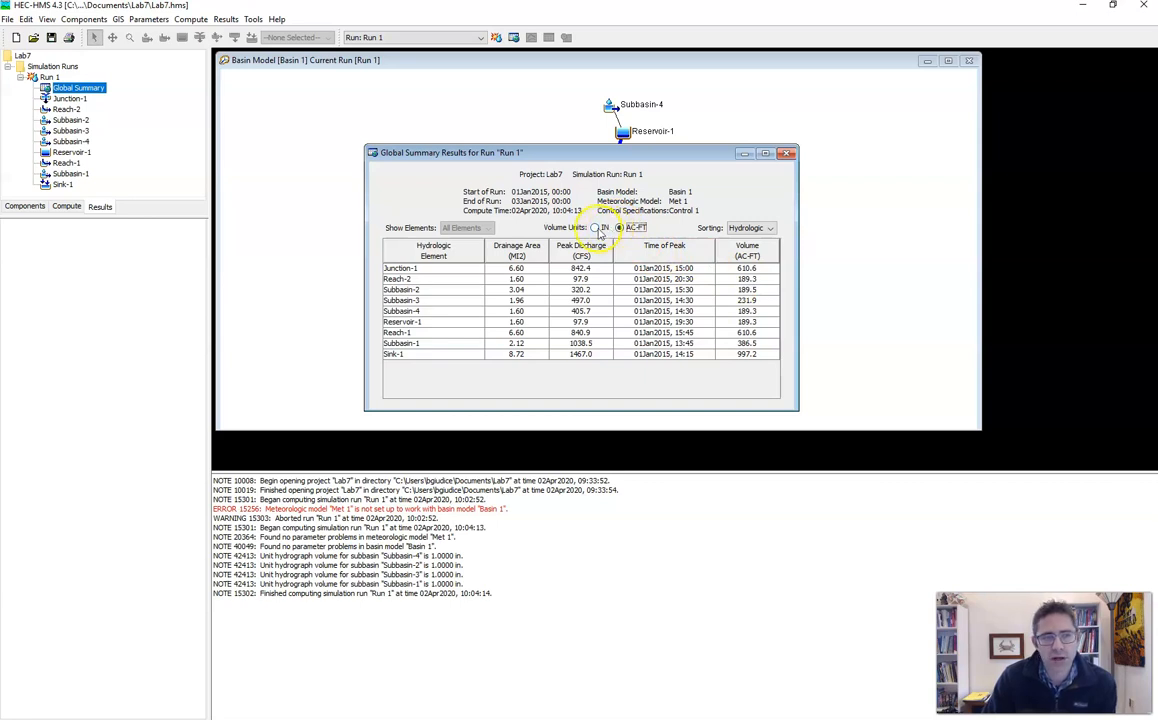
{"action": "left_click", "coordinate": [787, 153]}
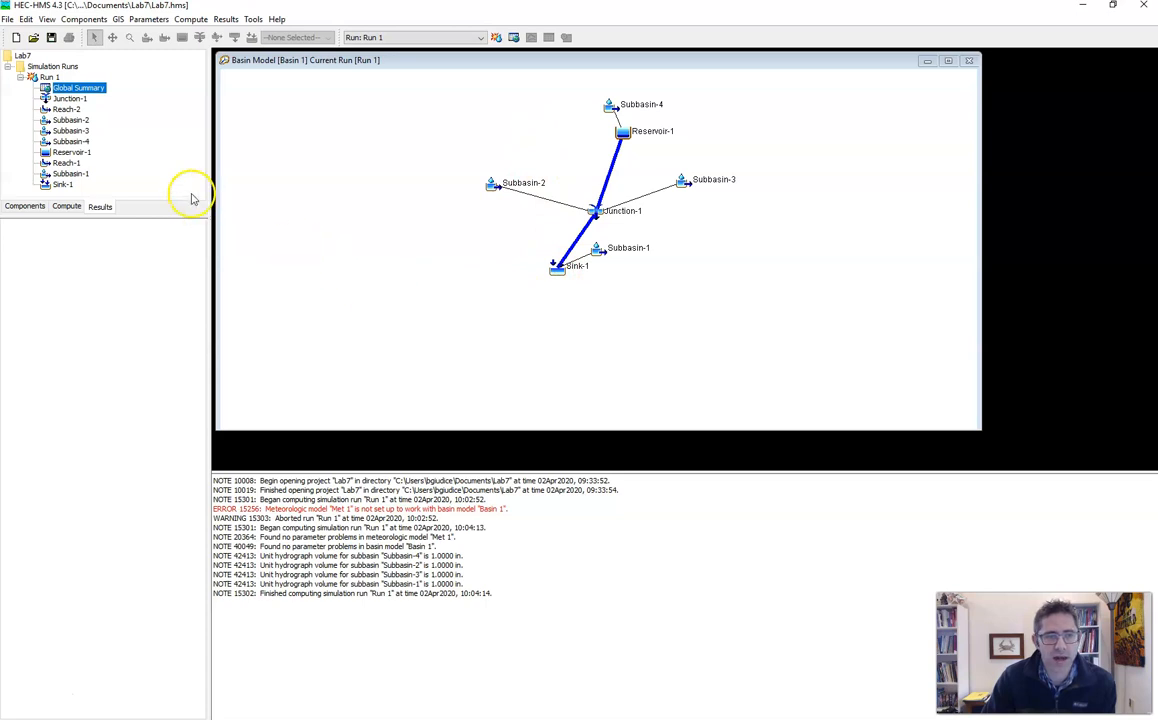
- Display the Sink-1 result graph for Run 1 in full and compare its inflow hydrographs with the basin map
{"action": "left_click", "coordinate": [62, 187]}
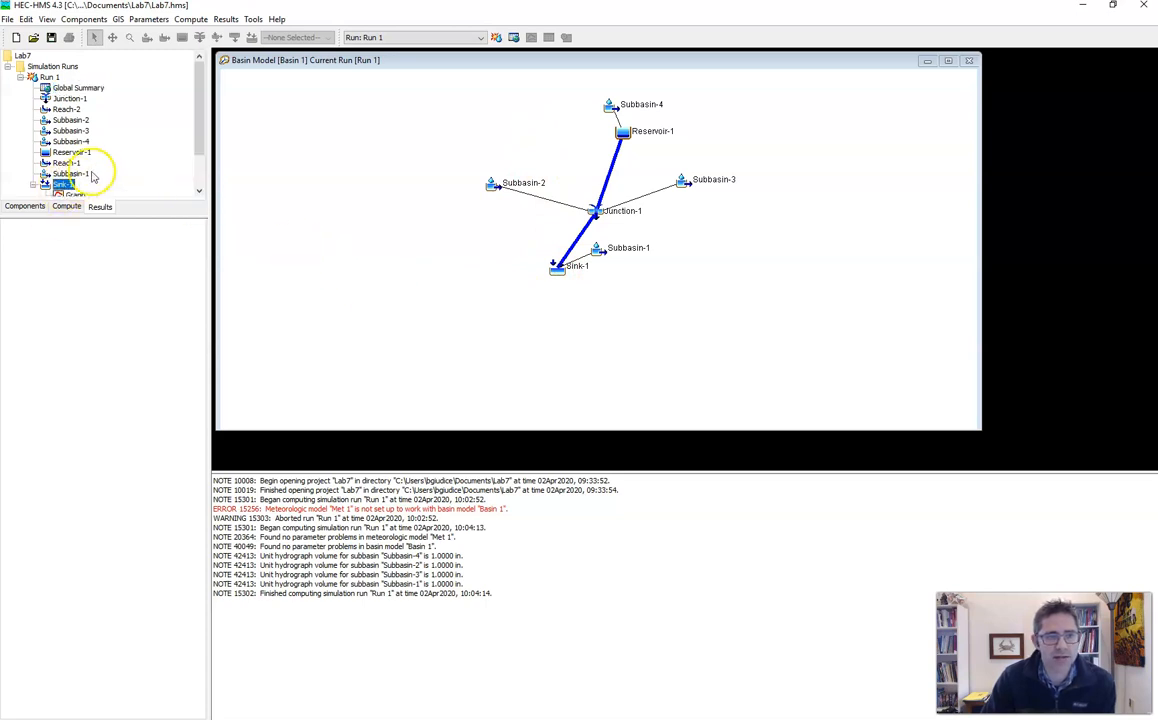
{"action": "scroll", "coordinate": [94, 177], "scroll_direction": "down", "scroll_amount": 2}
{"action": "left_click", "coordinate": [74, 148]}
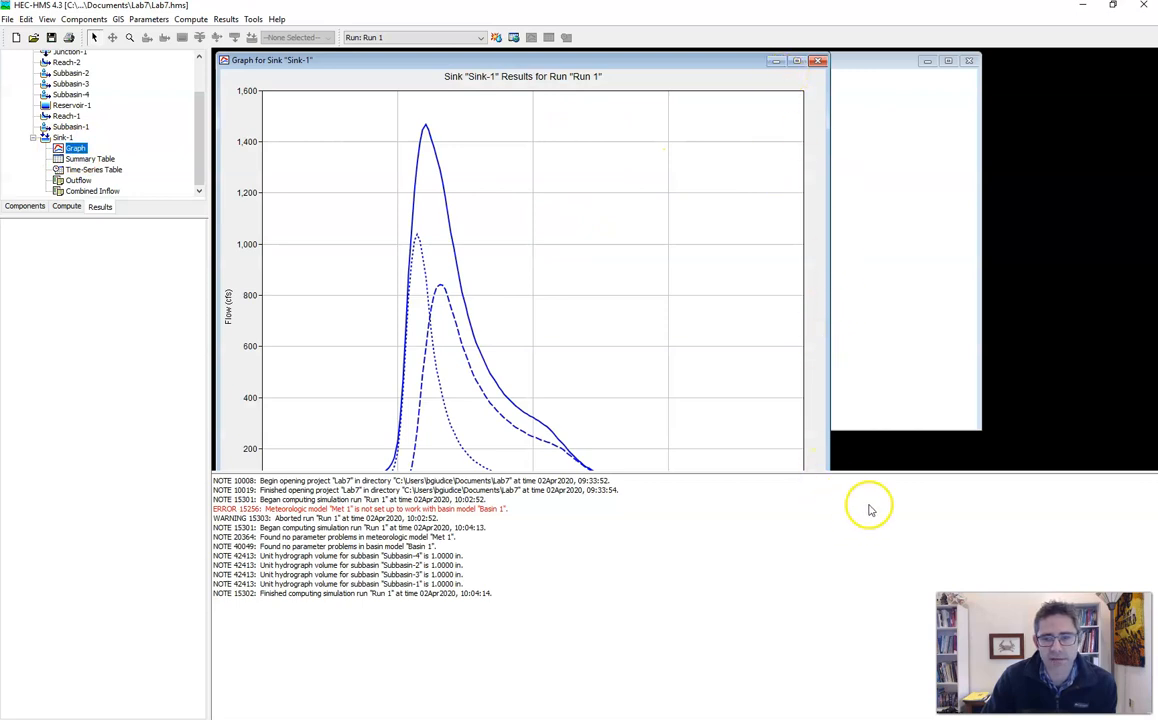
{"action": "left_click_drag", "start_coordinate": [875, 480], "coordinate": [892, 603]}
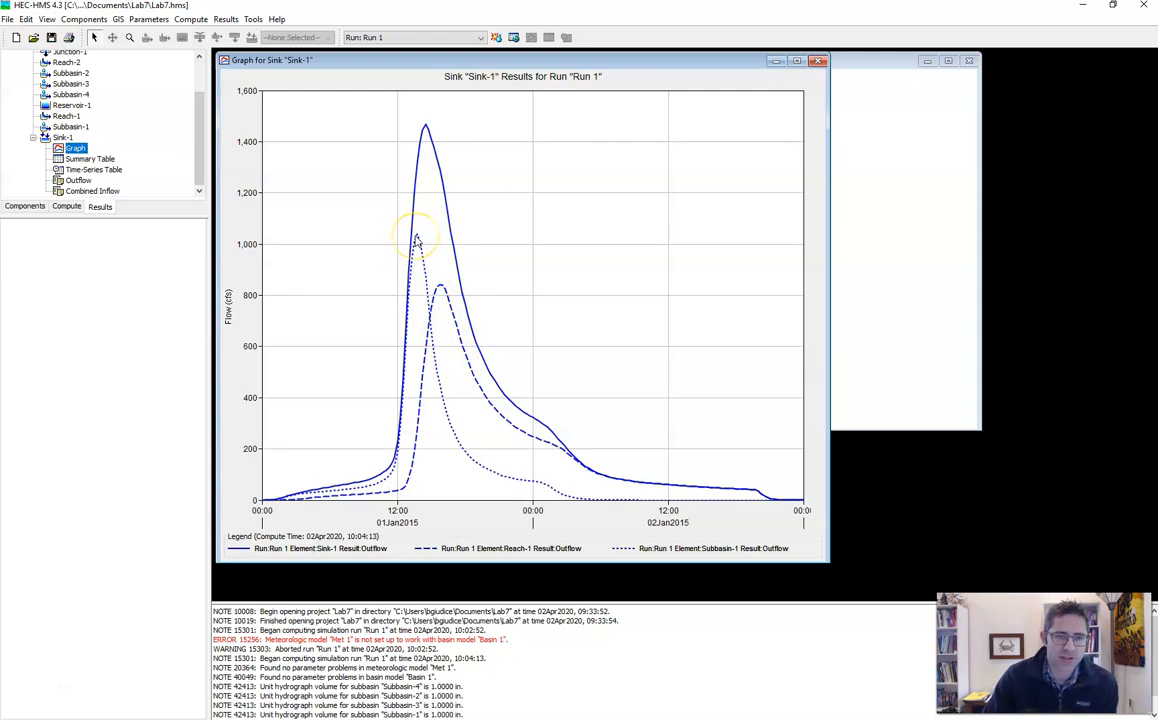
{"action": "mouse_move", "coordinate": [414, 235]}
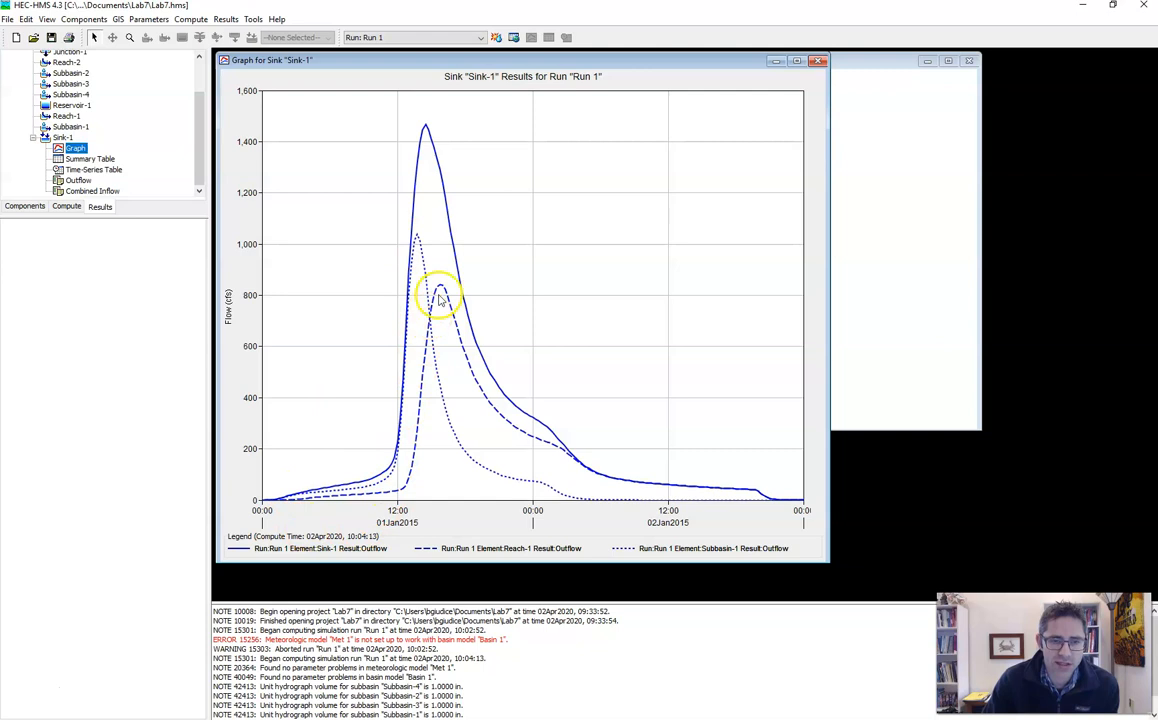
{"action": "left_click", "coordinate": [863, 227]}
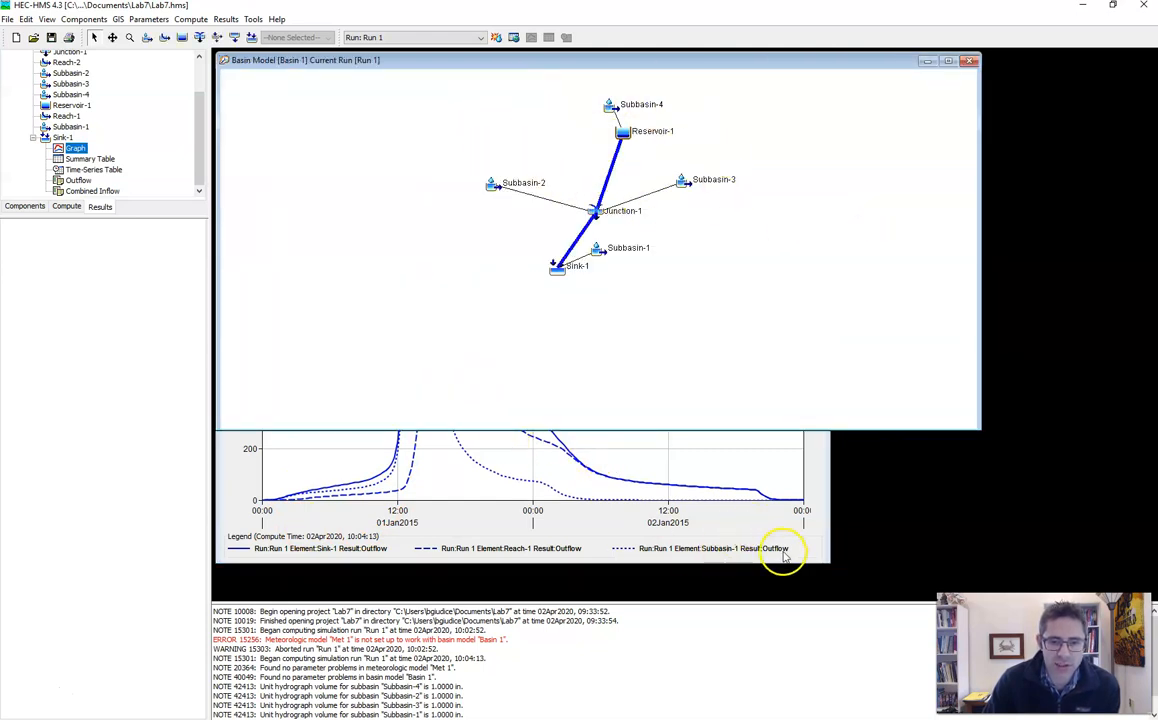
{"action": "left_click", "coordinate": [816, 556]}
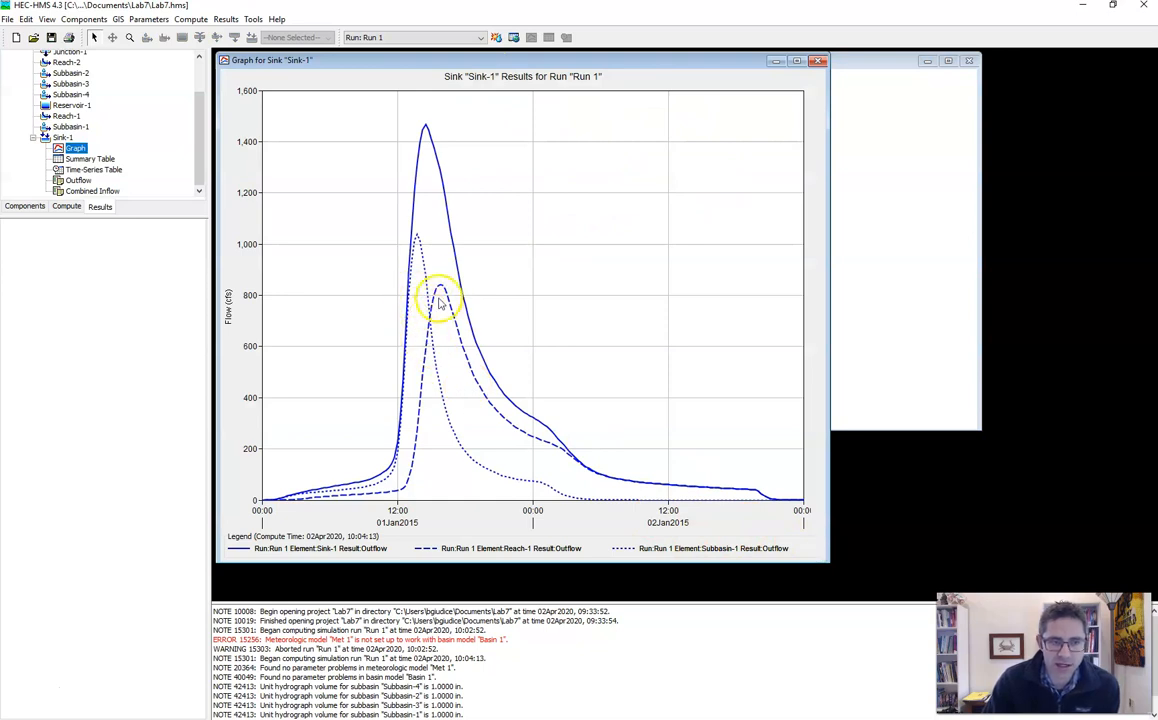
- Examine the Sink-1 summary table beside its graph, check the sink on the basin map, and minimize the map
{"action": "left_click", "coordinate": [90, 159]}
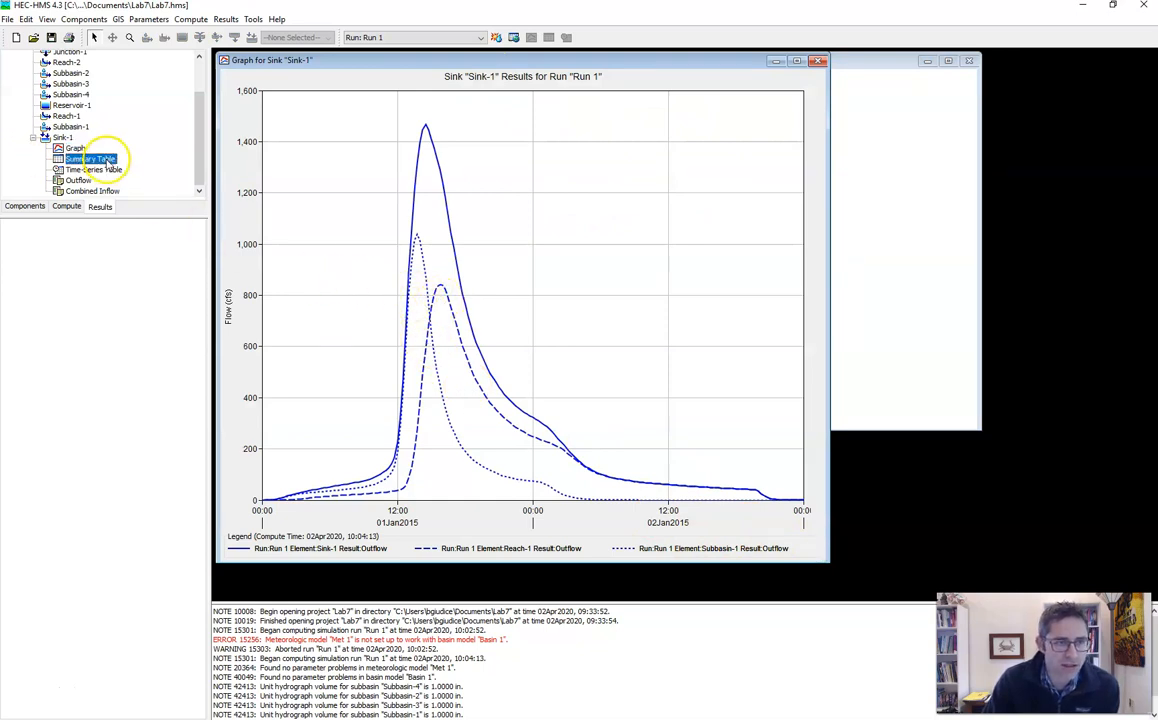
{"action": "left_click_drag", "start_coordinate": [413, 60], "coordinate": [693, 166]}
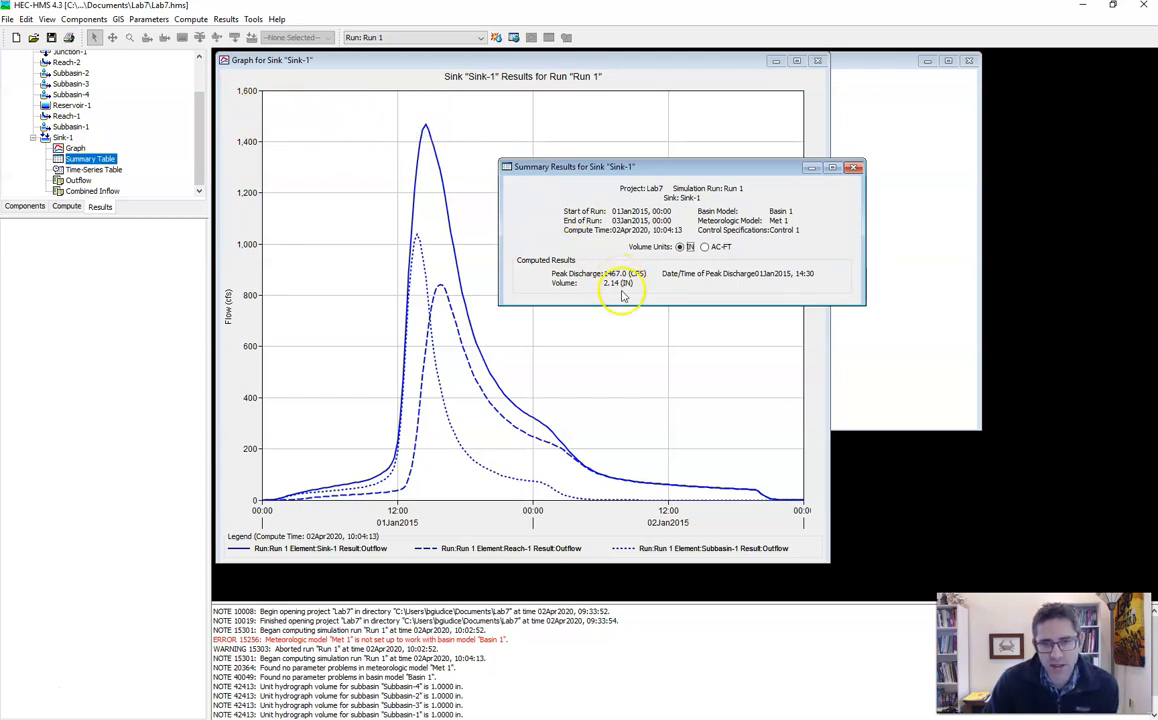
{"action": "left_click", "coordinate": [874, 62]}
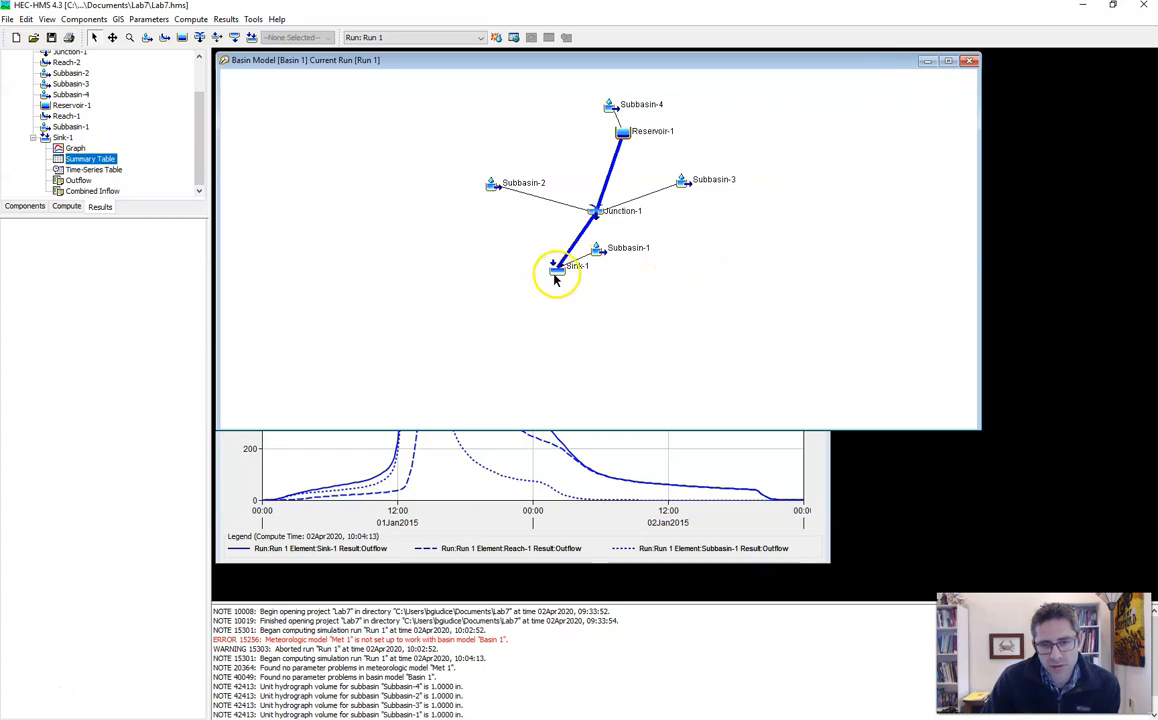
{"action": "left_click", "coordinate": [928, 64]}
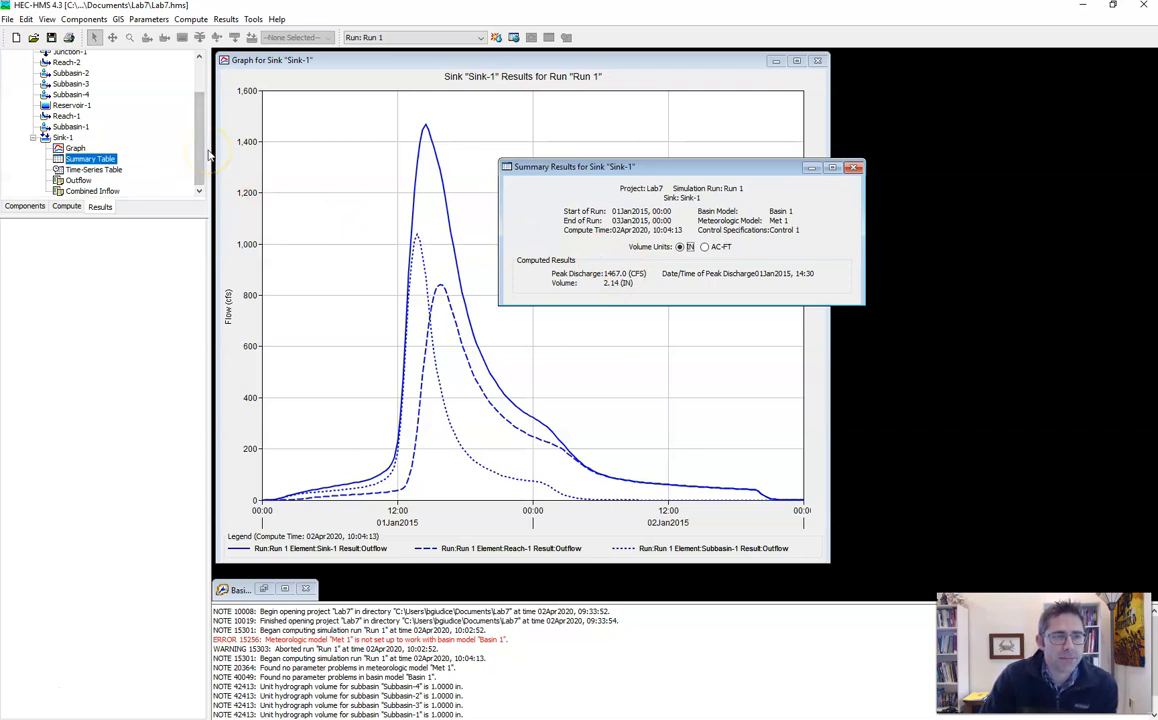
- Examine the Reservoir-1 result graph of storage, combined inflow and outflow for Run 1, and minimize it
{"action": "scroll", "coordinate": [195, 140], "scroll_direction": "up", "scroll_amount": 2}
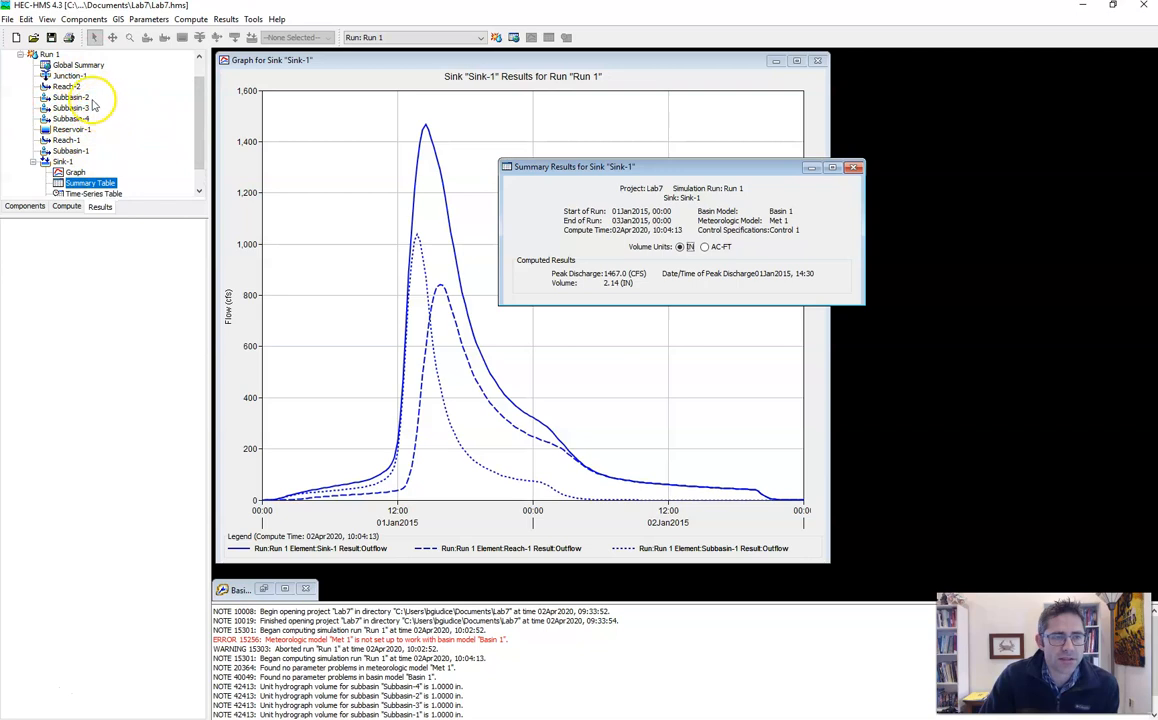
{"action": "scroll", "coordinate": [76, 100], "scroll_direction": "up", "scroll_amount": 2}
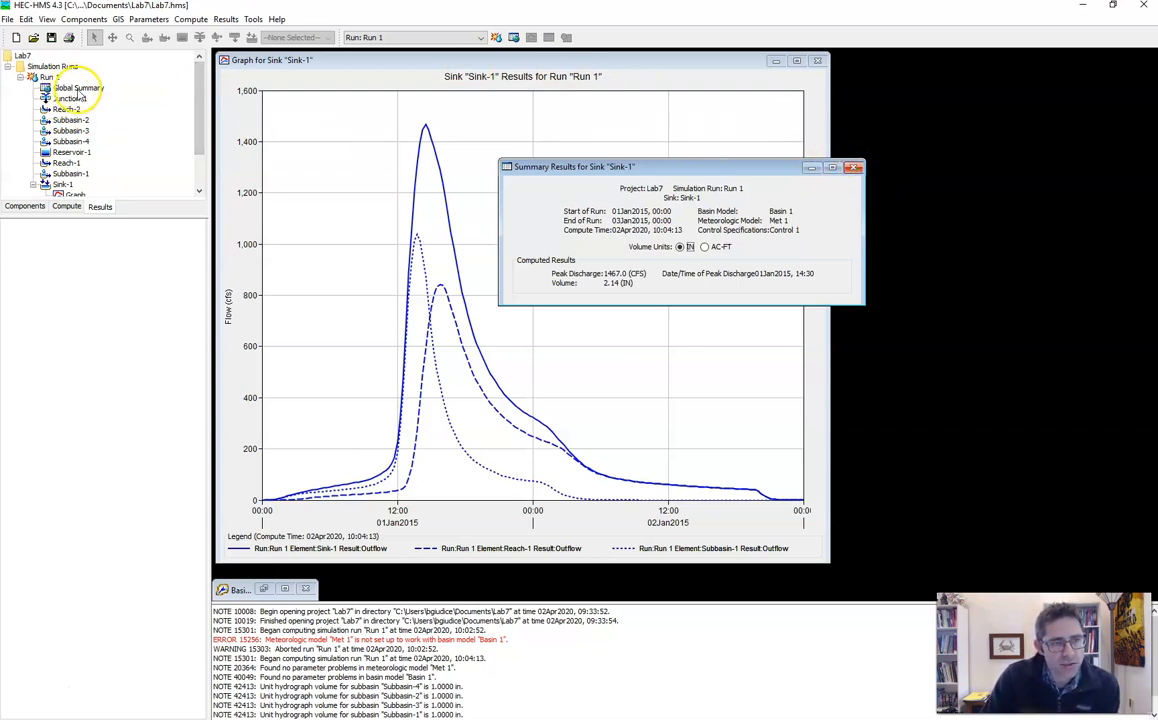
{"action": "double_click", "coordinate": [85, 154]}
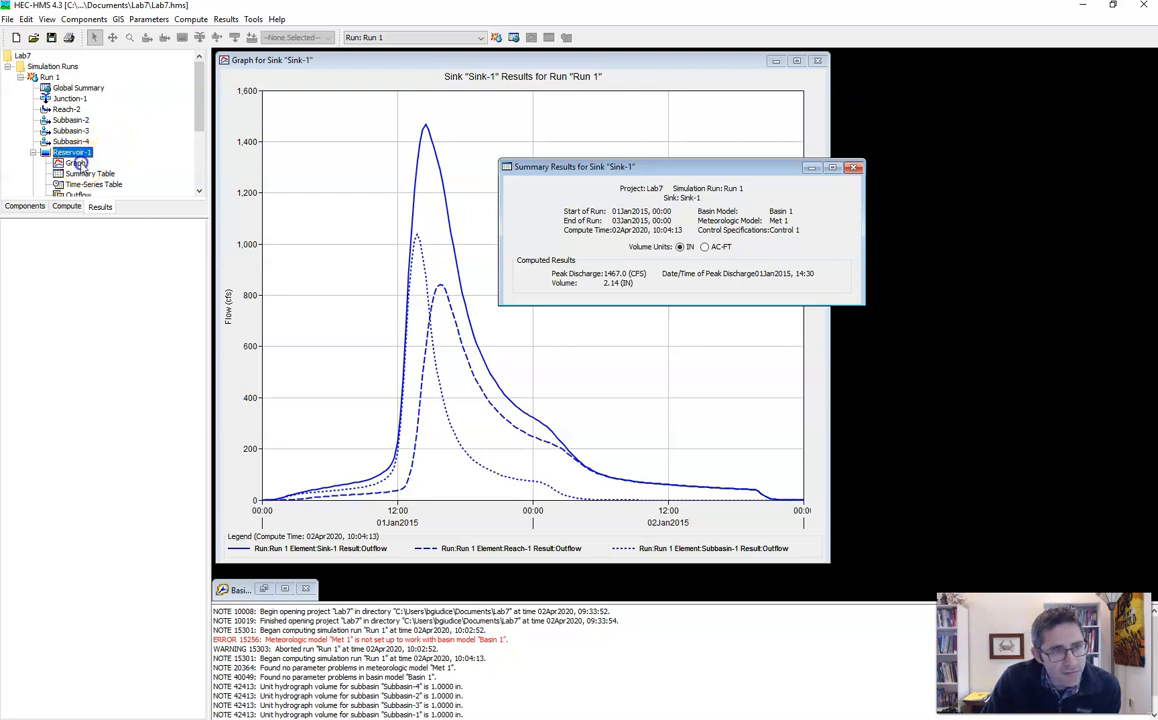
{"action": "left_click", "coordinate": [75, 162]}
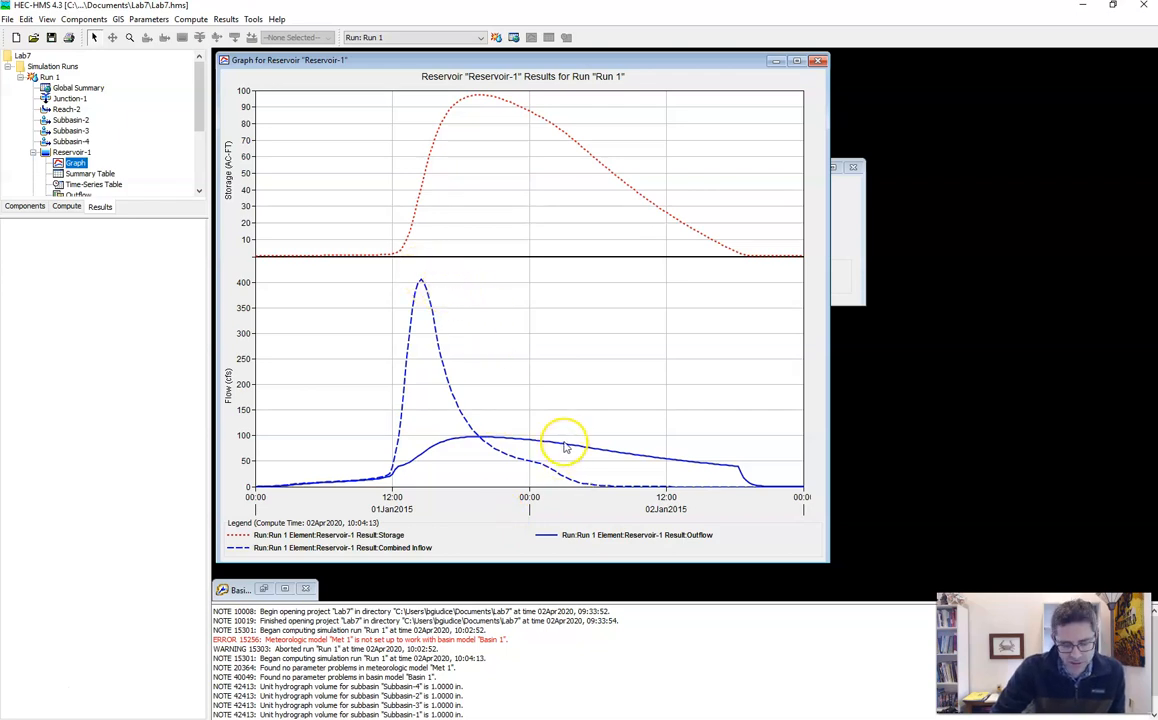
{"action": "mouse_move", "coordinate": [565, 447]}
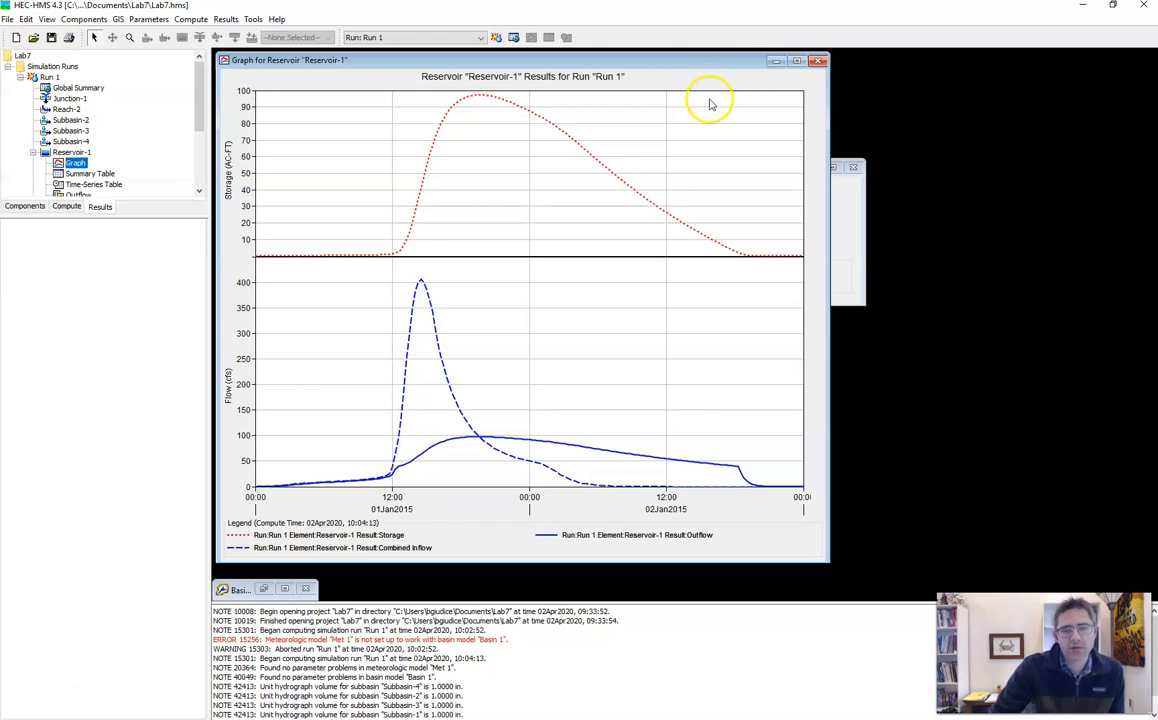
{"action": "left_click", "coordinate": [777, 64]}
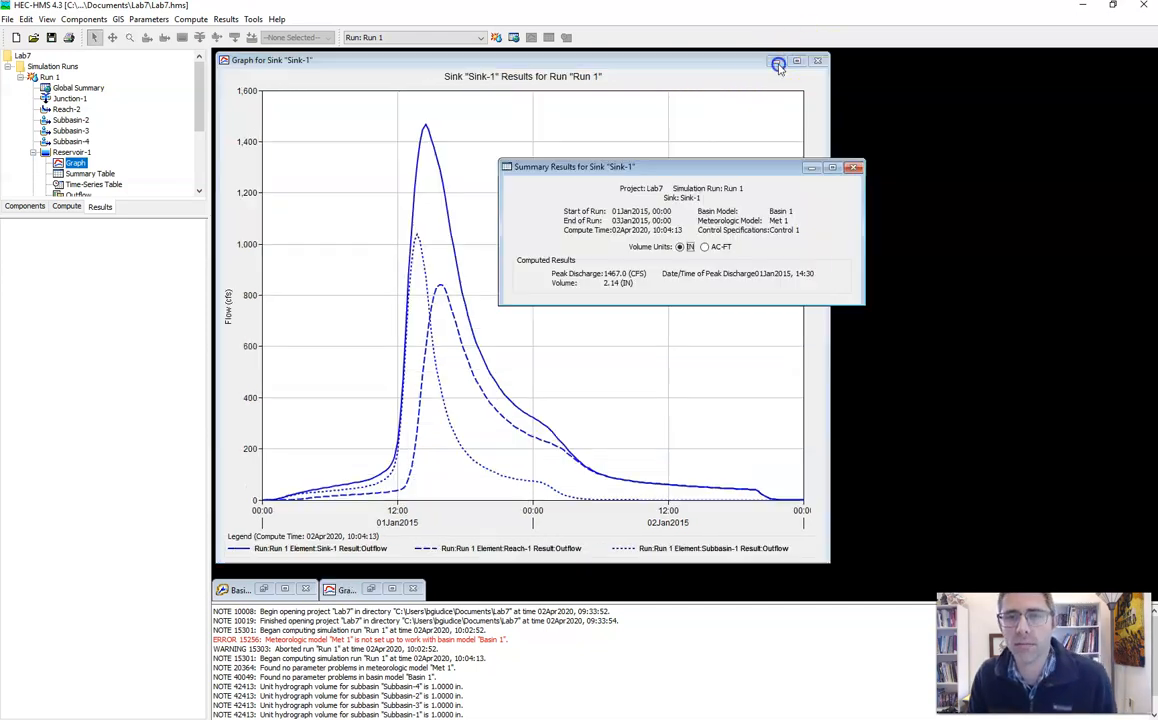